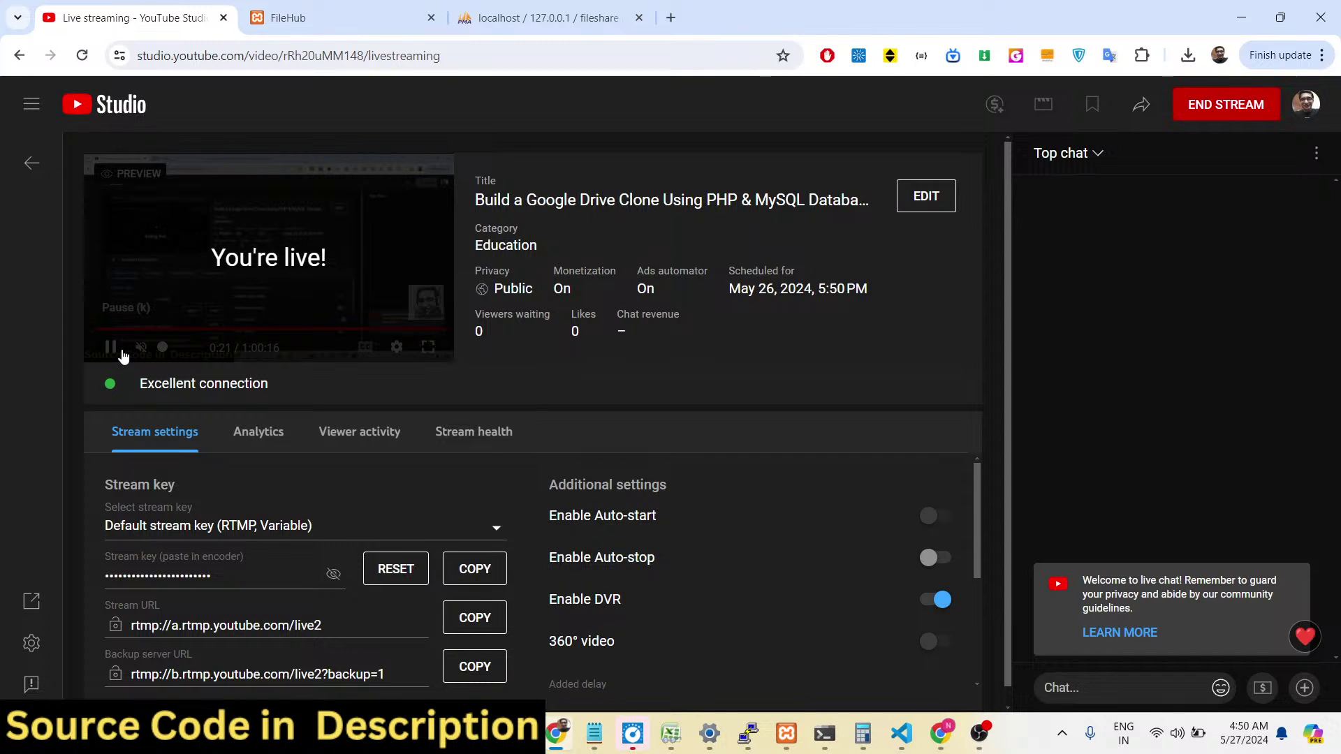
Pause the YouTube Studio stream preview, check its analytics, then switch to FileHub's login page.
click(113, 348)
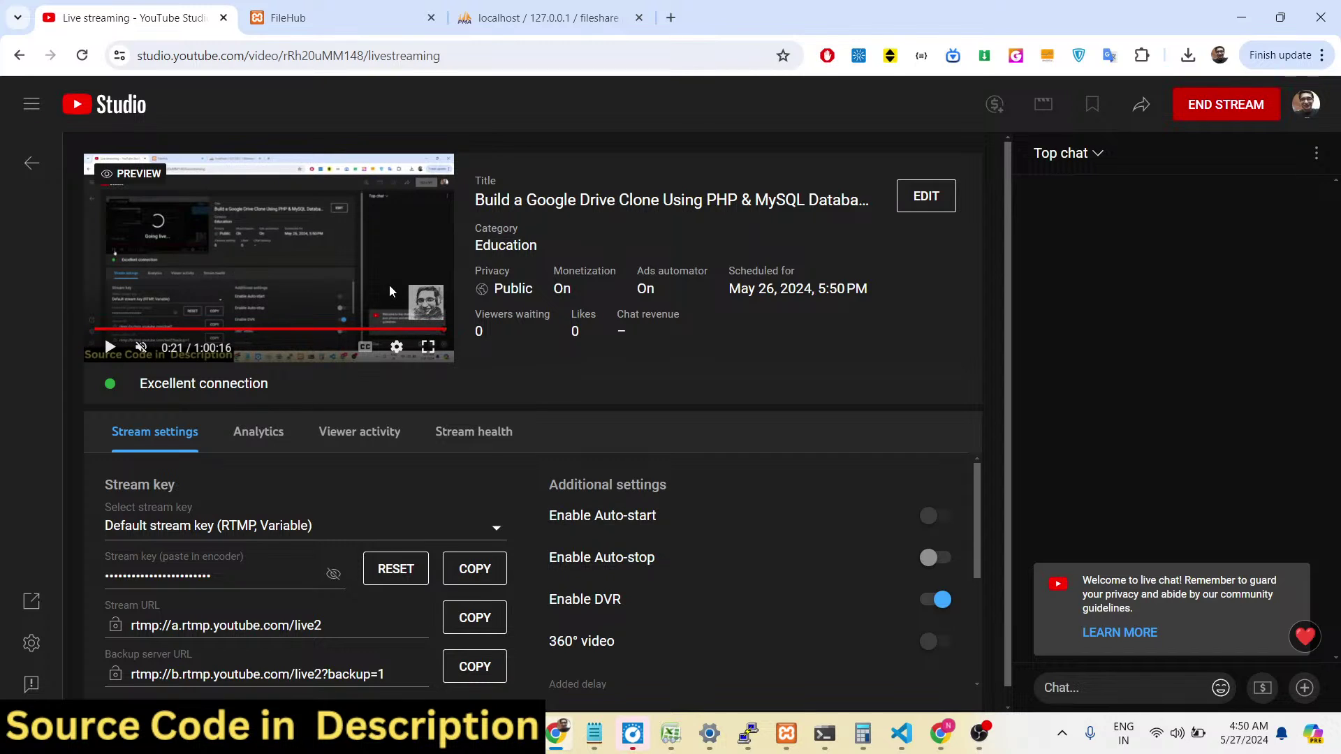
click(259, 431)
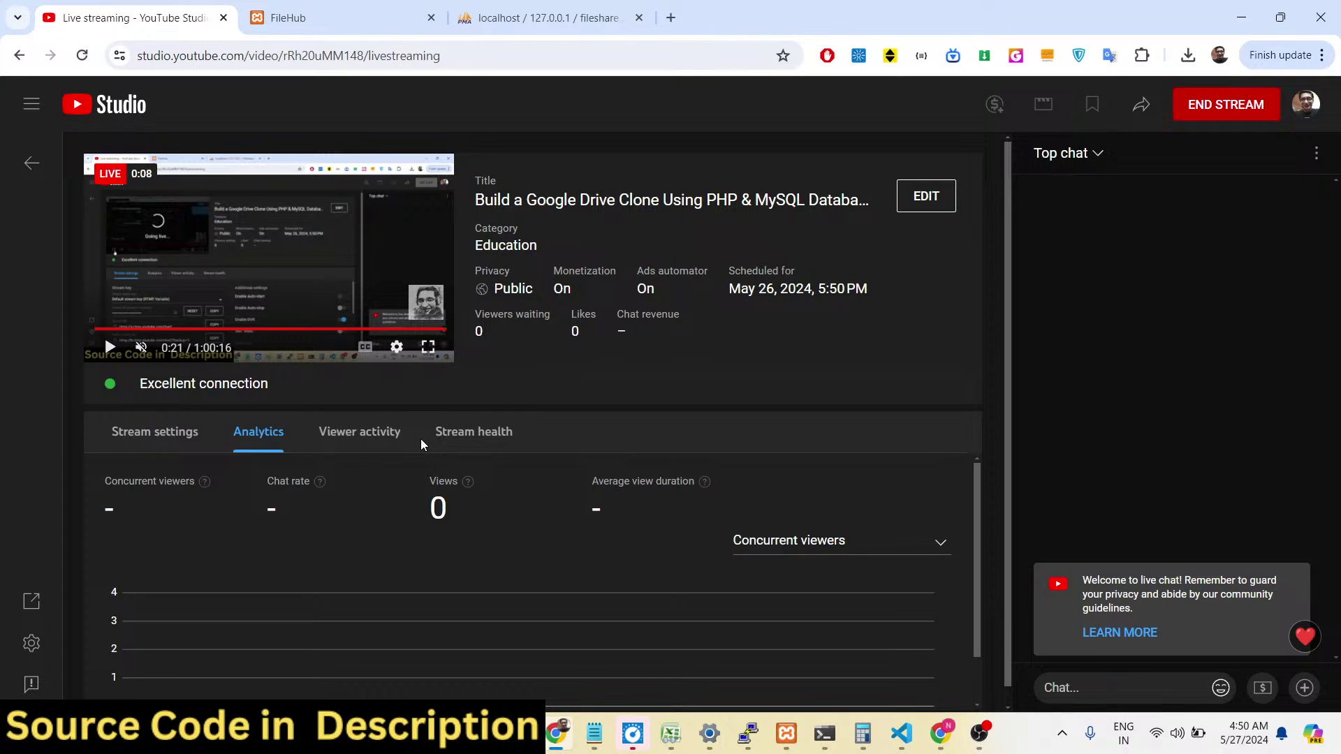
click(368, 10)
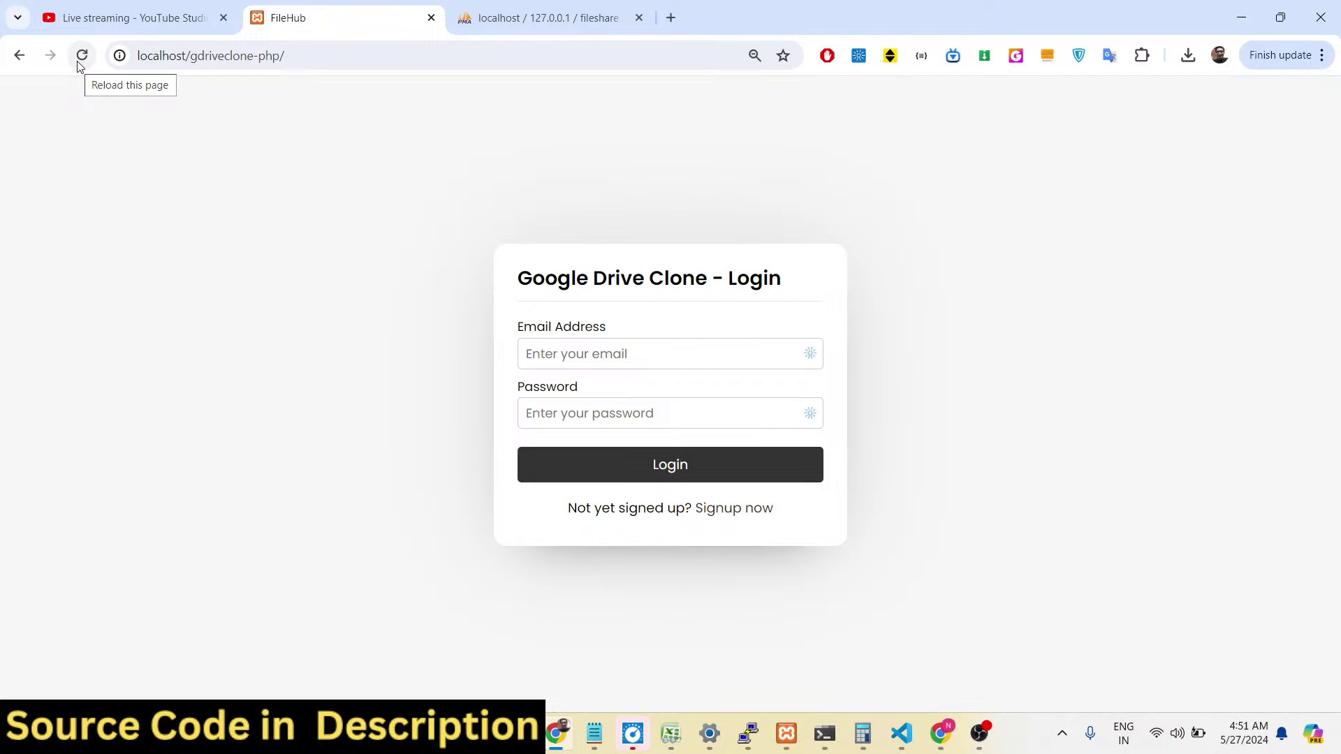
Reload FileHub's login, inspect the Create Account signup form, then switch to phpMyAdmin's users table.
click(81, 58)
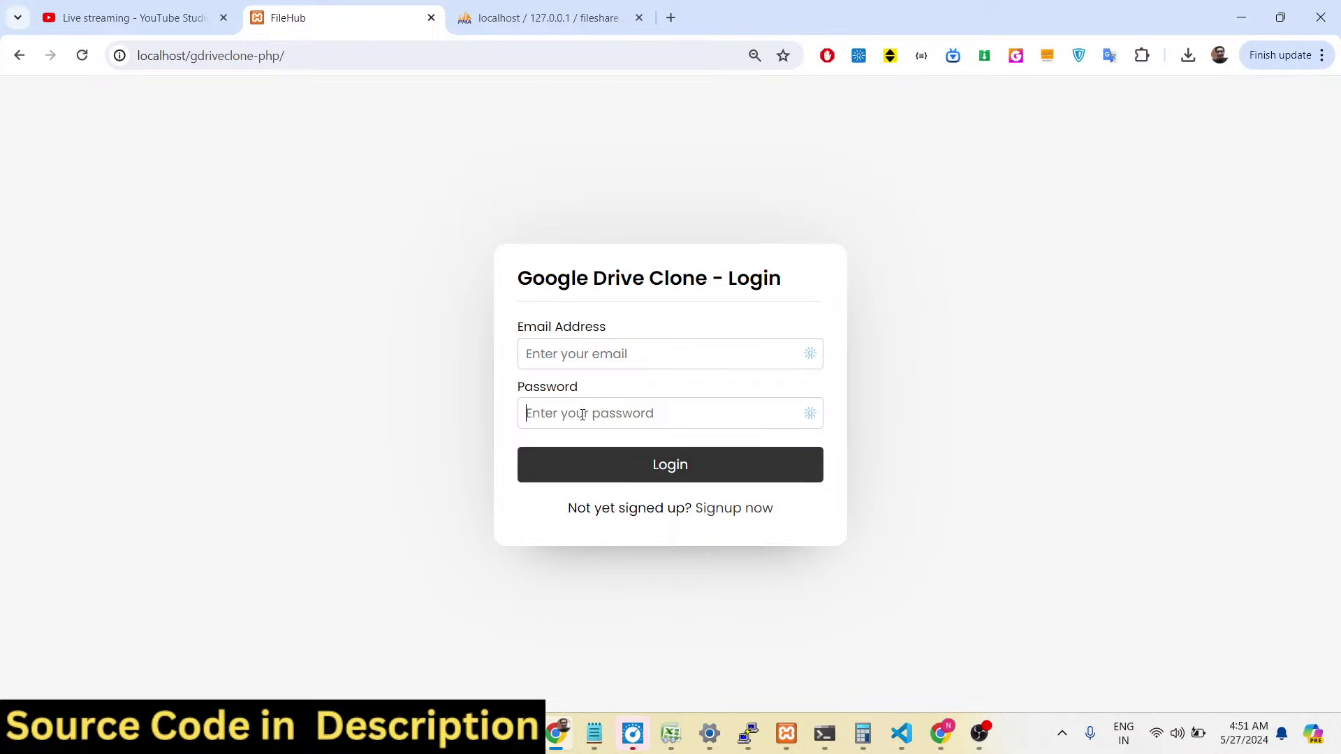
click(744, 514)
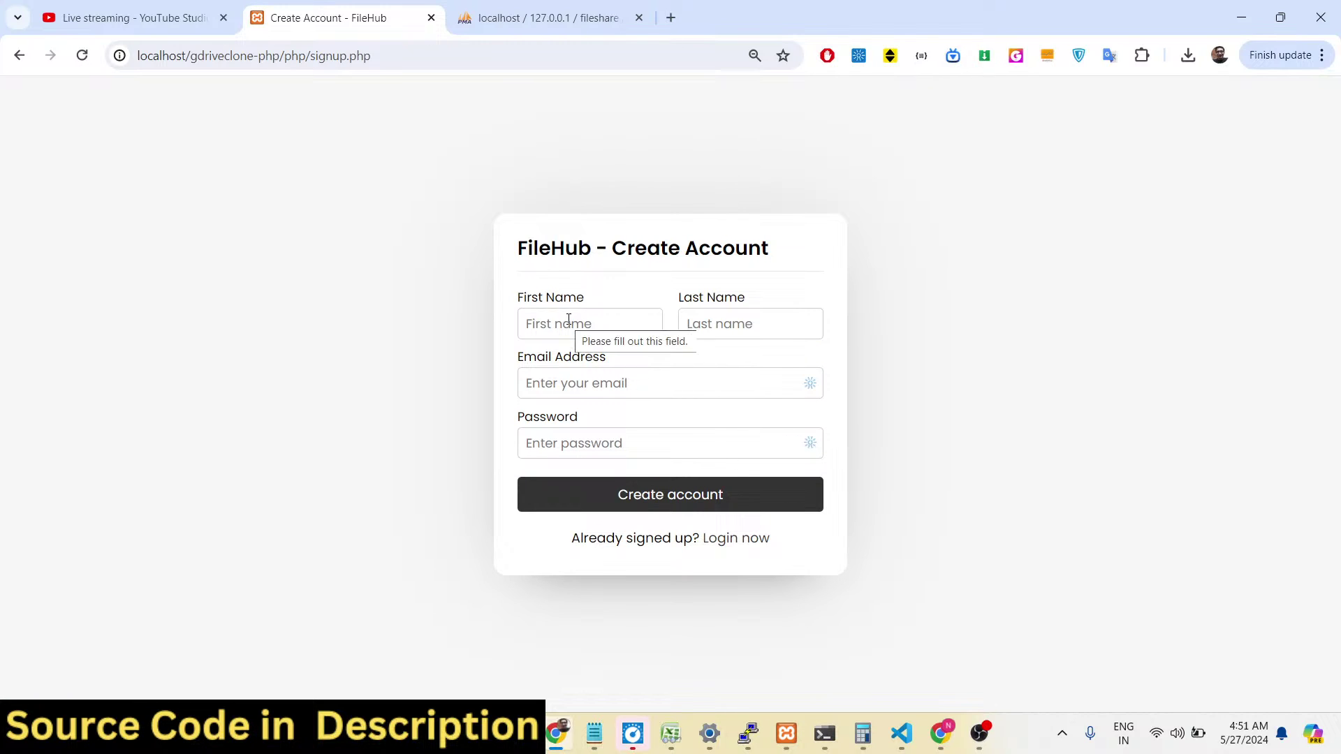
drag(519, 250, 775, 263)
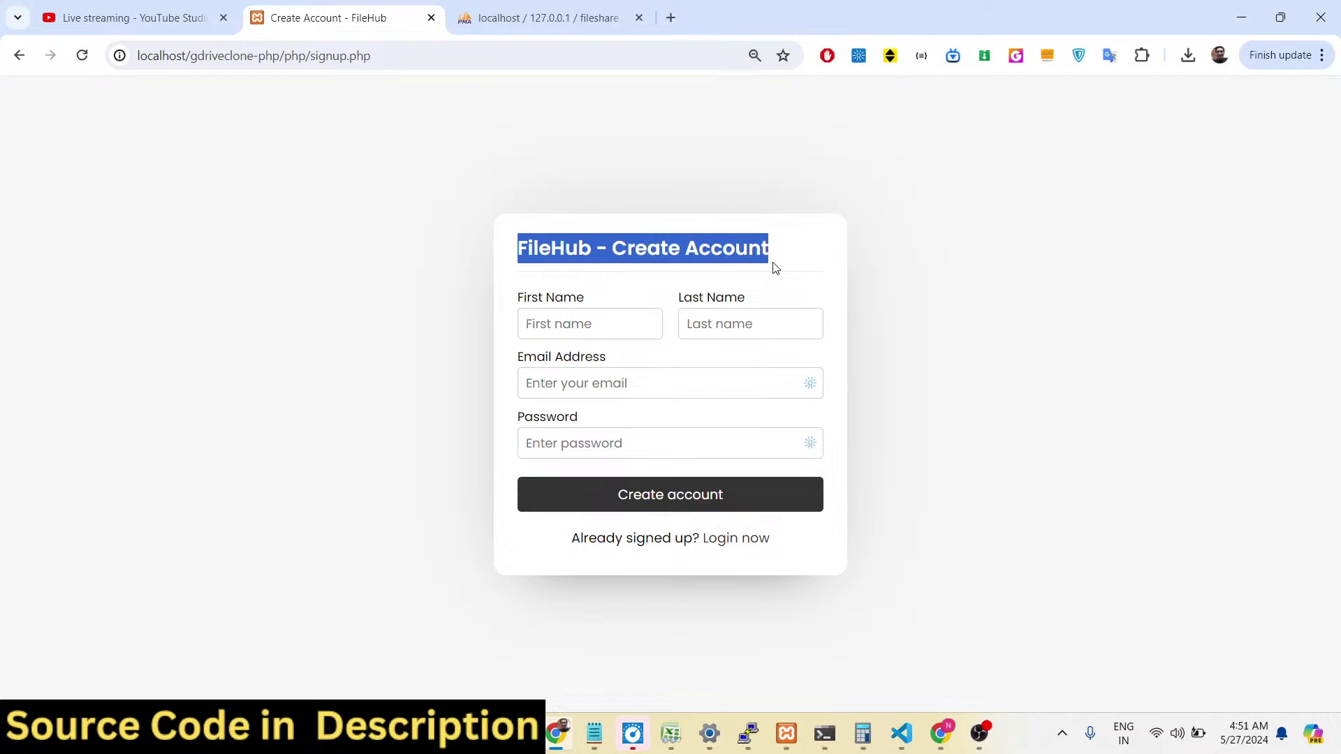
click(568, 325)
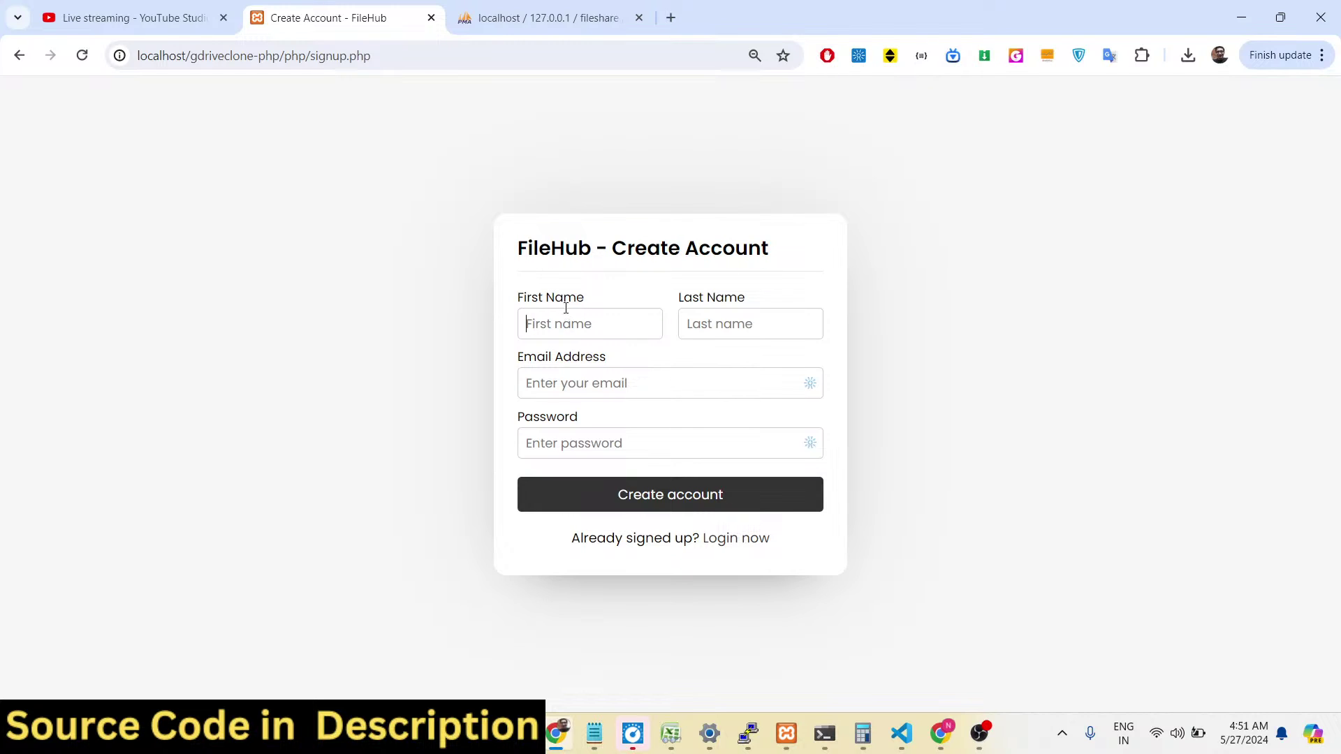
drag(684, 297, 746, 298)
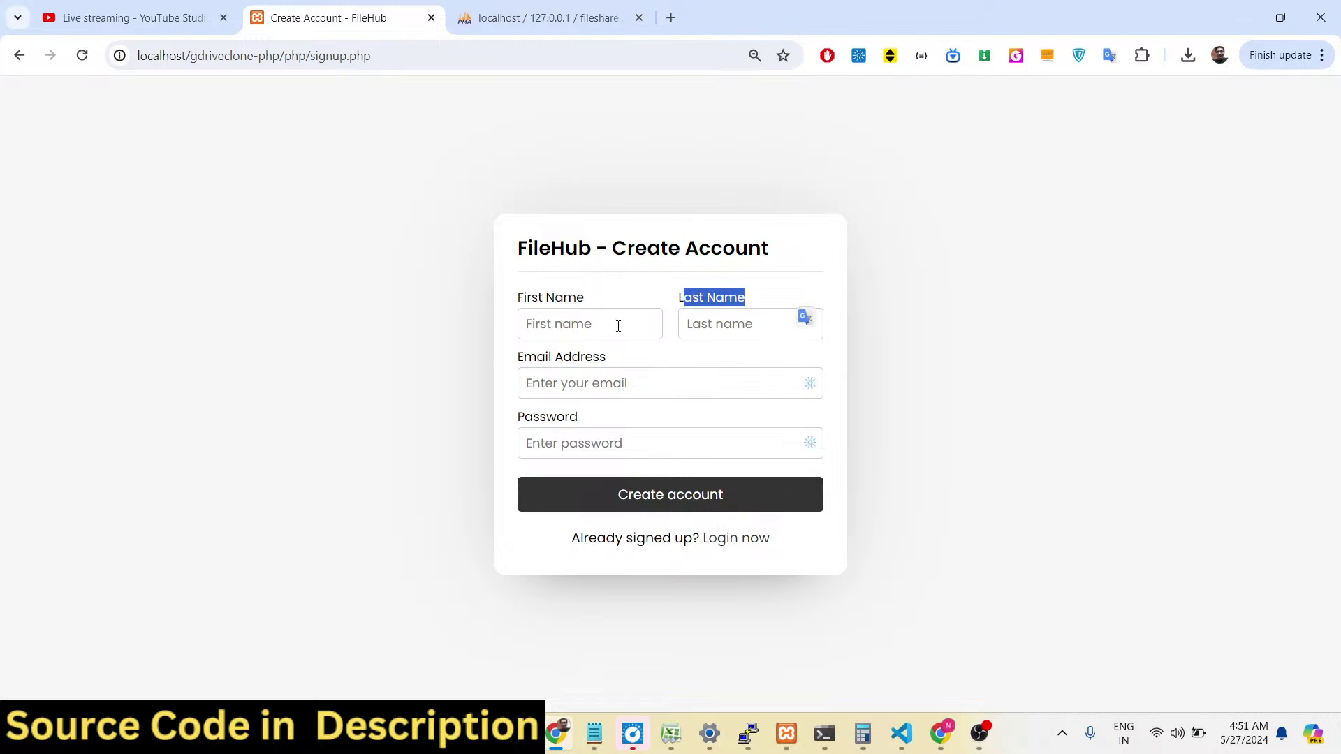
click(563, 436)
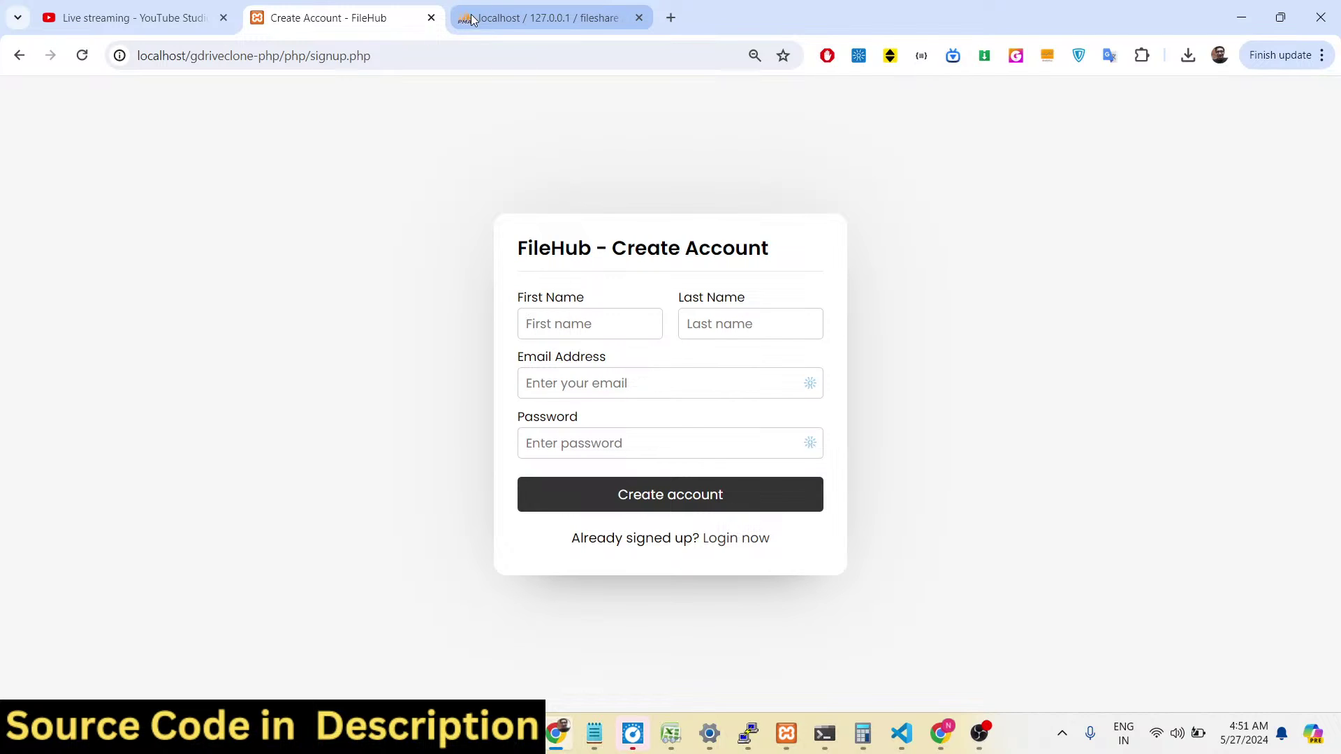
click(516, 5)
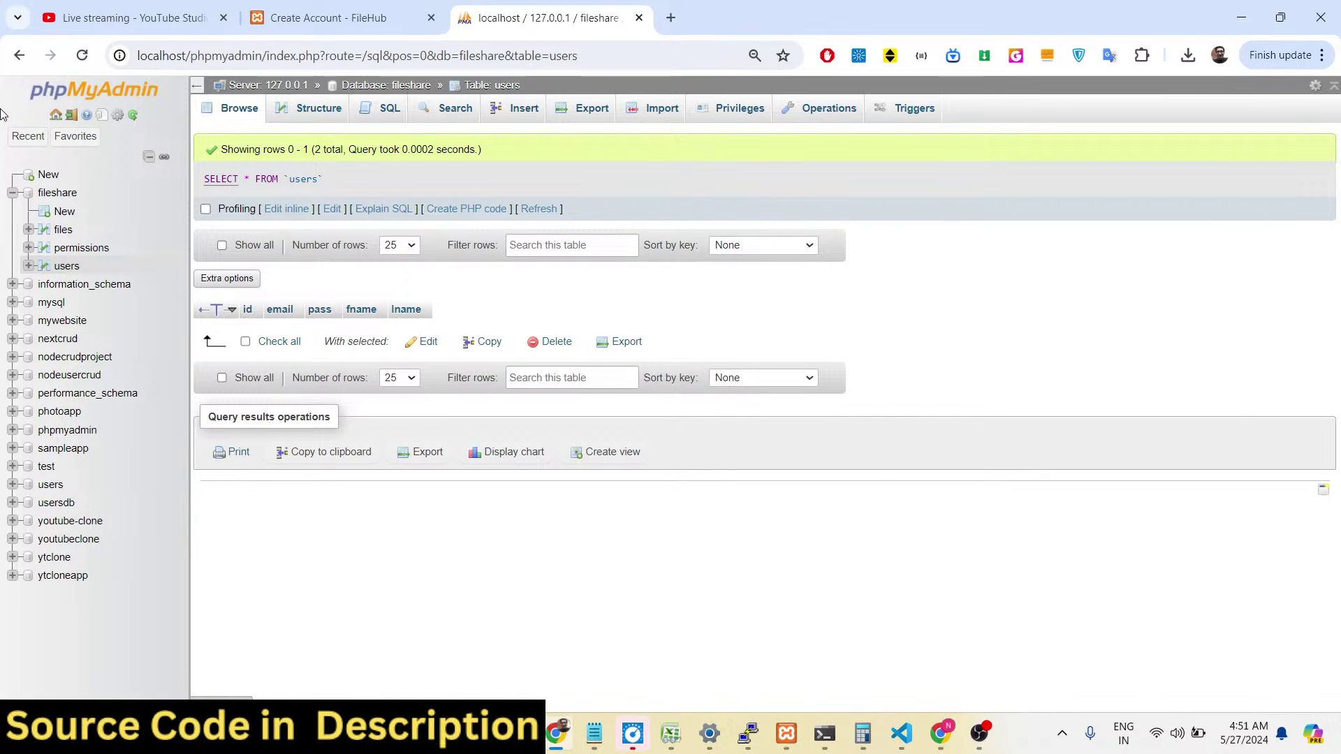
Browse the empty files and permissions tables and view their column structures.
click(63, 230)
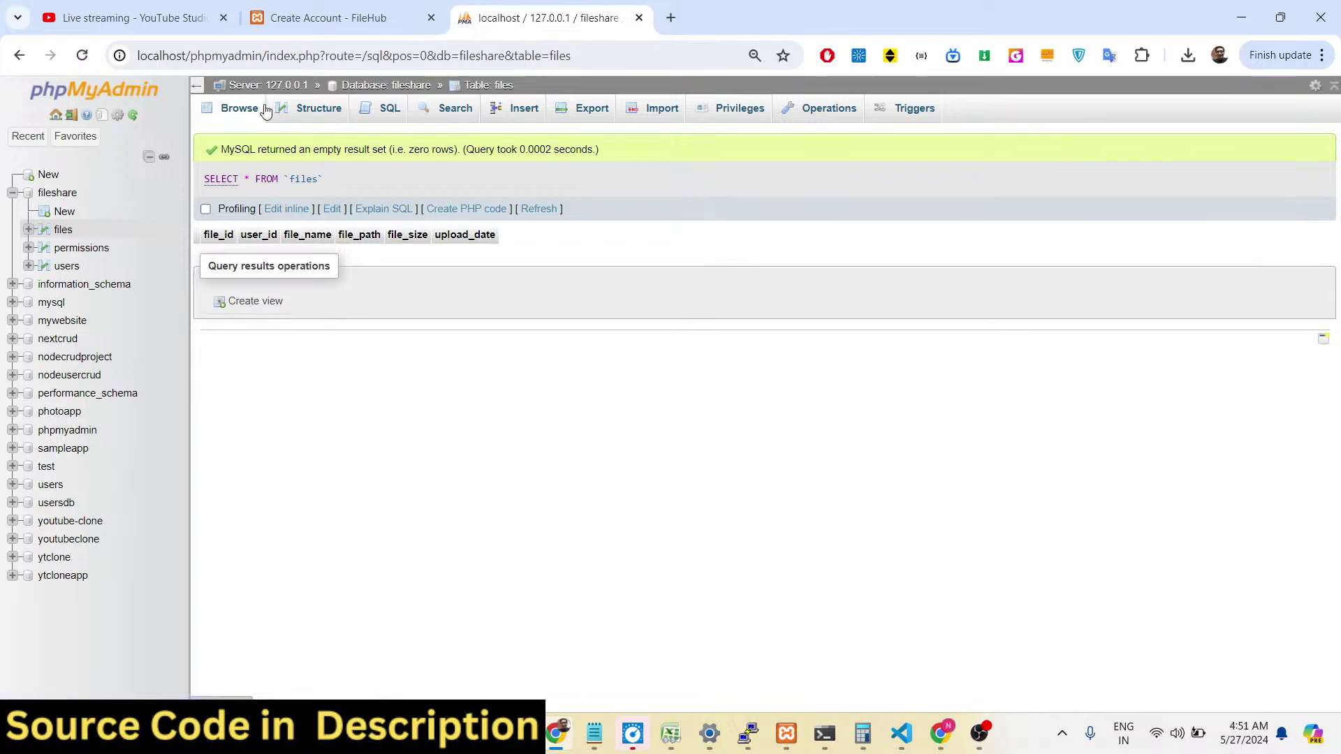
click(292, 116)
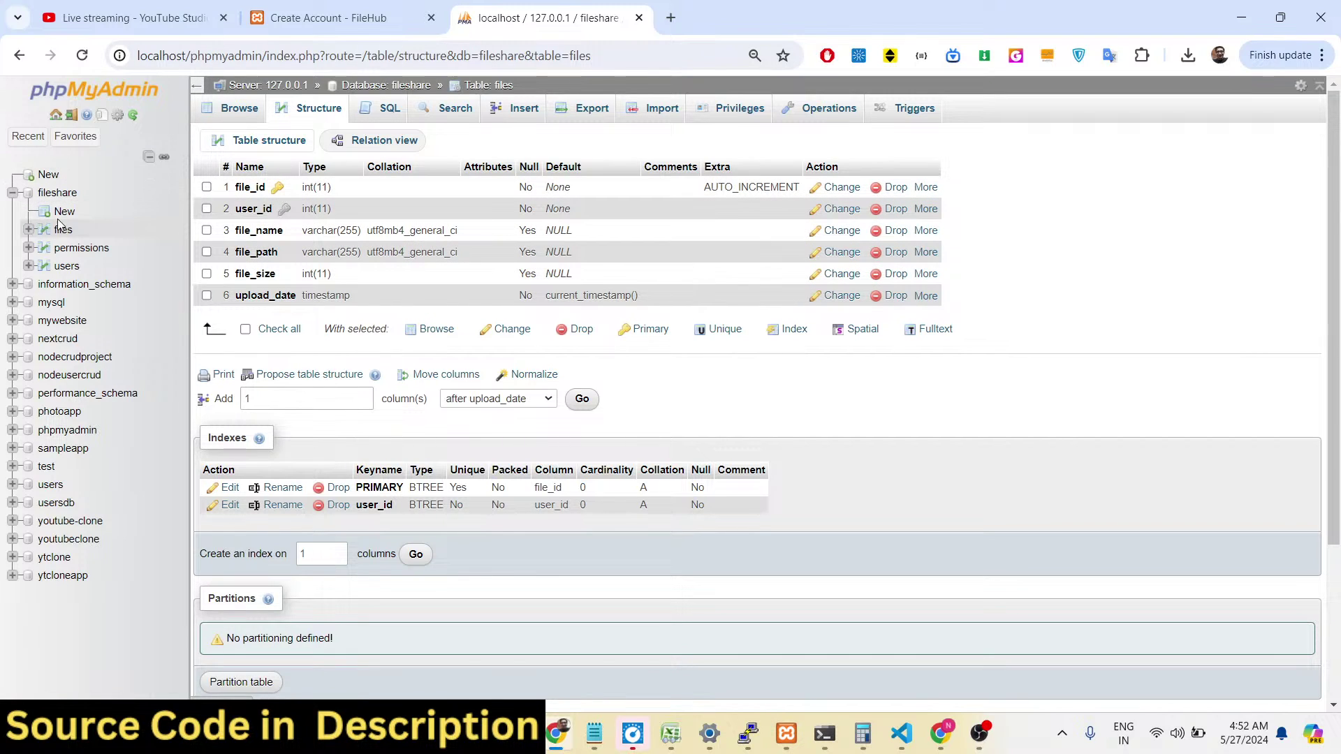
click(81, 248)
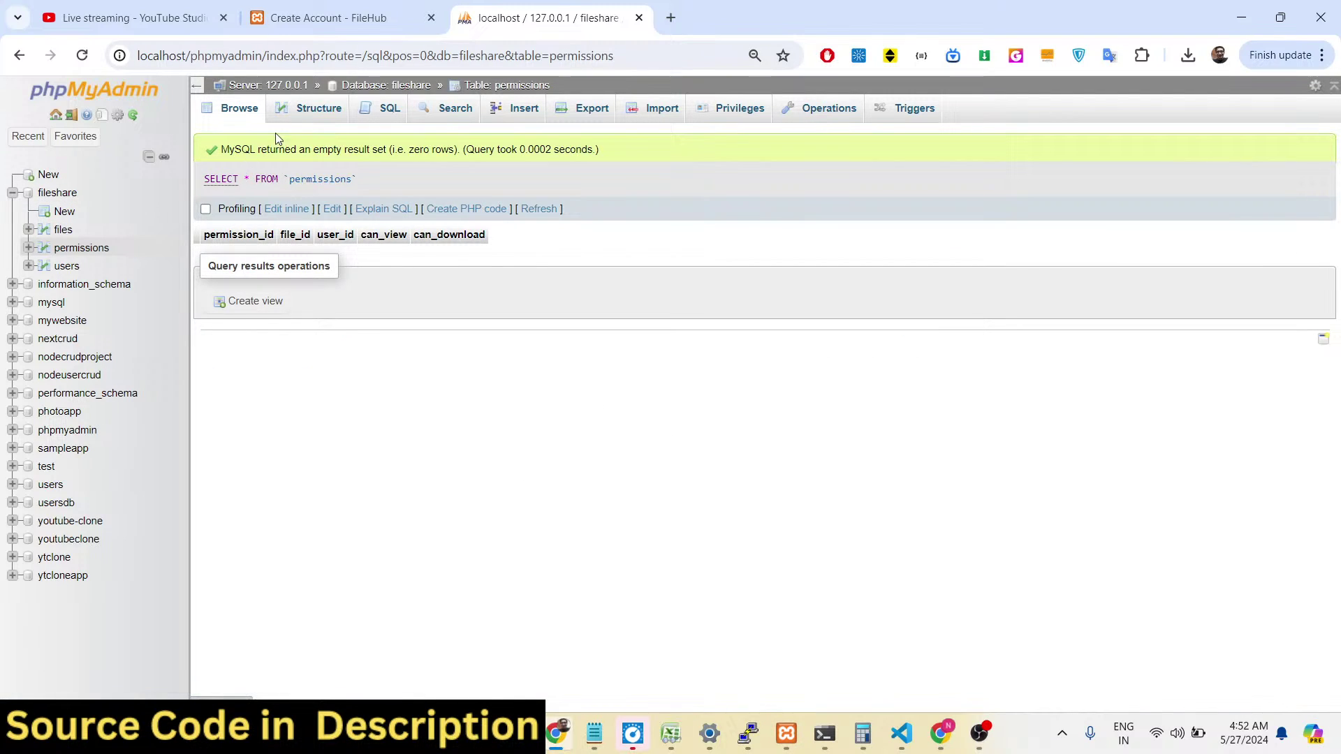
click(310, 119)
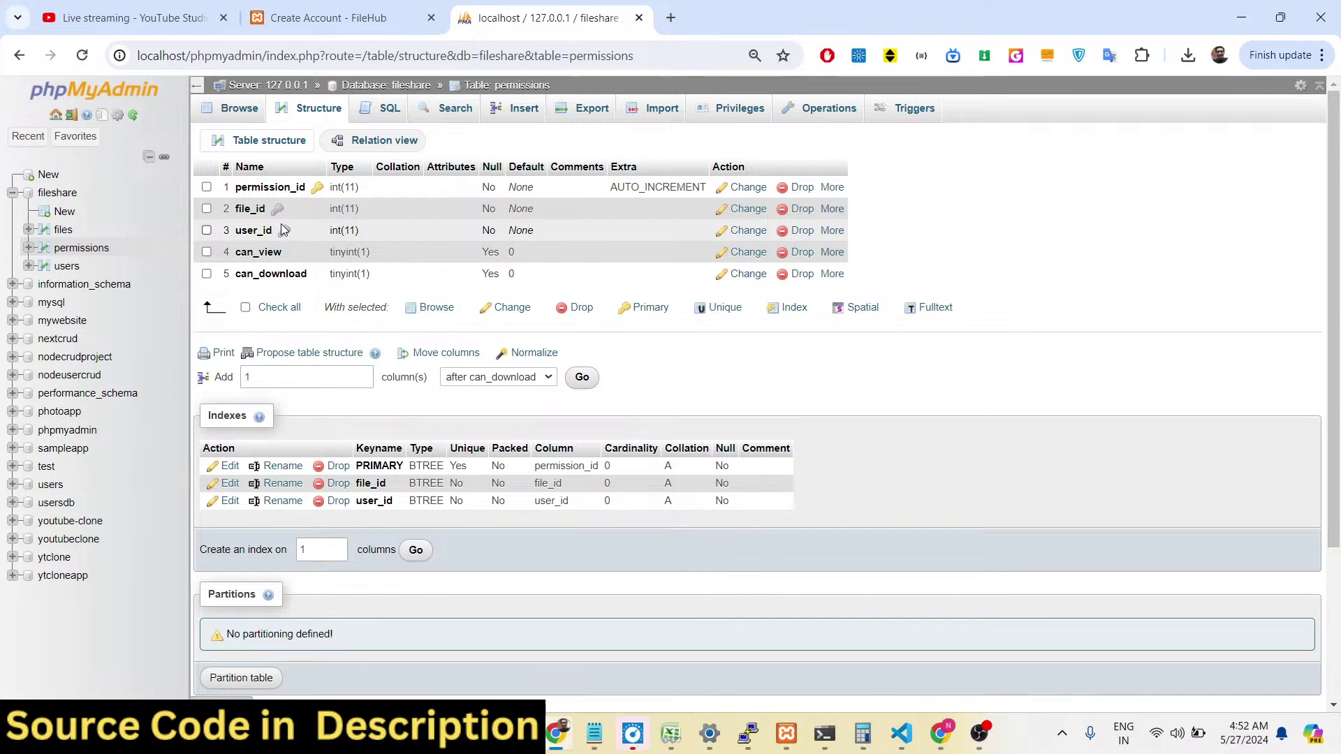
Check the users table structure (email varchar(22), pass varchar(14)), then return to the signup form.
click(66, 266)
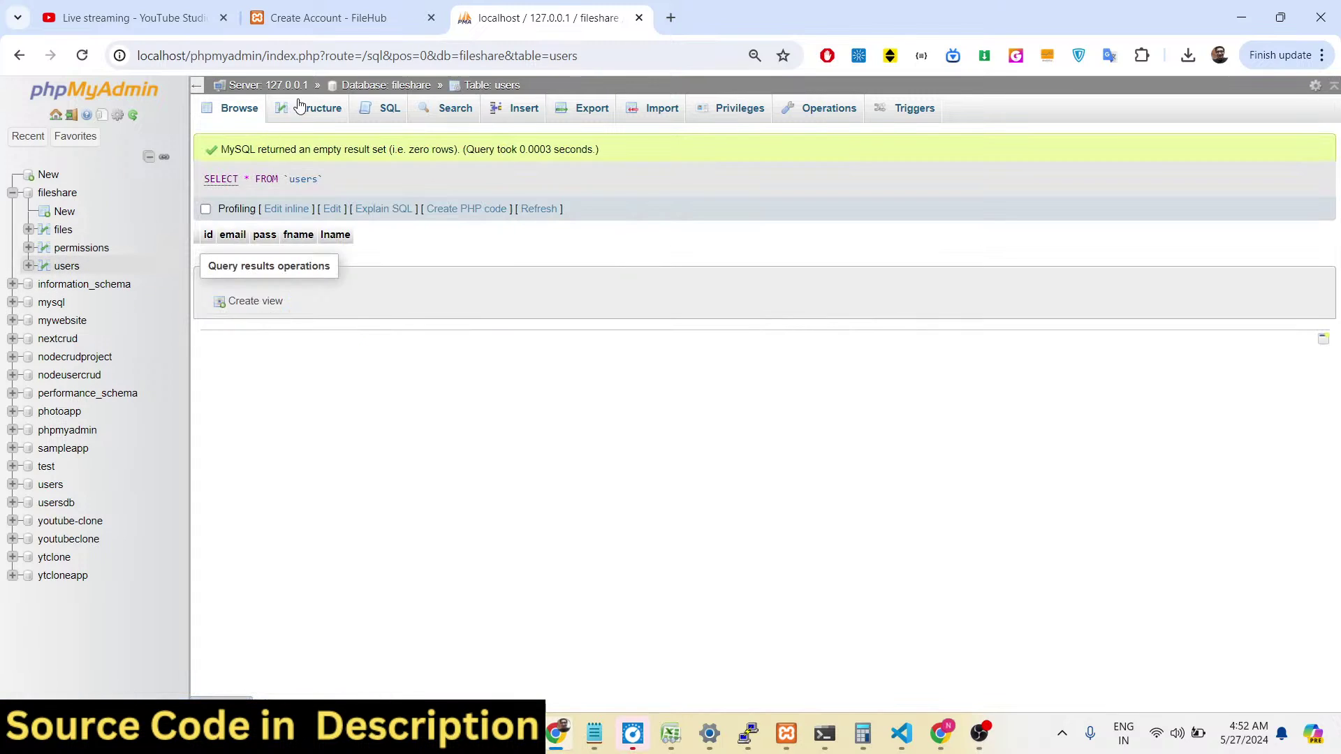
click(292, 104)
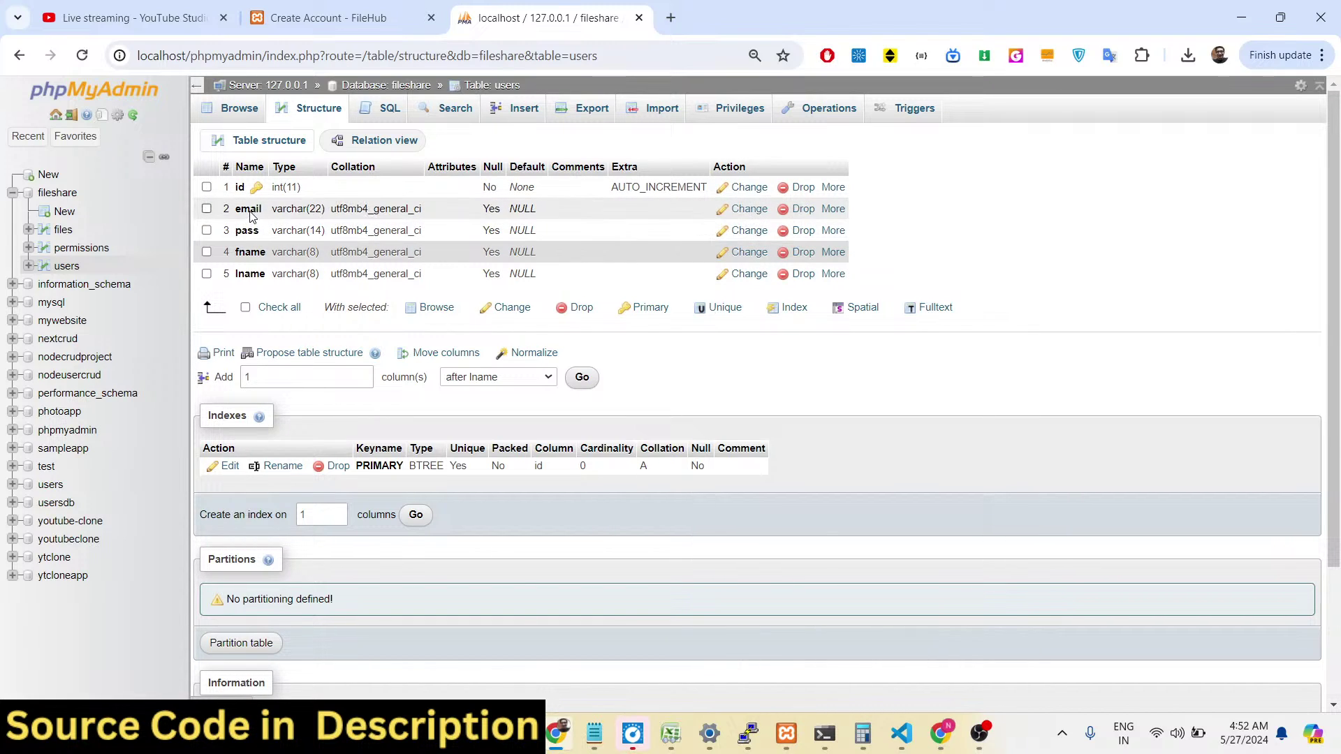
click(329, 18)
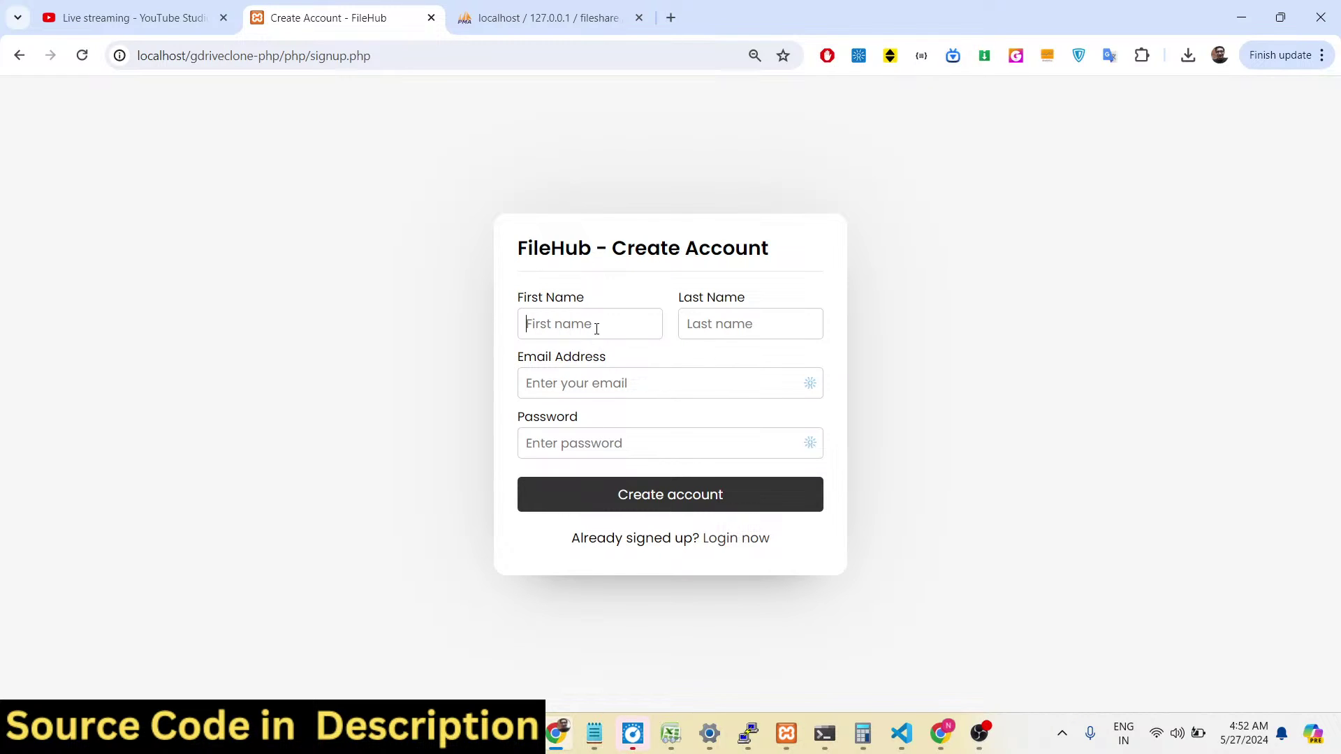
Submit the signup form with name, e-mail and a 6-character password, which is rejected.
key(Tab)
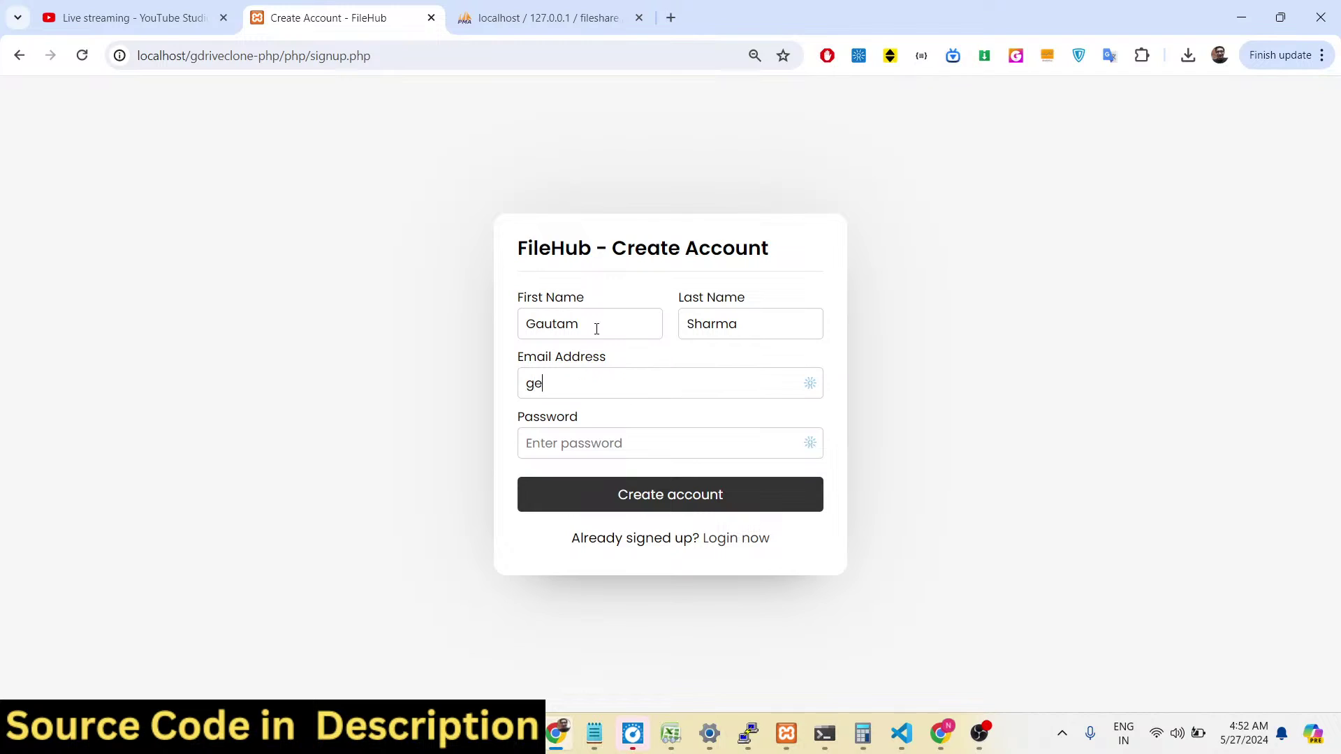
key(Tab)
text(12345)
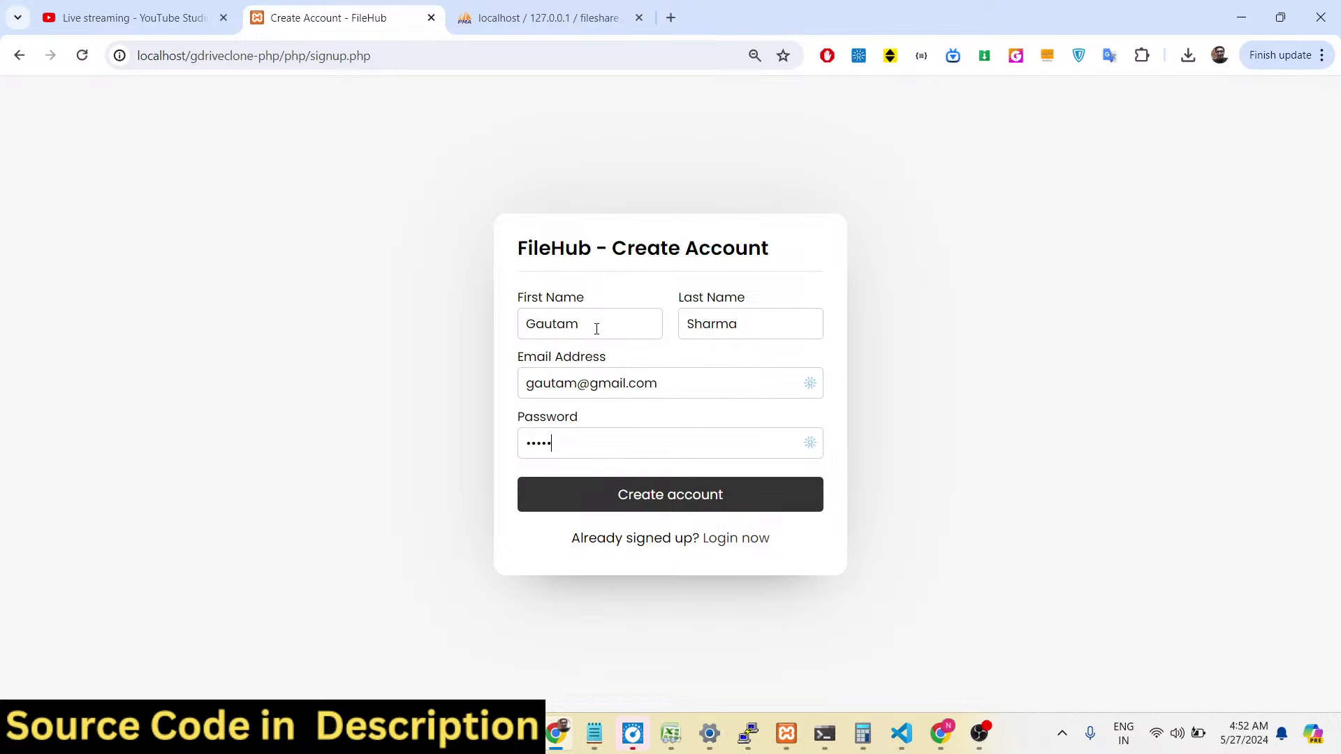
text(6)
click(683, 499)
drag(594, 264, 750, 260)
drag(585, 284, 773, 300)
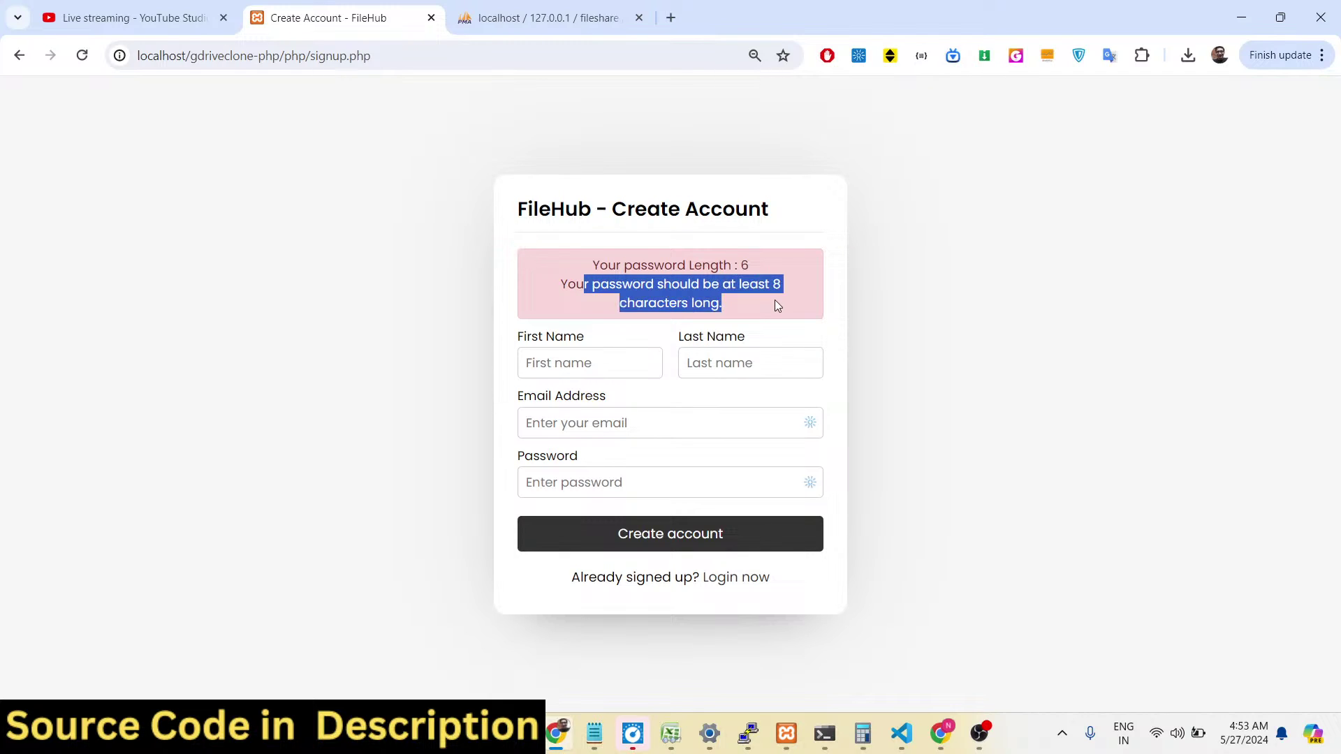
Re-enter first name, last name and e-mail with an 8-character password and submit.
click(594, 366)
key(Tab)
key(Tab)
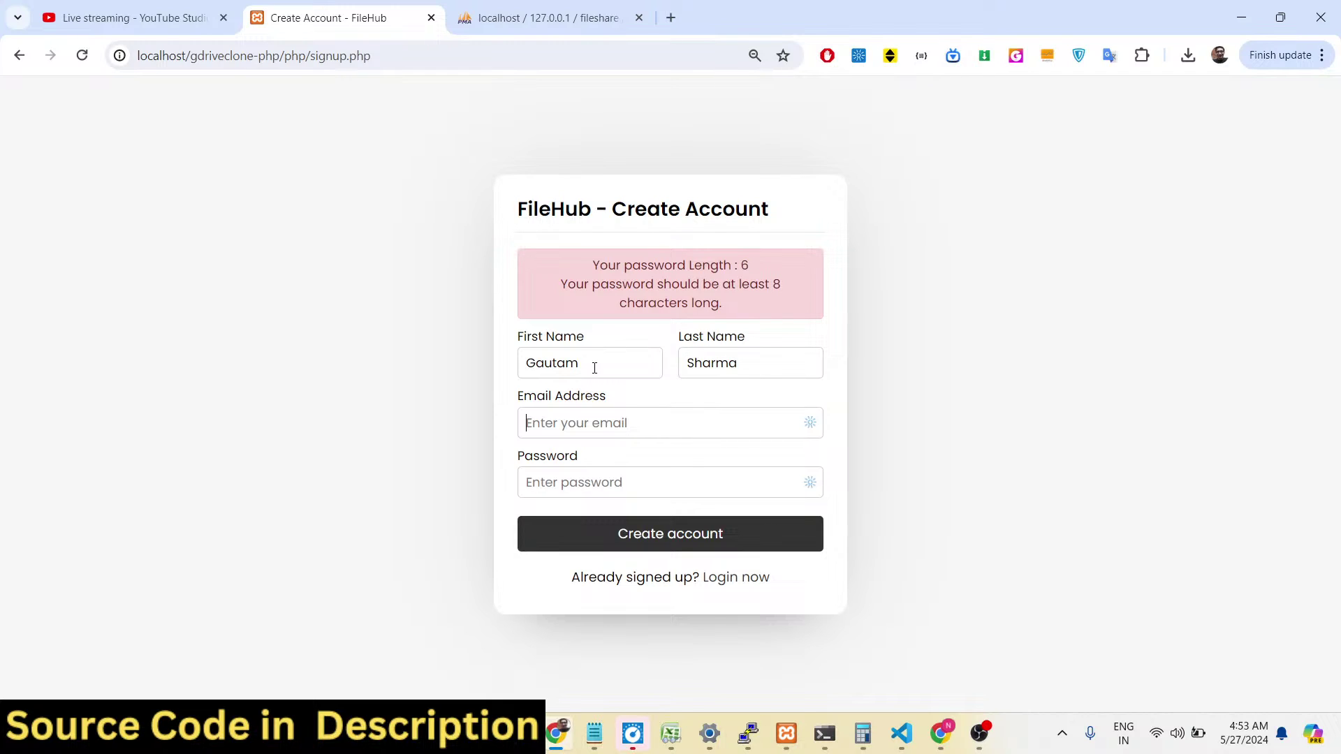
key(Tab)
text(12345678)
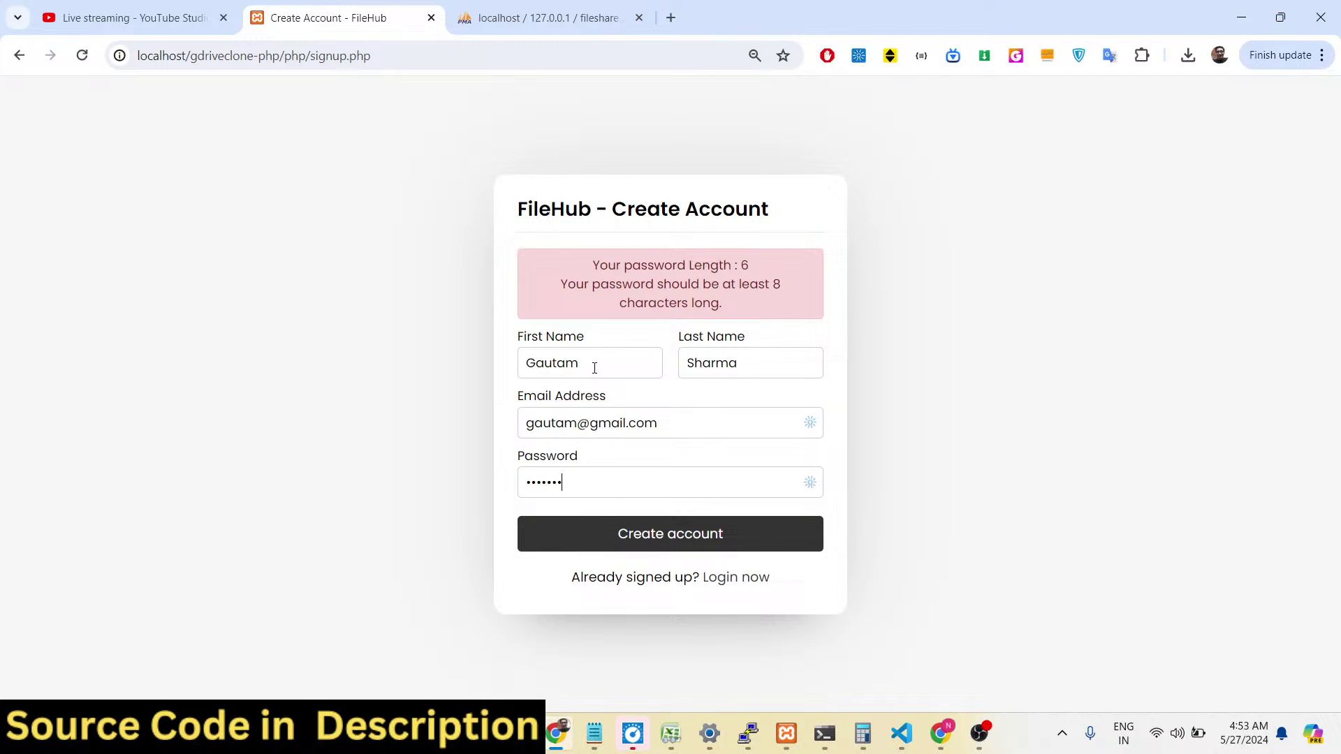
key(Return)
Reload phpMyAdmin and browse the users table's new account row, then return to FileHub signup.
click(567, 18)
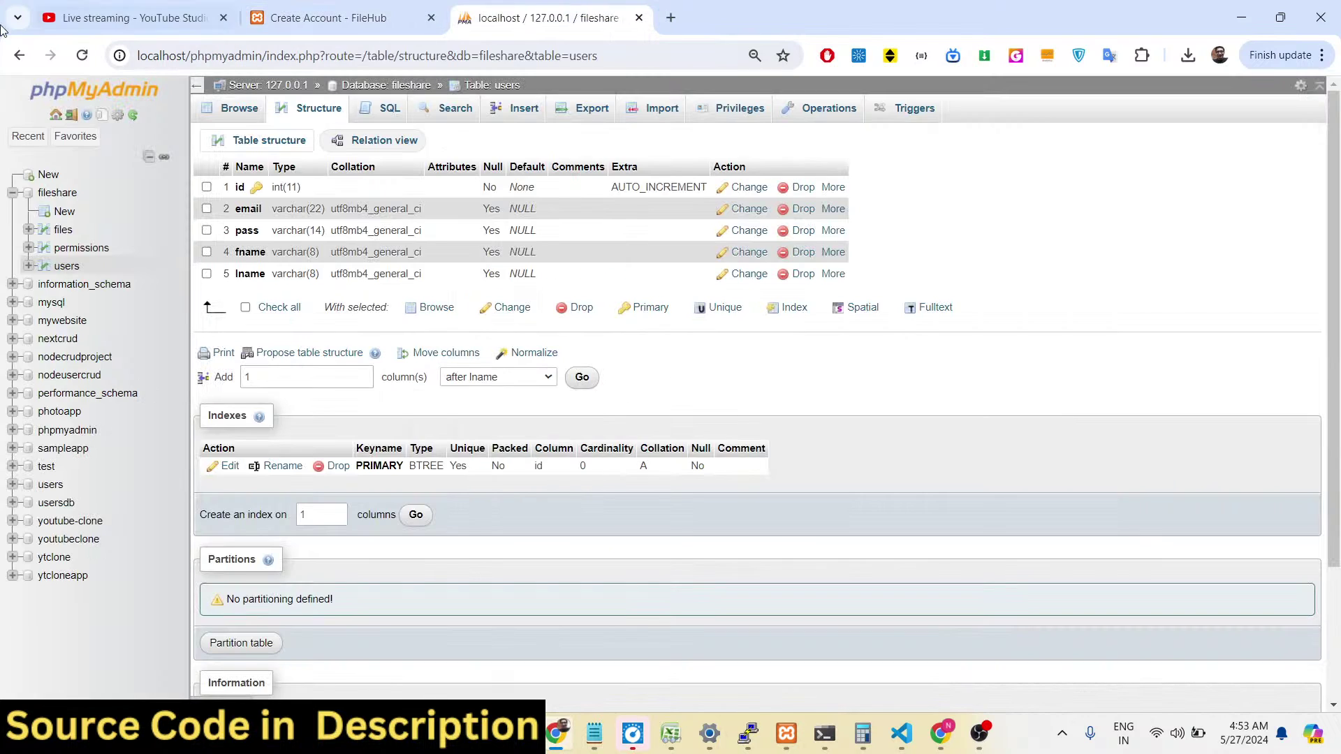
click(81, 56)
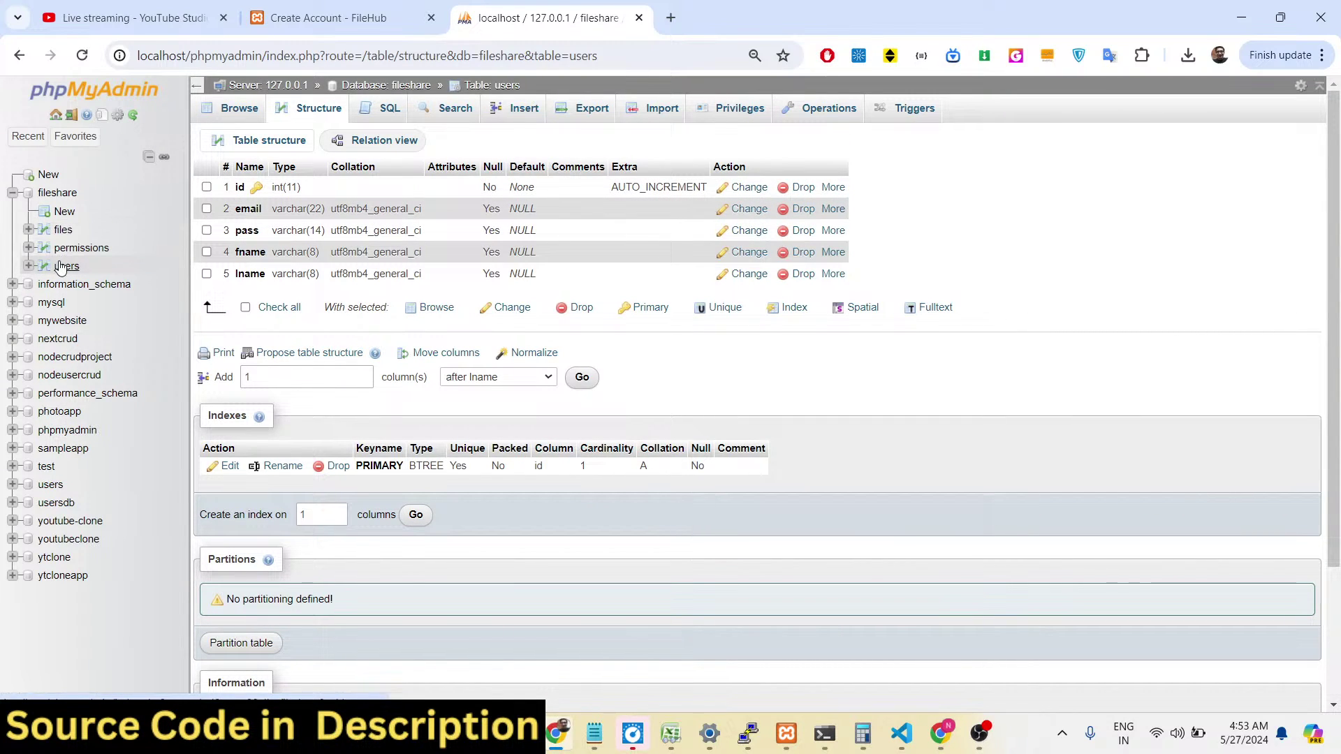
click(66, 266)
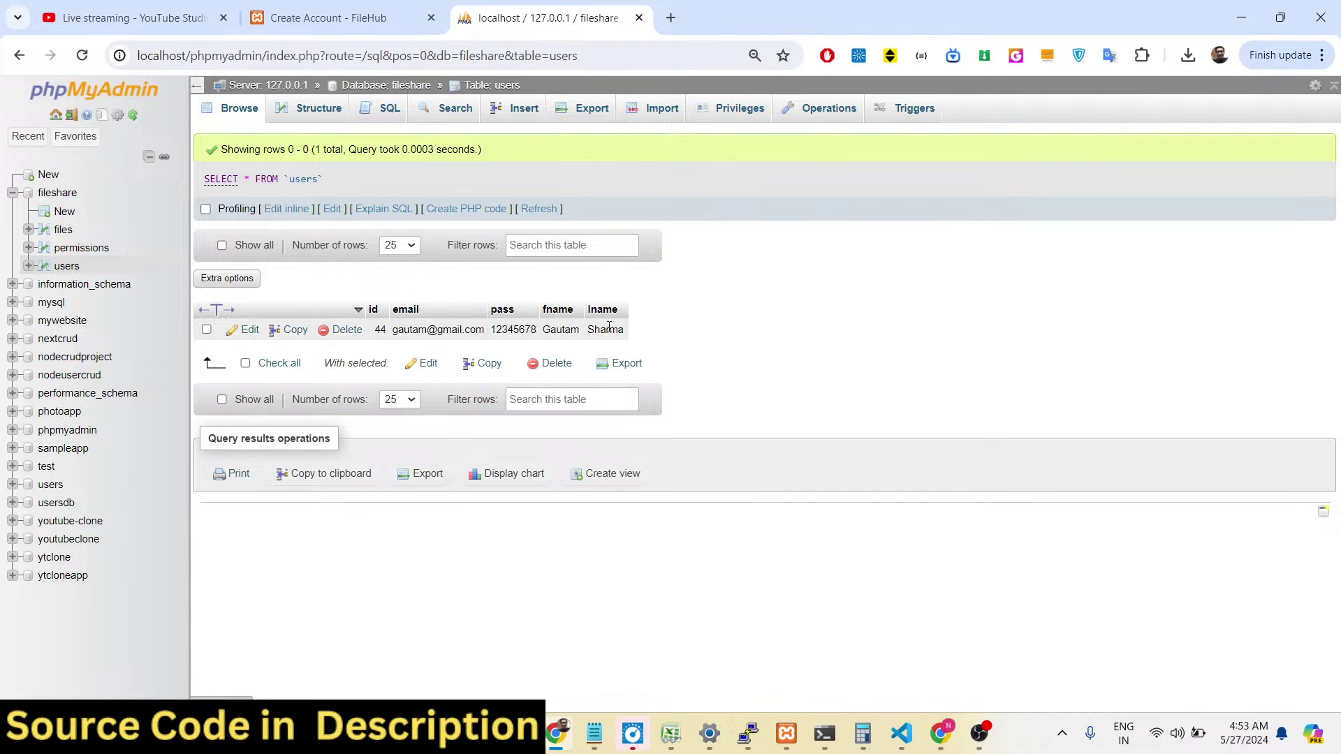
click(416, 8)
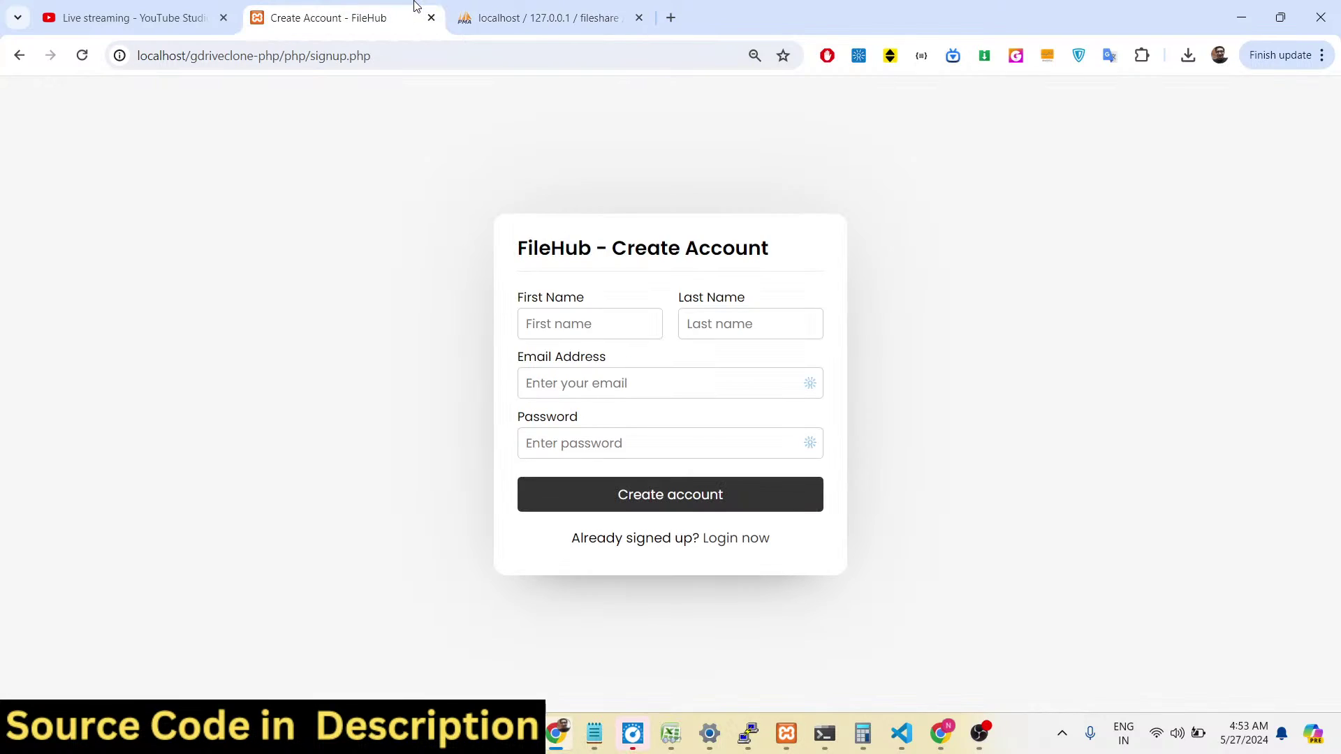
Log in with the new account's e-mail and password, dismissing Chrome's password warning.
click(728, 537)
click(661, 357)
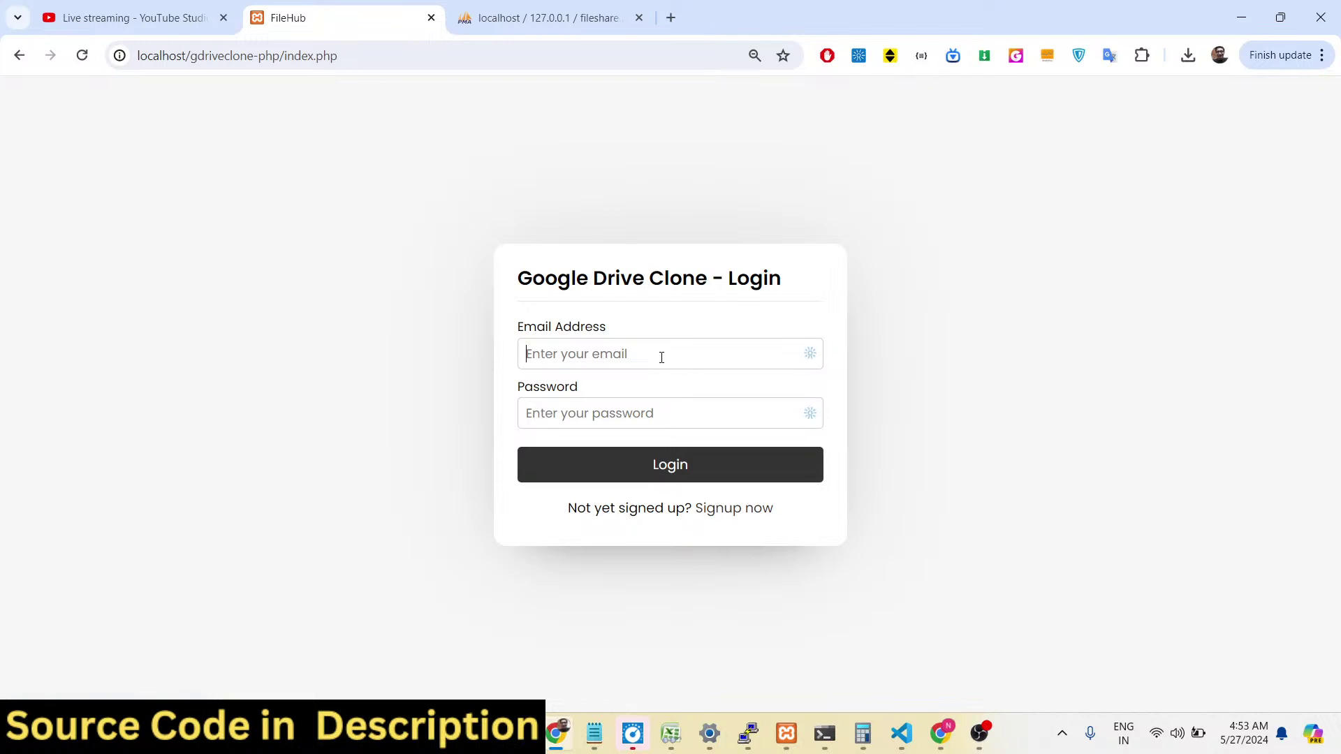
key(Tab)
text(12345678)
key(Return)
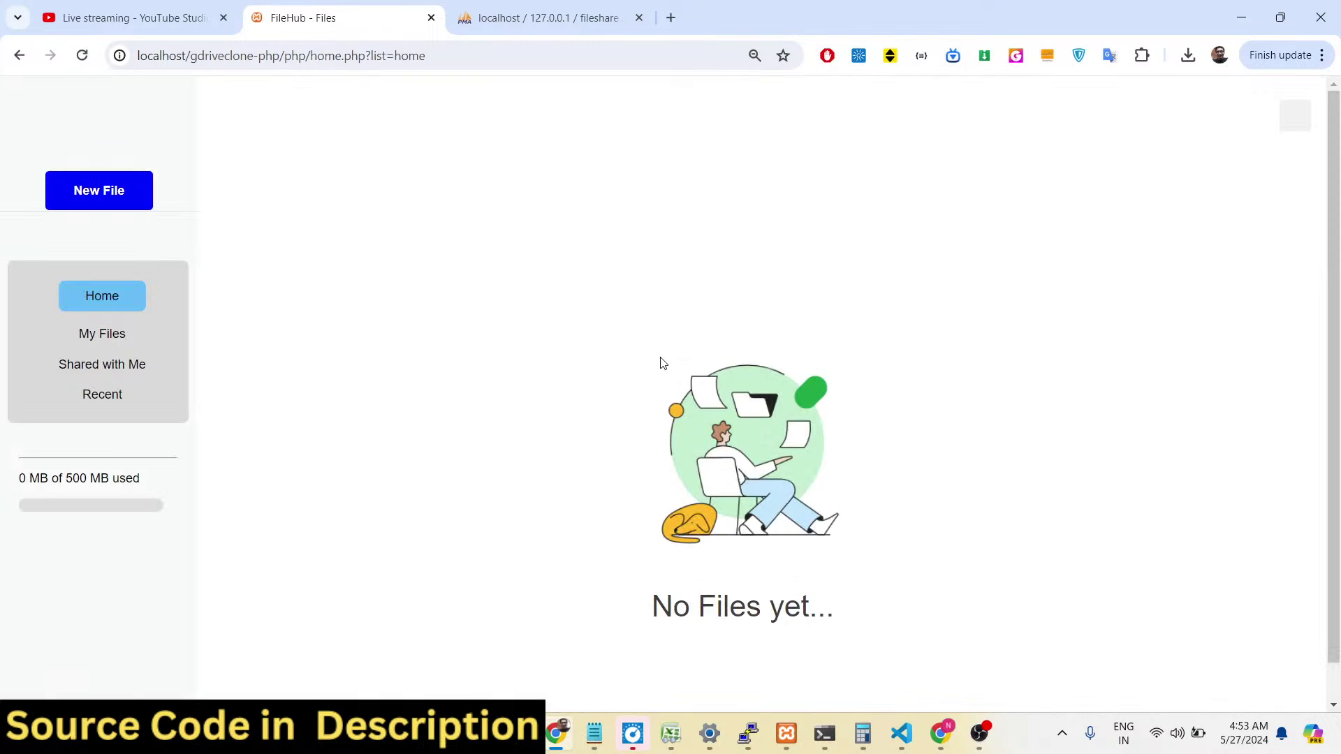
click(808, 304)
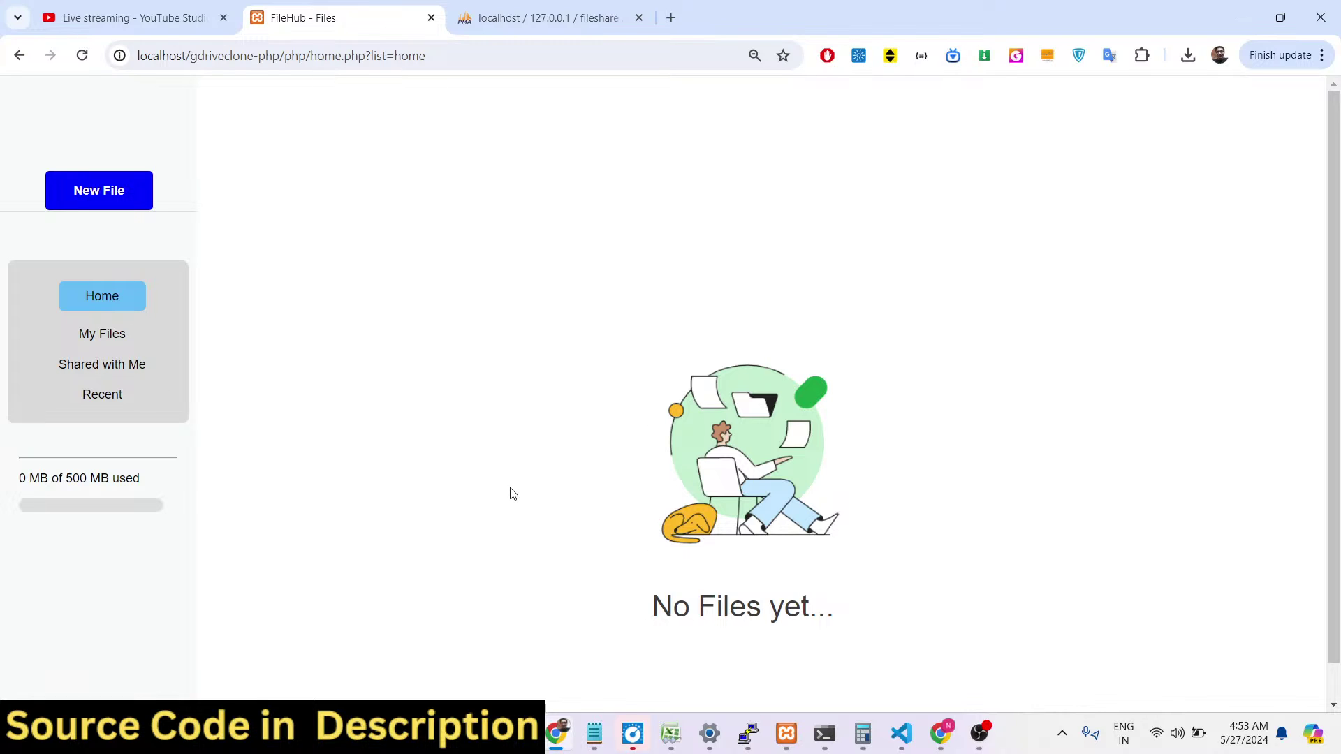
Upload pexels-cliff-booth-4058218.jpg through New File.
click(110, 207)
click(286, 258)
double_click(286, 266)
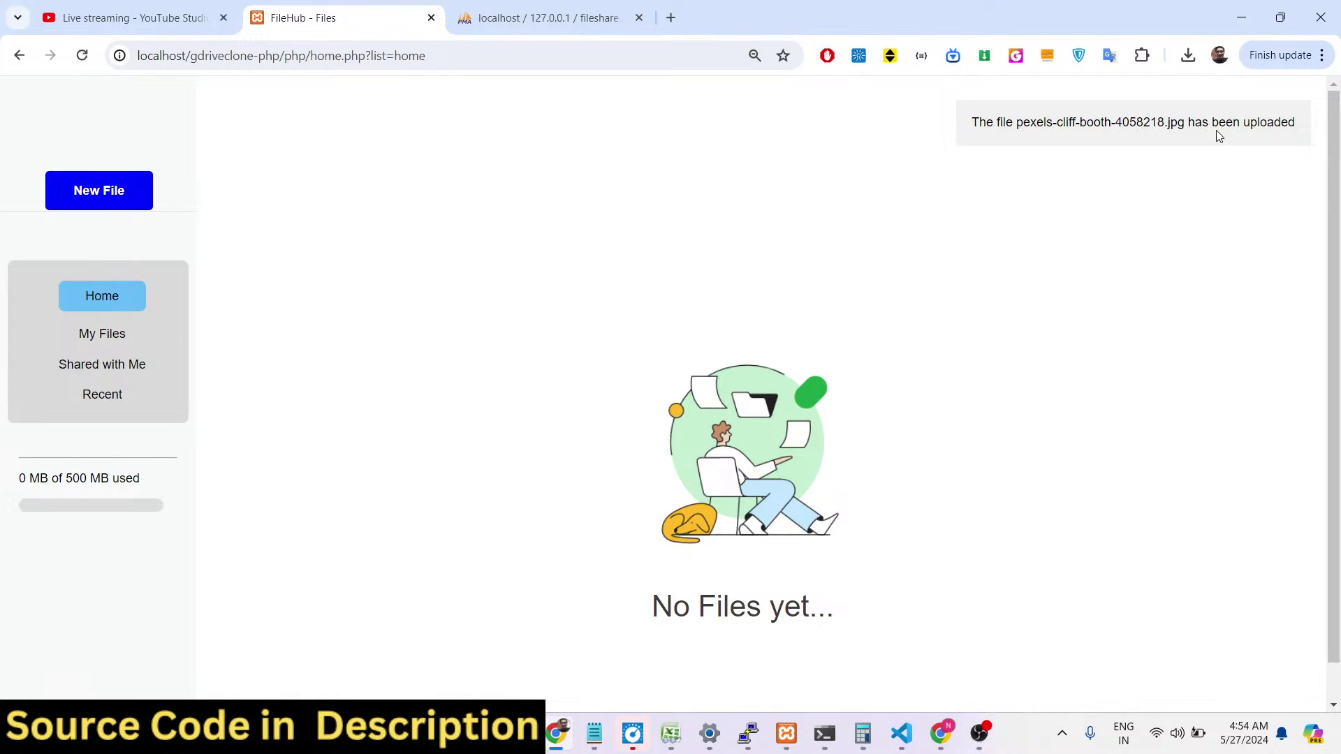
Open My Files and reload until the photo shows with 1.1 MB of 500 MB used.
click(97, 335)
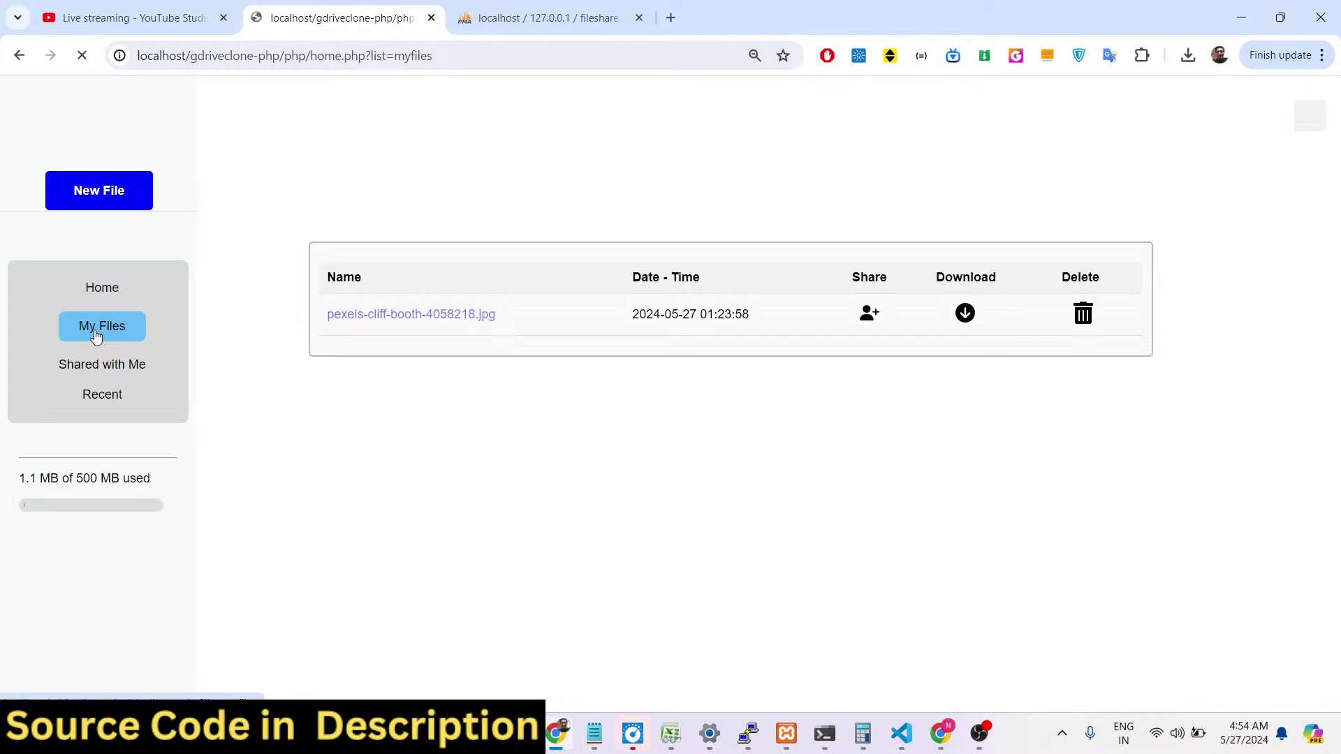
click(81, 58)
click(81, 57)
click(81, 57)
click(81, 57)
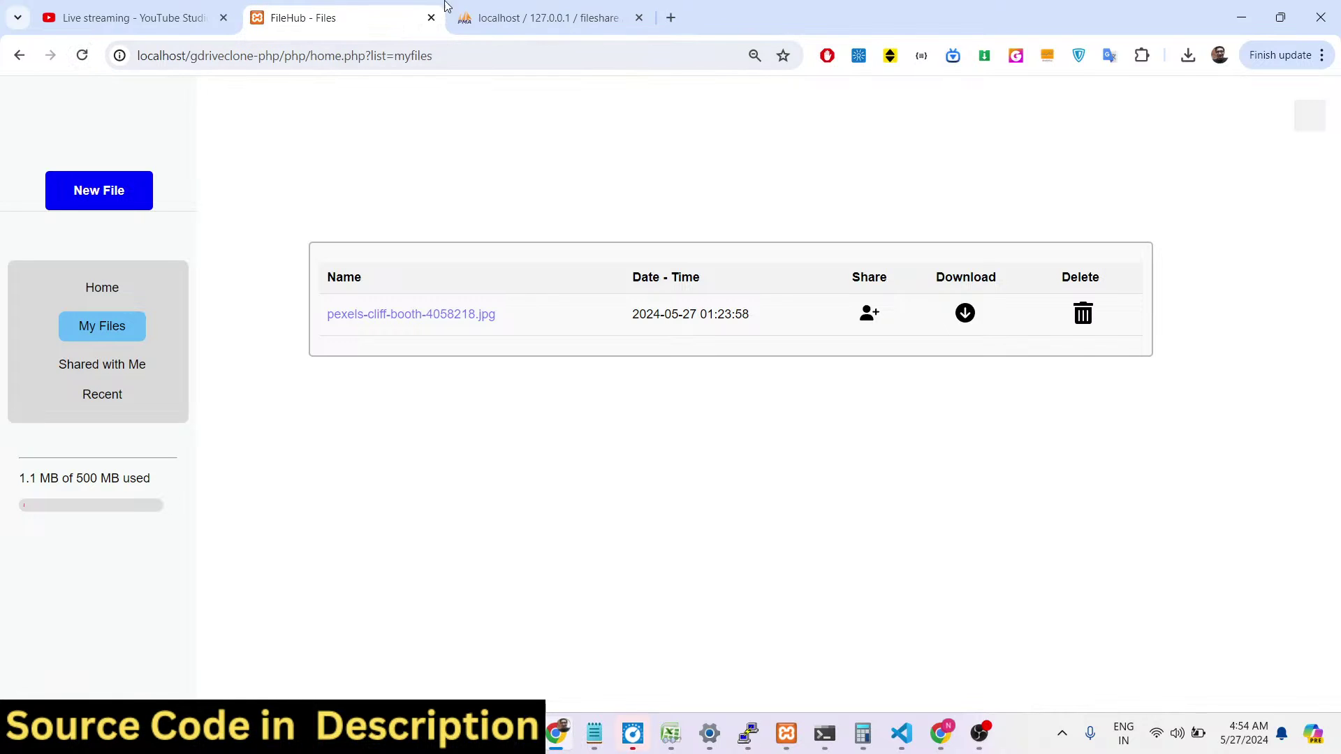
key(ctrl+Tab)
Inspect the files table row for pexels-cliff-booth-4058218.jpg (file_size 1100448), then return to FileHub.
click(64, 230)
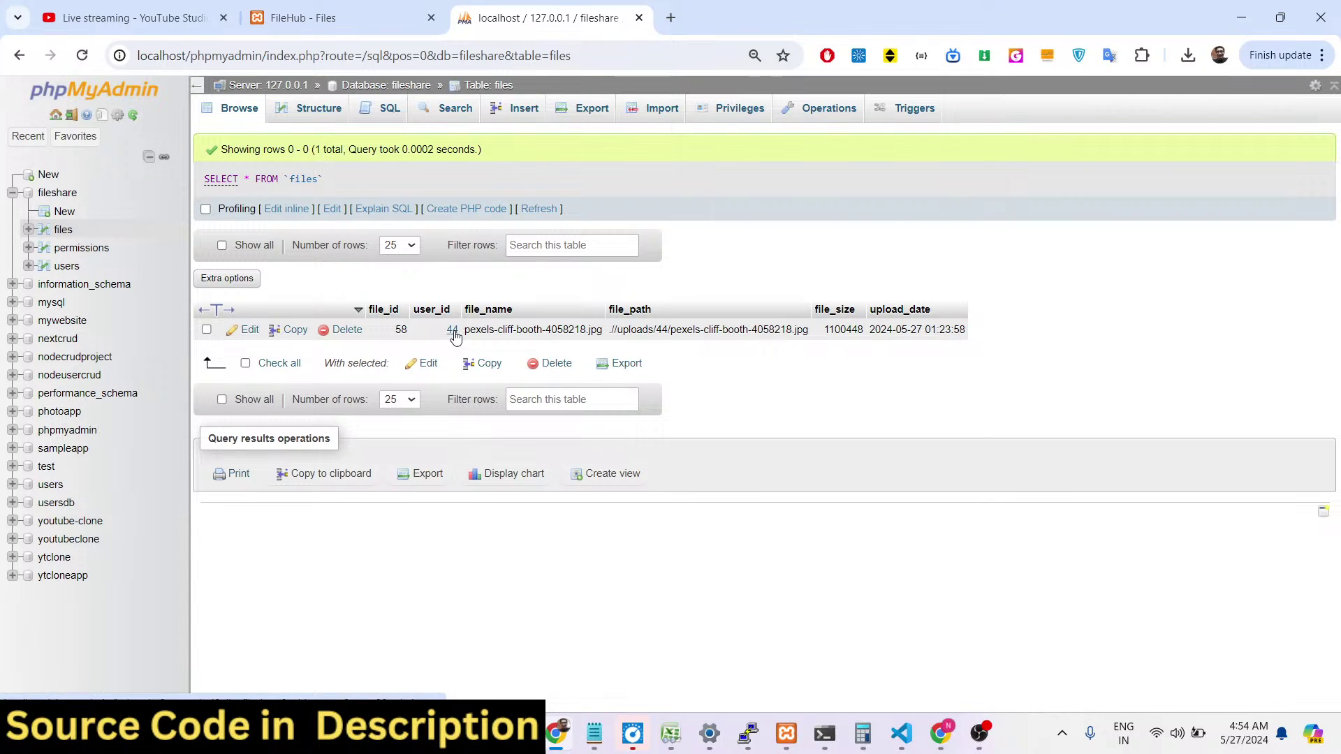
drag(468, 334, 389, 72)
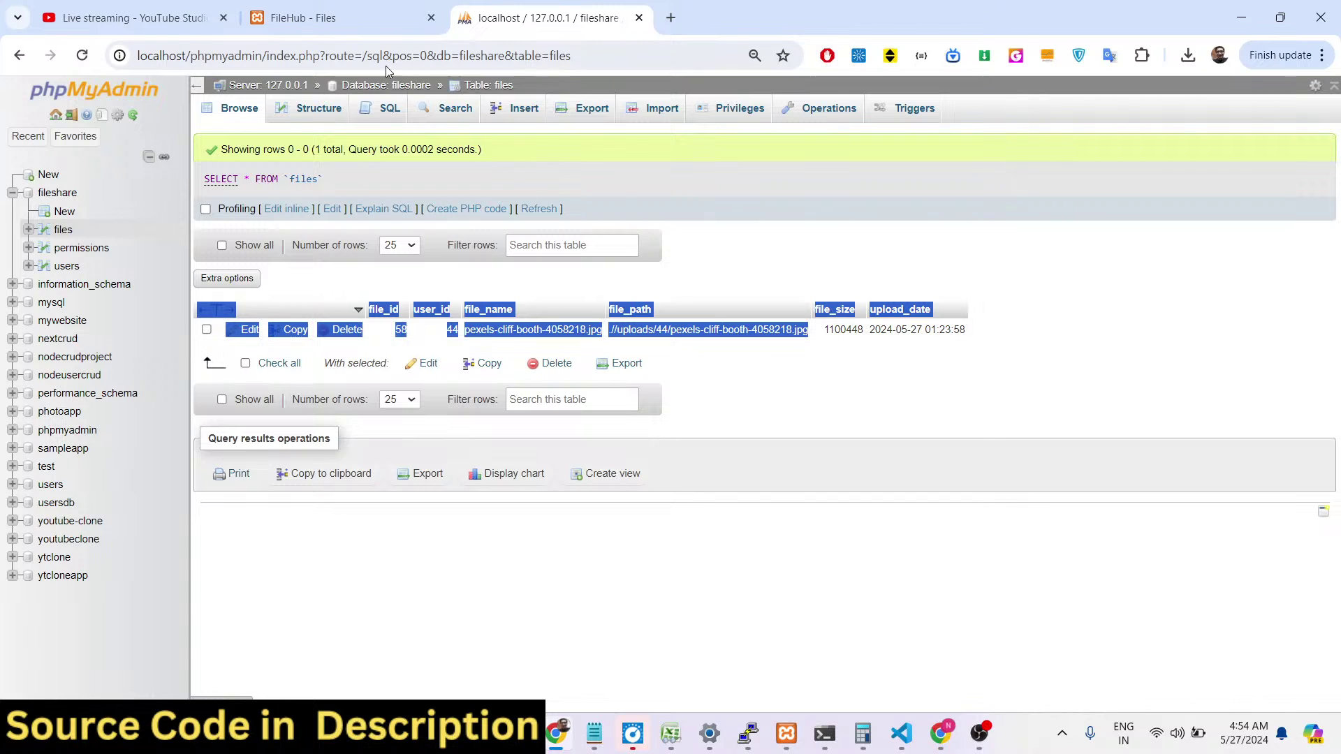
click(326, 13)
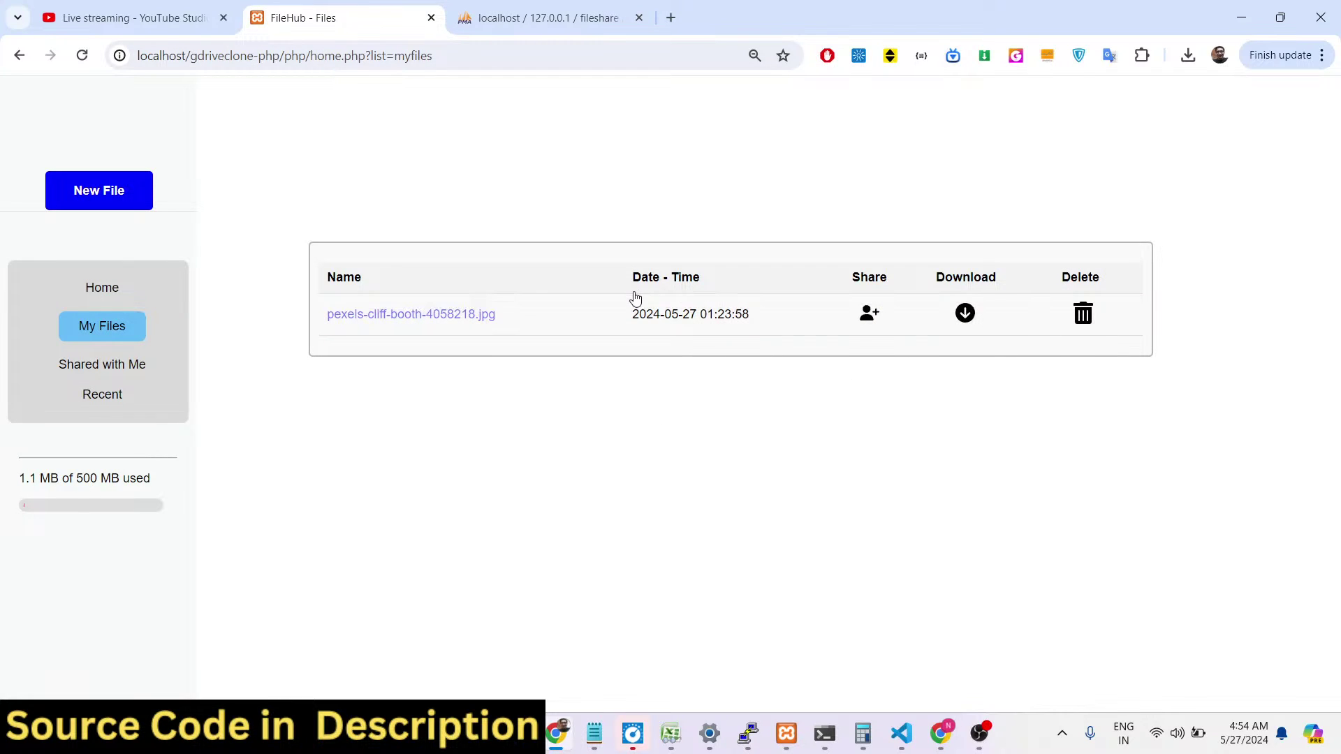
Download and view pexels-cliff-booth-4058218.jpg, then preview it in FileHub and return Home.
click(965, 315)
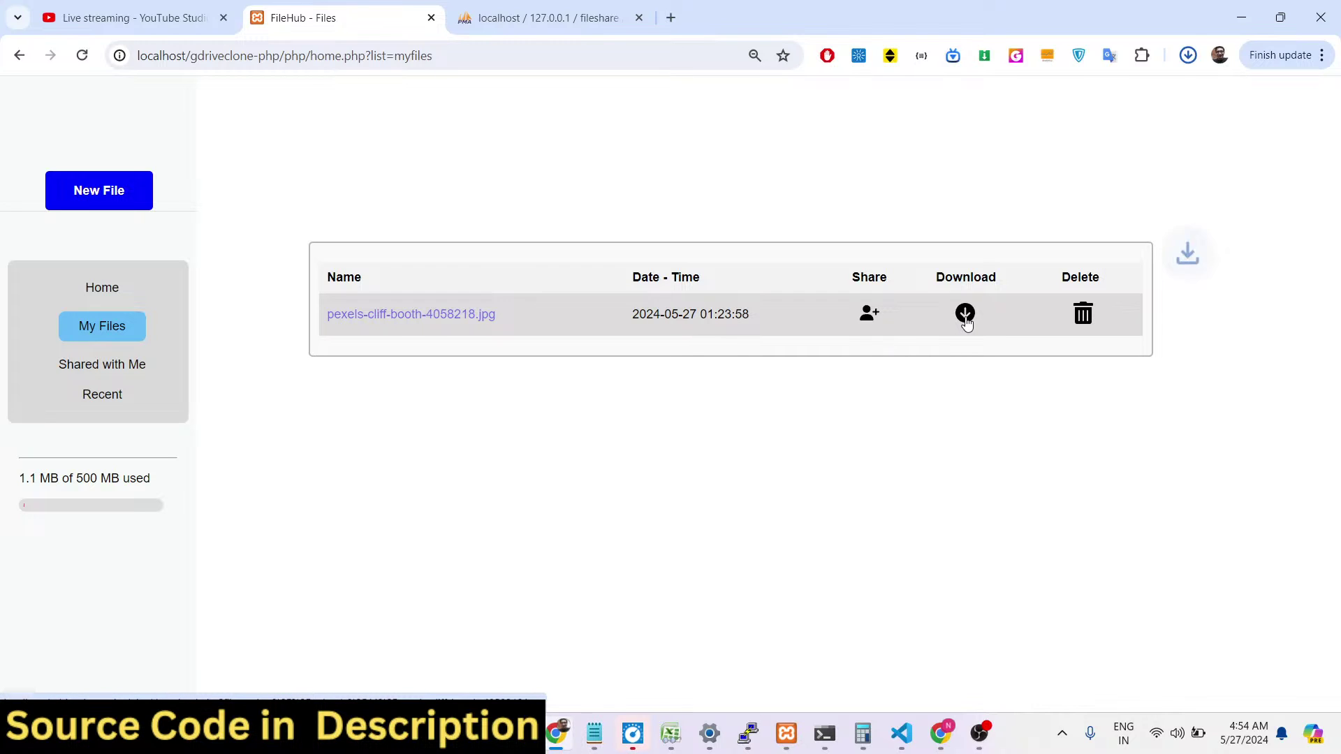
click(1047, 105)
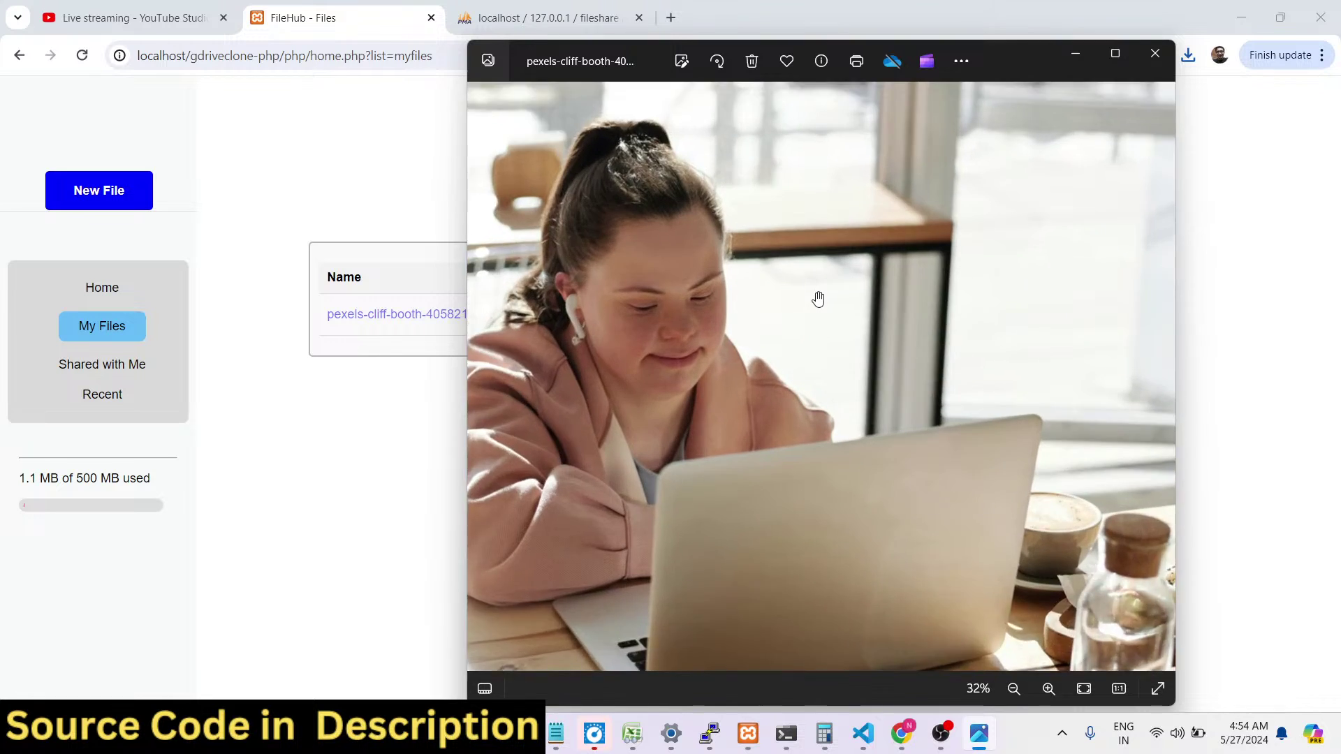
scroll(814, 300, up, 3)
scroll(812, 302, down, 4)
click(1154, 53)
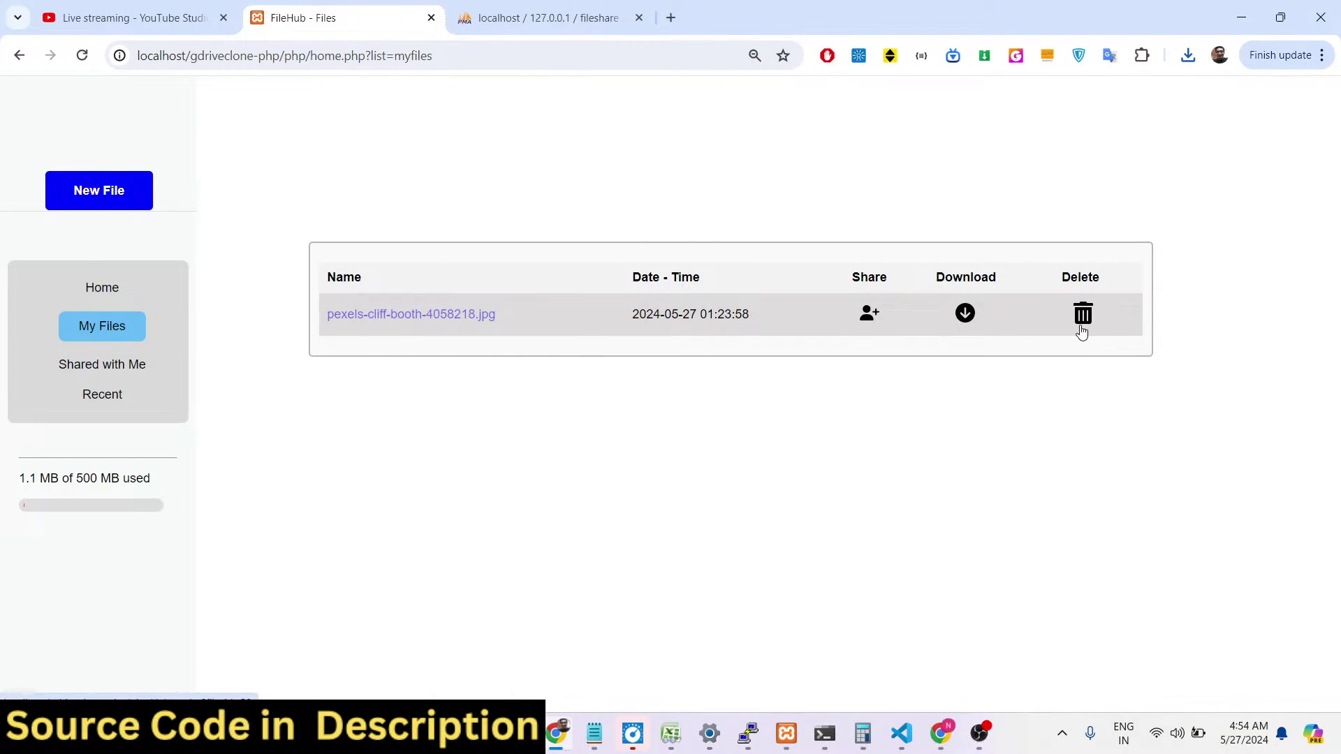
click(371, 316)
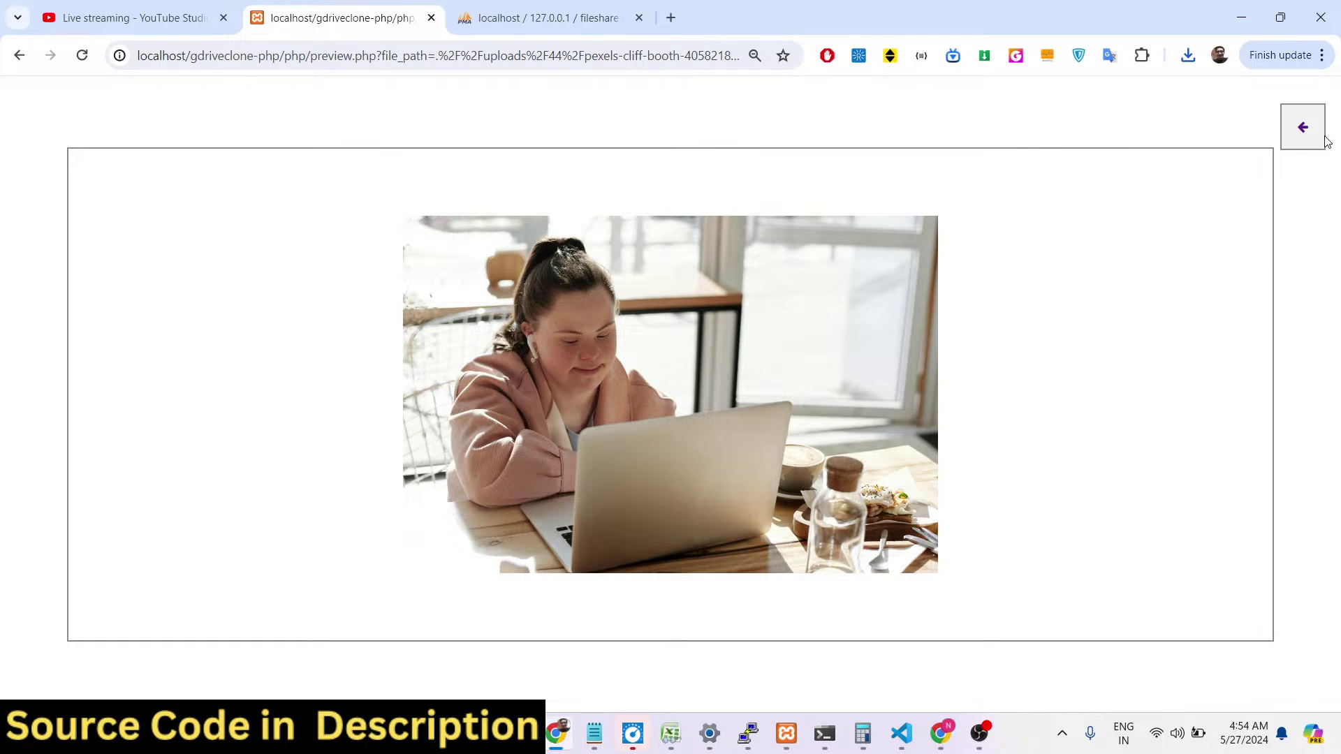
click(1305, 128)
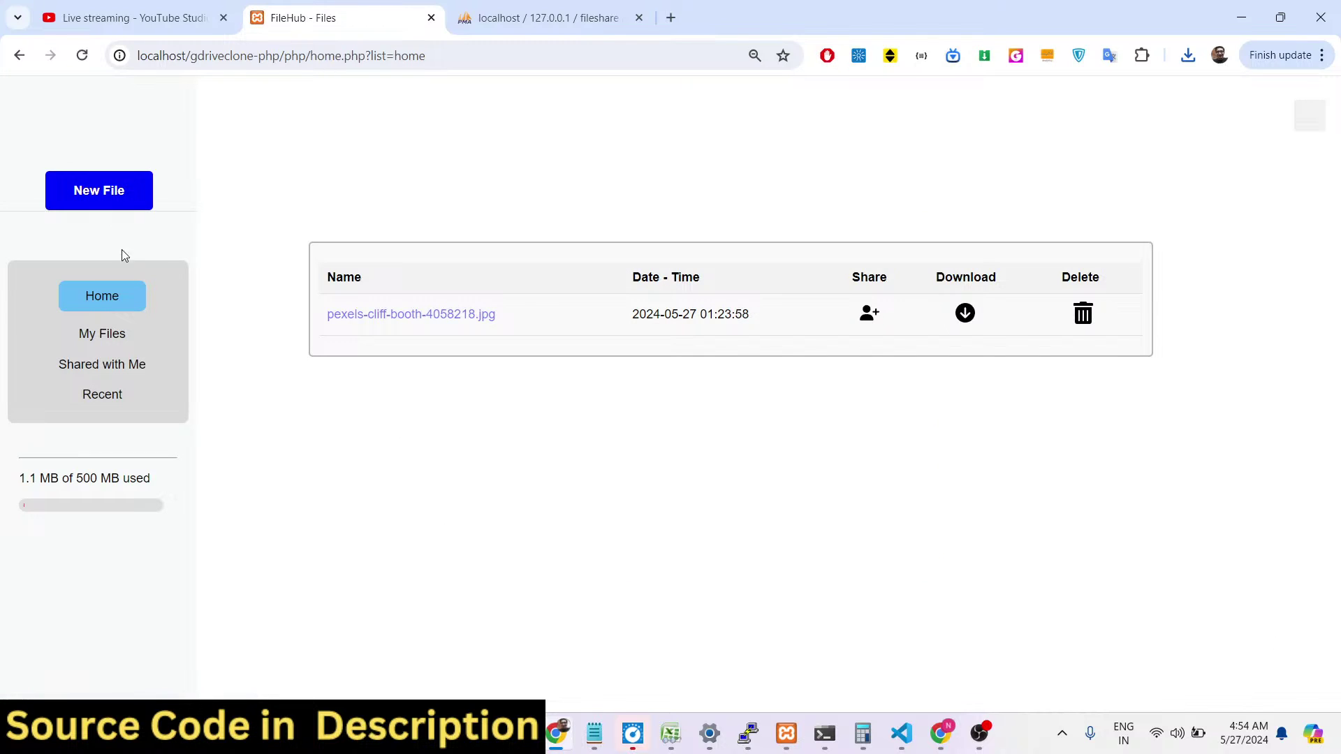
Try re-uploading pexels-cliff-booth-4058218.jpg, then check the My Files and Home lists.
click(90, 201)
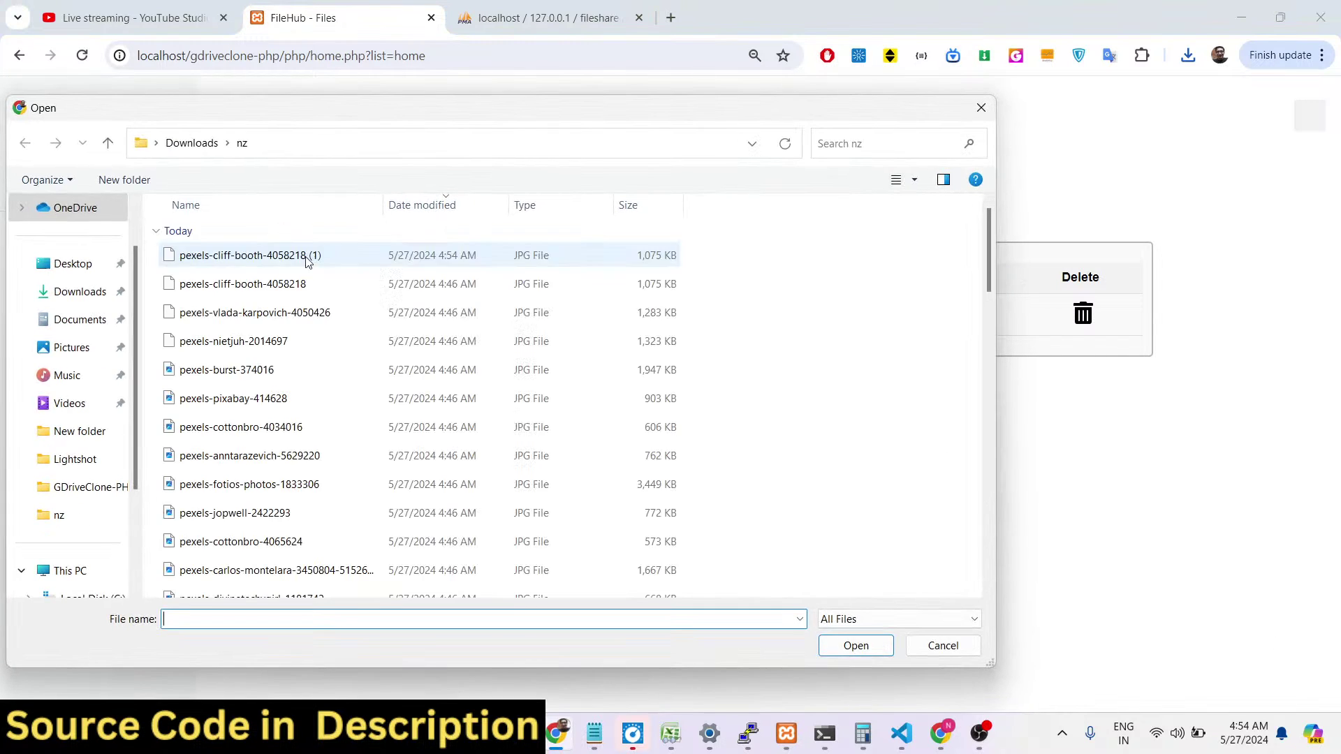
double_click(292, 283)
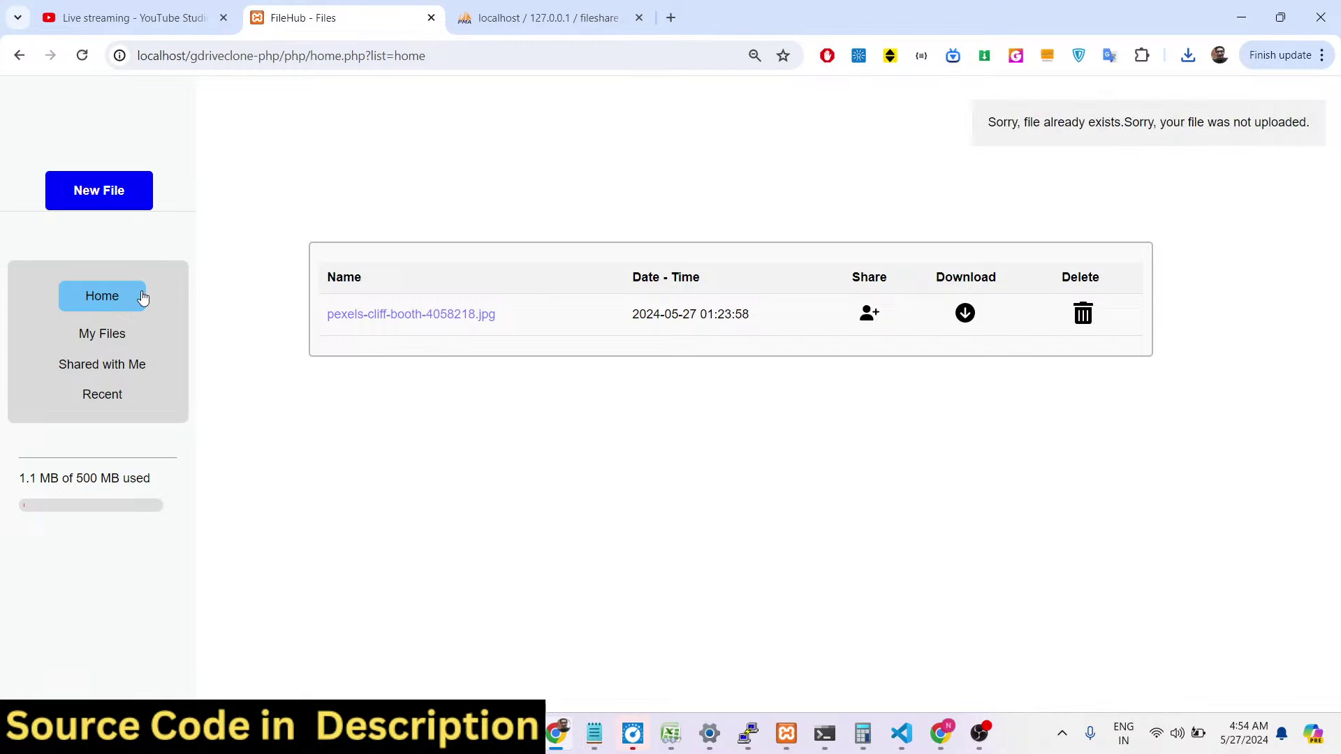
click(113, 336)
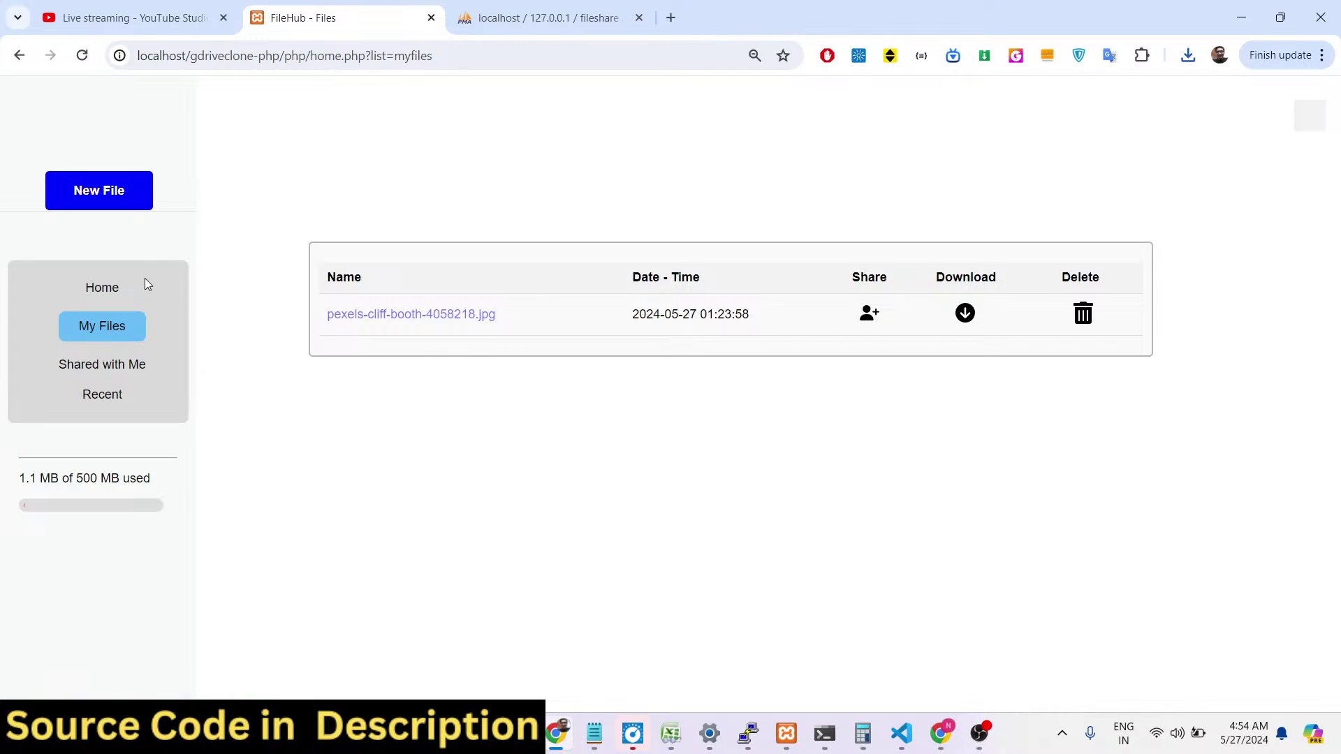
click(87, 56)
click(98, 293)
Upload pexels-vlada-karpovich-4050426.jpg, confirming the resubmit reload, then pexels-cliff-booth-4058218 (1).jpg.
click(103, 208)
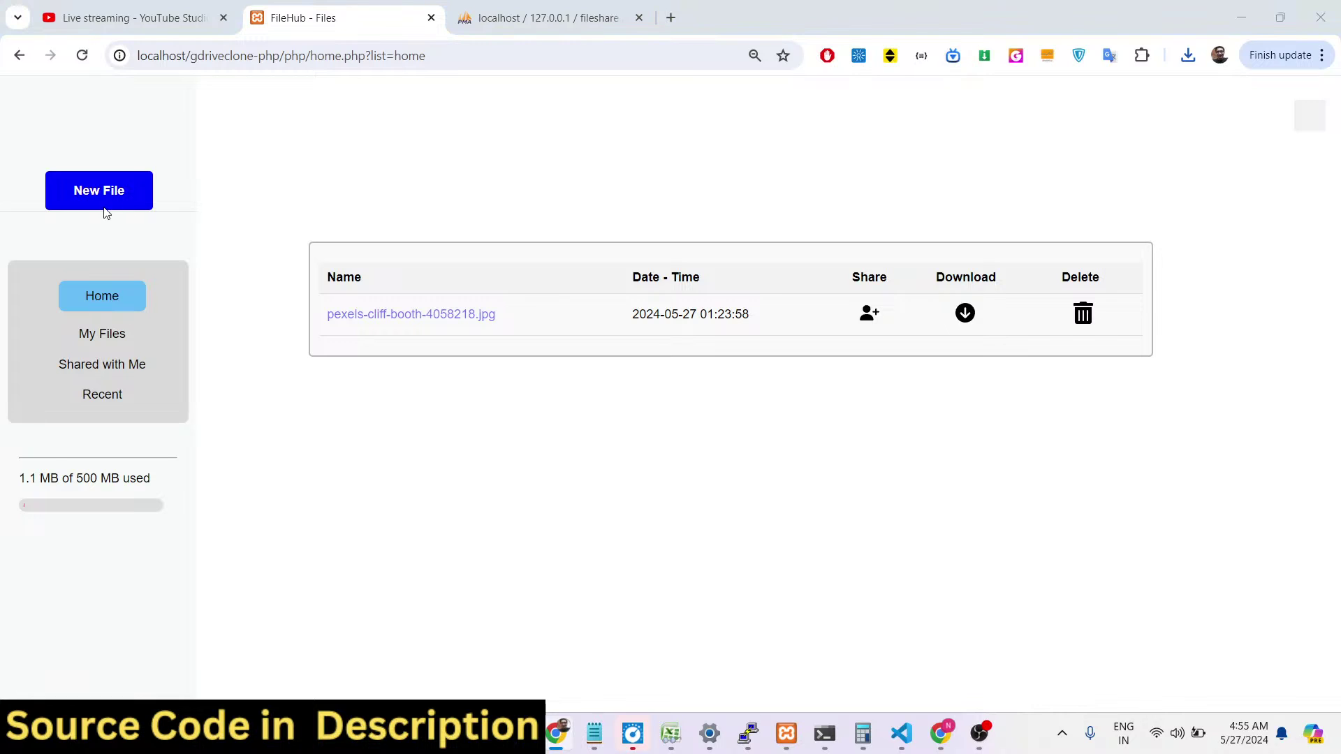
double_click(267, 324)
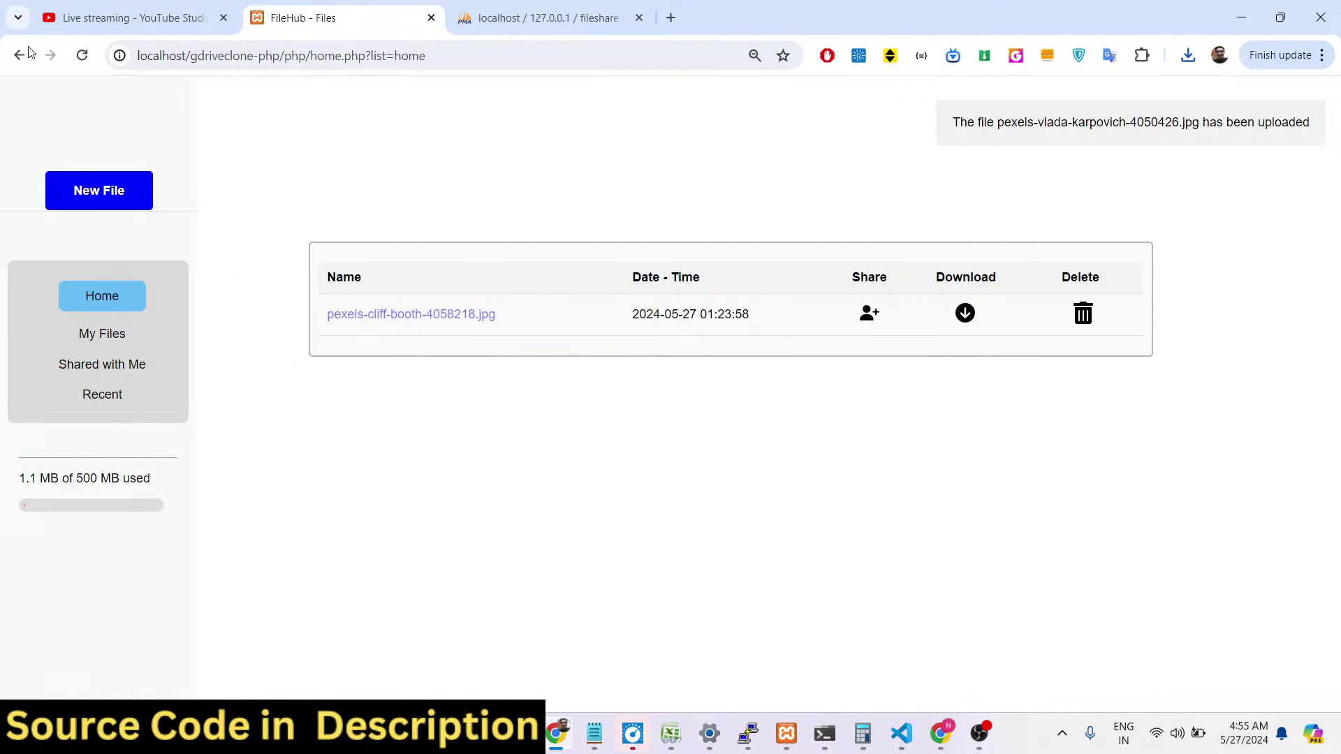
click(82, 56)
click(716, 197)
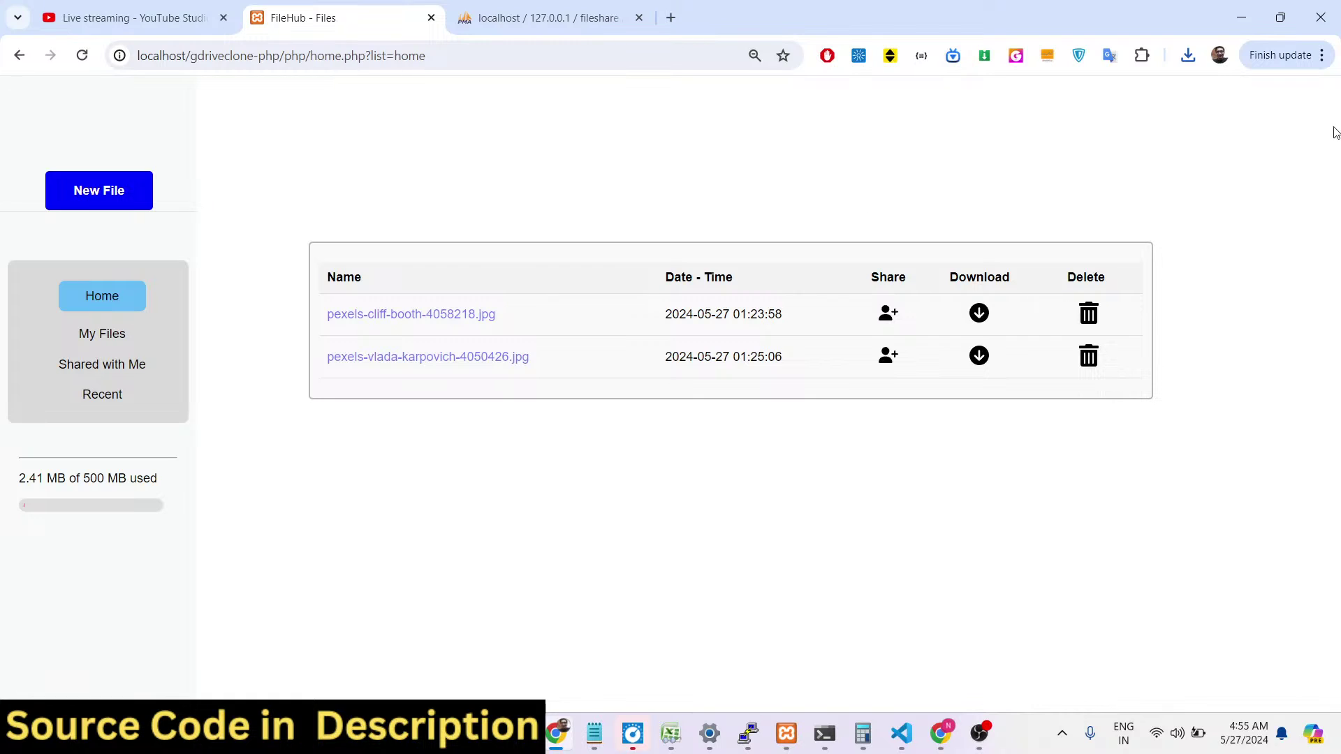
click(68, 183)
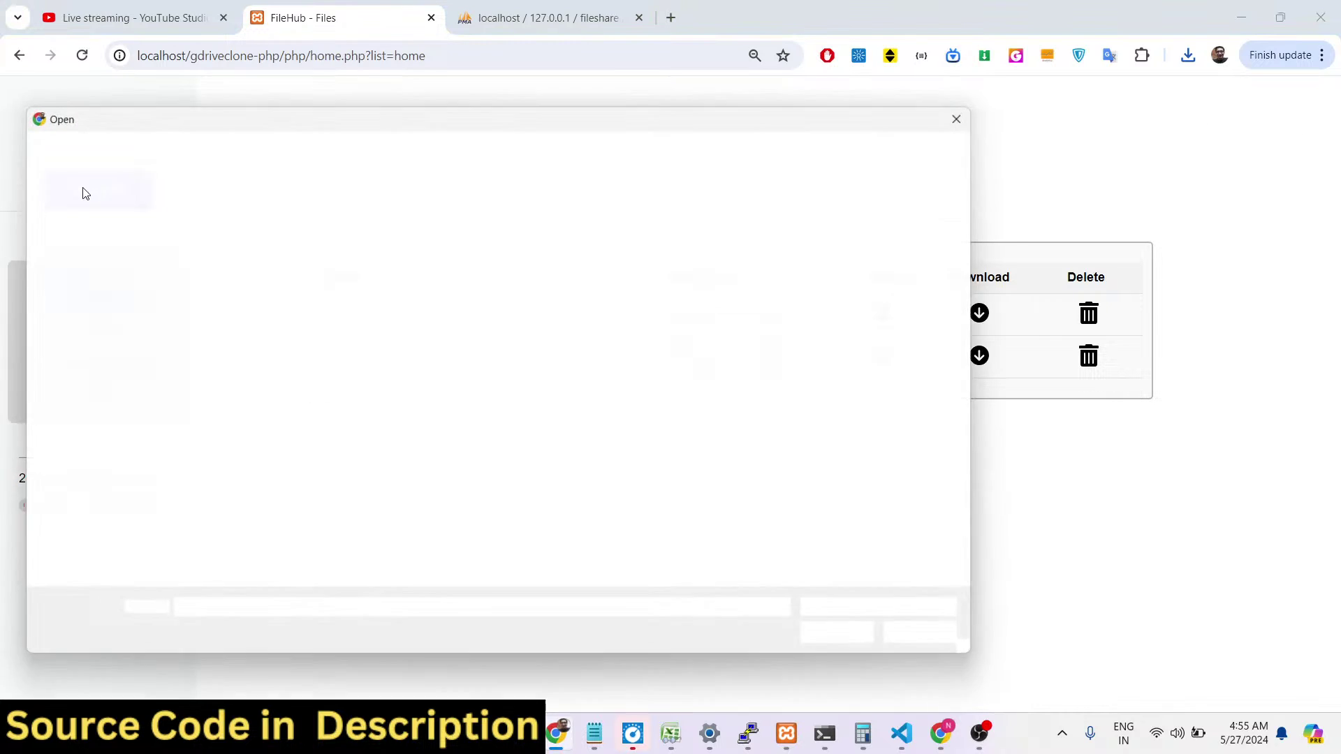
double_click(263, 255)
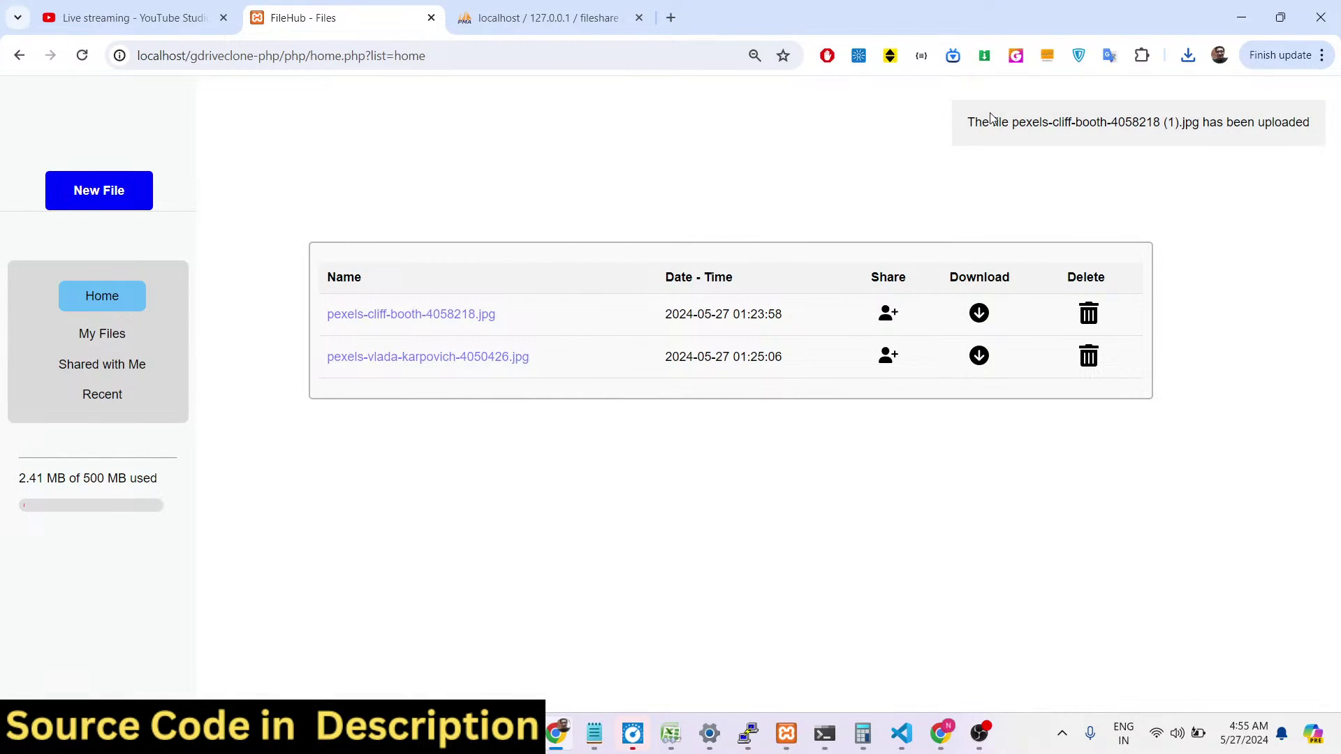
Reload to list pexels-cliff-booth-4058218 (1).jpg, check rows 58–60 in phpMyAdmin, then delete it.
click(82, 55)
click(733, 204)
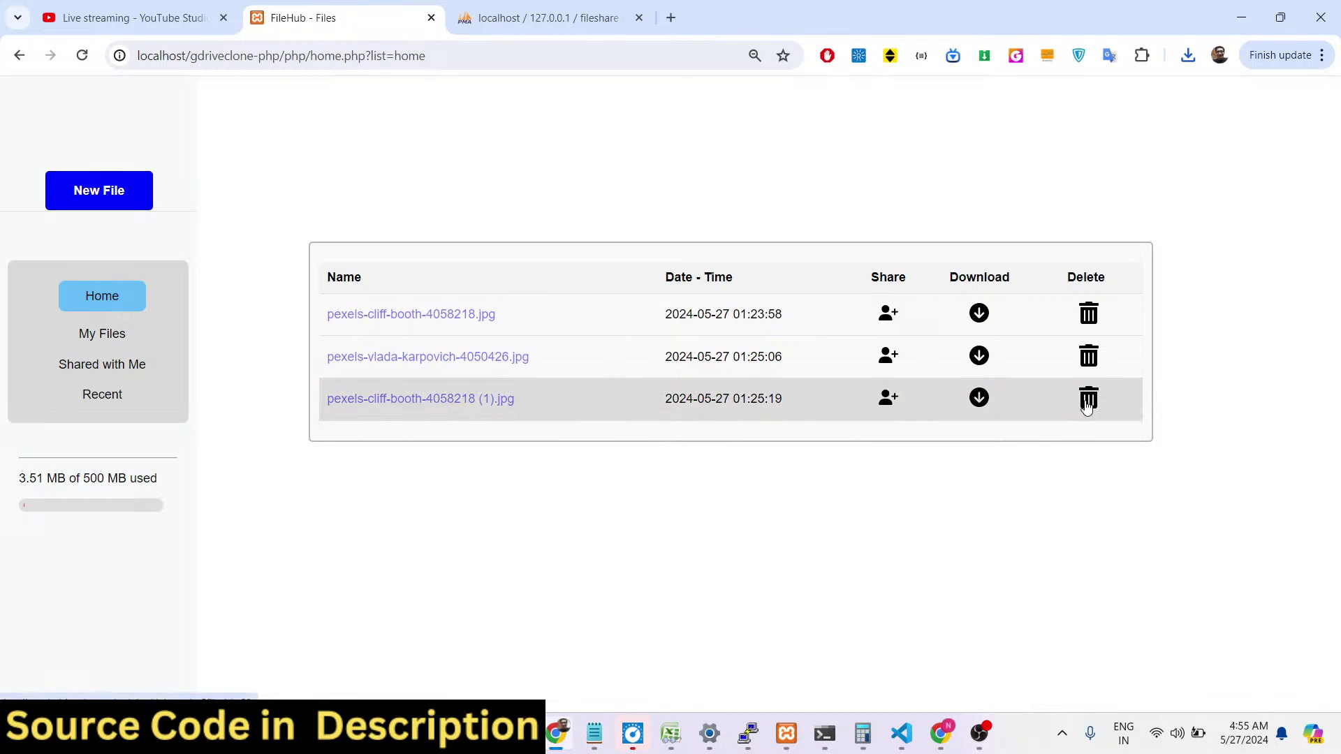
click(549, 18)
click(78, 60)
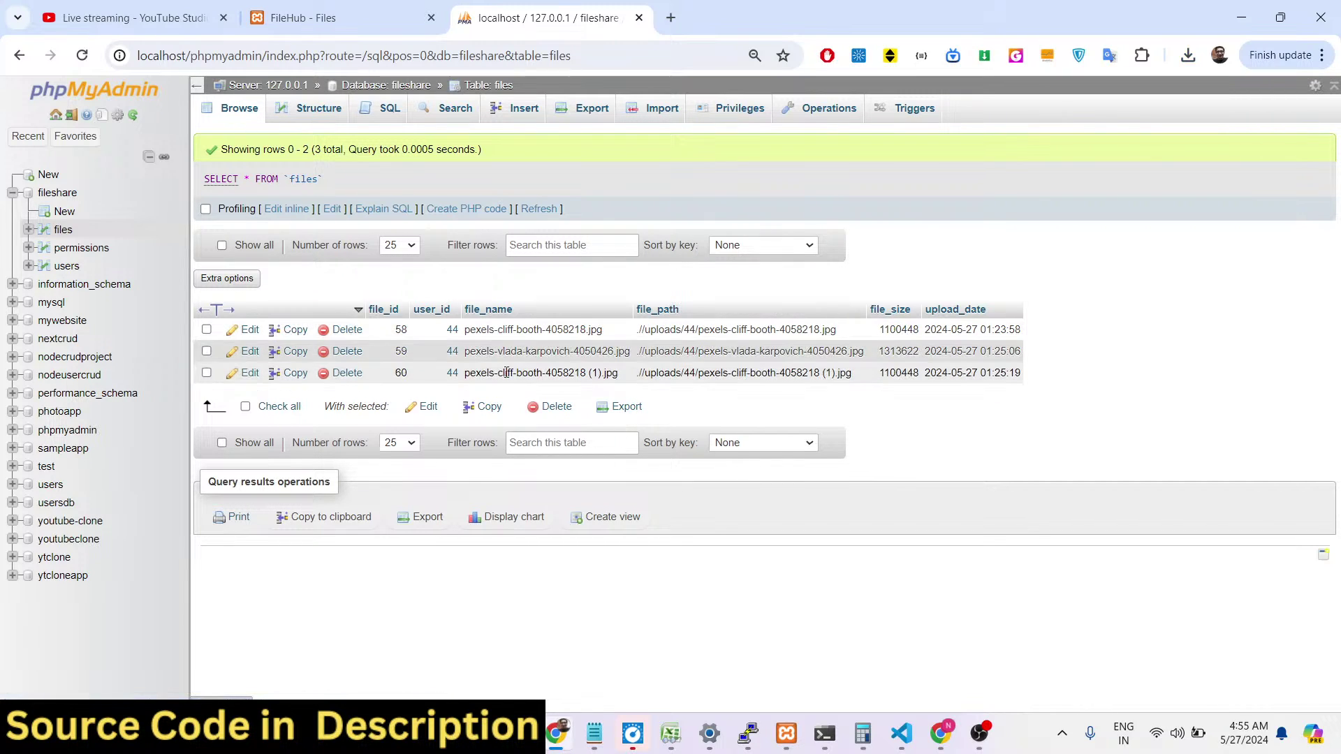
click(302, 7)
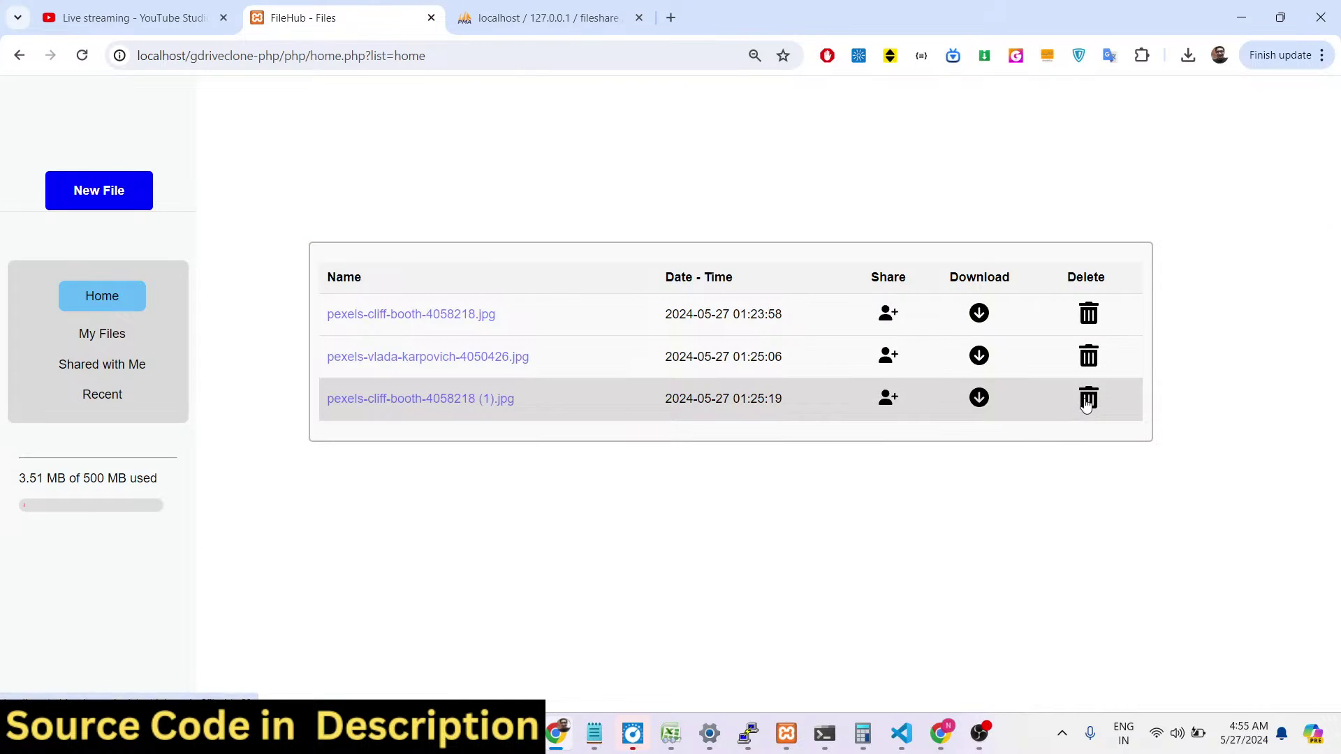
click(1087, 397)
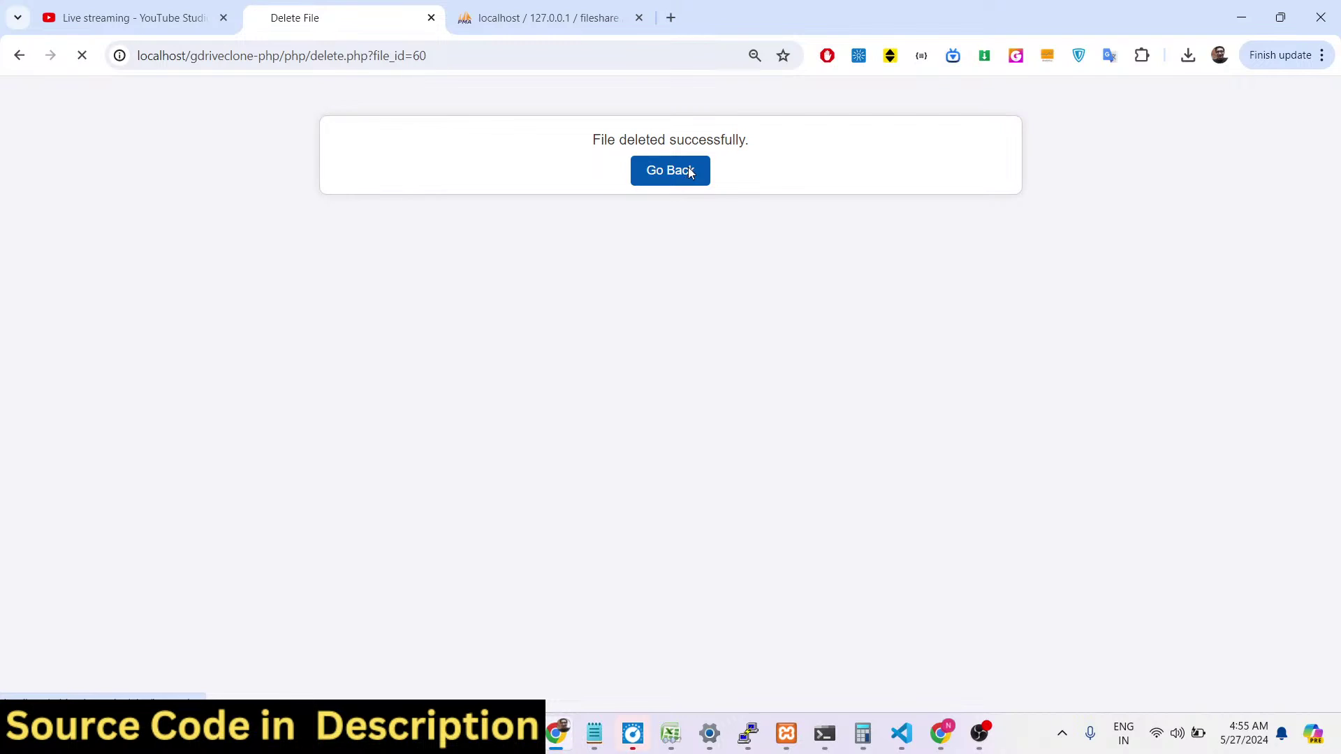
Go back to the file list and confirm phpMyAdmin's files table now holds two rows.
click(690, 172)
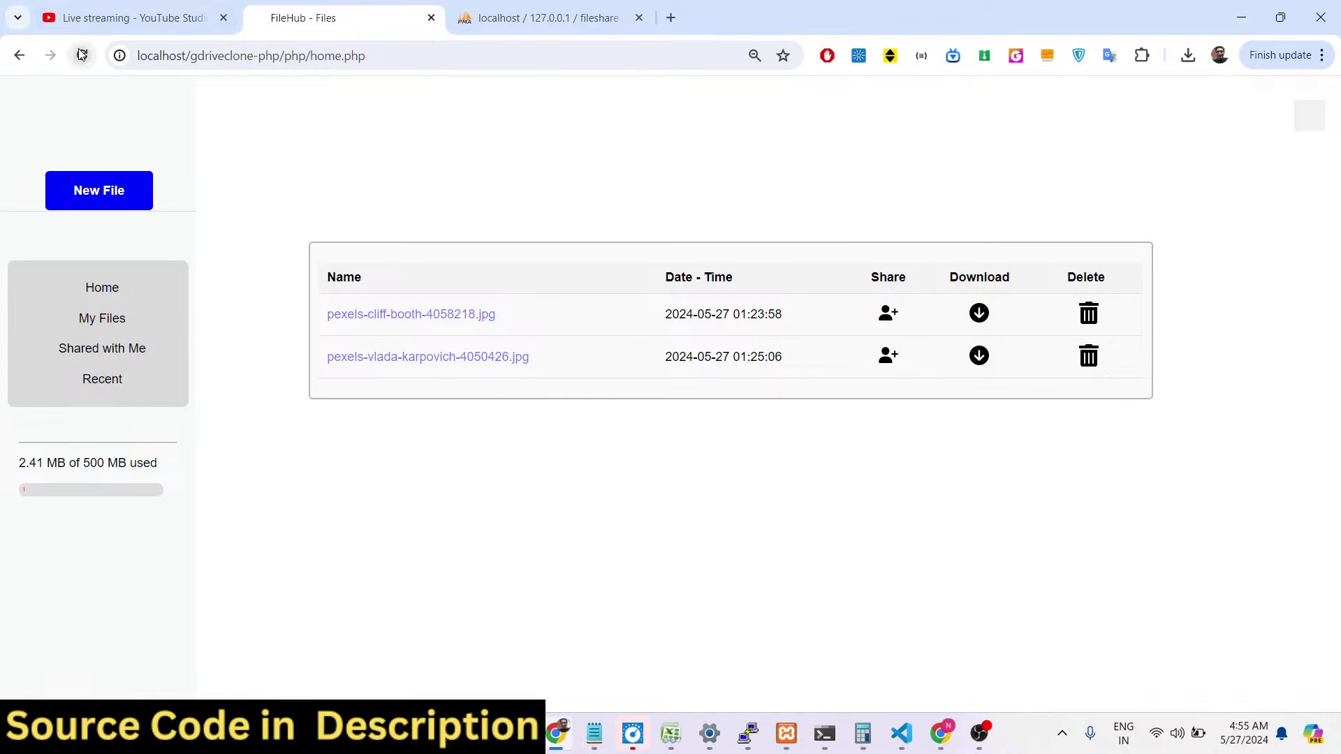
click(503, 16)
click(82, 55)
key(ctrl+shift+Tab)
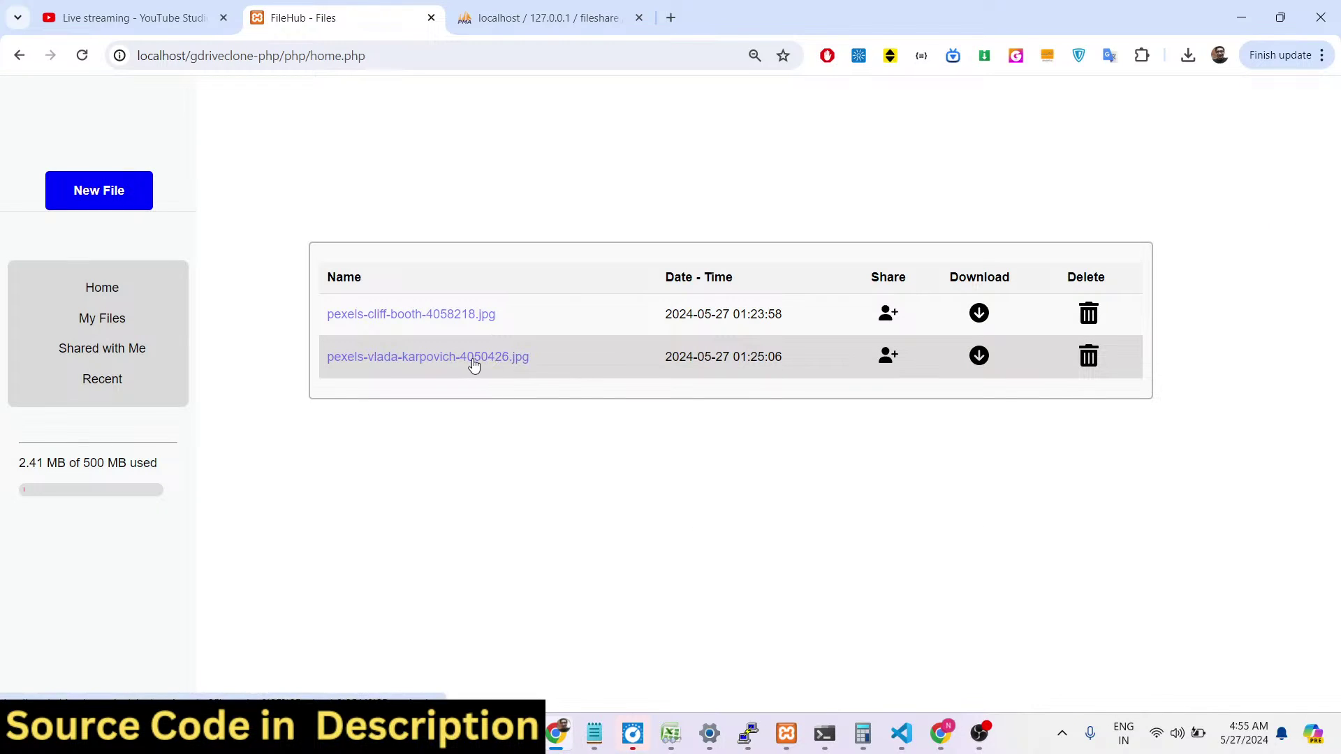
Preview pexels-vlada-karpovich-4050426.jpg and pexels-cliff-booth-4058218.jpg, returning to Home after each.
click(473, 364)
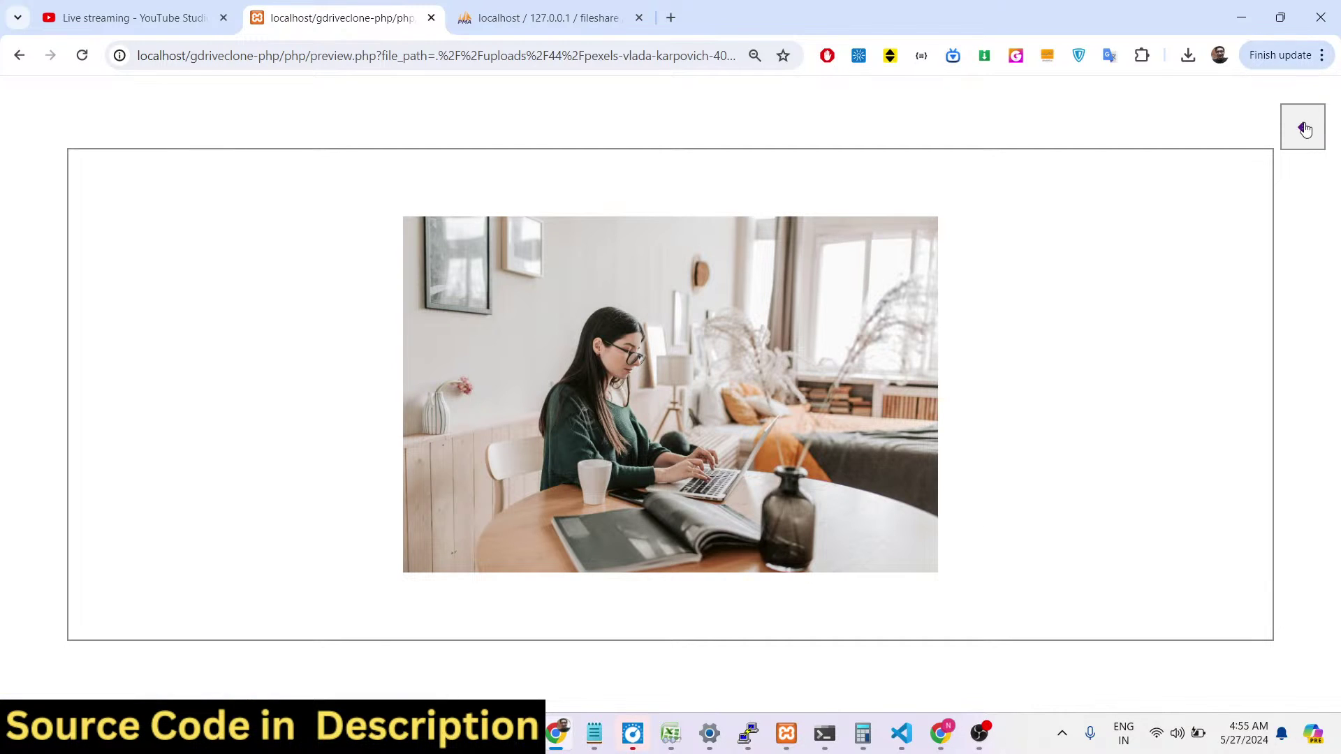
click(1304, 128)
click(443, 312)
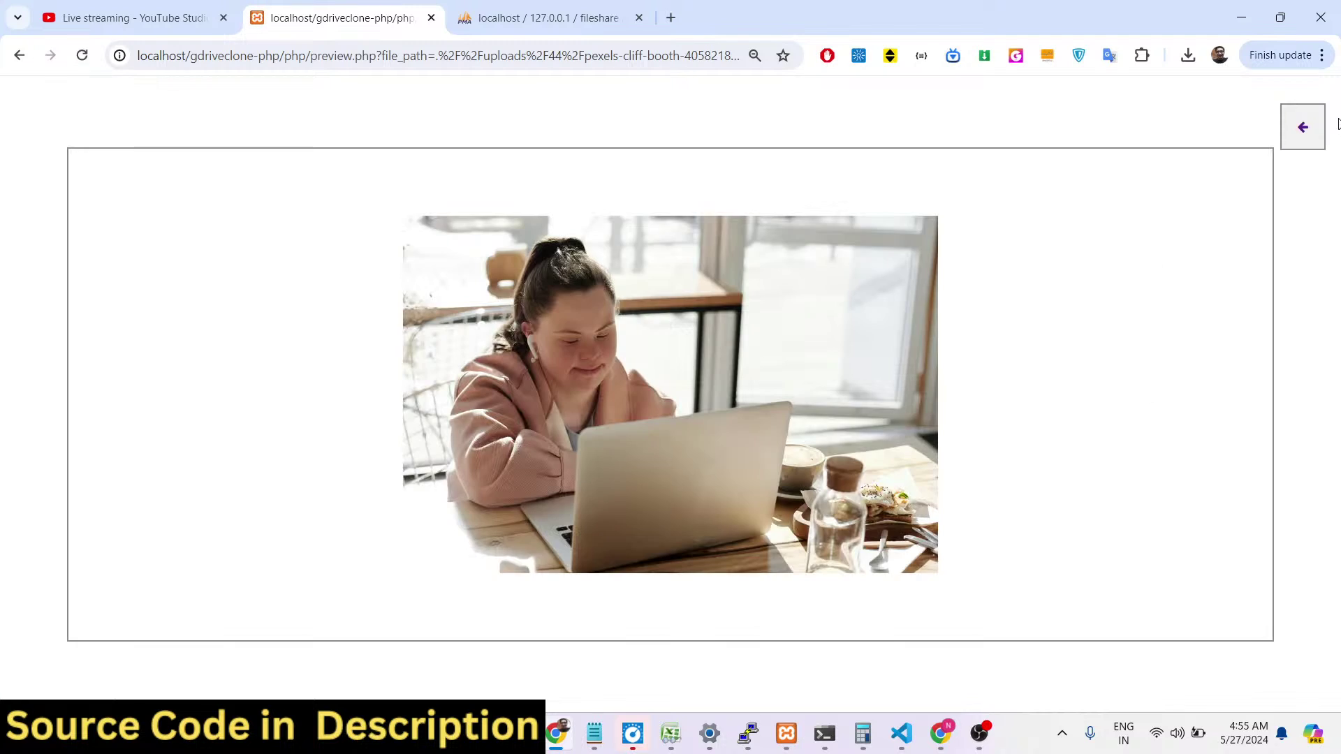
click(1303, 130)
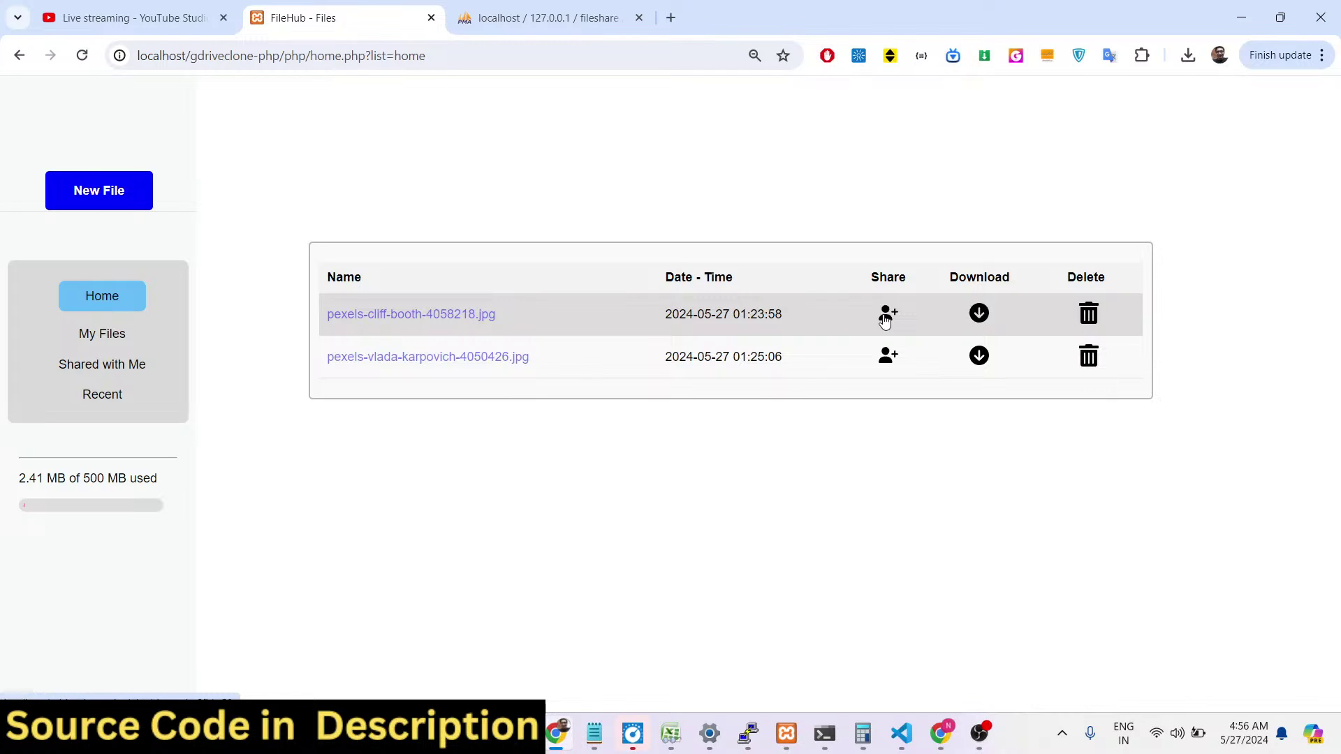
Open sharing for pexels-cliff-booth-4058218.jpg, focus the recipient e-mail field, then switch to the second browser window.
click(887, 315)
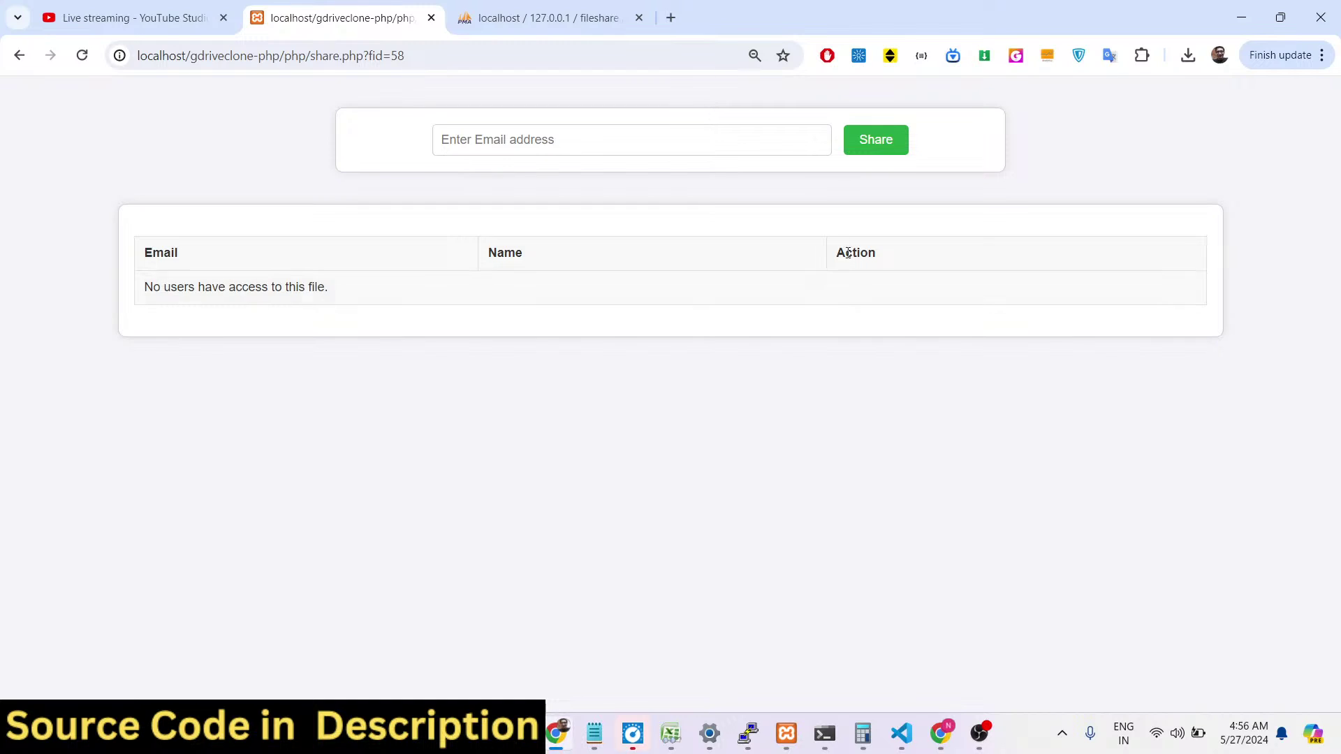
click(503, 149)
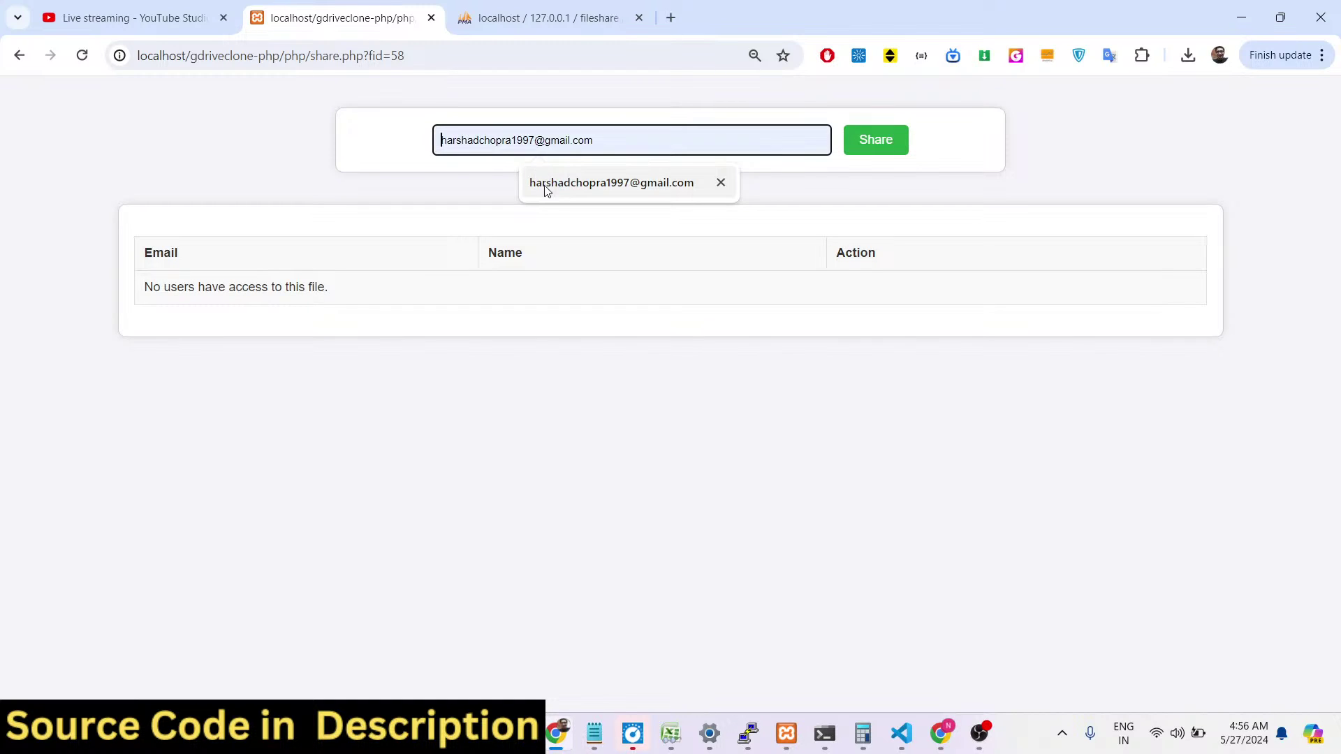
click(445, 185)
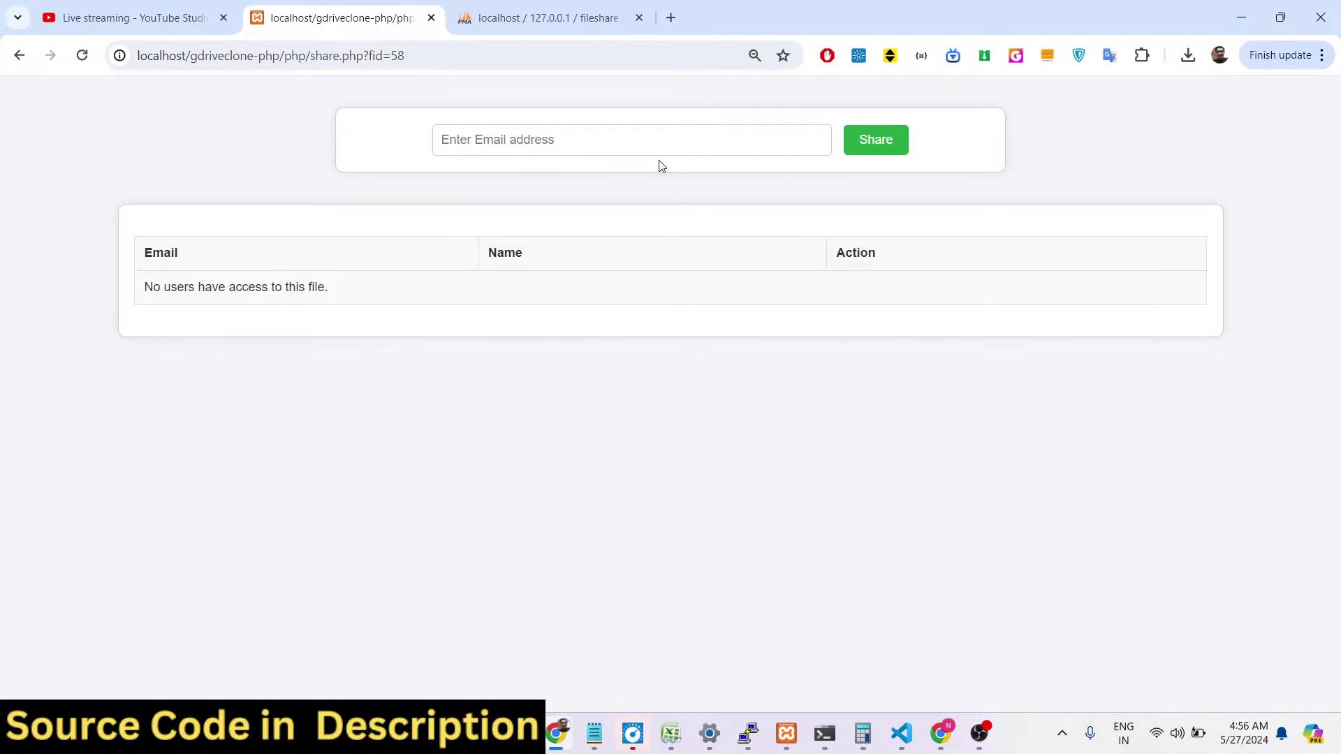
click(941, 733)
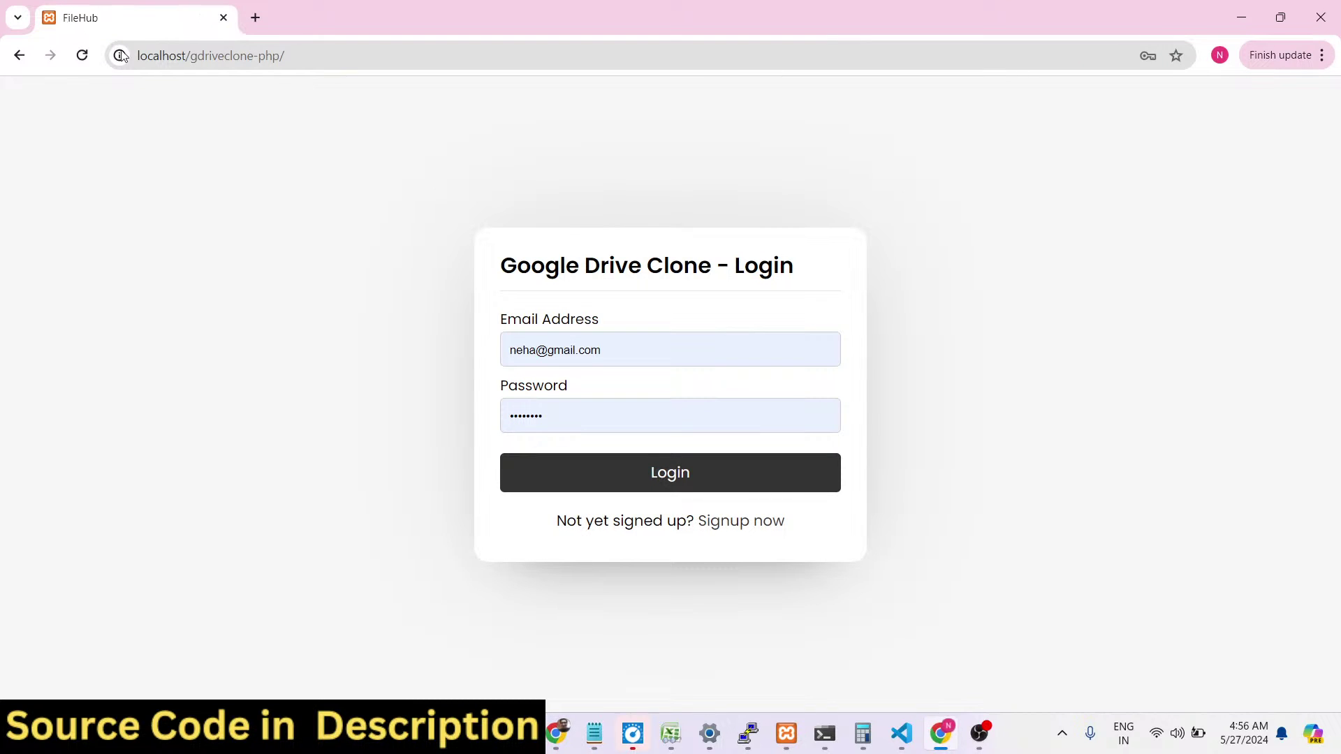
Open the signup page and enter the new user's first and last name.
click(321, 60)
key(Return)
click(757, 522)
click(628, 311)
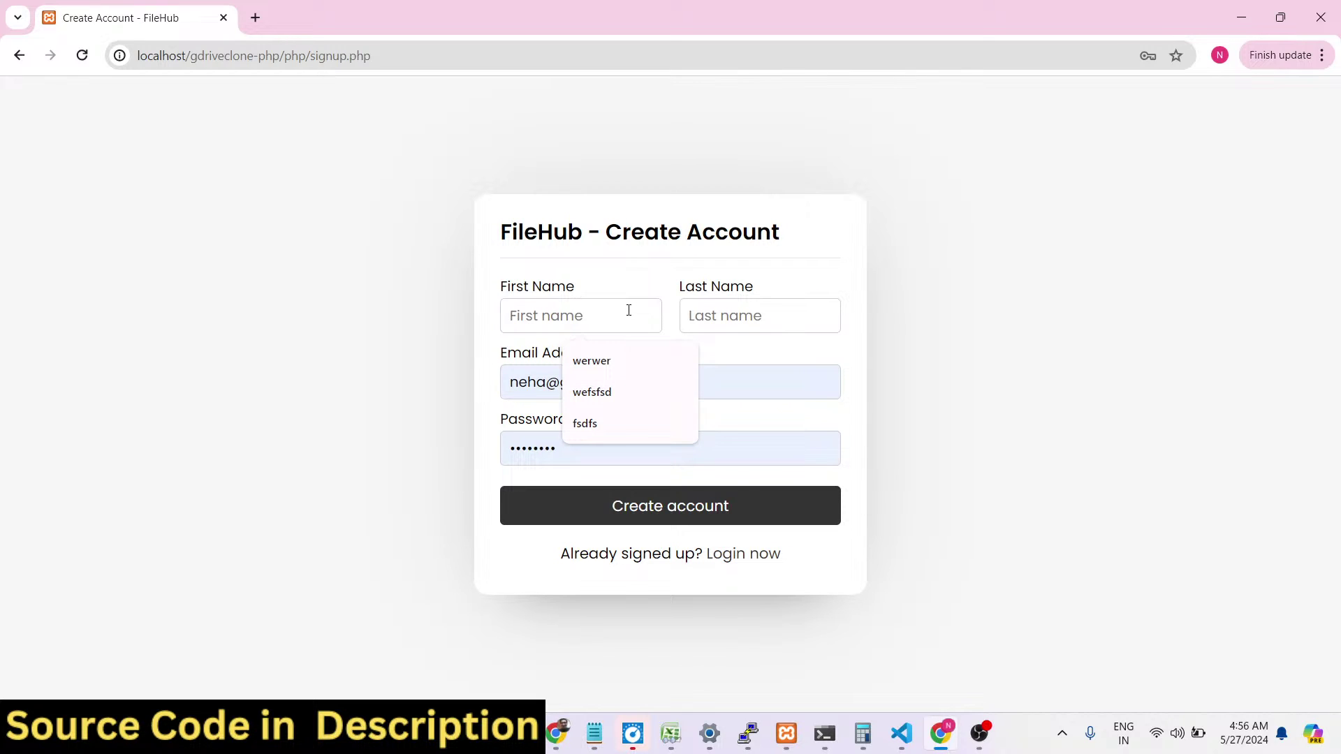
key(Tab)
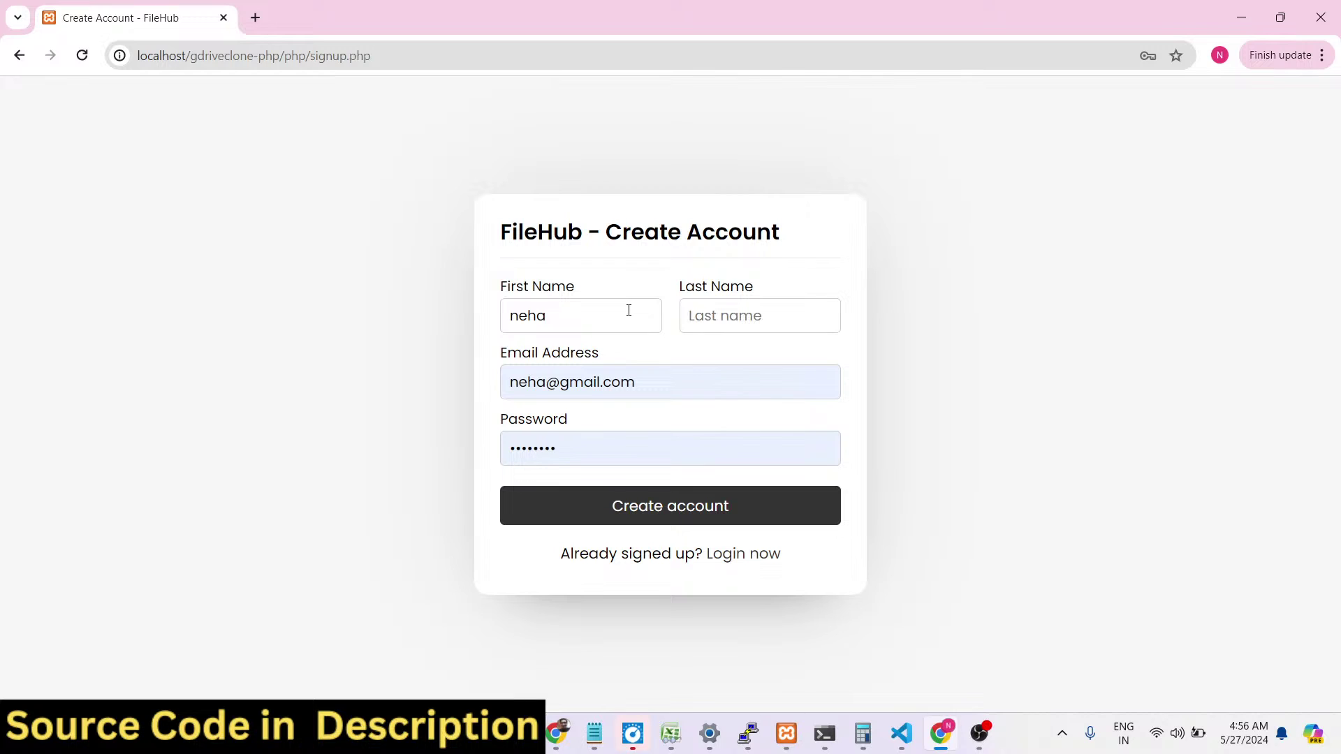
Enter the new user's e-mail and a fresh password, then create the account.
key(Tab)
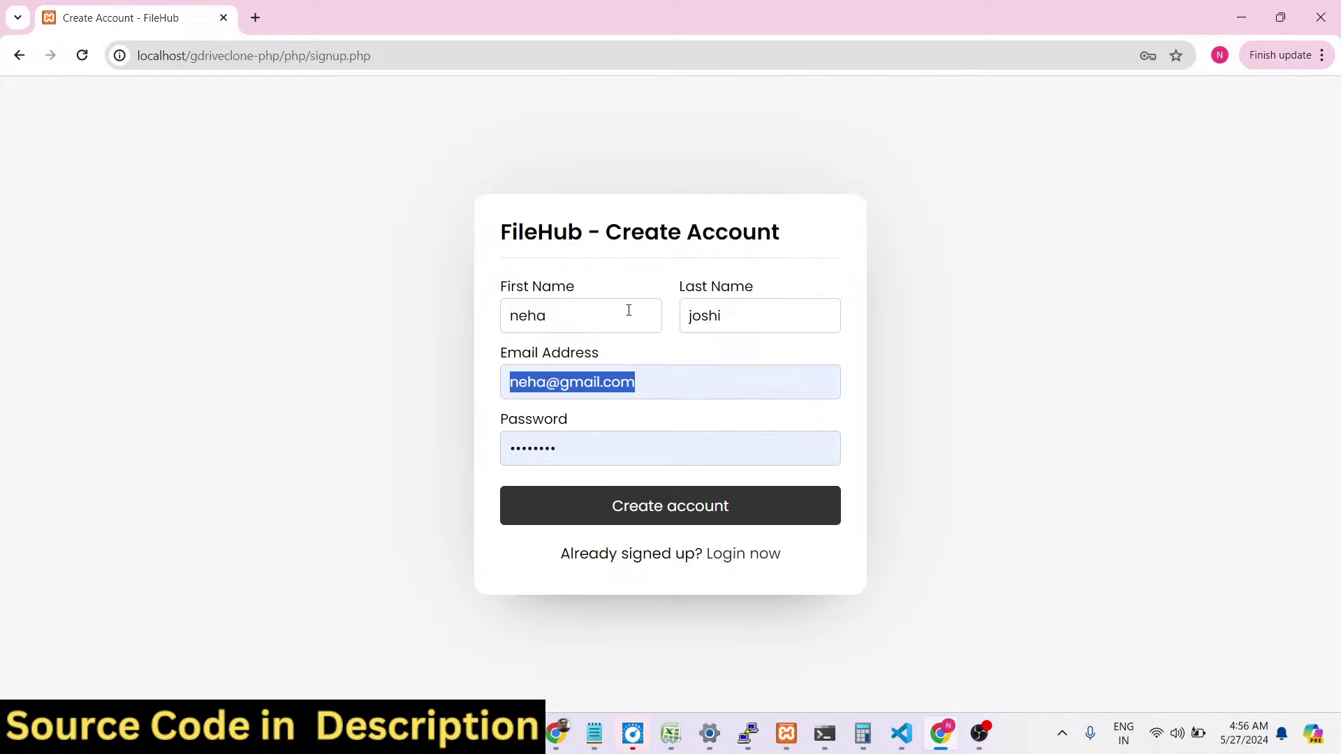
key(Tab)
text(1)
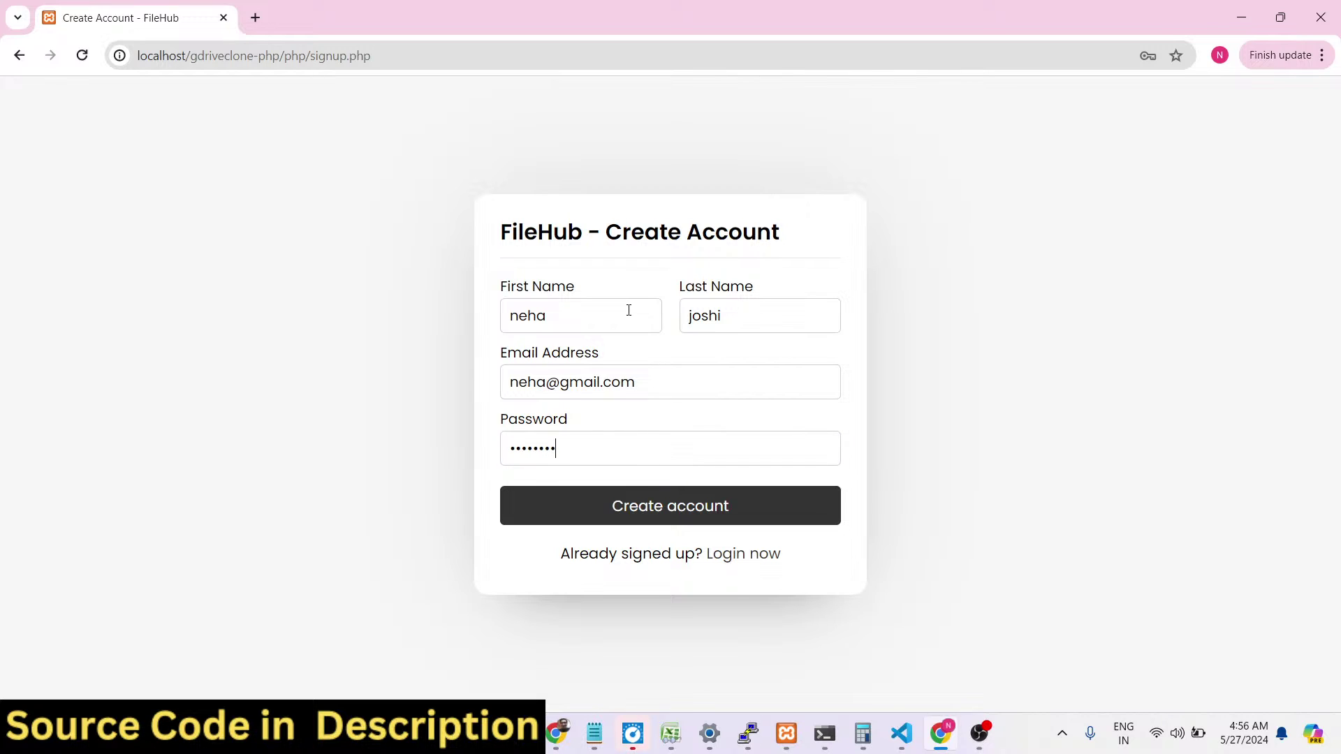
key(ctrl+a)
key(BackSpace)
text(123)
click(667, 511)
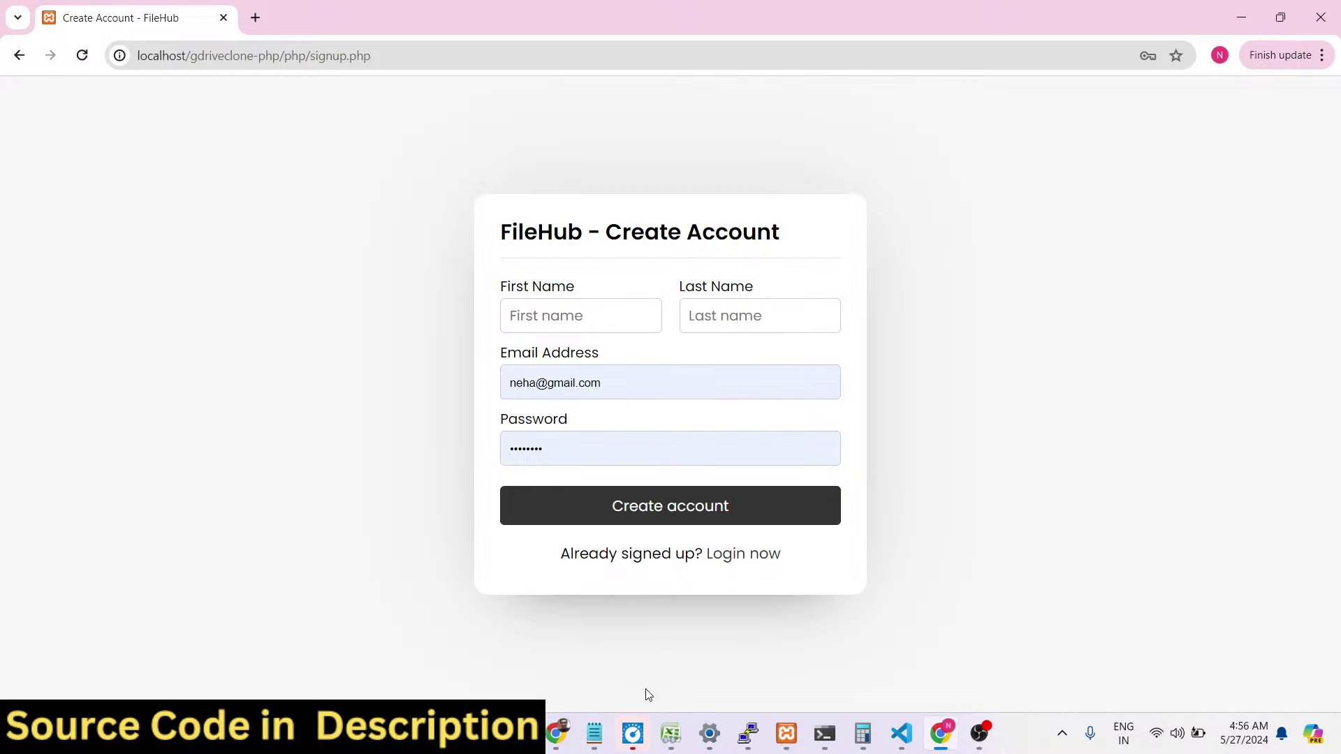
click(555, 738)
Check phpMyAdmin's users table shows the second account (id 45), then return to file 58's share page.
click(489, 18)
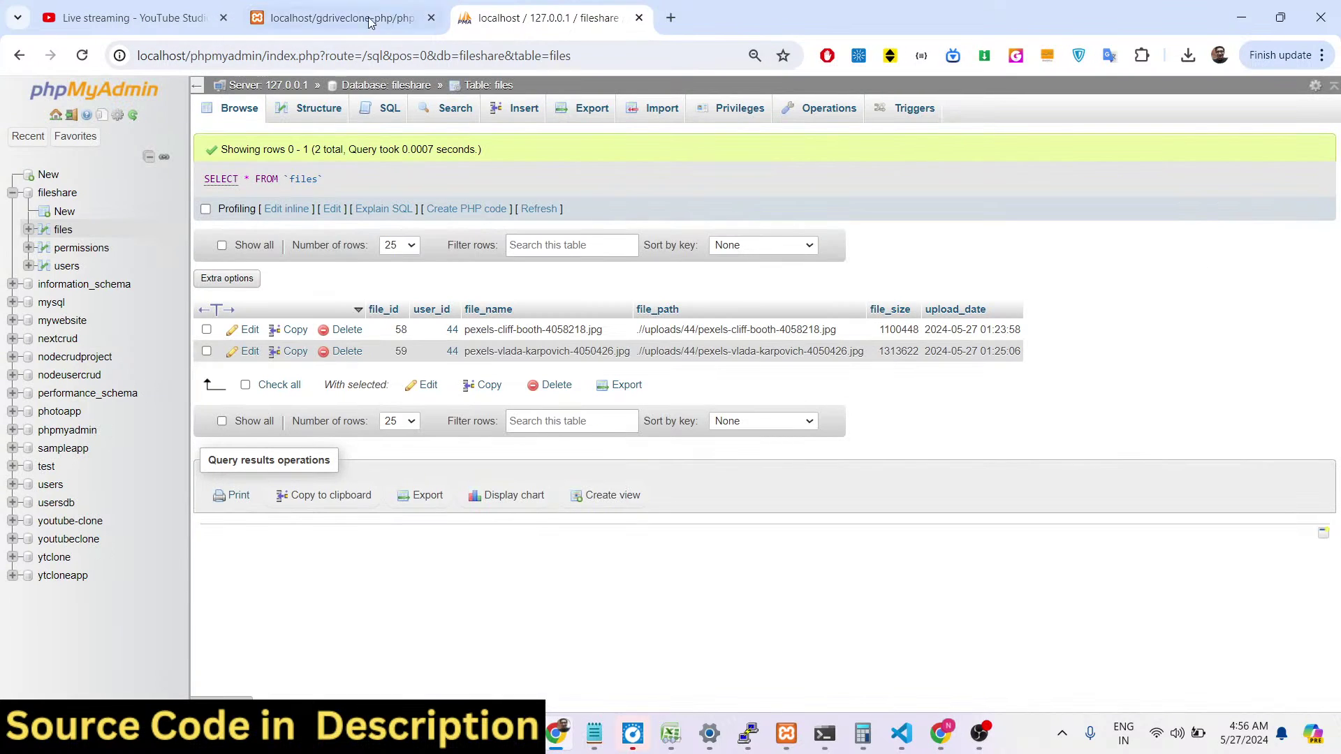
click(67, 266)
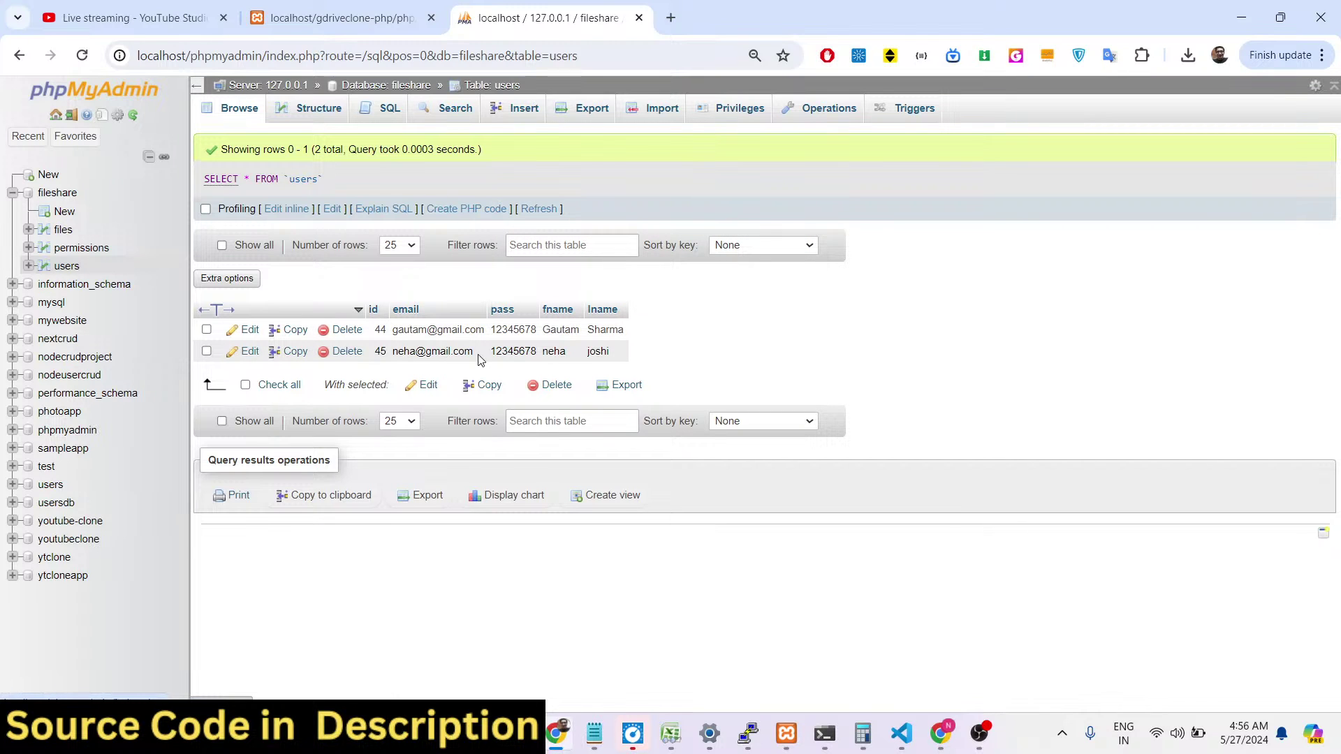
click(898, 731)
click(897, 732)
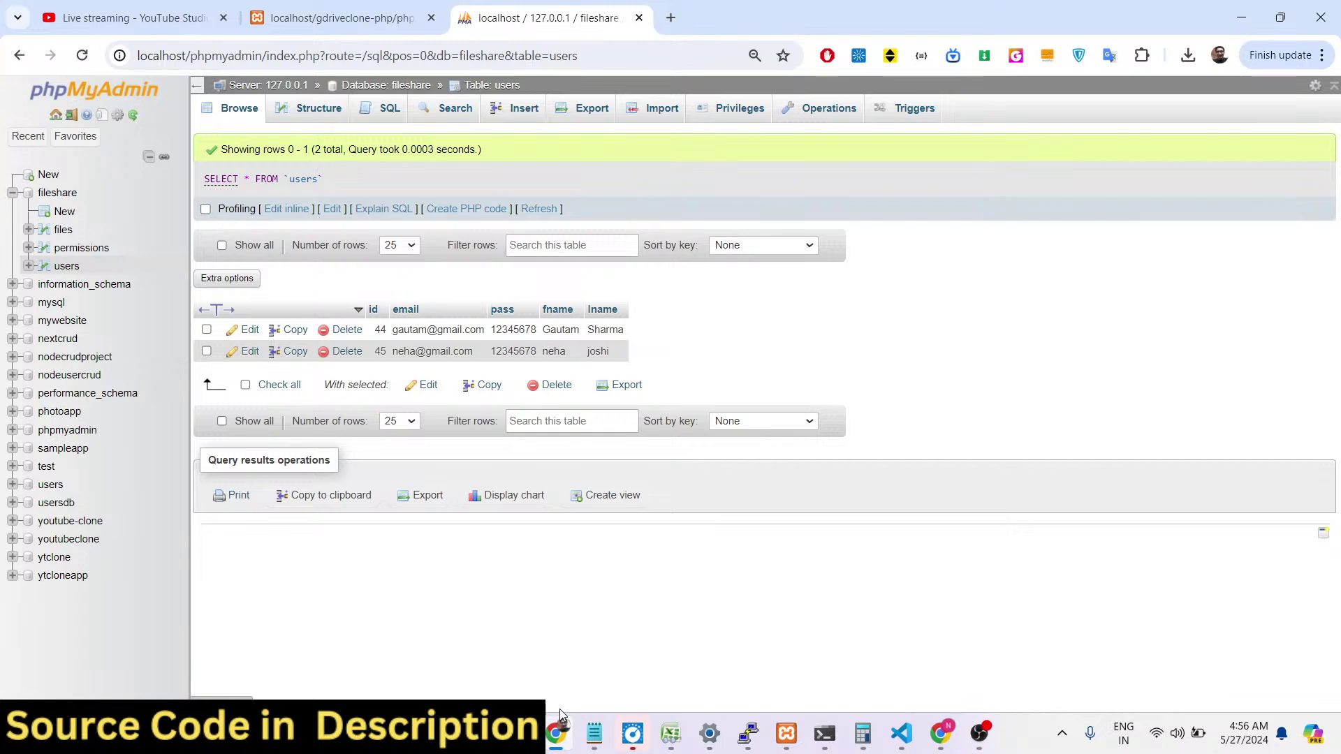
click(328, 18)
click(477, 139)
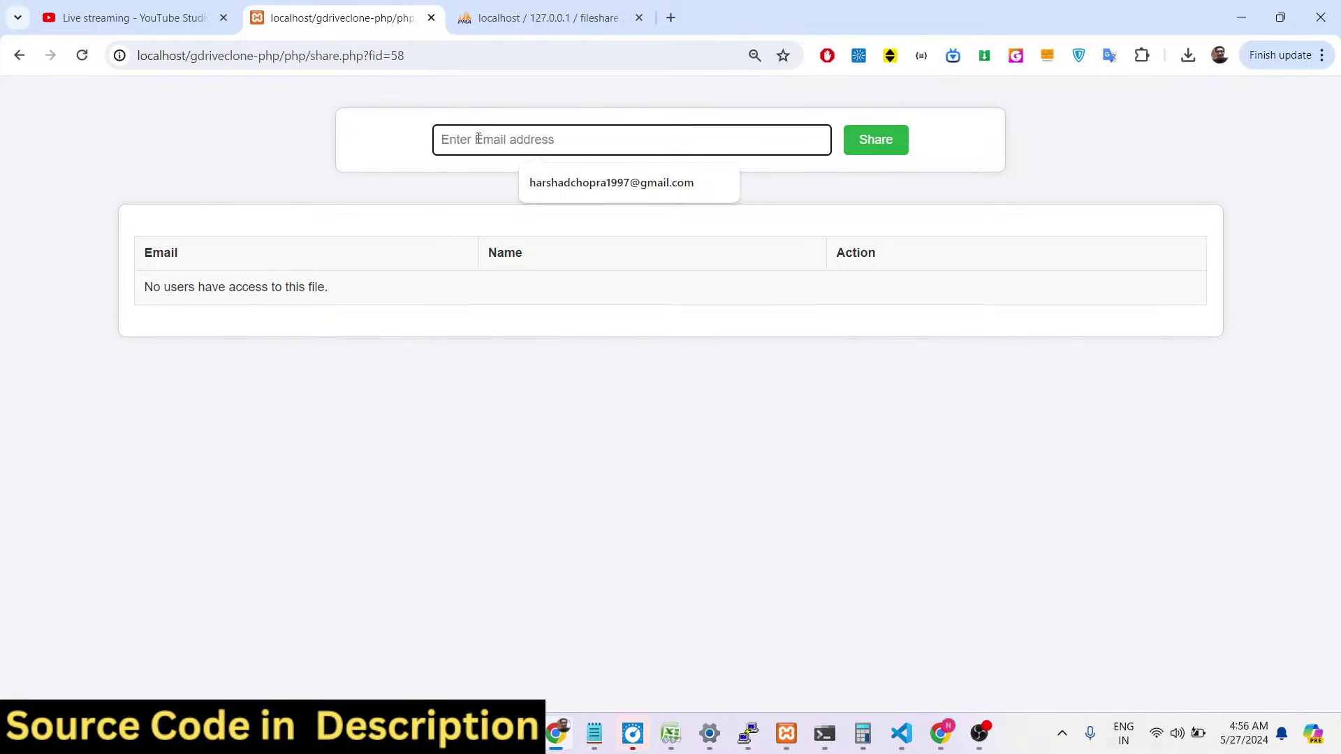
Try sharing with a suggested, unregistered address and see the email not found error.
text(neha)
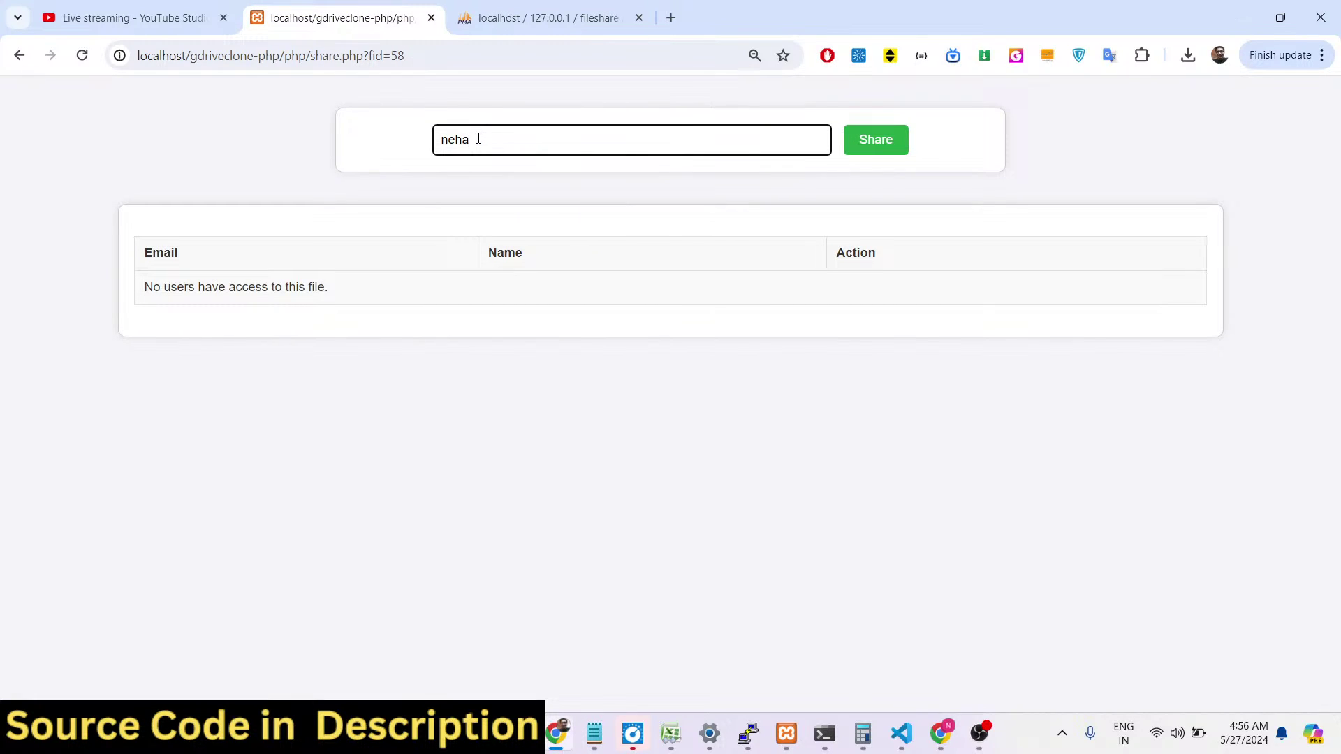
key(BackSpace)
text(h)
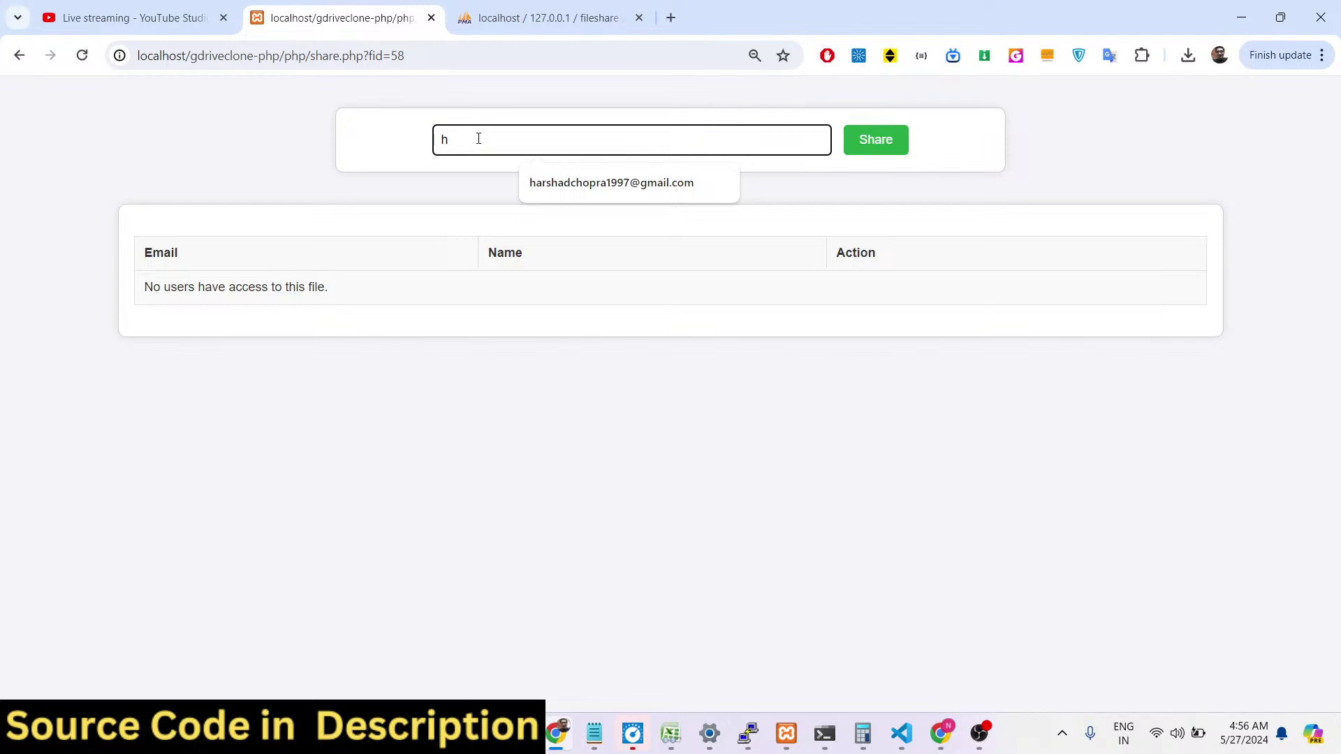
click(611, 192)
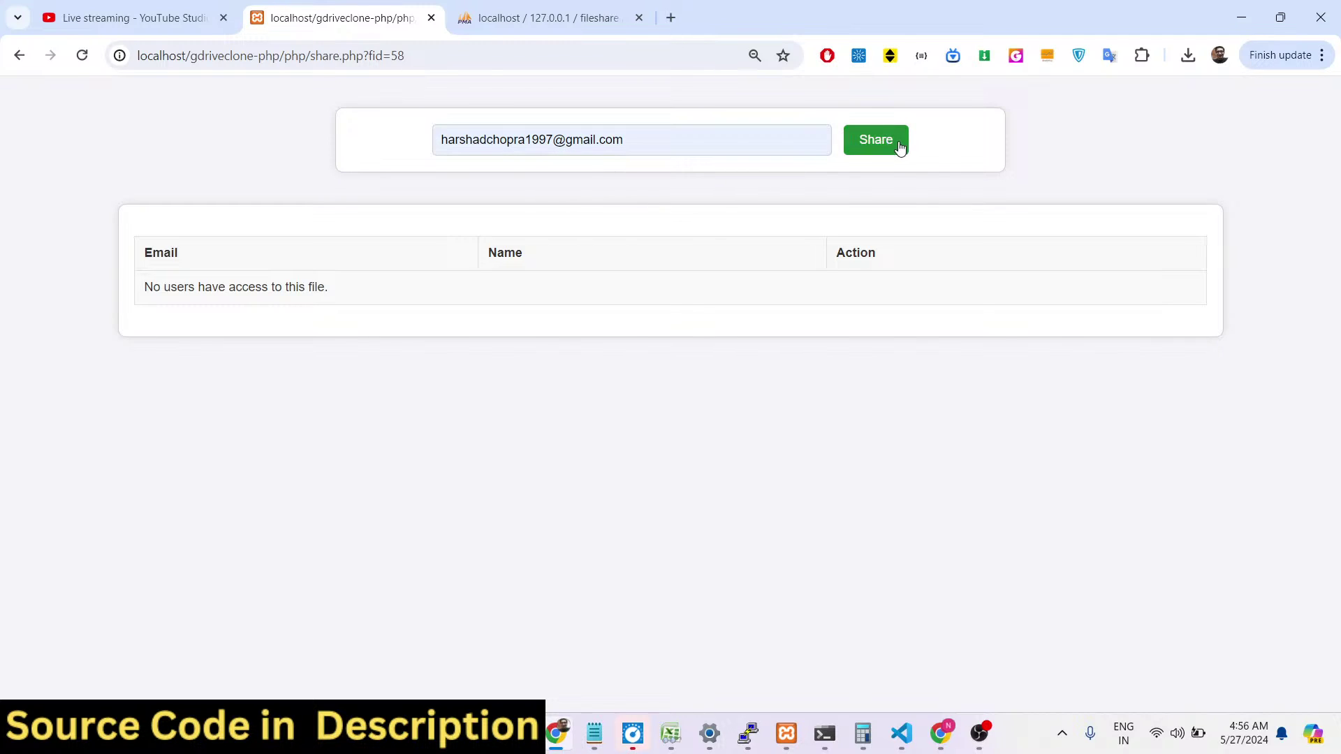
click(899, 147)
drag(539, 181, 814, 185)
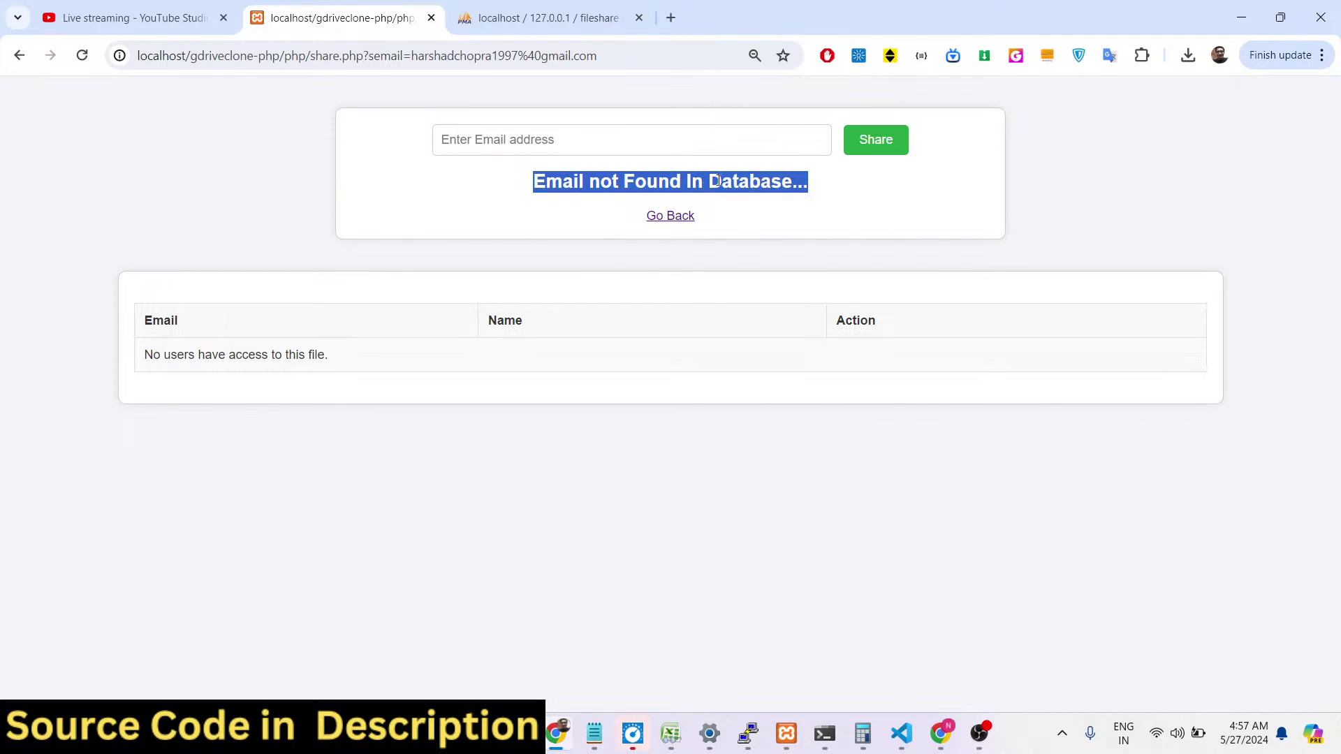
Share the image with the newly registered user's e-mail address.
click(586, 146)
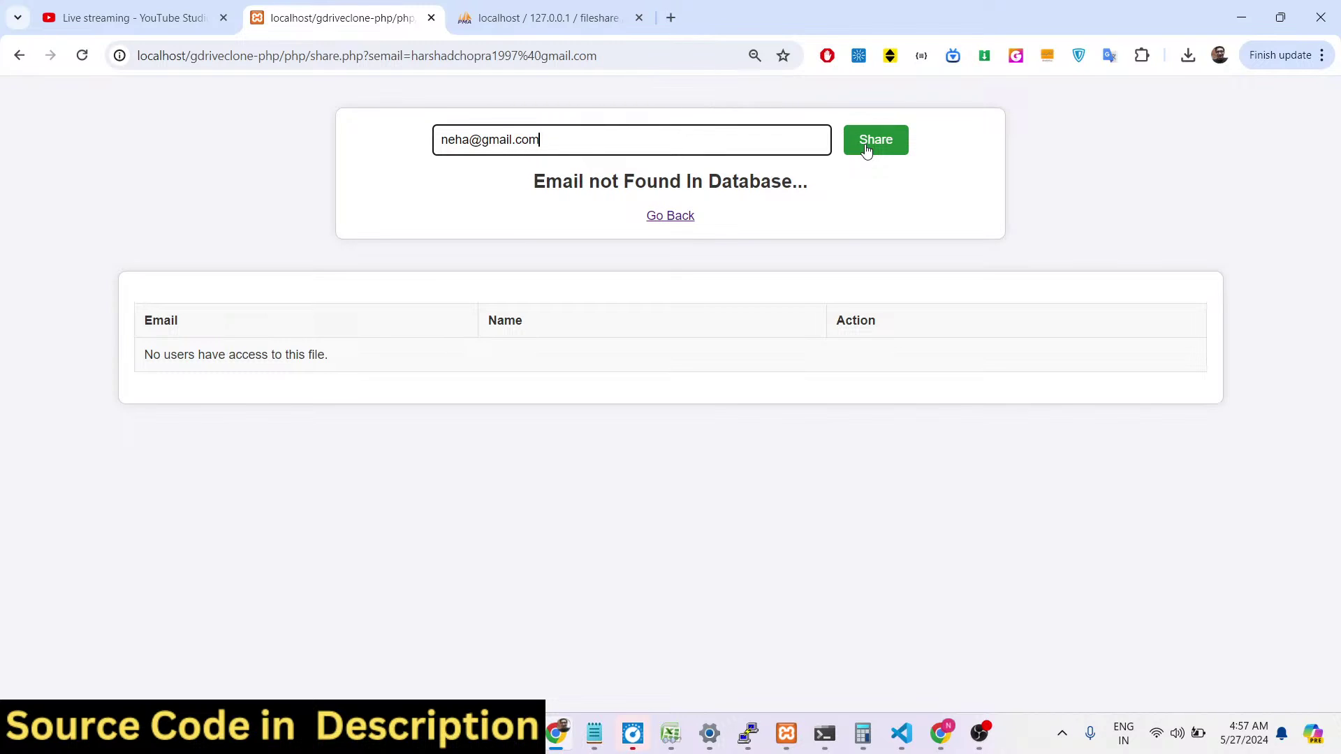
click(866, 151)
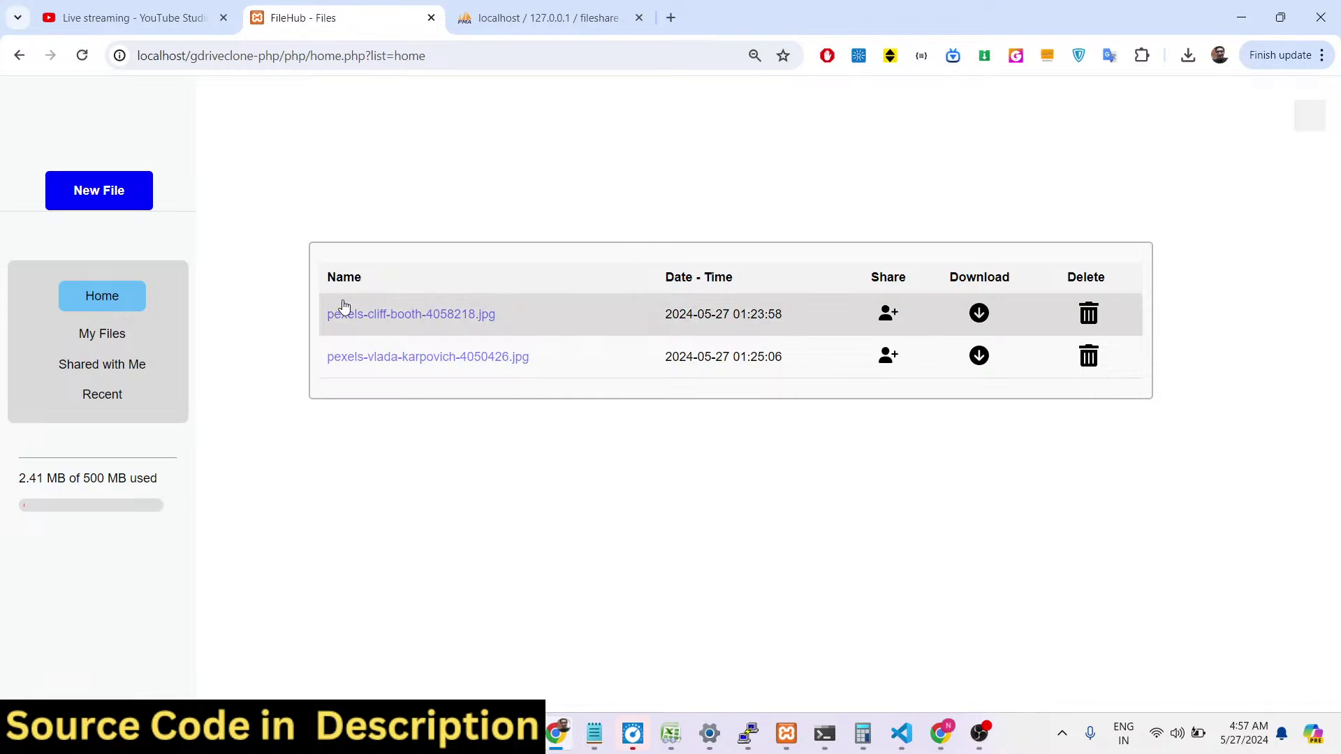
Glance at the owner's Shared with Me, then log in as the second user in the other window.
click(108, 367)
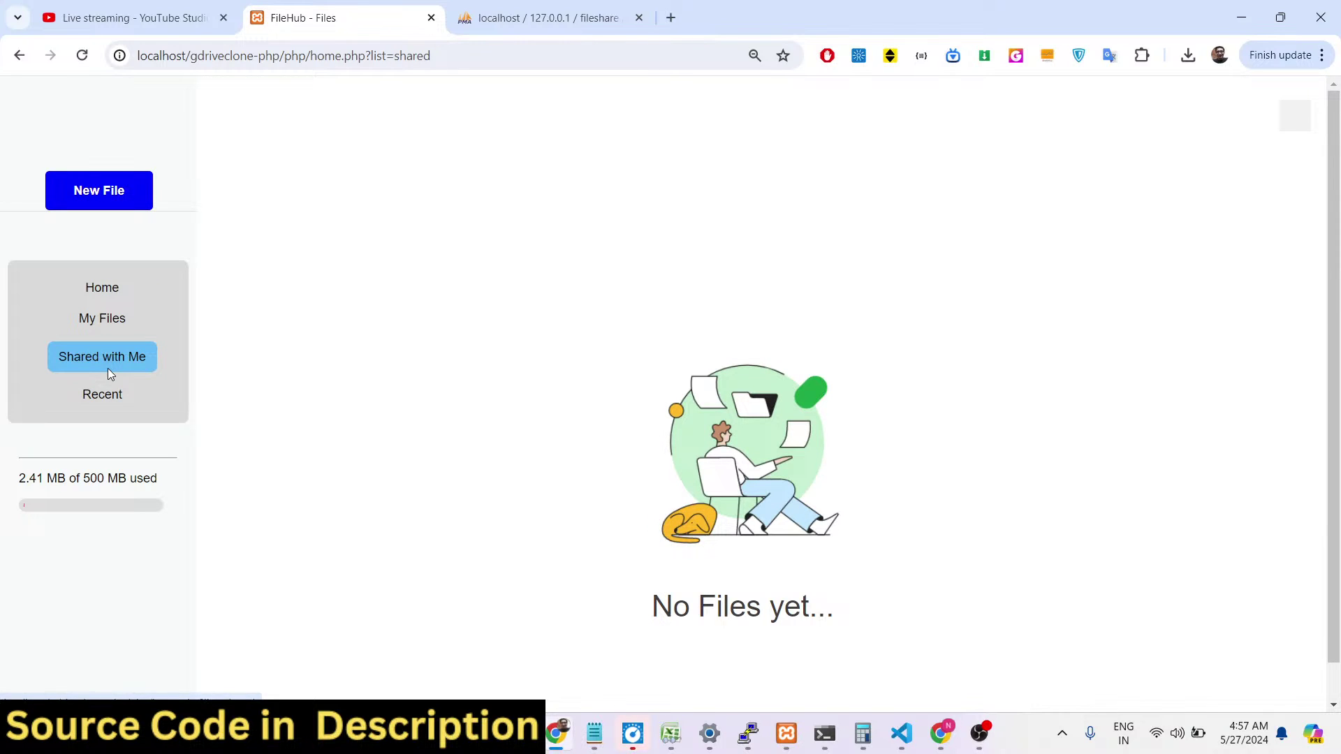
click(108, 290)
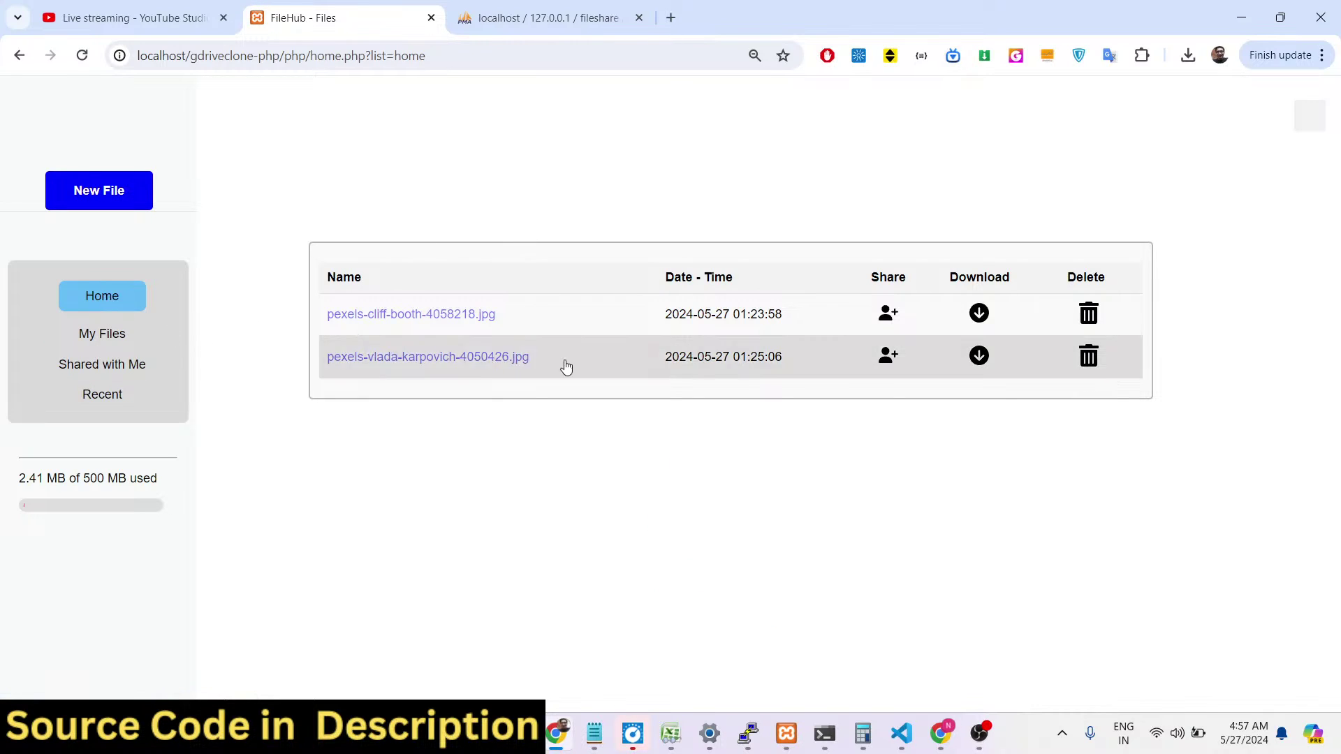
click(941, 733)
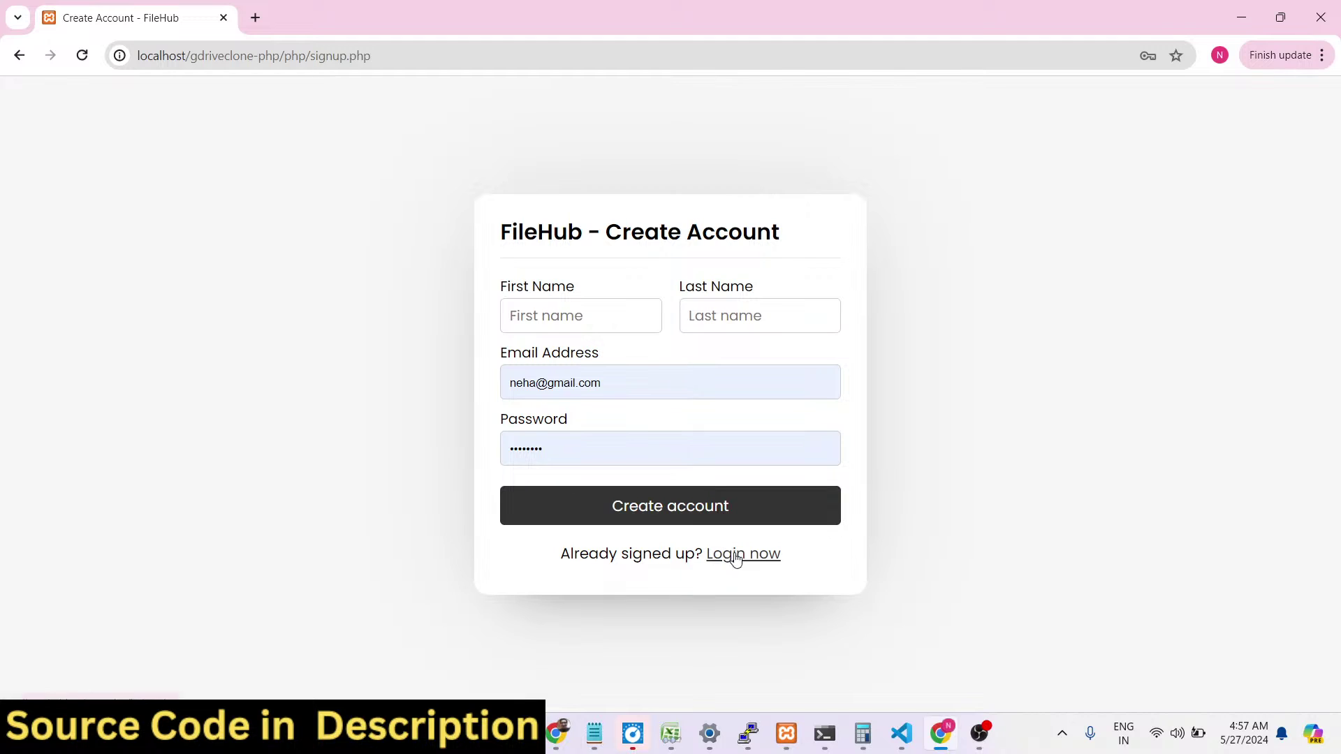
click(728, 558)
click(574, 359)
double_click(547, 415)
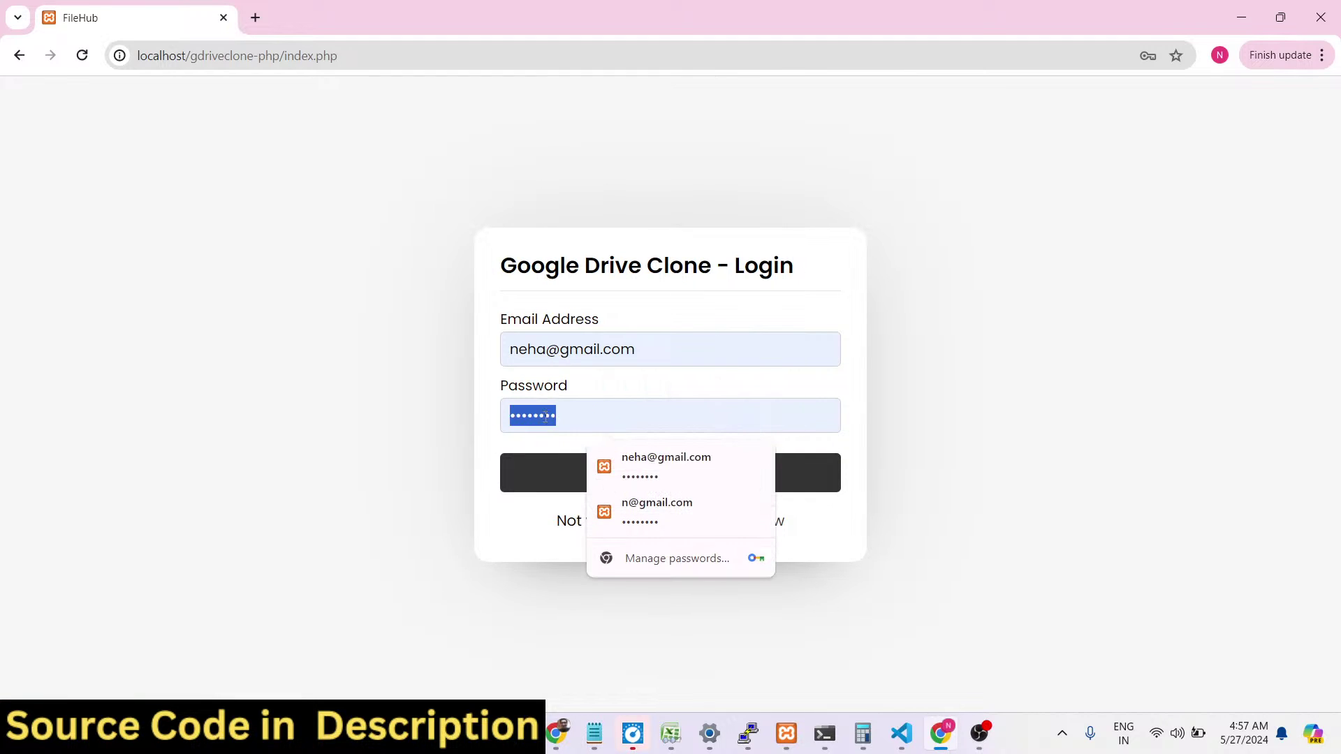
text(123)
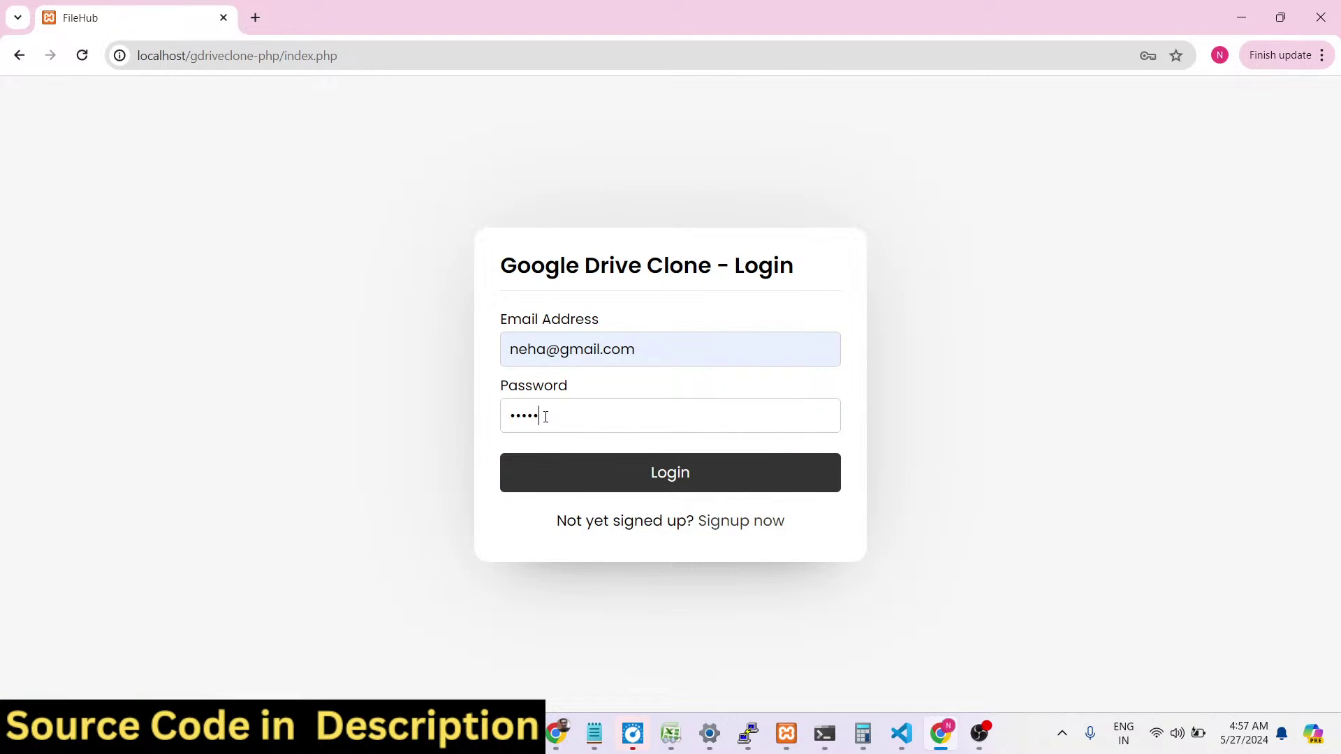
click(610, 479)
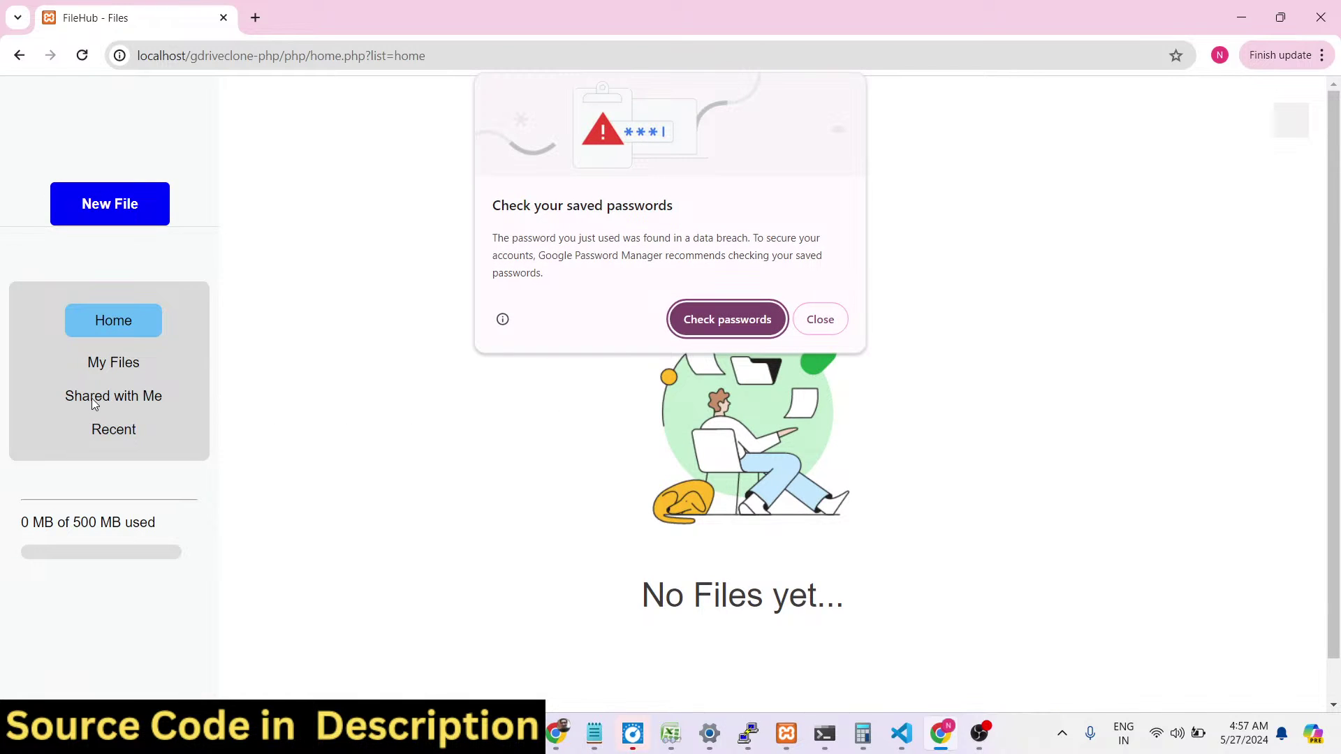
Confirm pexels-cliff-booth-4058218.jpg appears under the second user's Shared with Me.
click(838, 322)
click(135, 407)
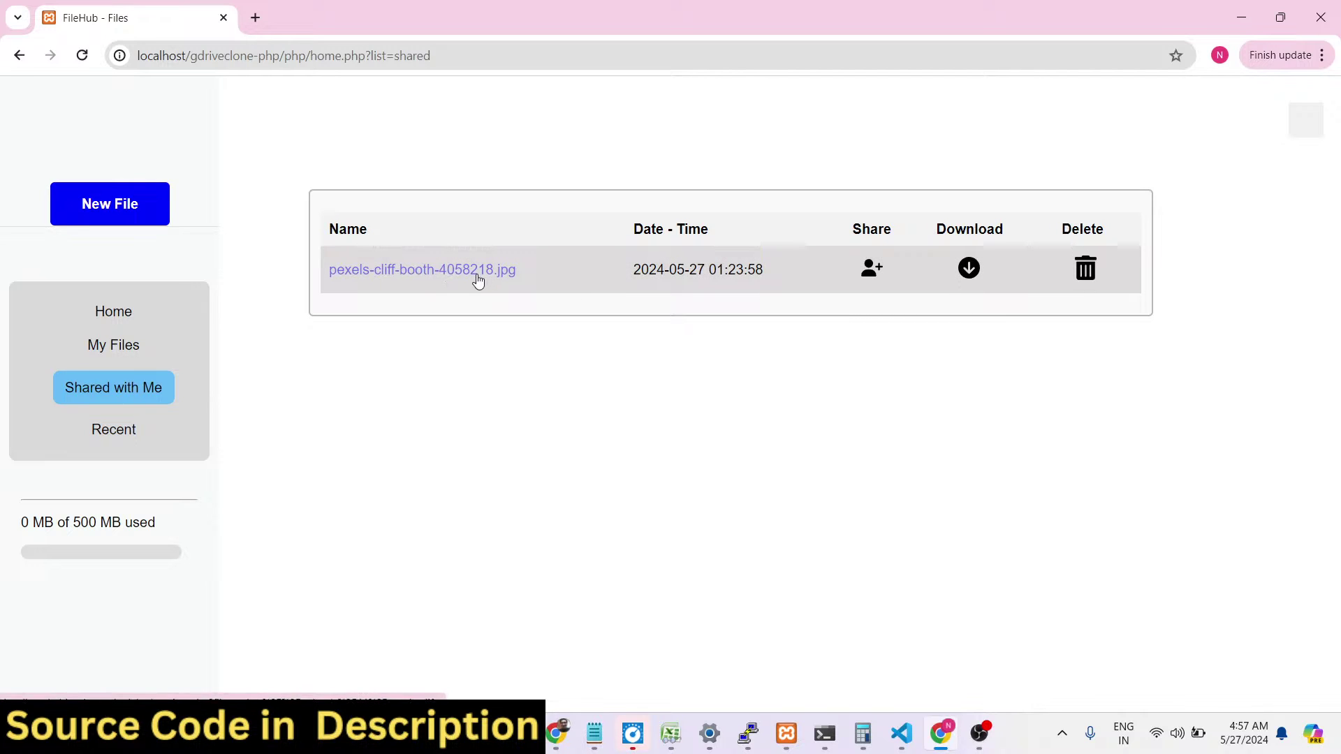
click(571, 636)
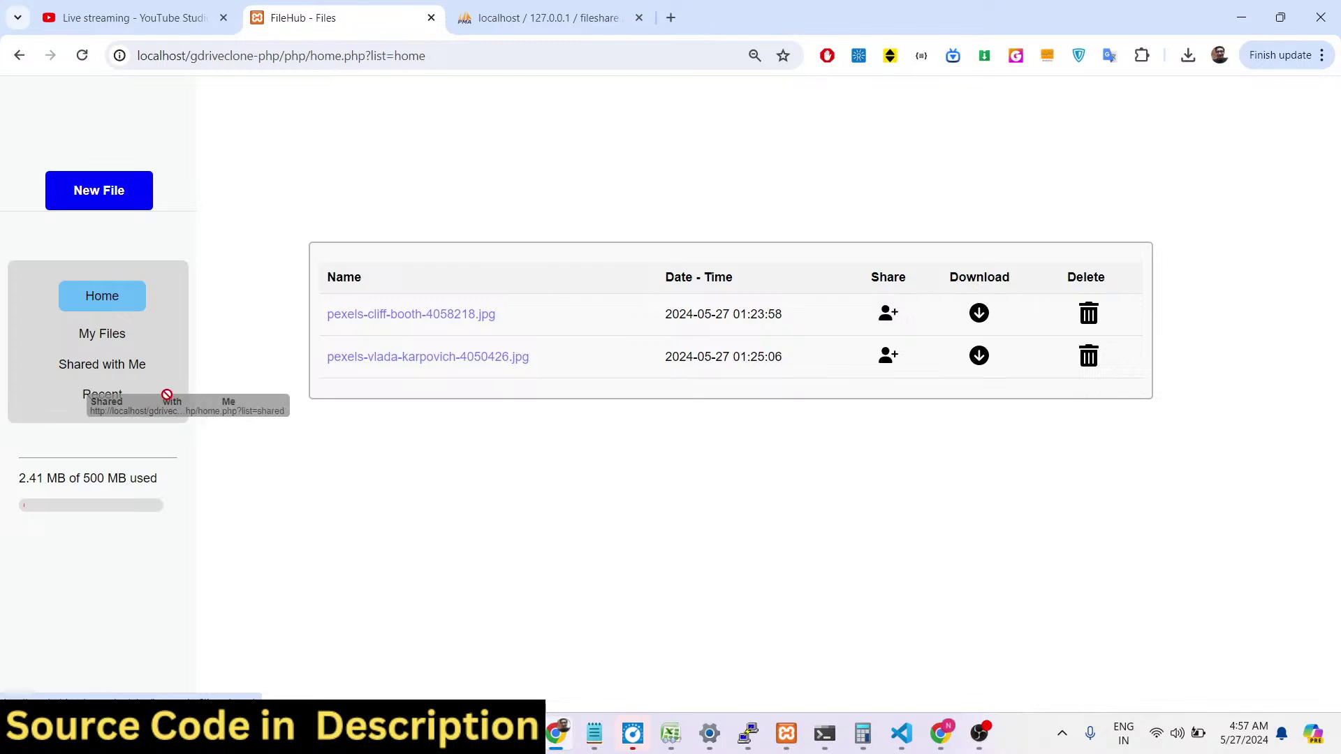
As the second user, preview the shared cliff-booth image and return to the list.
click(558, 741)
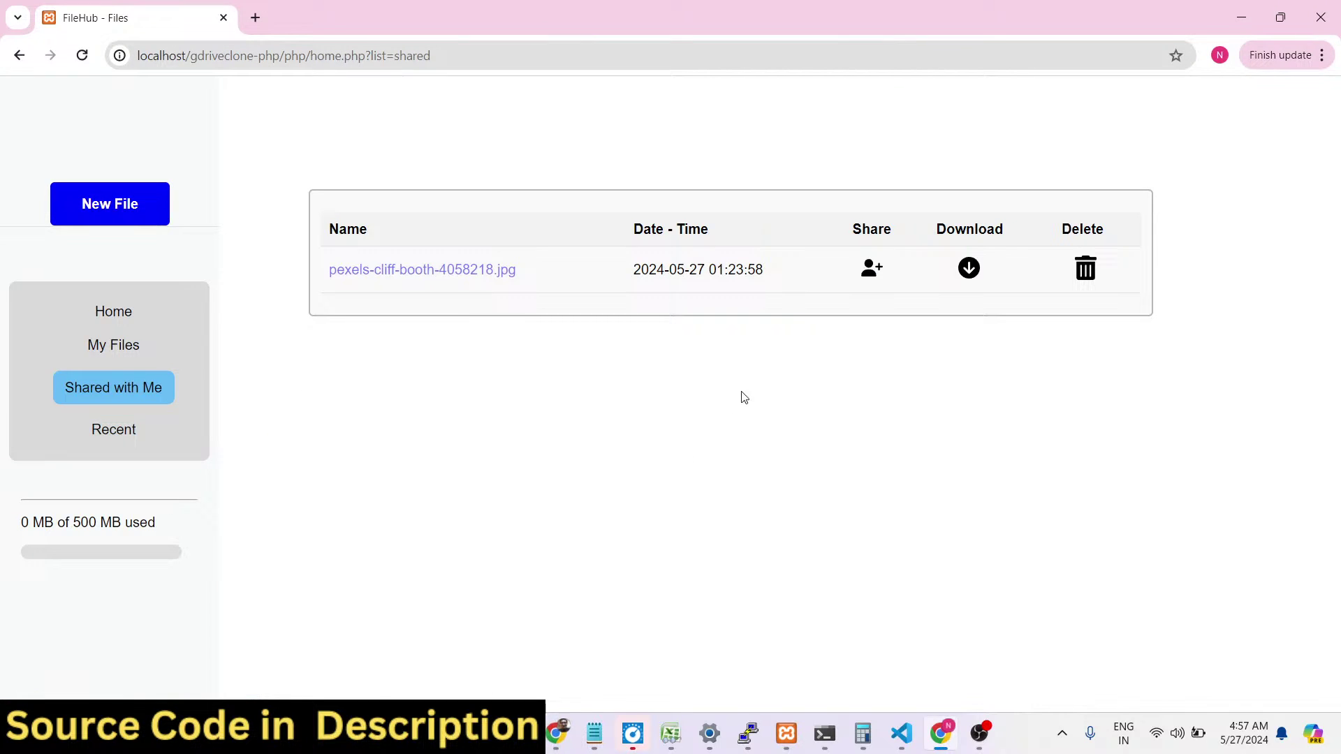
click(429, 271)
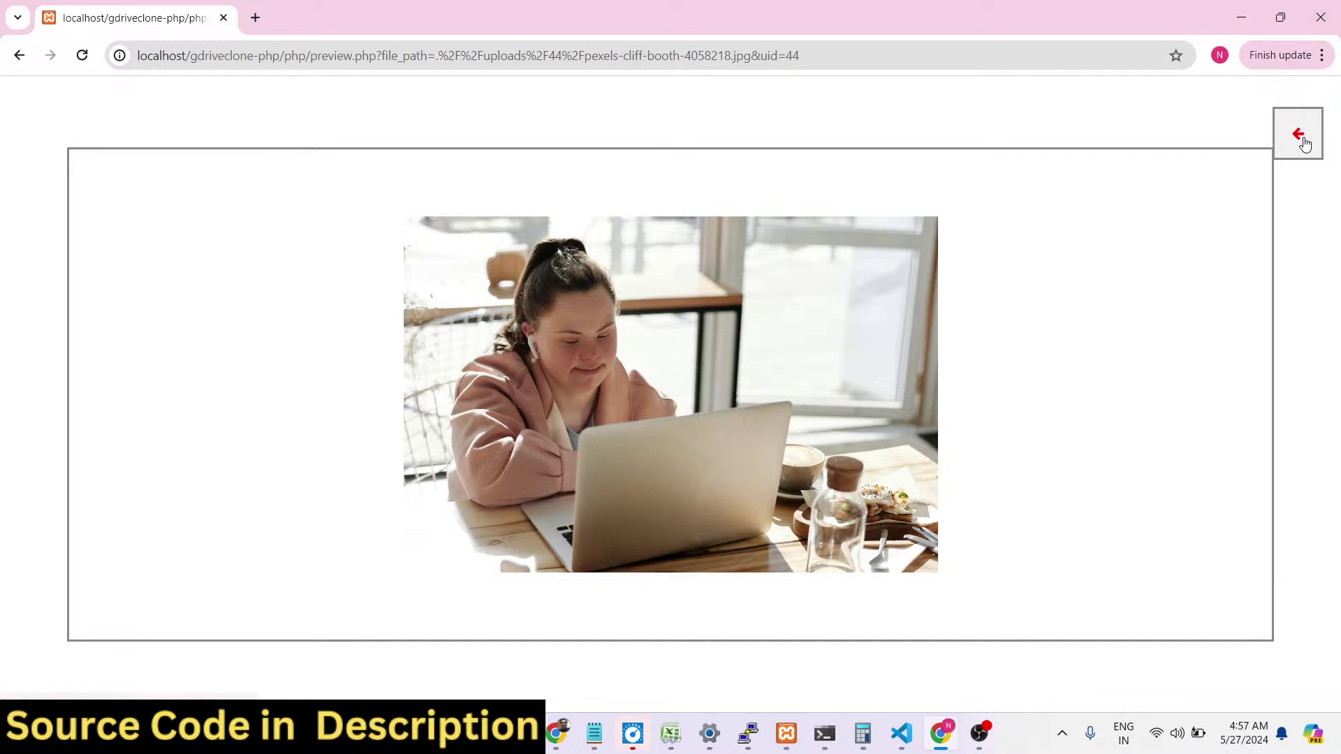
click(1299, 137)
In the owner's window, view Recent, Shared with Me and My Files, then preview pexels-vlada-karpovich-4050426.jpg.
click(556, 733)
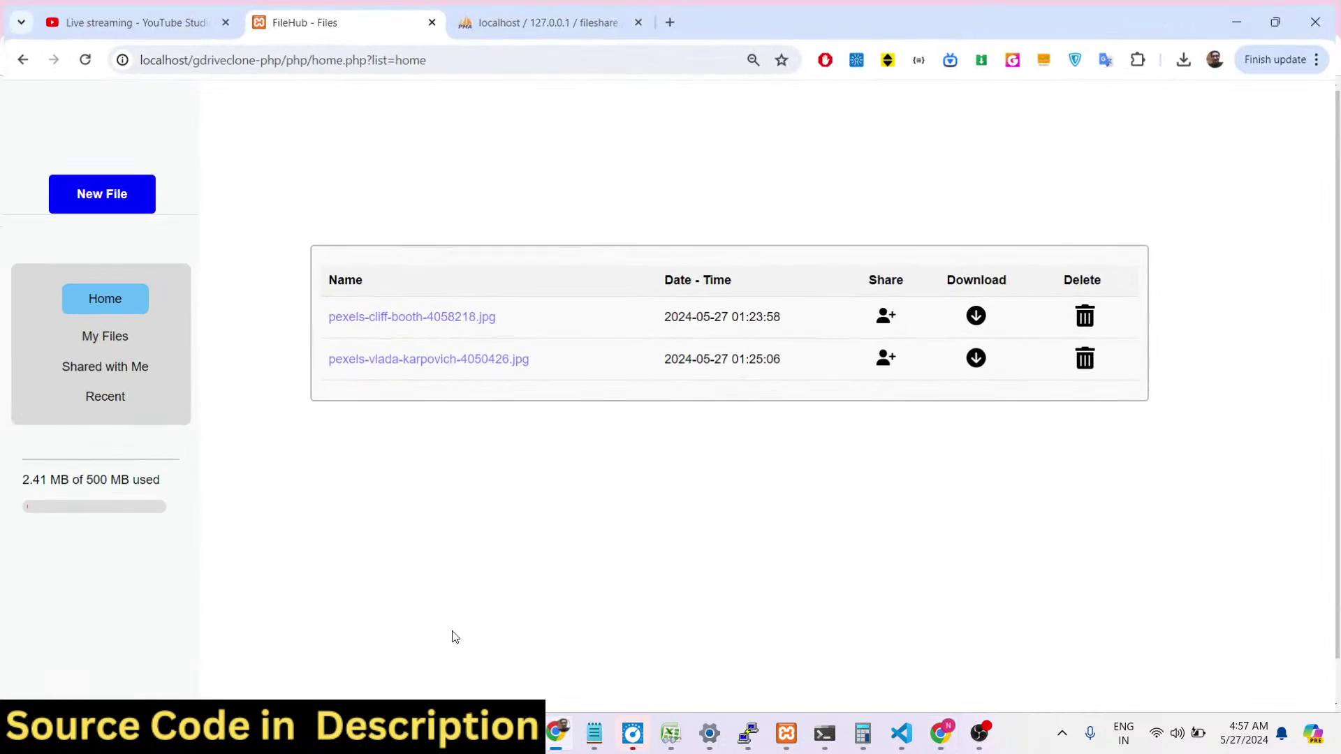
click(92, 391)
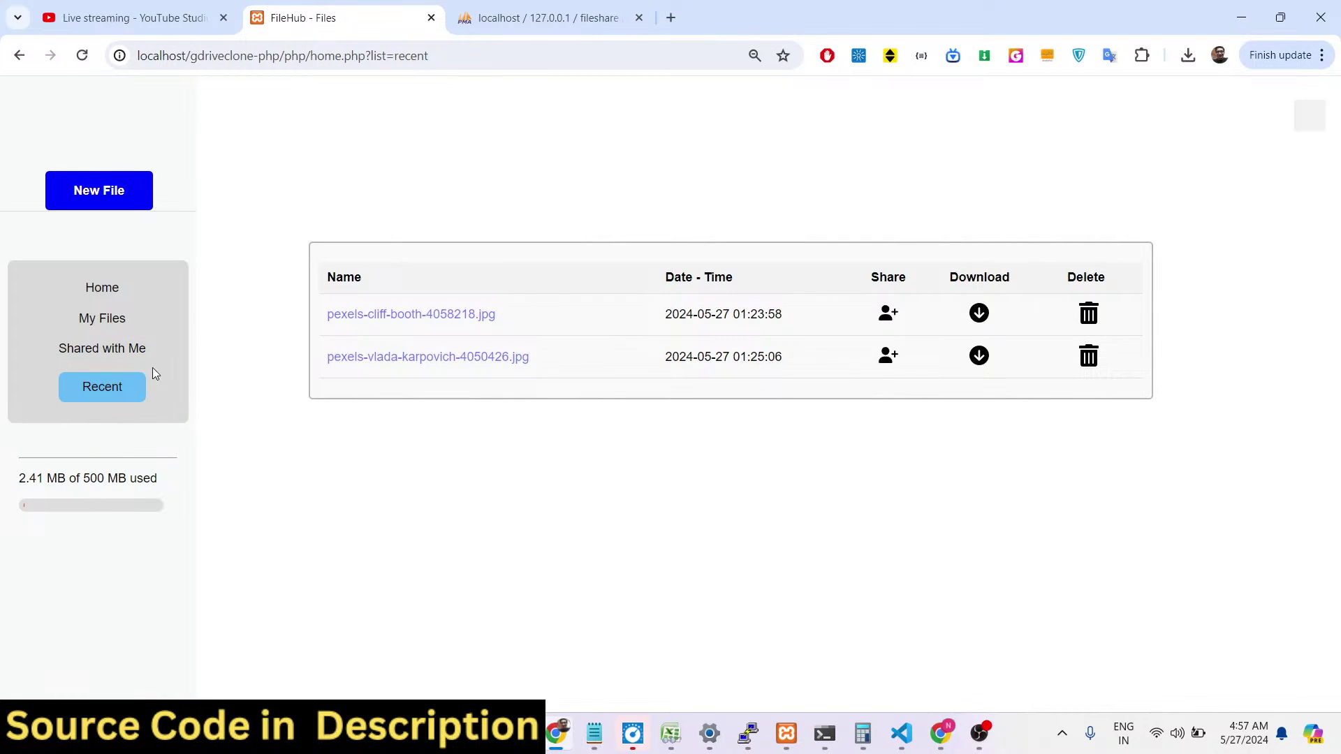
click(102, 349)
click(105, 319)
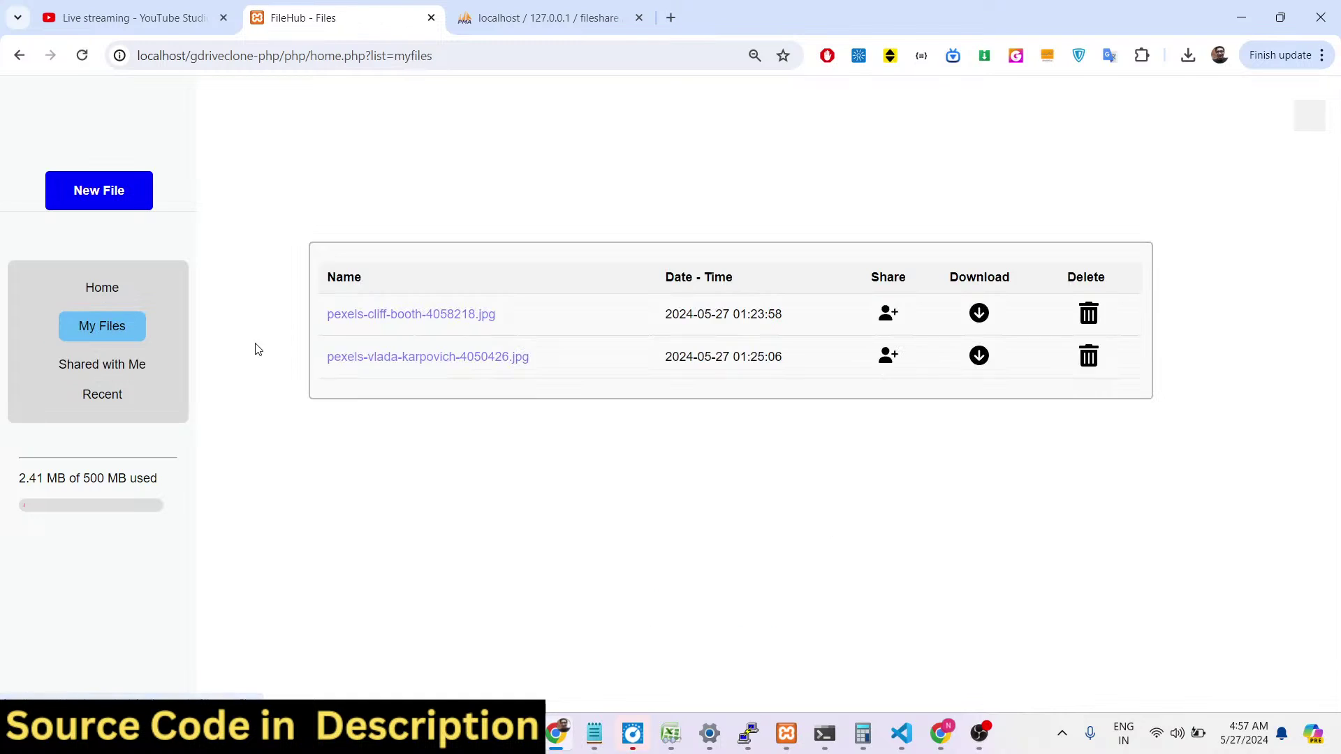
click(454, 356)
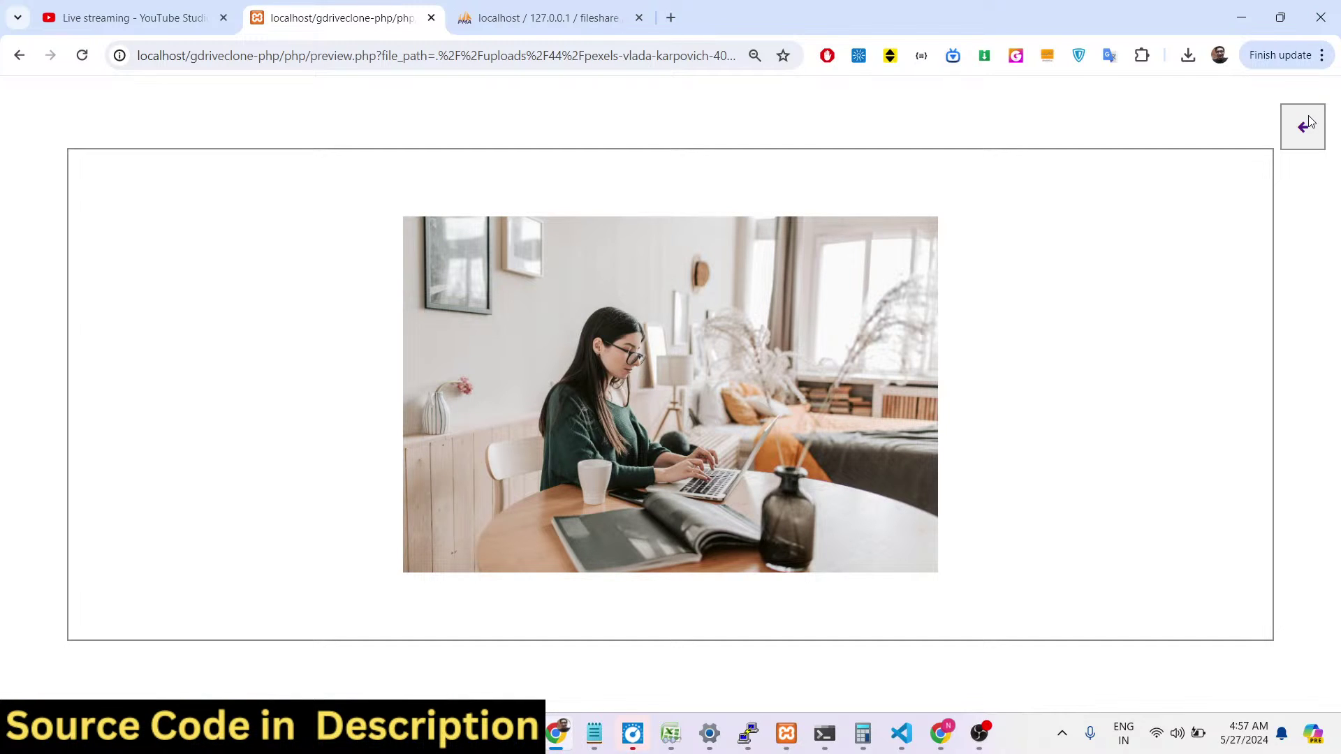
click(1306, 124)
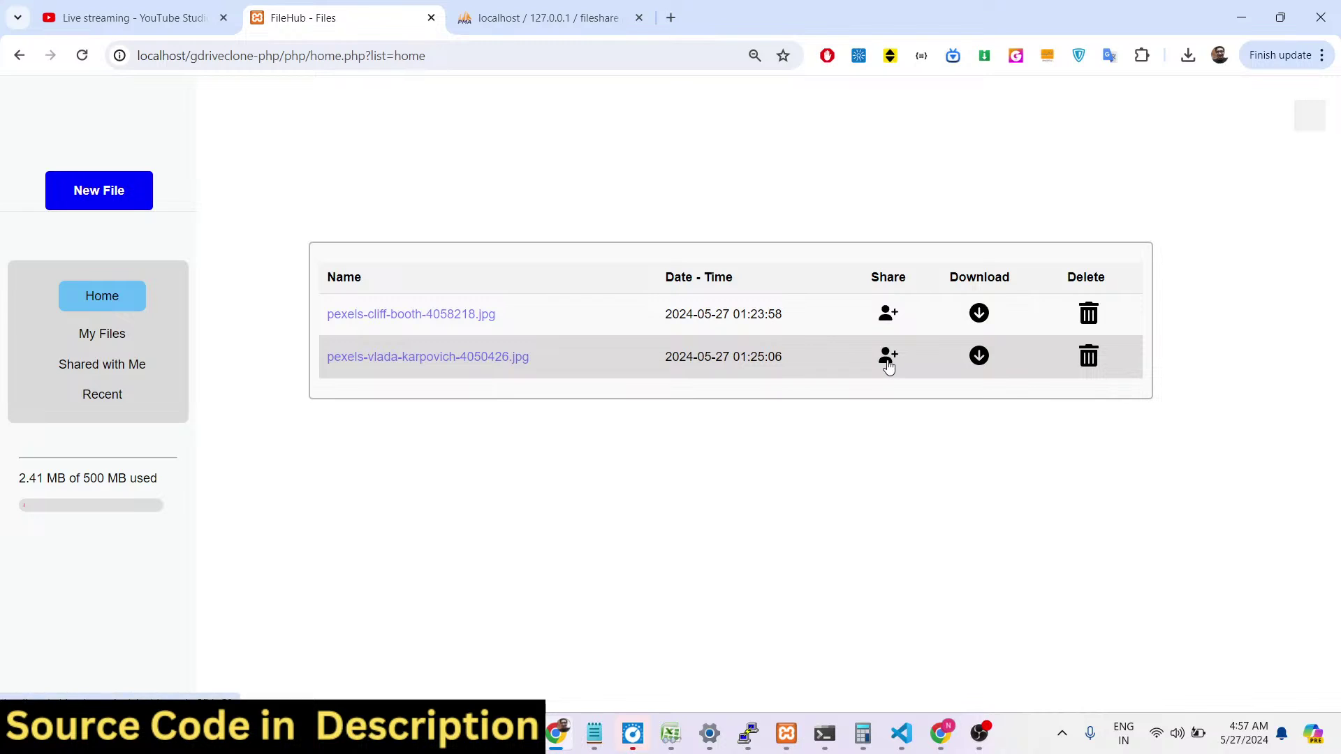
Confirm pexels-vlada-karpovich-4050426.jpg's share page says no users have access.
click(889, 358)
triple_click(301, 289)
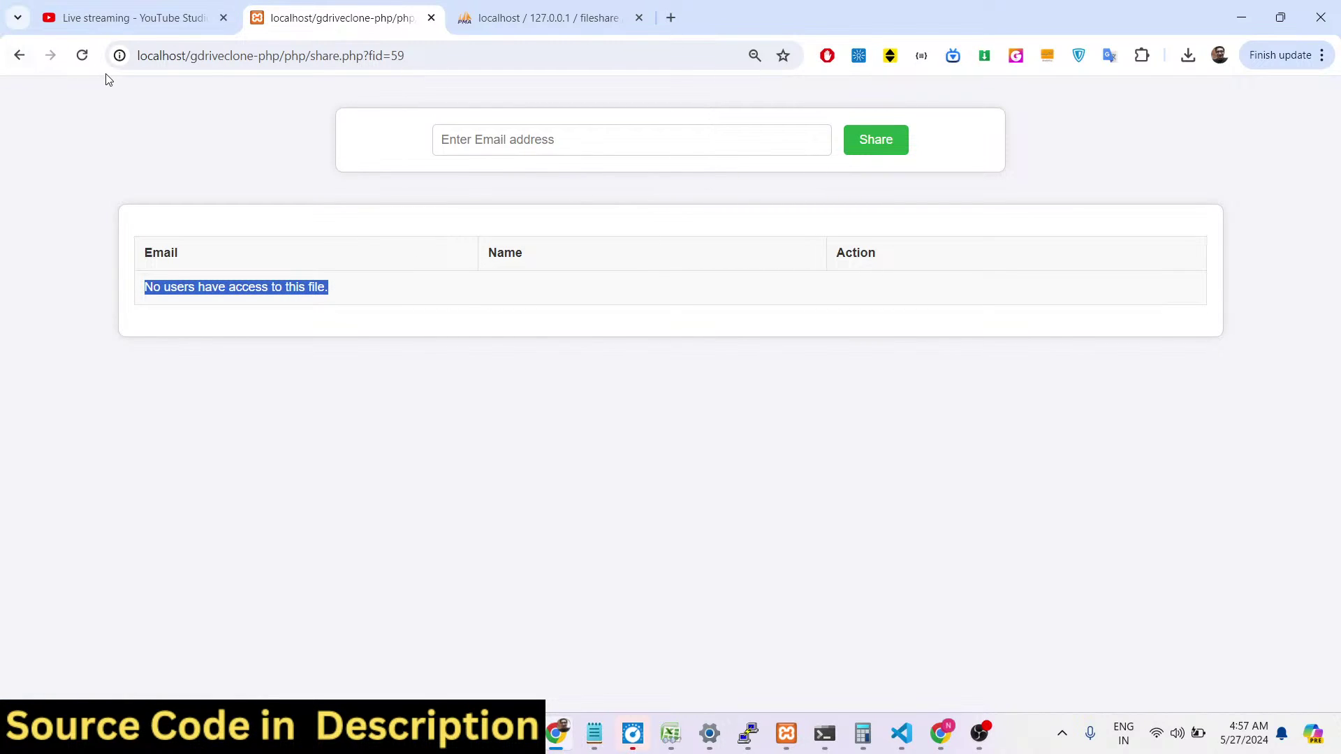
click(82, 55)
Show phpMyAdmin's permissions table with one grant, permission_id 28, for file 58 to user 45.
click(529, 21)
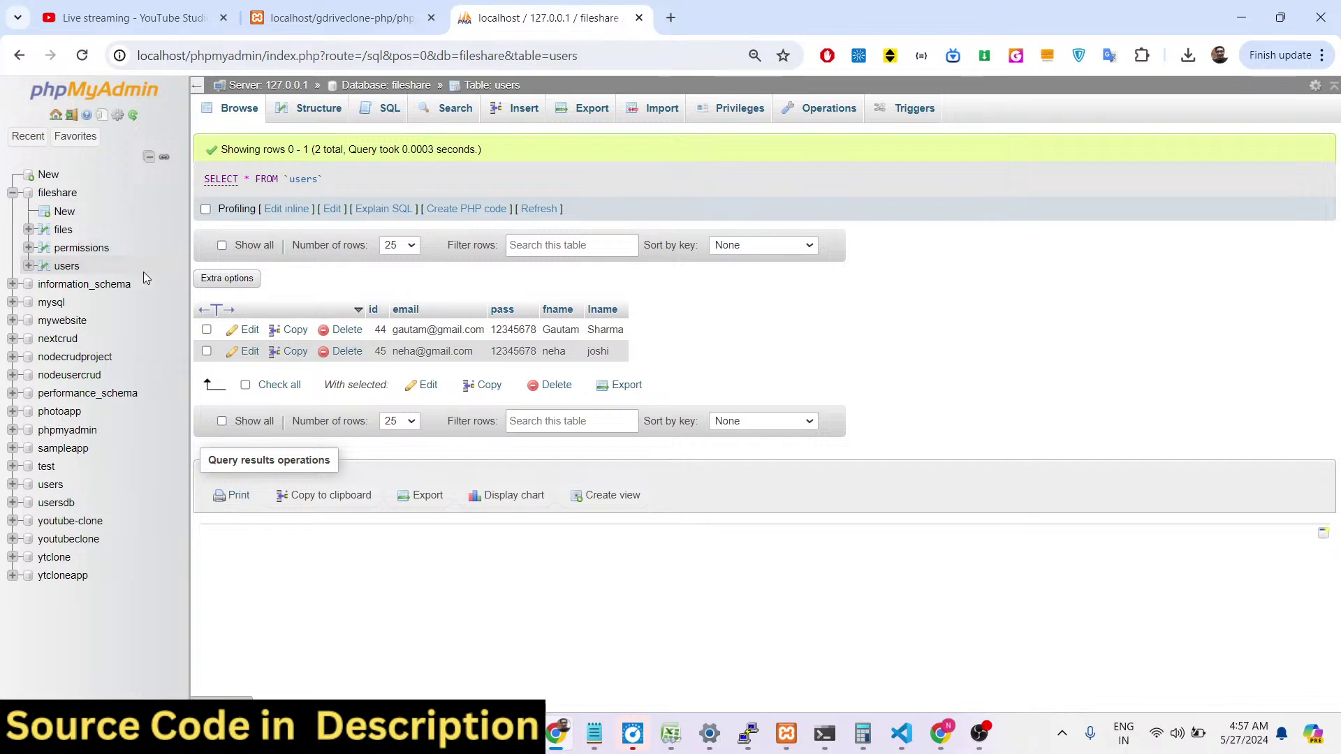
click(82, 56)
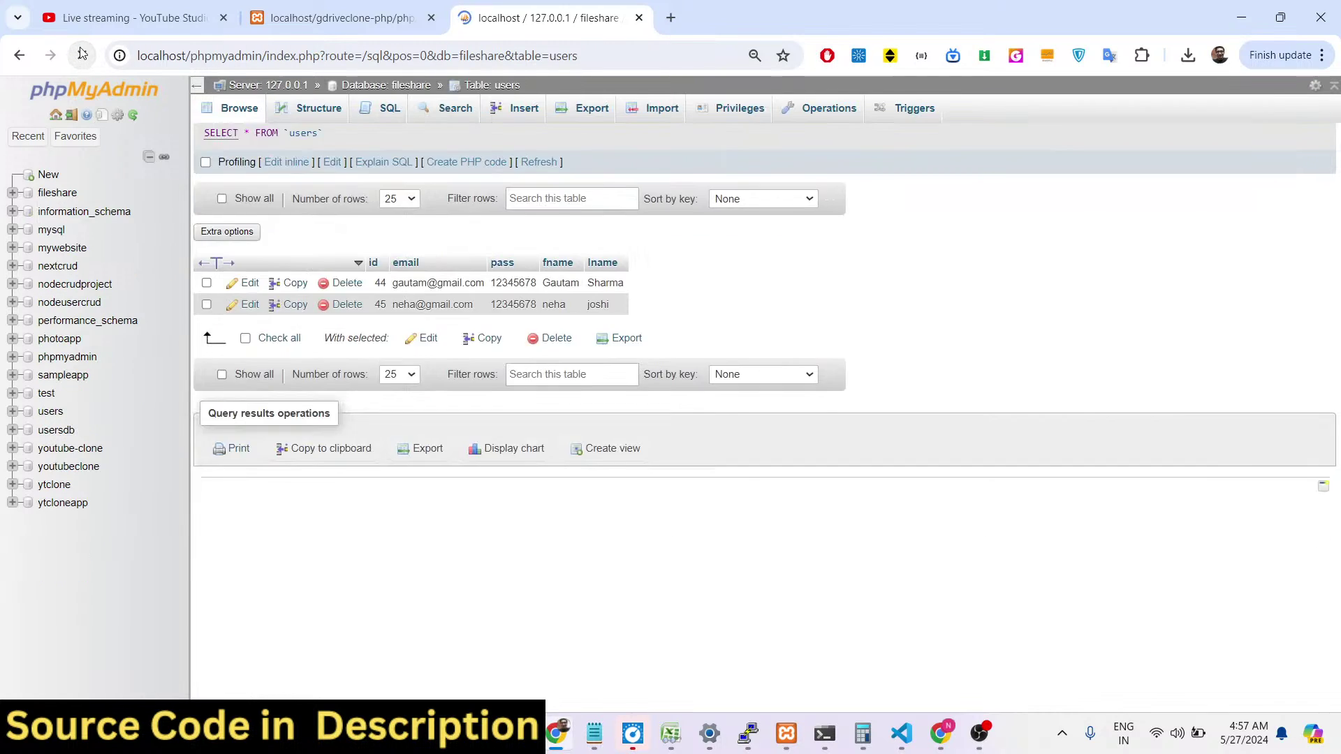
click(82, 250)
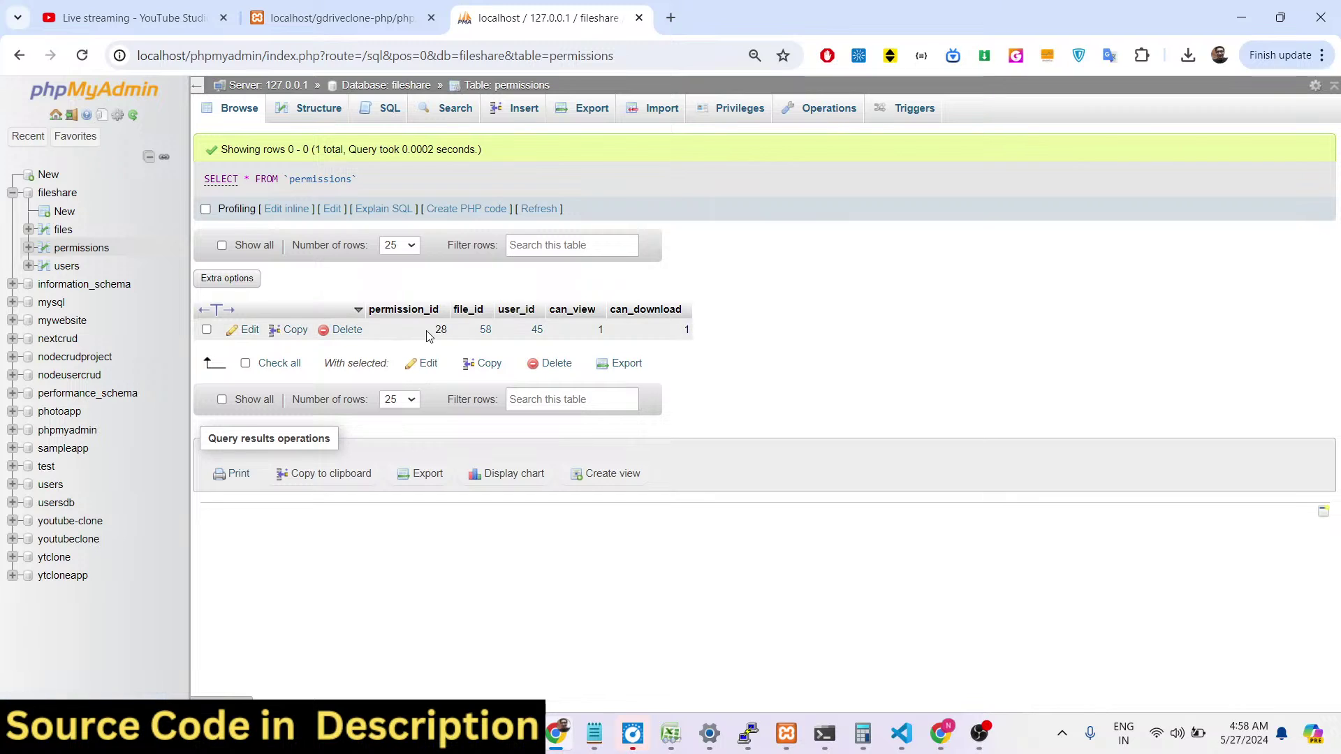
drag(441, 329, 453, 335)
Download the shared pexels-cliff-booth-4058218.jpg from the second user's Shared with Me.
click(940, 733)
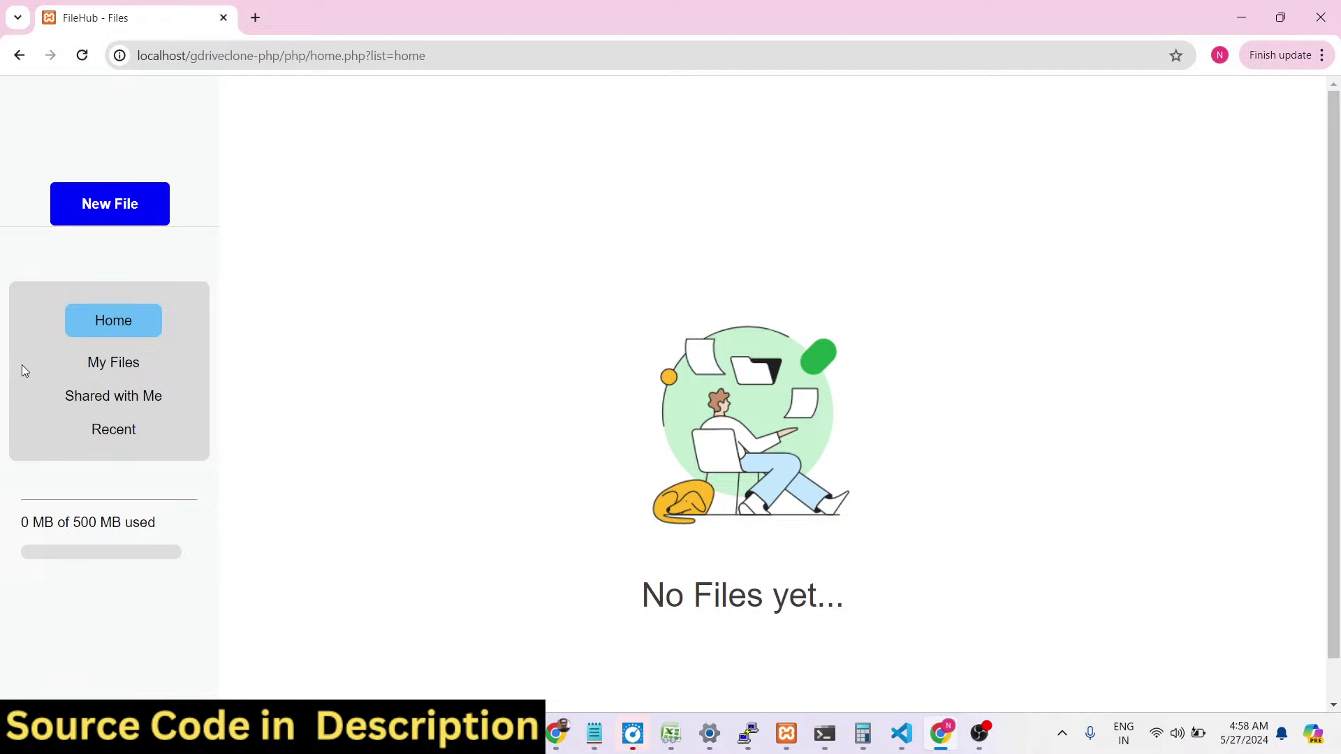
click(98, 401)
click(981, 277)
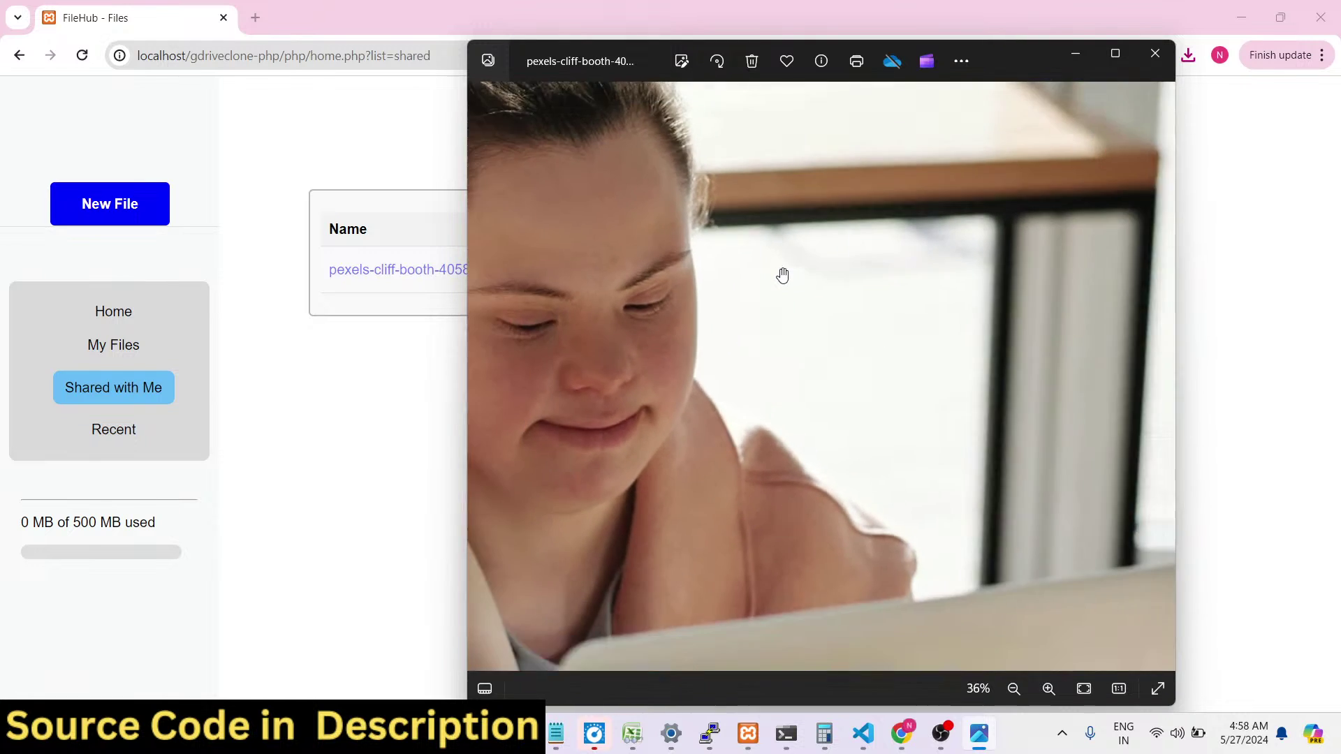
scroll(782, 280, down, 3)
scroll(773, 246, up, 3)
scroll(769, 243, down, 3)
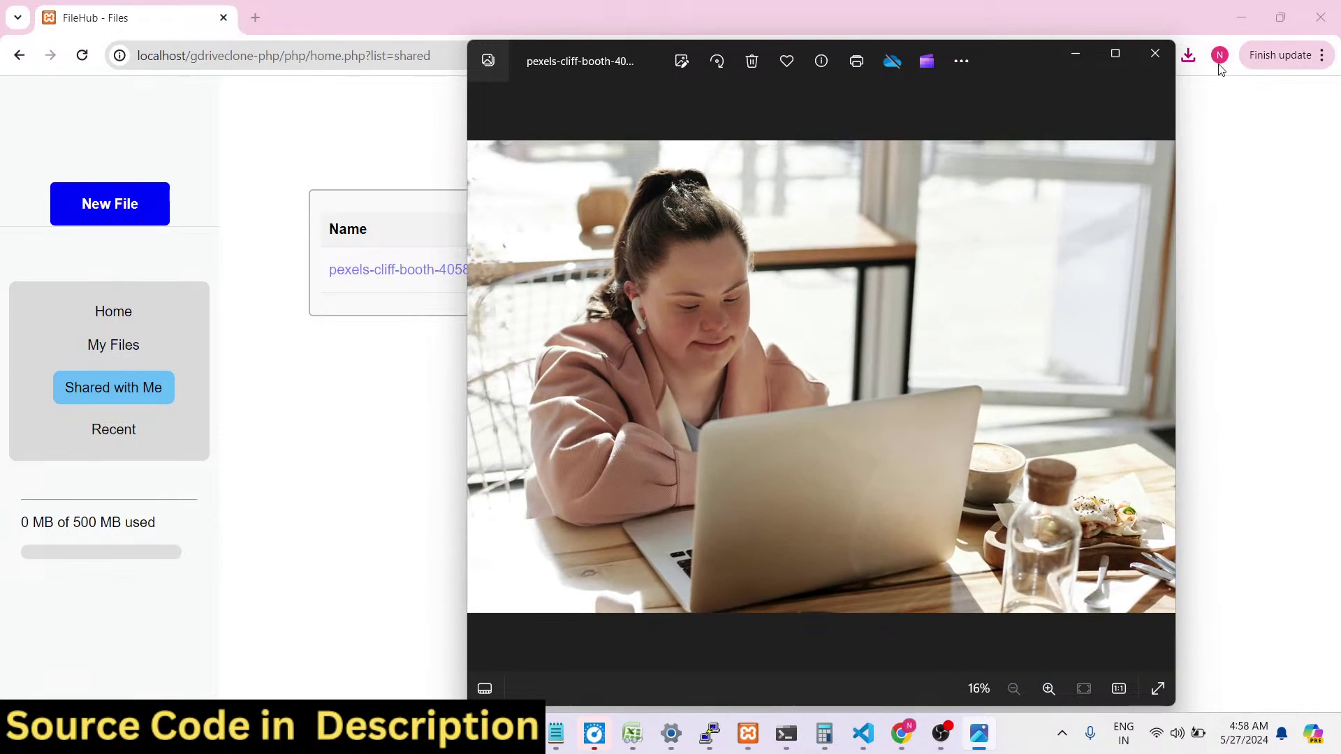
Close the Photos viewer and preview the shared image inside FileHub.
click(1156, 53)
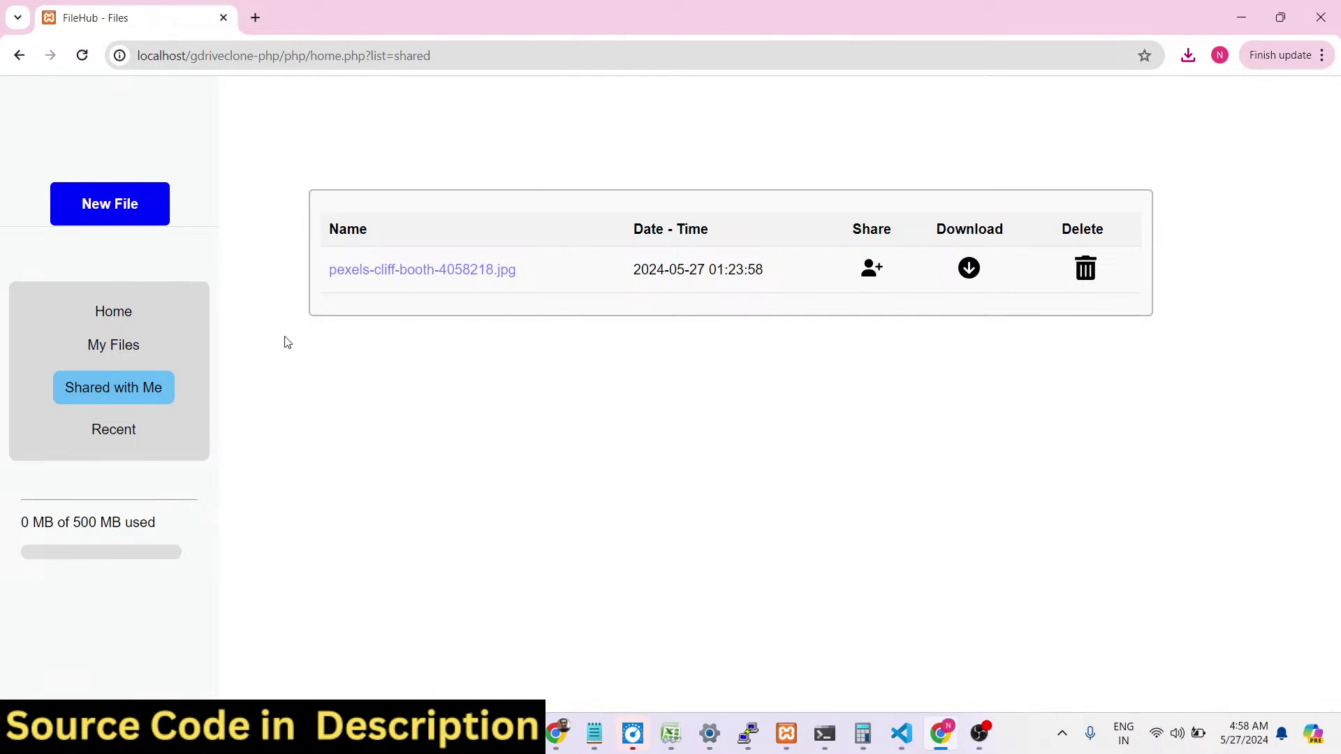
click(419, 269)
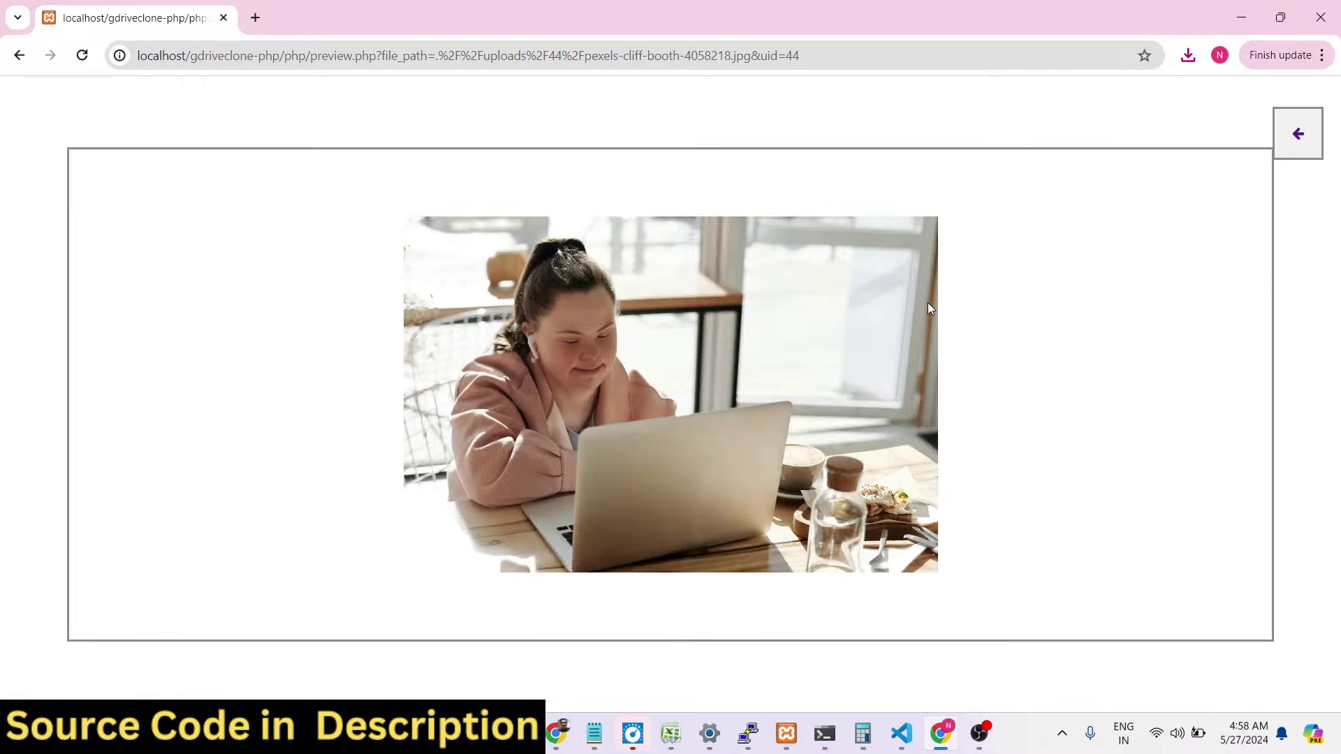
click(568, 732)
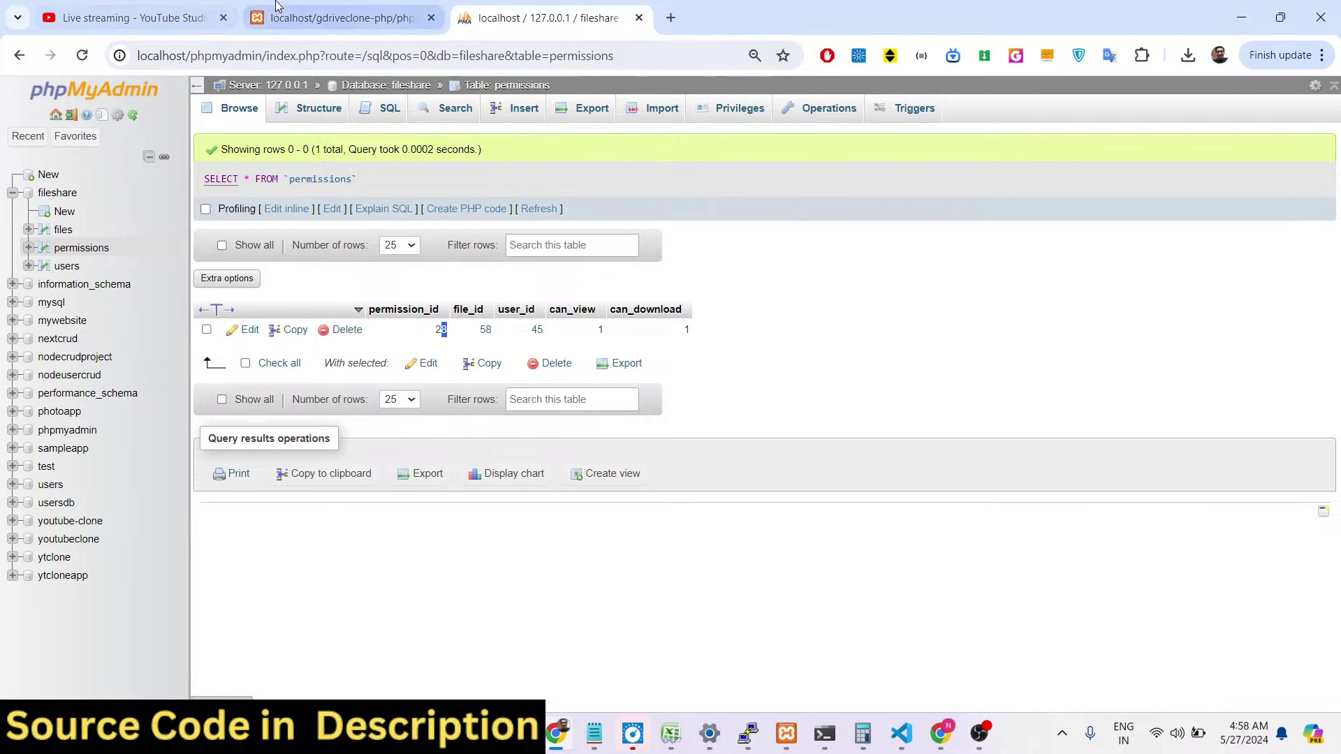
Back on Home, preview pexels-vlada-karpovich-4050426.jpg, then visit and leave pexels-cliff-booth-4058218.jpg's share page.
click(342, 17)
click(18, 58)
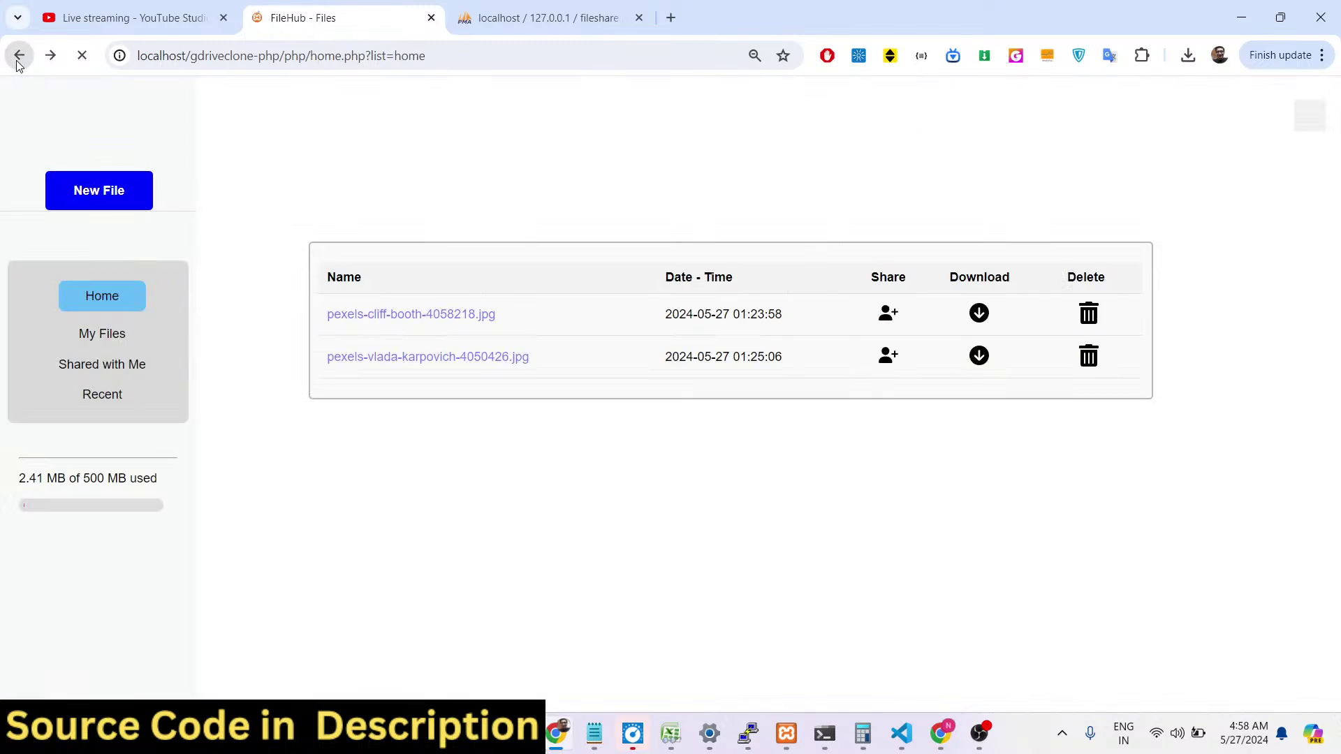
click(416, 362)
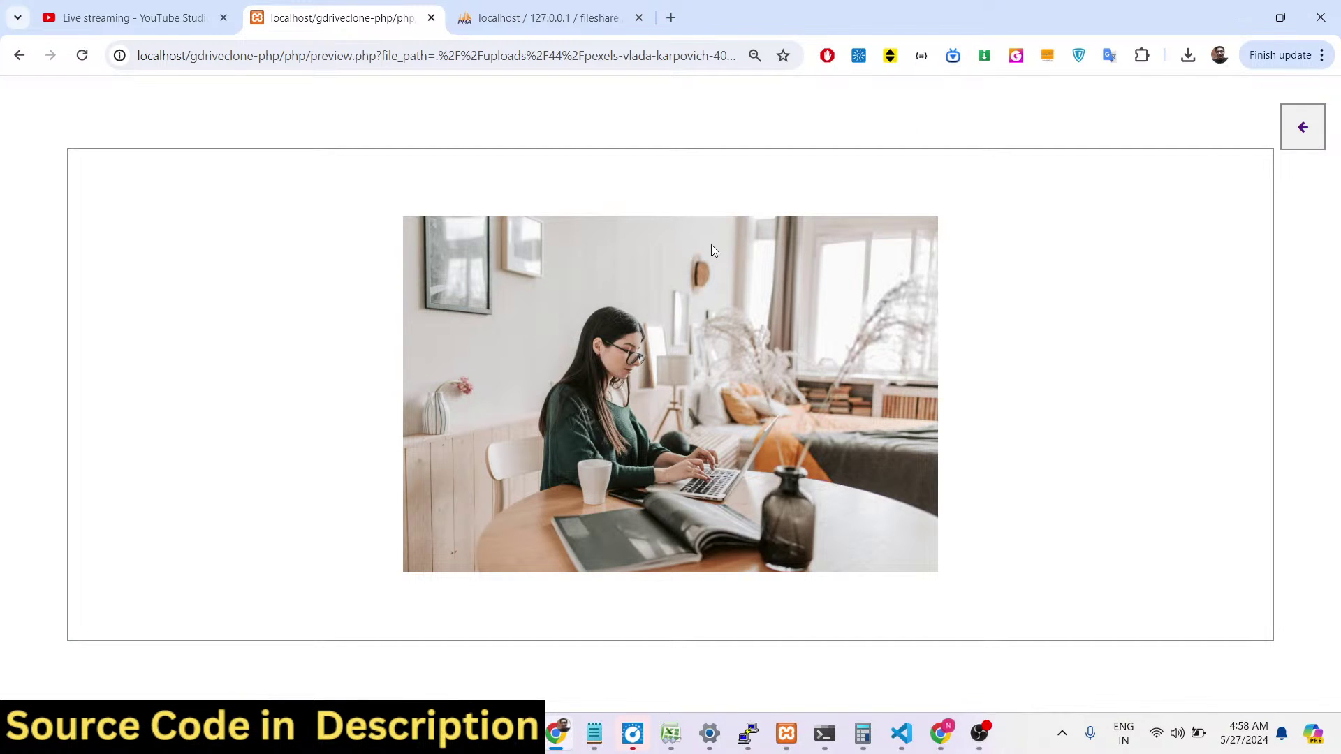
click(1301, 133)
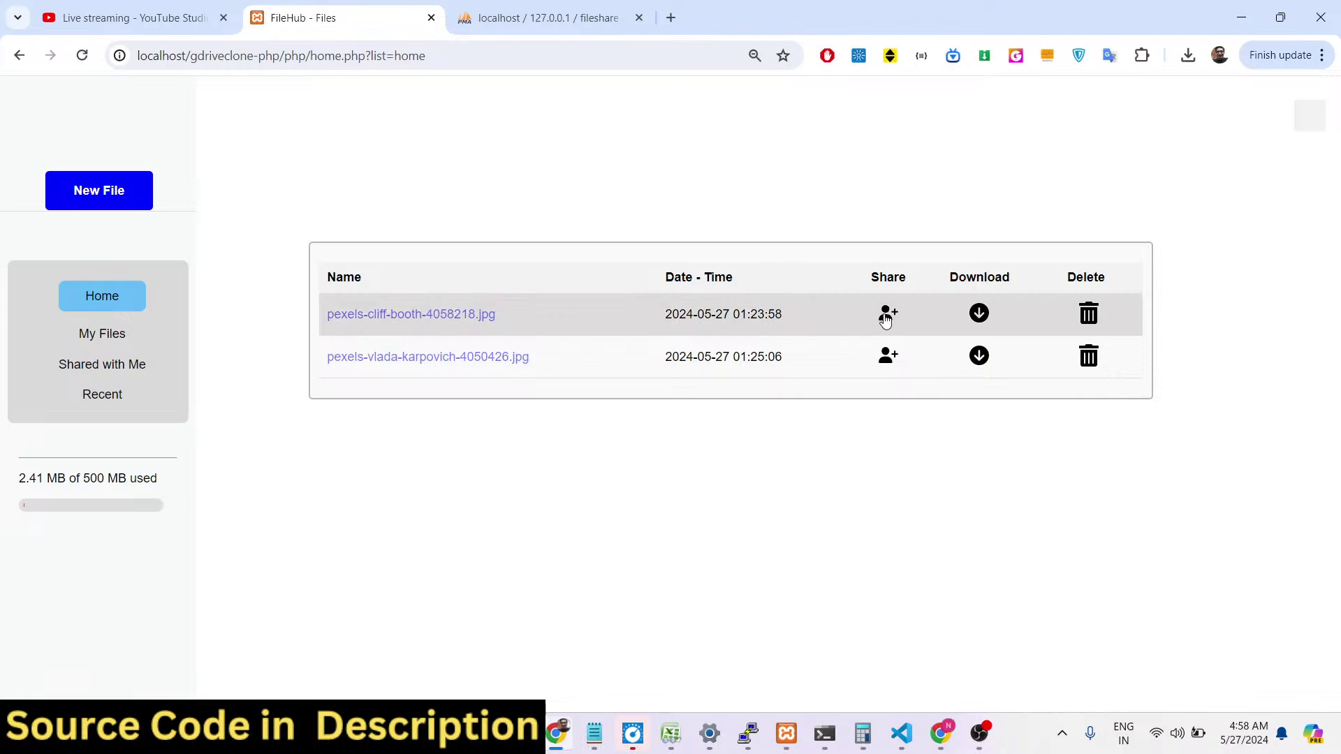
click(887, 316)
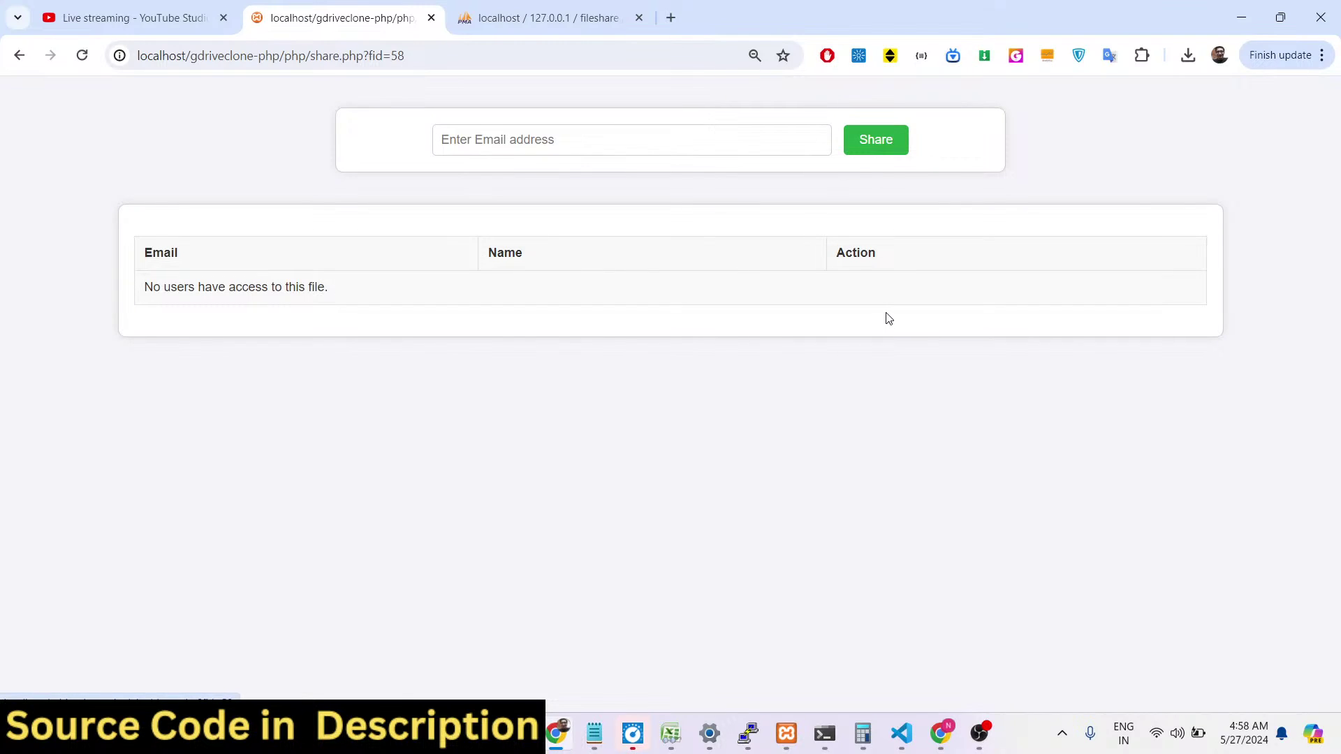
click(19, 55)
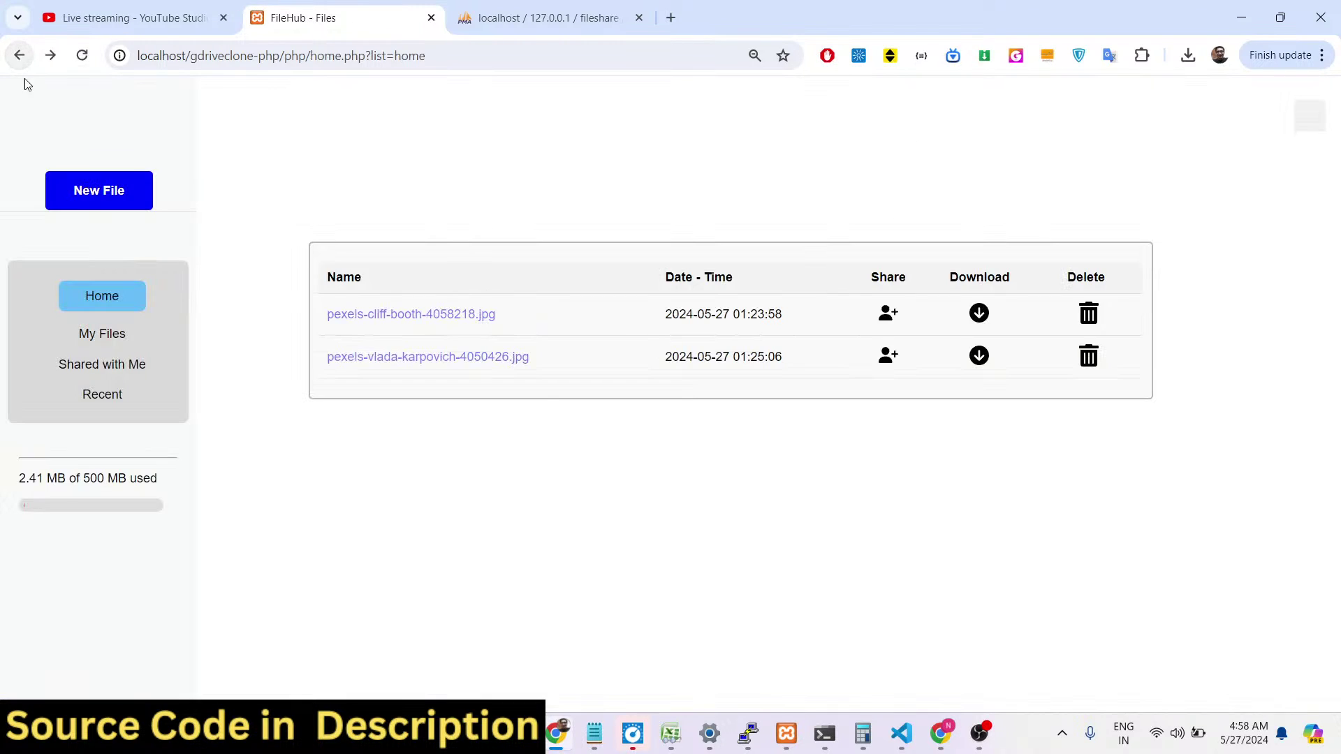
Show My Files and highlight the 2.41 MB of 500 MB storage figure.
click(116, 334)
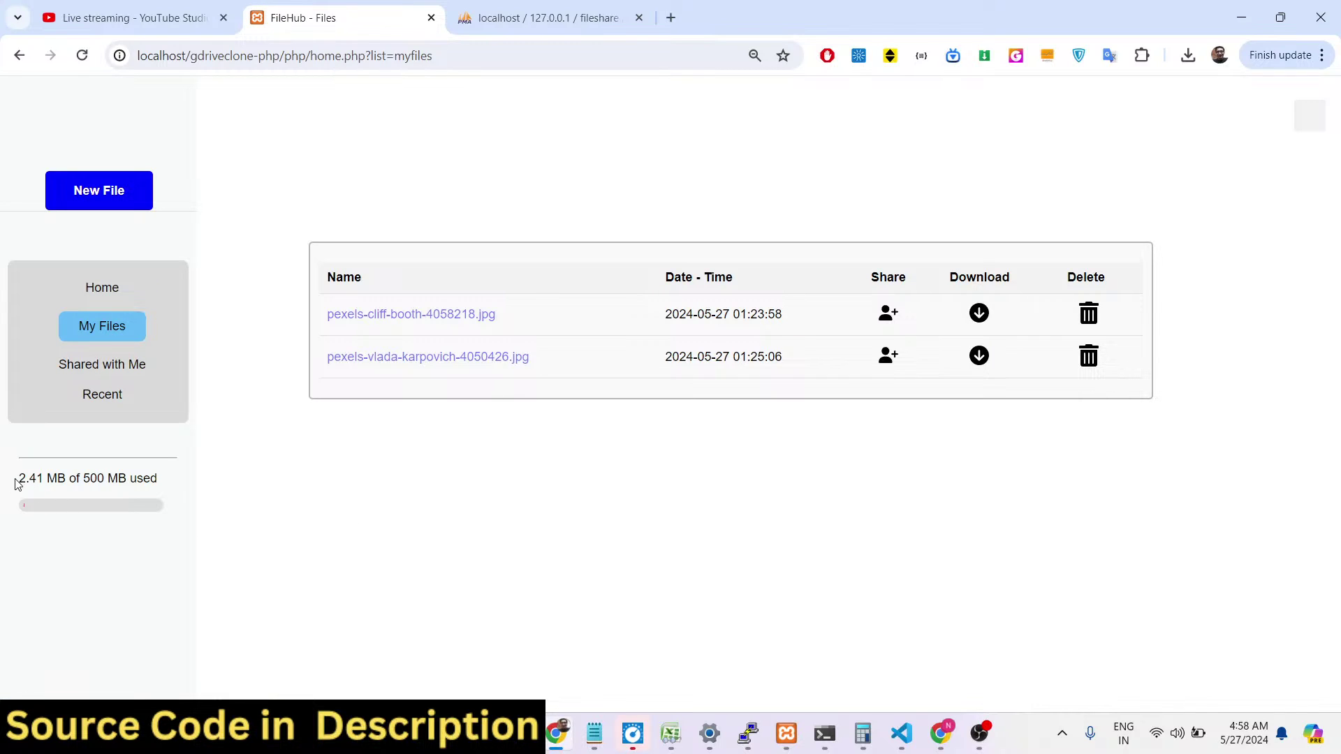
drag(24, 480, 162, 491)
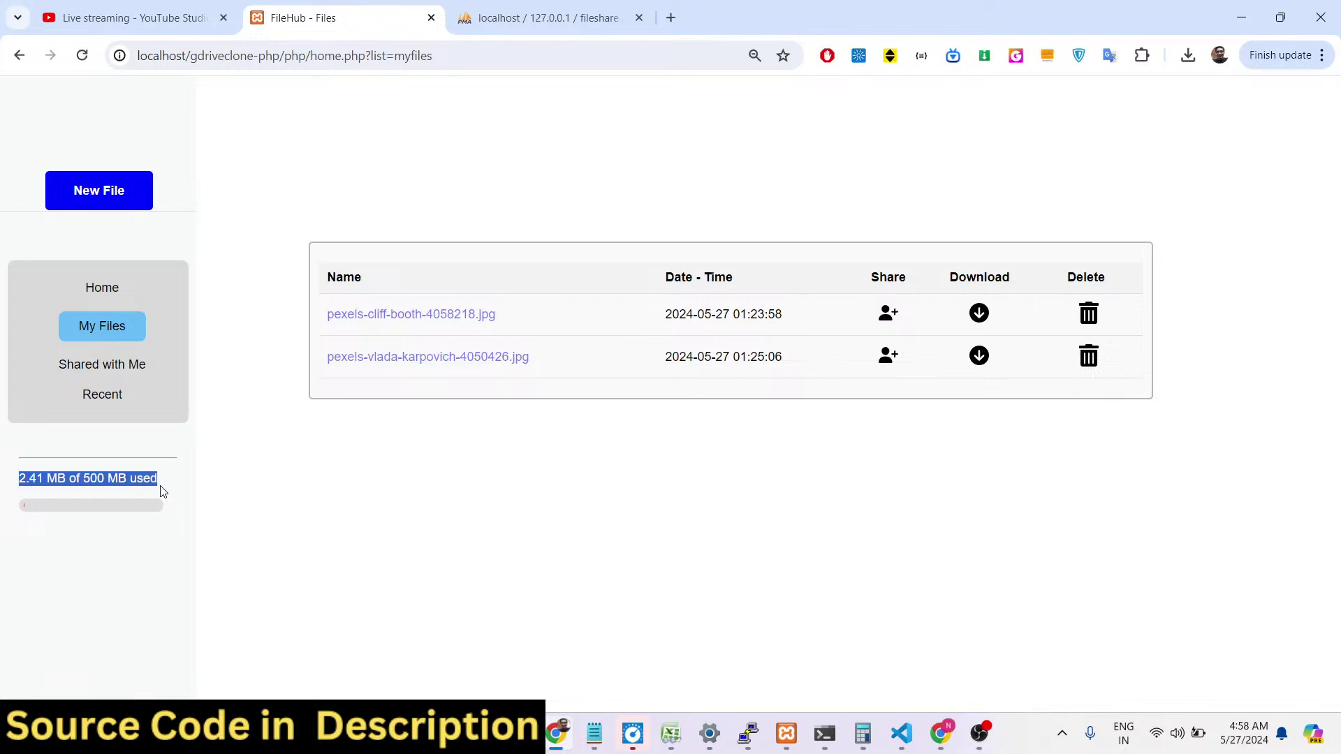
click(41, 509)
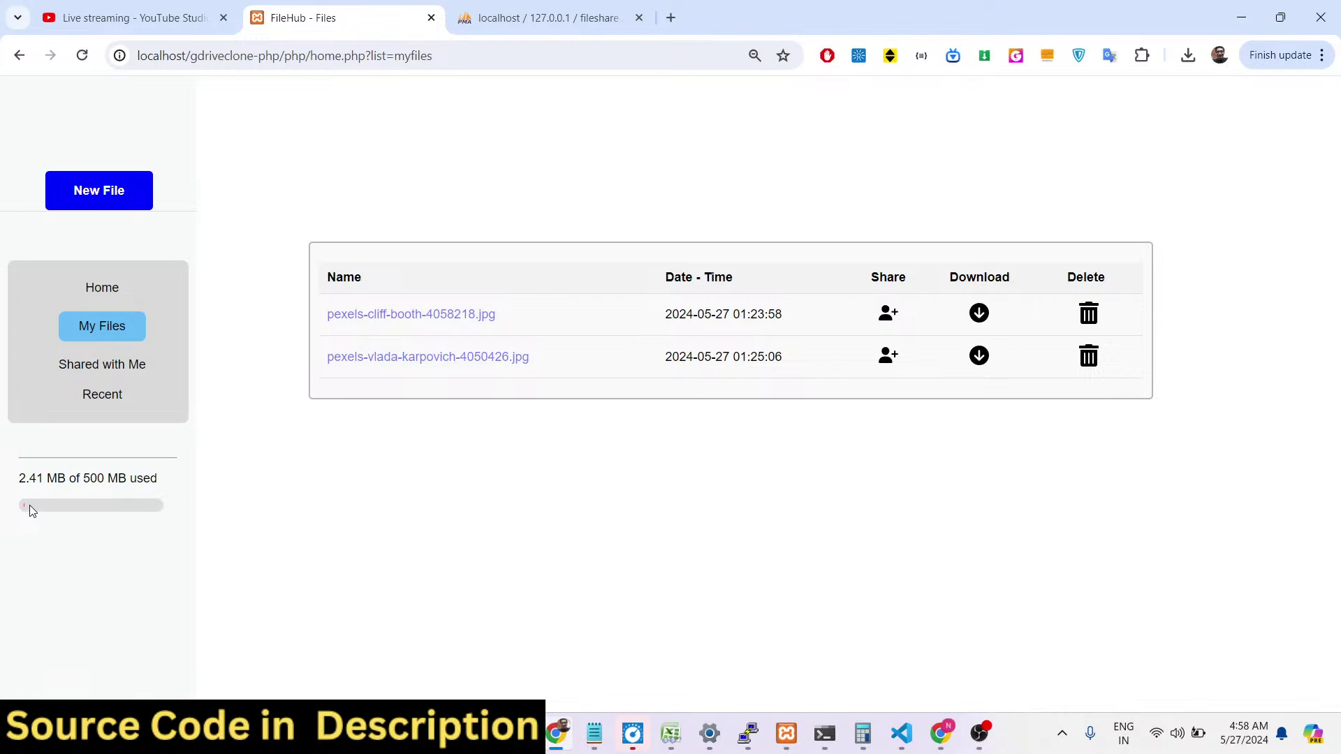
mouse_move(16, 487)
mouse_down()
mouse_move(124, 494)
mouse_move(152, 482)
mouse_move(2, 490)
mouse_up()
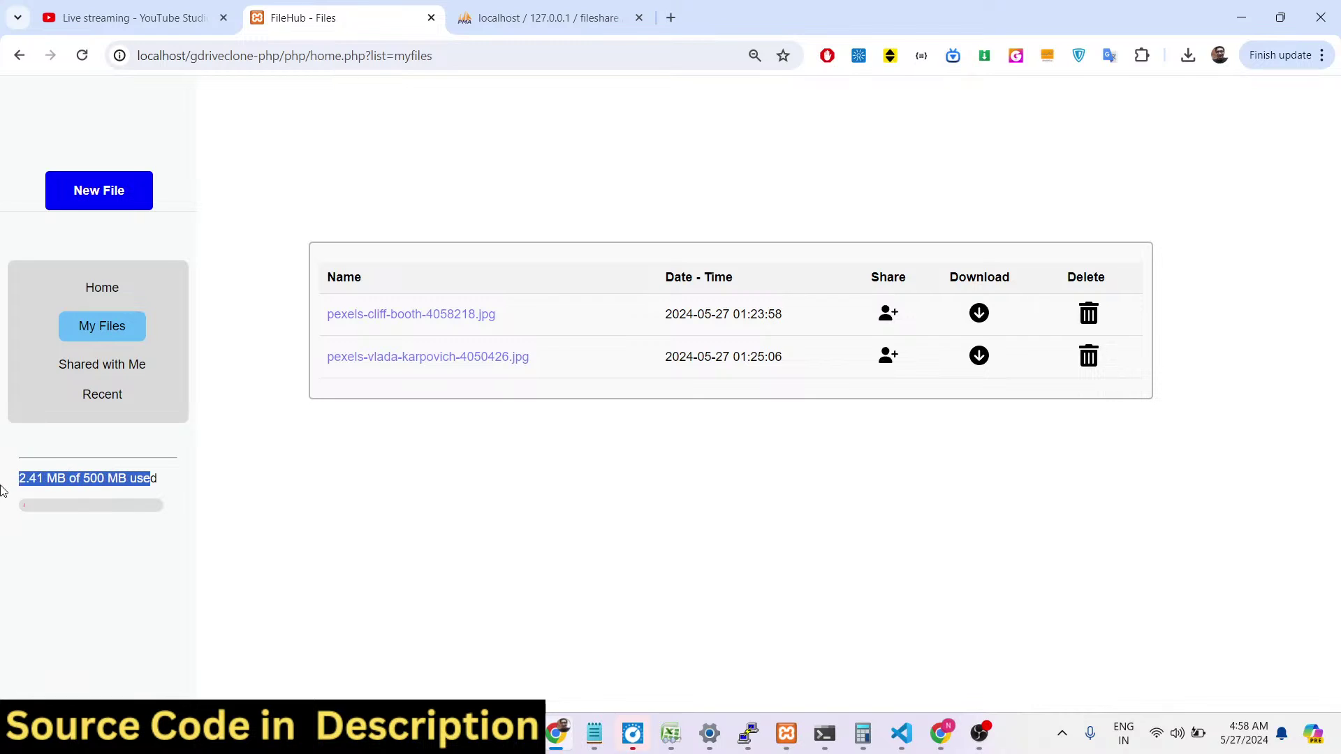
Upload pexels-pixabay-414628.jpg and pexels-cottonbro-4034016.jpg, resubmitting the reload after each.
click(75, 195)
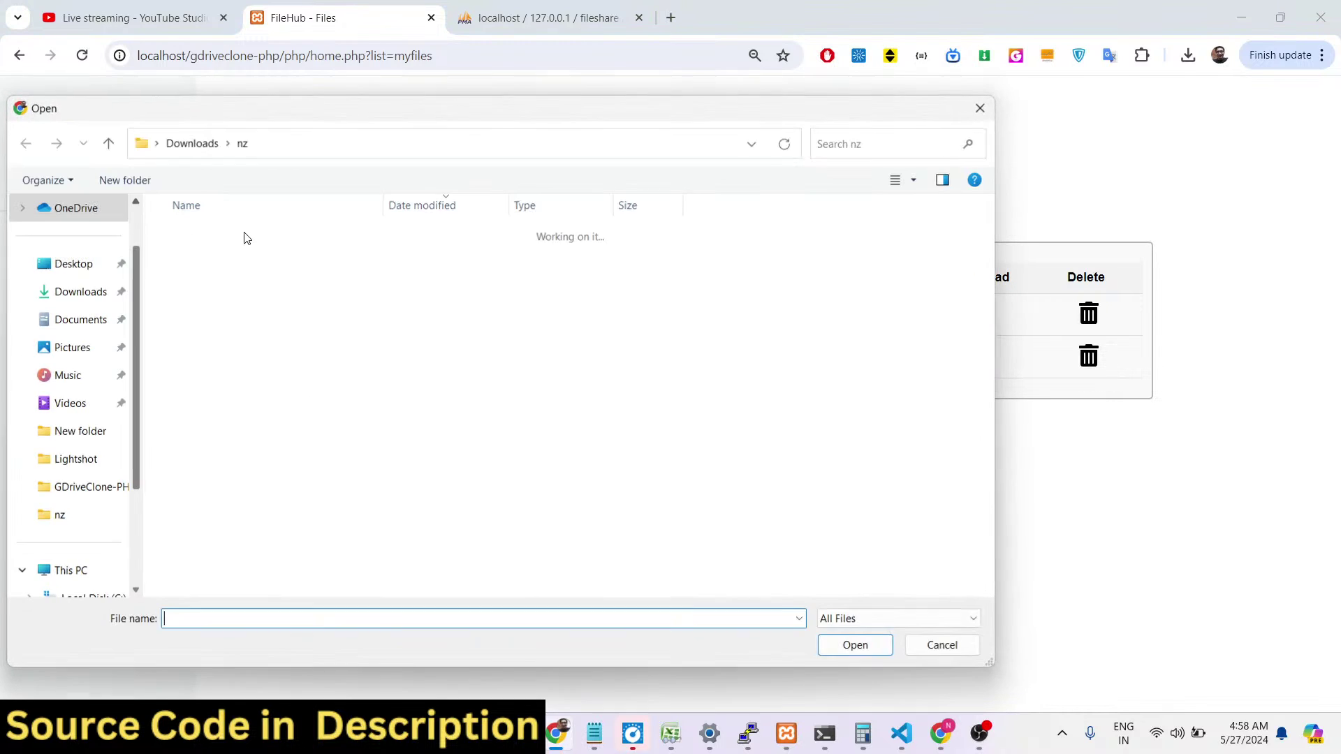
double_click(357, 395)
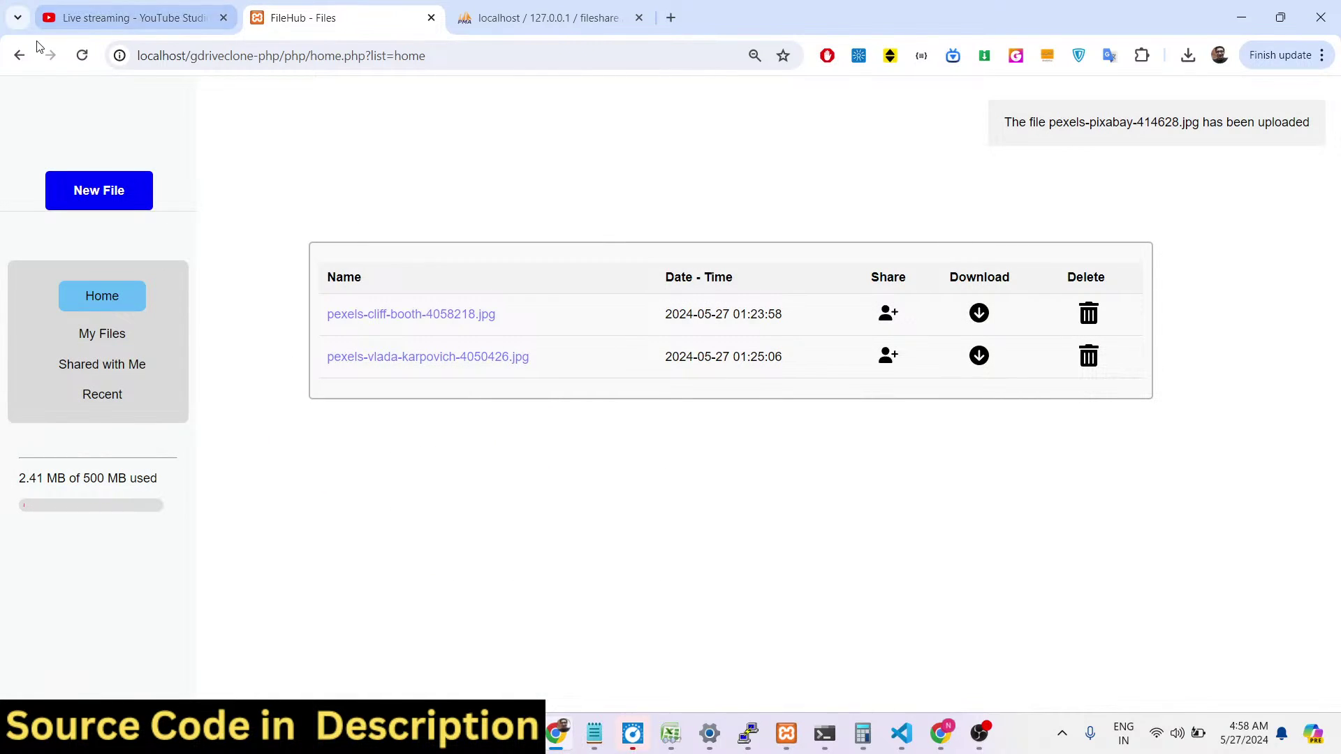
click(82, 56)
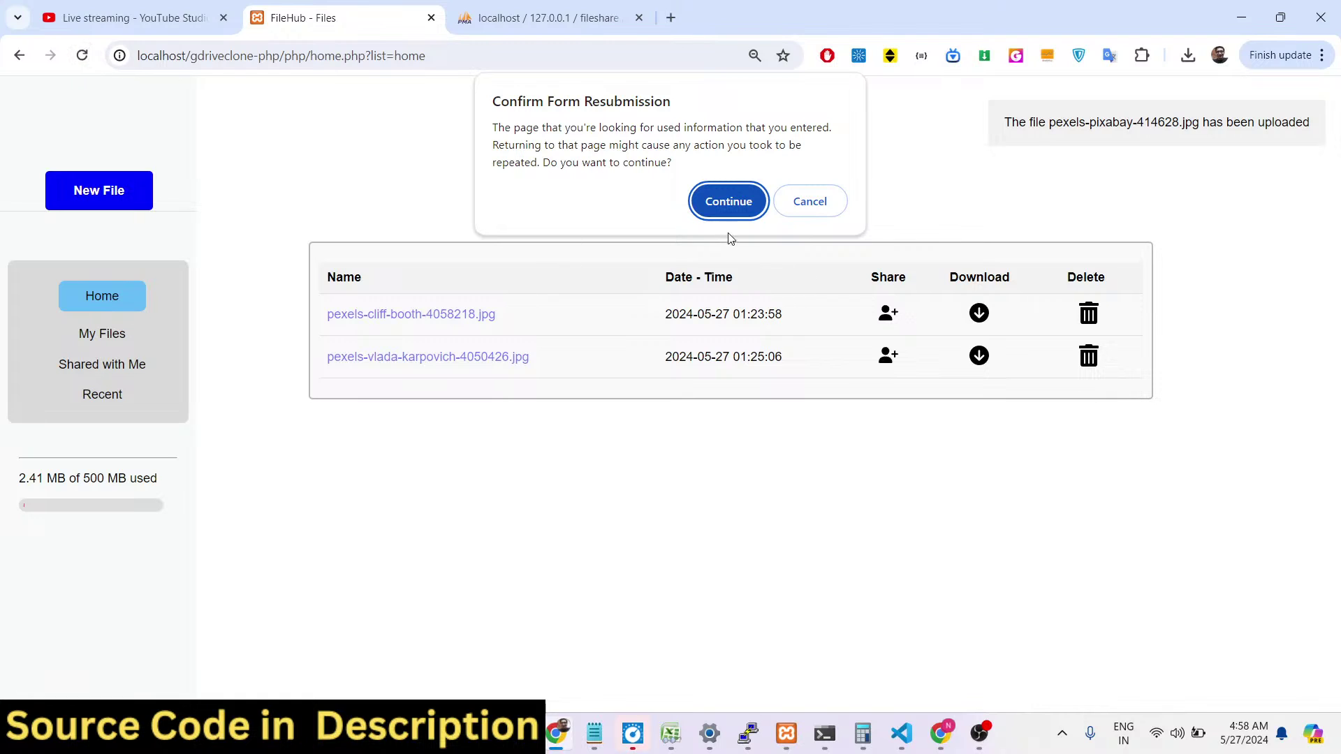
click(724, 200)
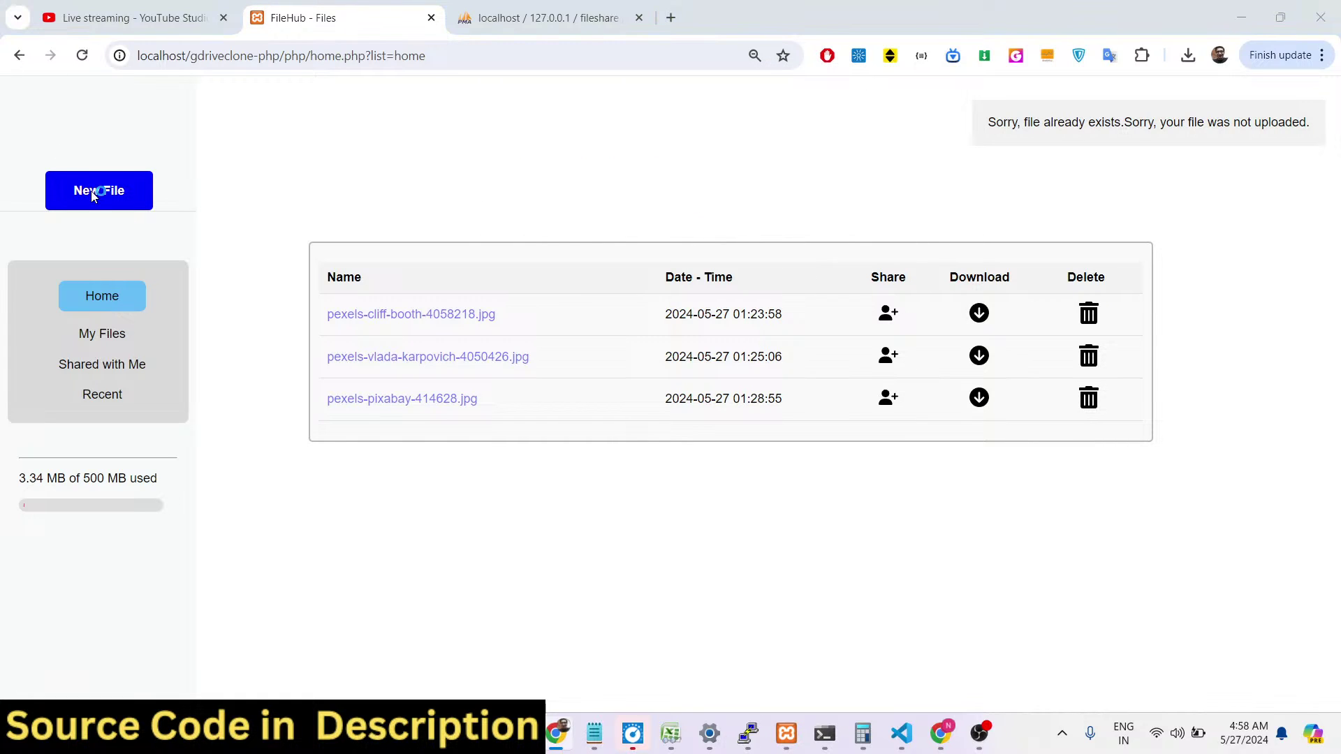
click(99, 192)
click(304, 432)
double_click(304, 434)
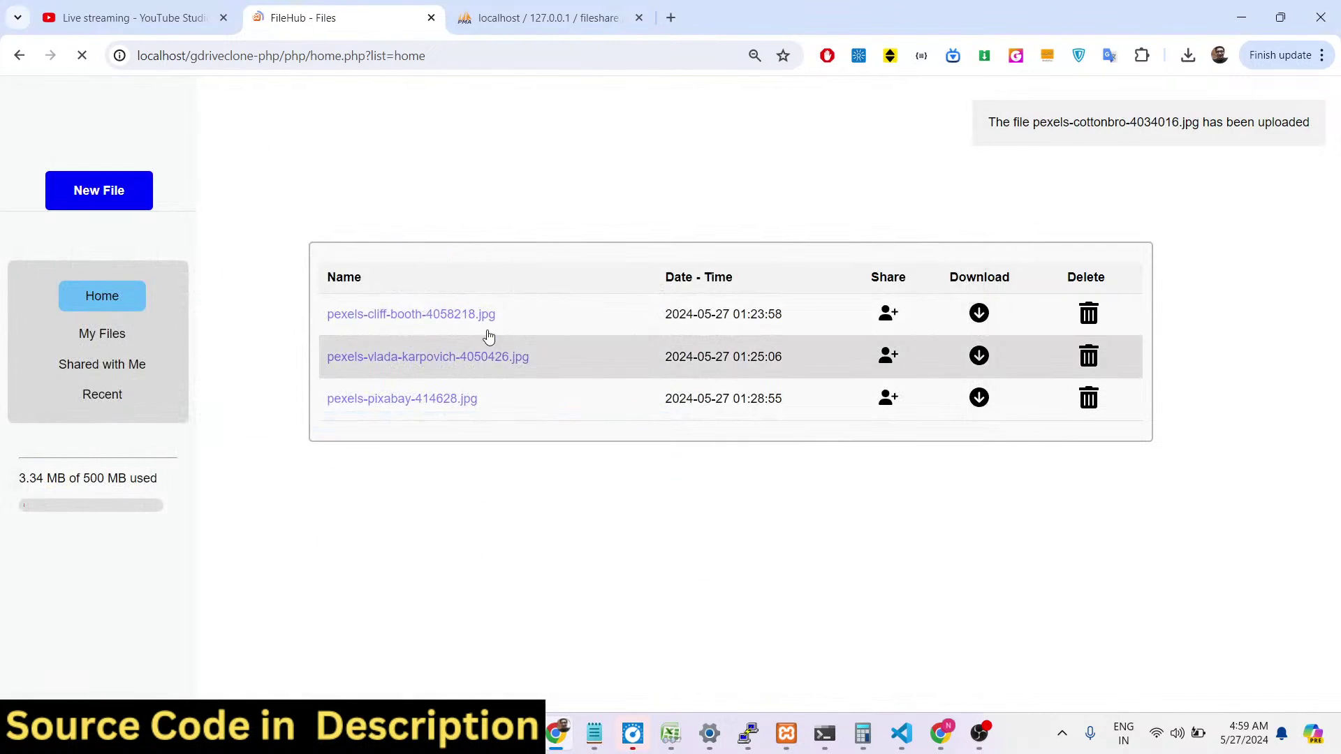
click(82, 56)
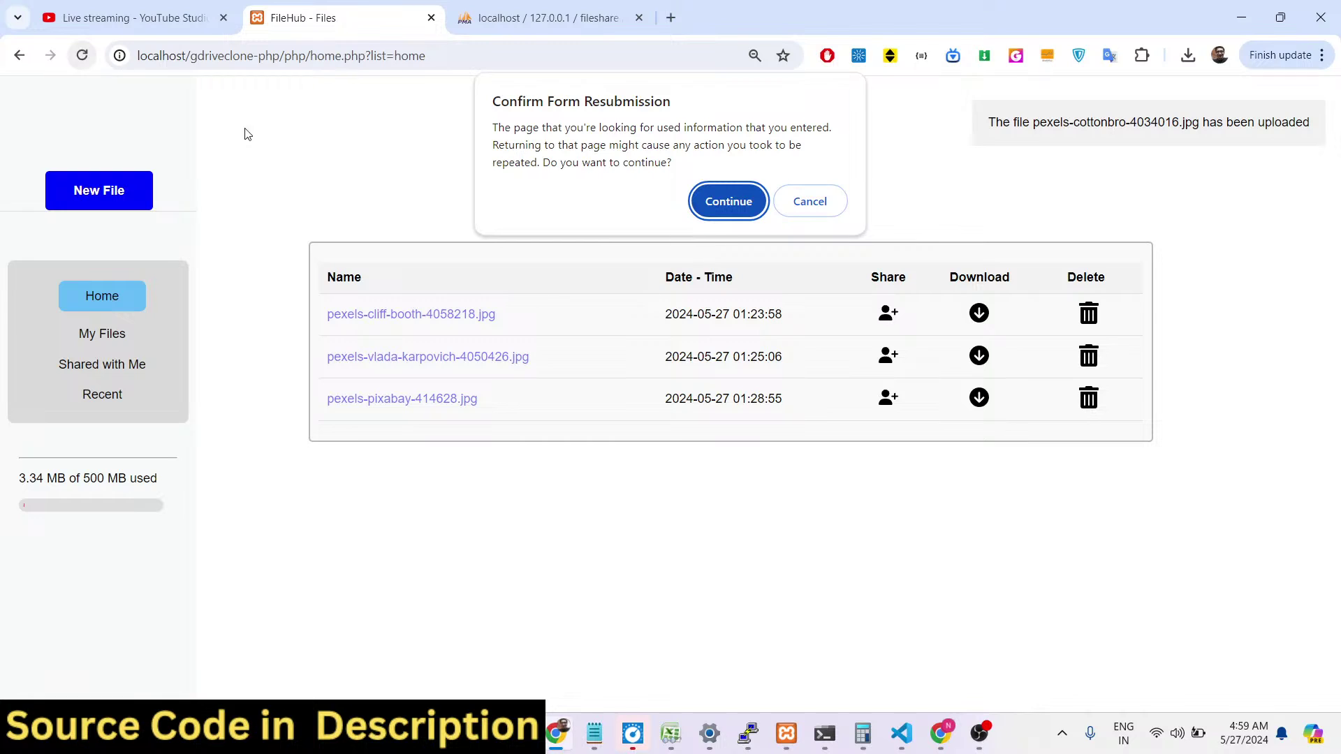
click(711, 207)
Share pexels-cottonbro-4034016.jpg with the recipient's saved email address.
click(888, 440)
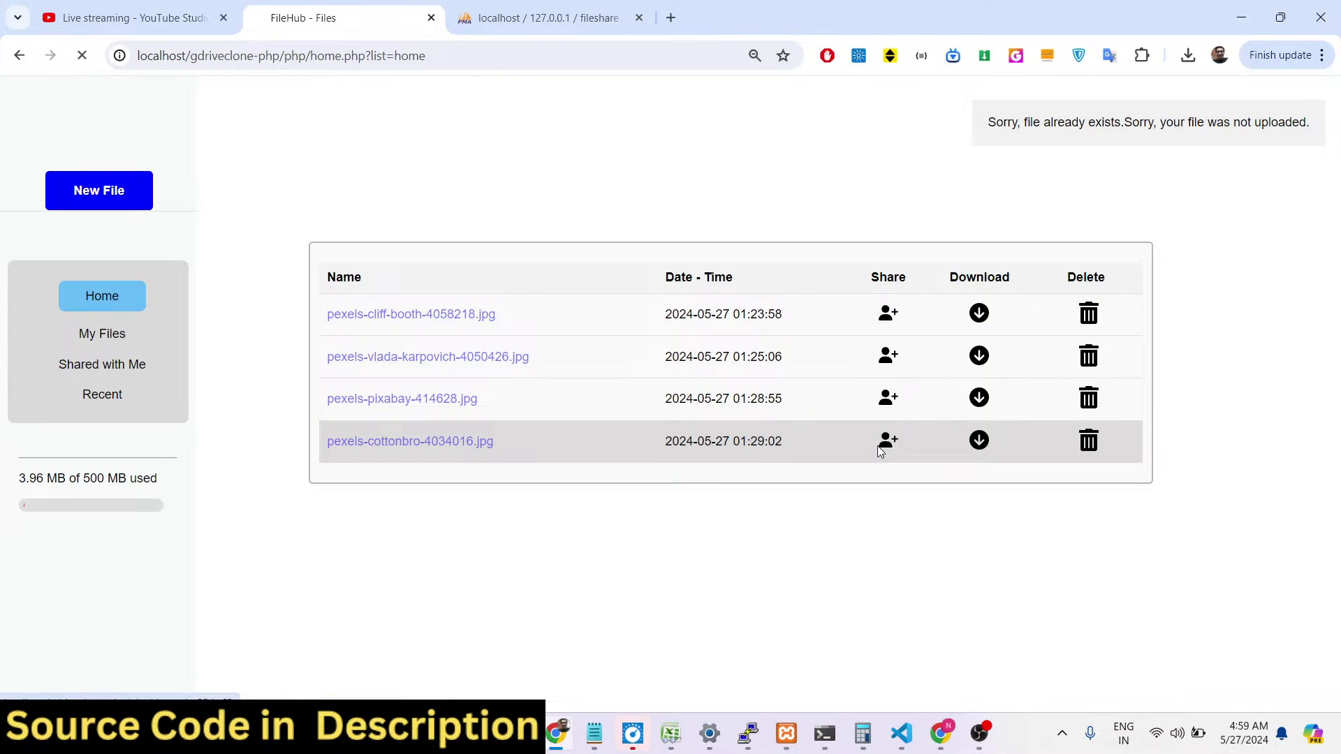
click(515, 139)
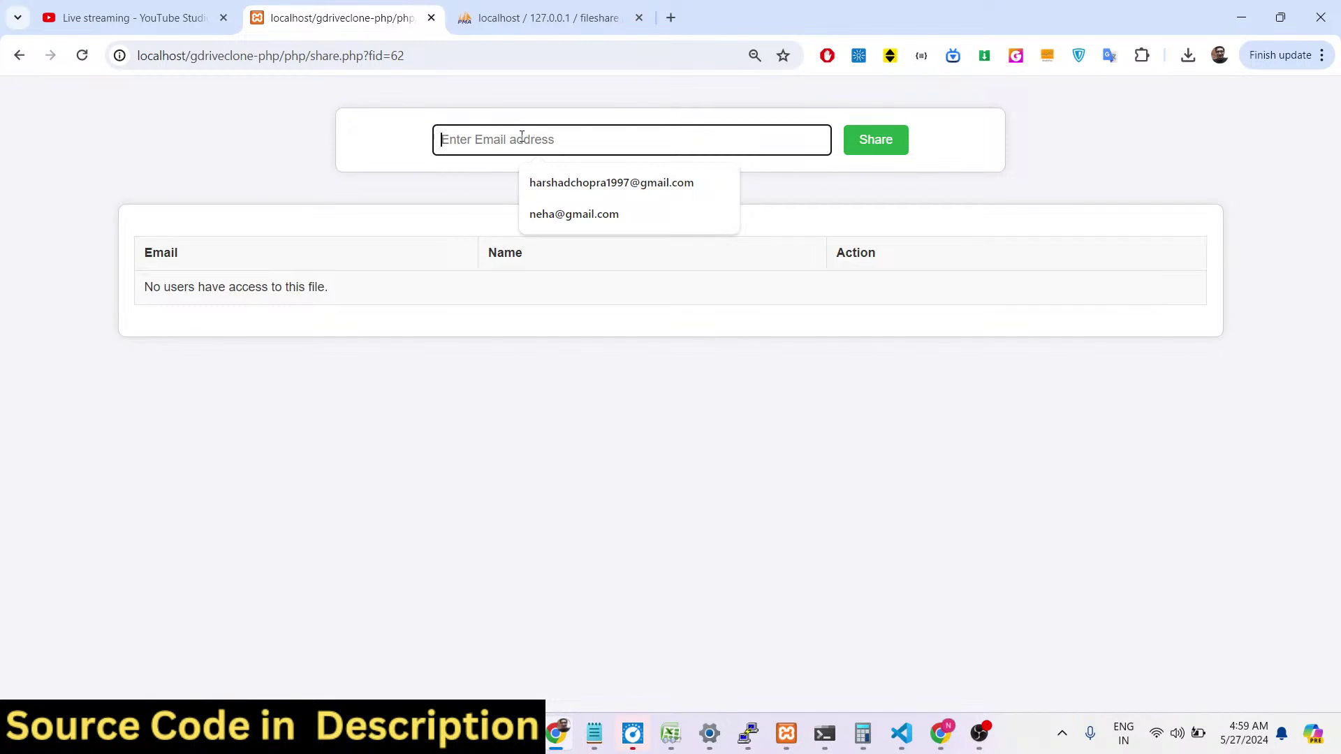
click(602, 214)
click(876, 139)
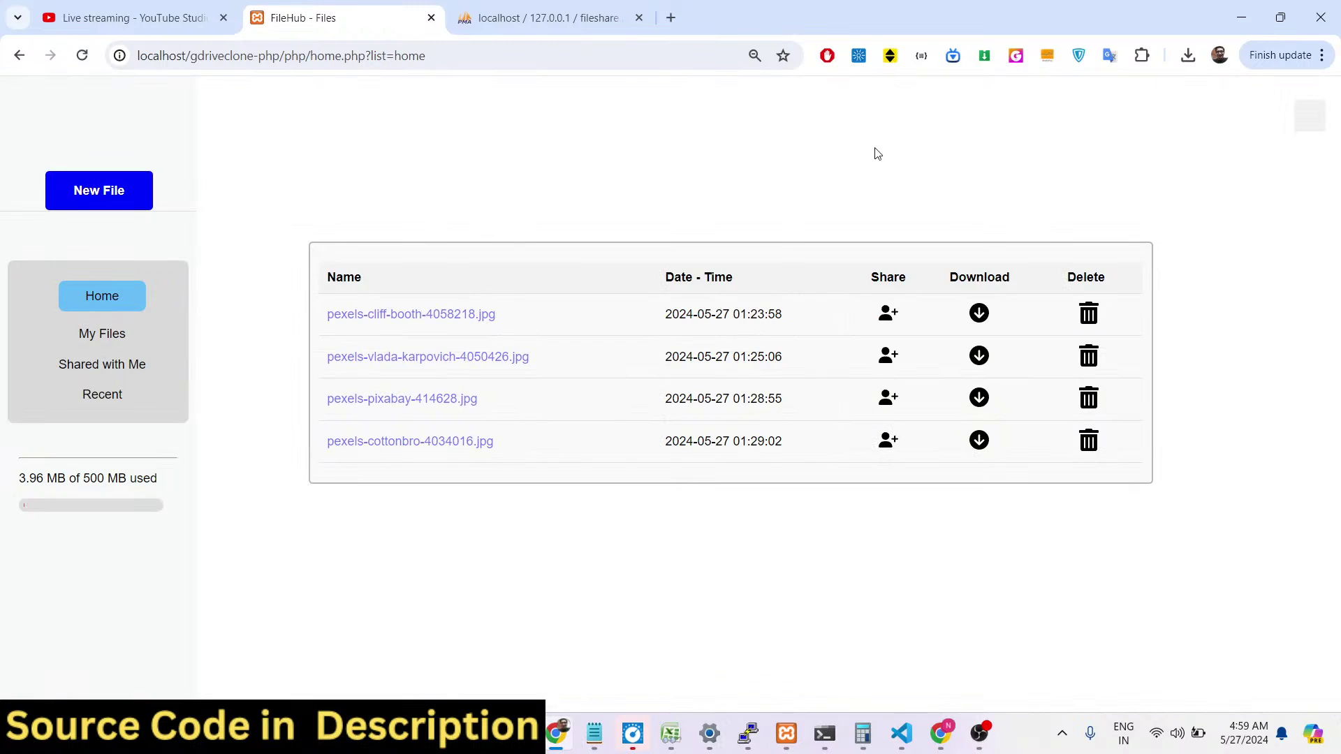
click(940, 733)
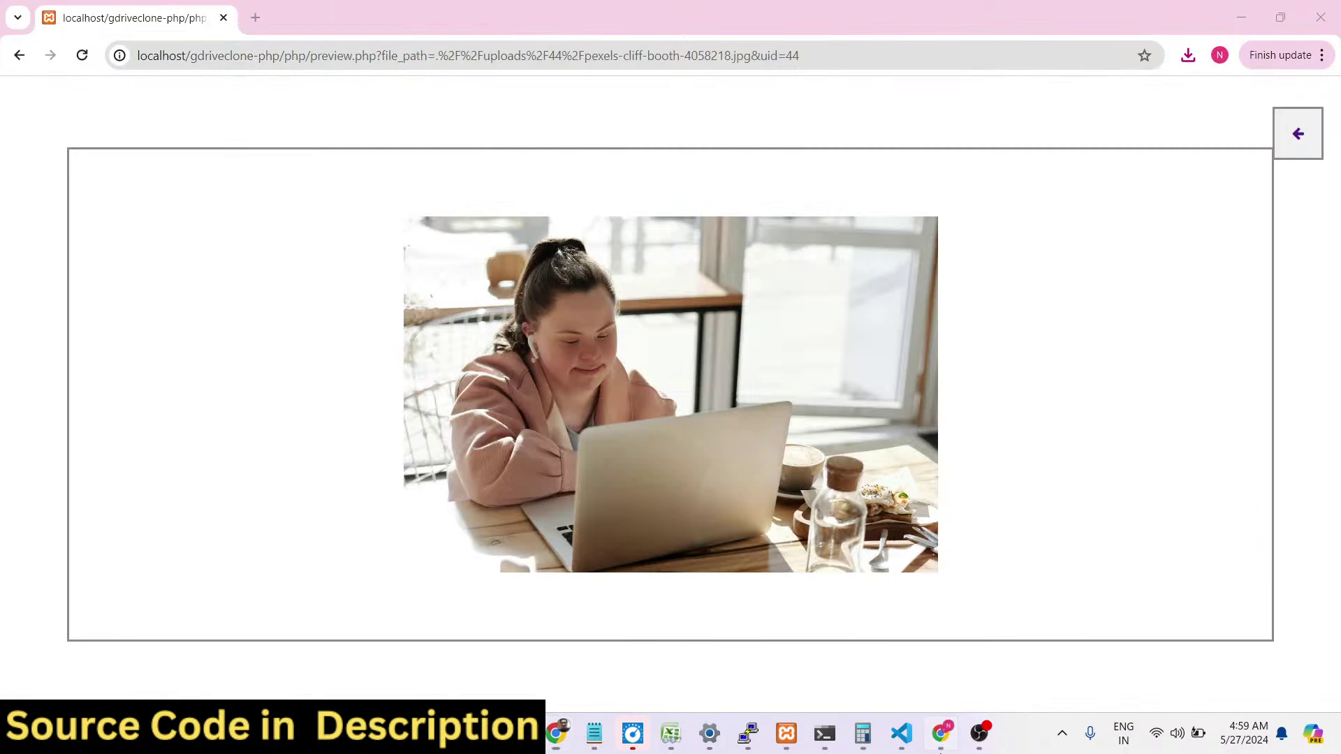
In the recipient's account, delete the first shared file and reopen Shared with Me.
click(19, 55)
click(82, 56)
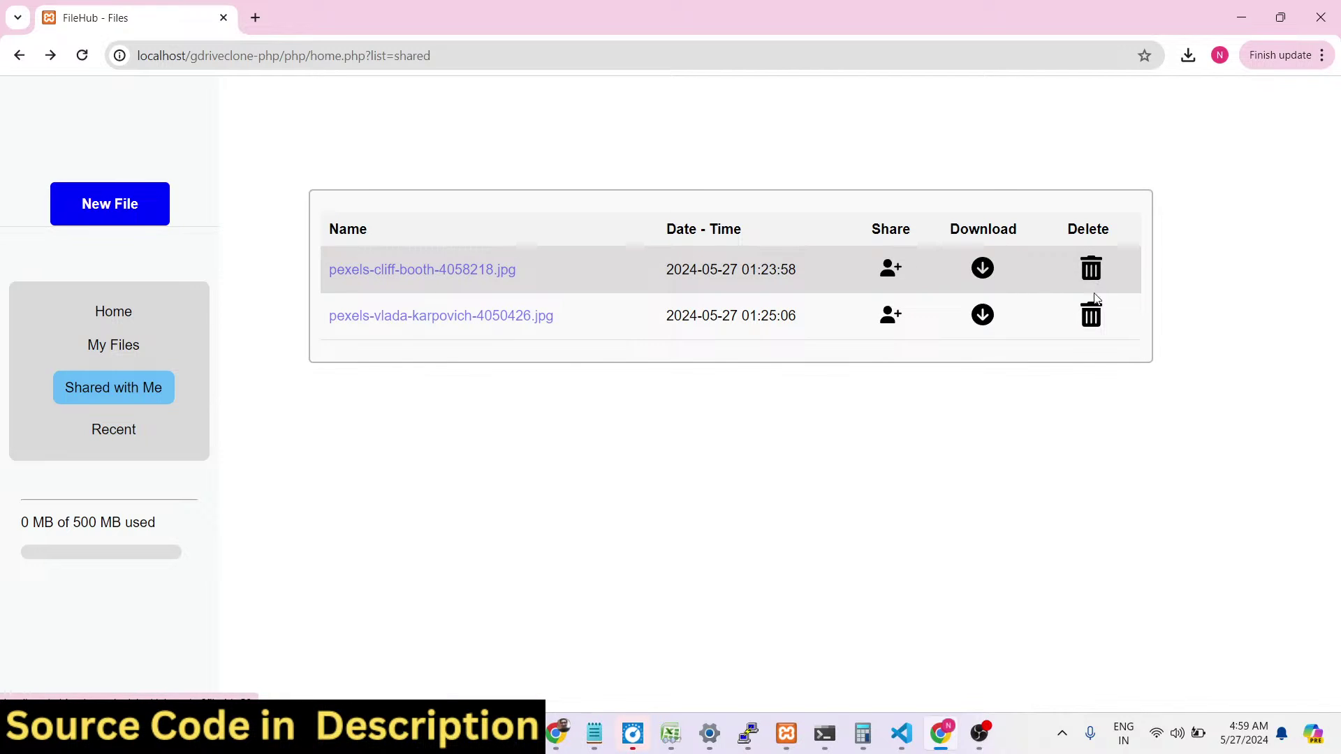
click(1092, 271)
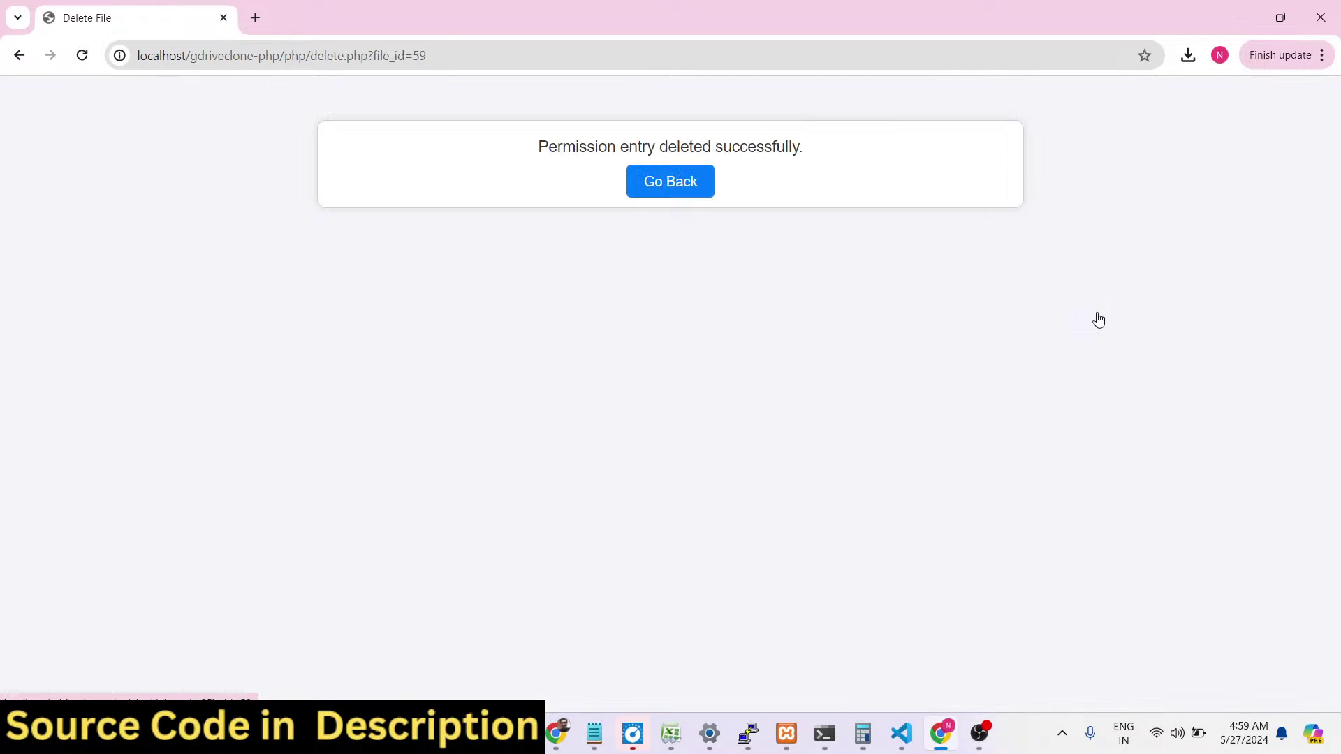
click(687, 183)
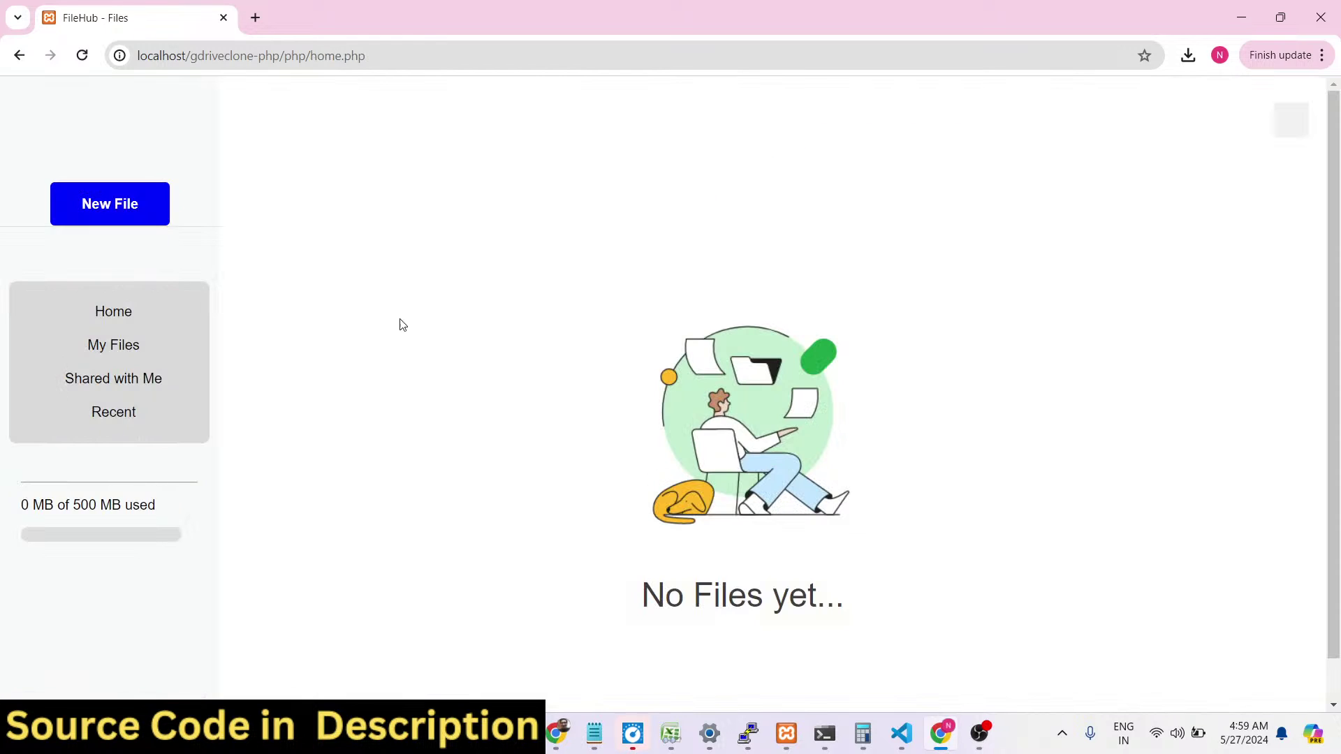
click(149, 380)
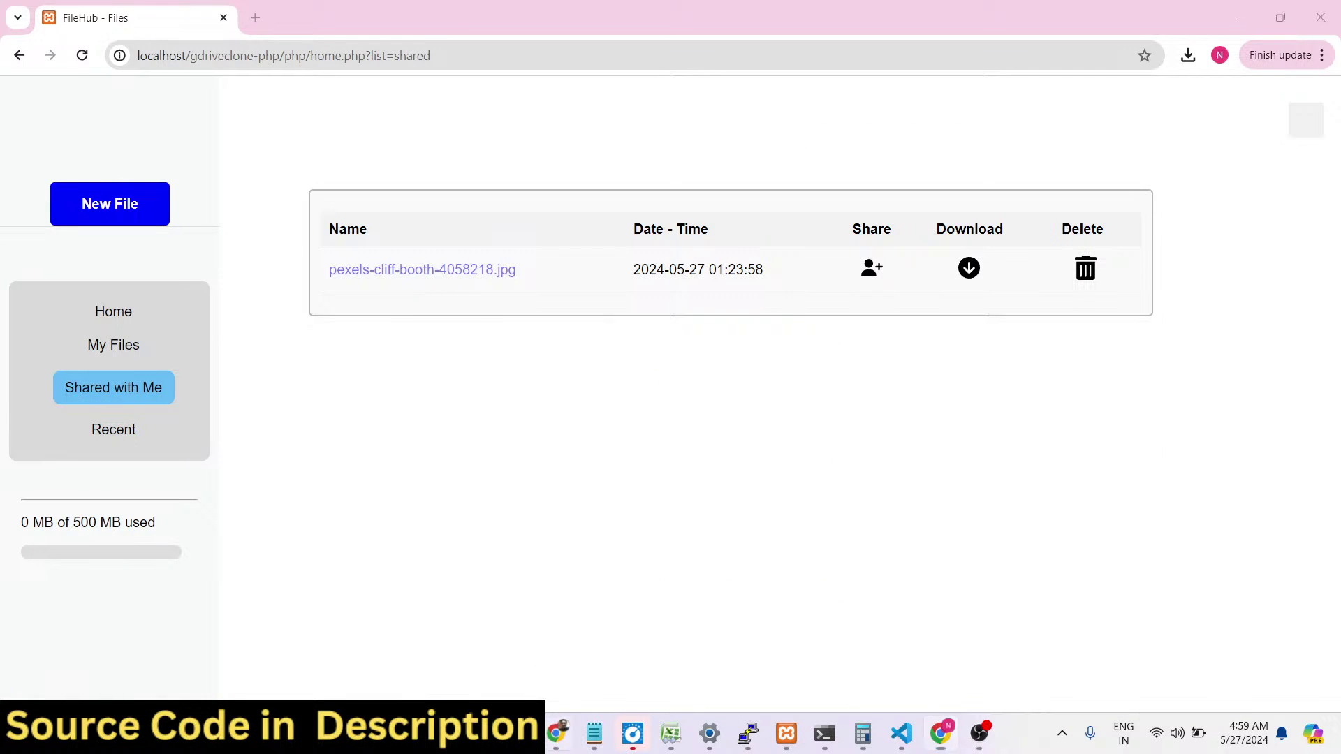
Check the owner's My Files and Home lists, then open the recipient's home page.
click(556, 735)
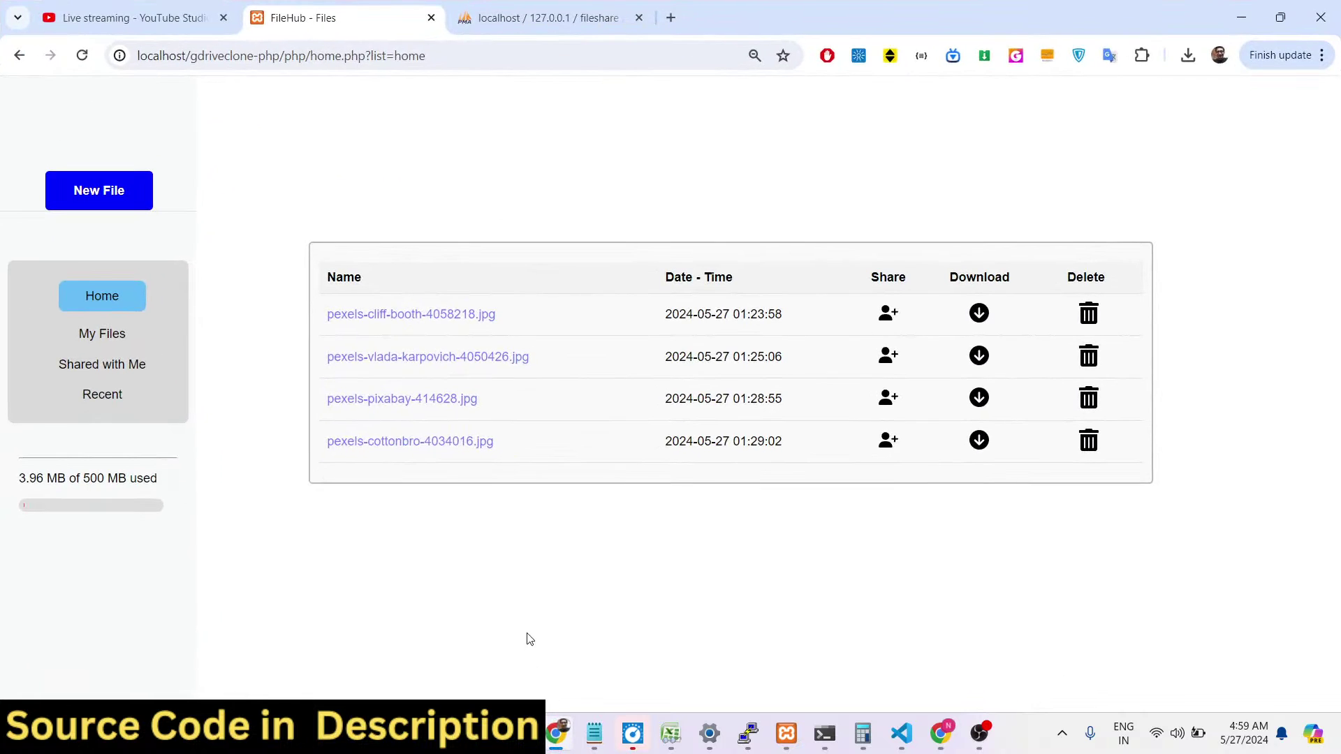
click(103, 331)
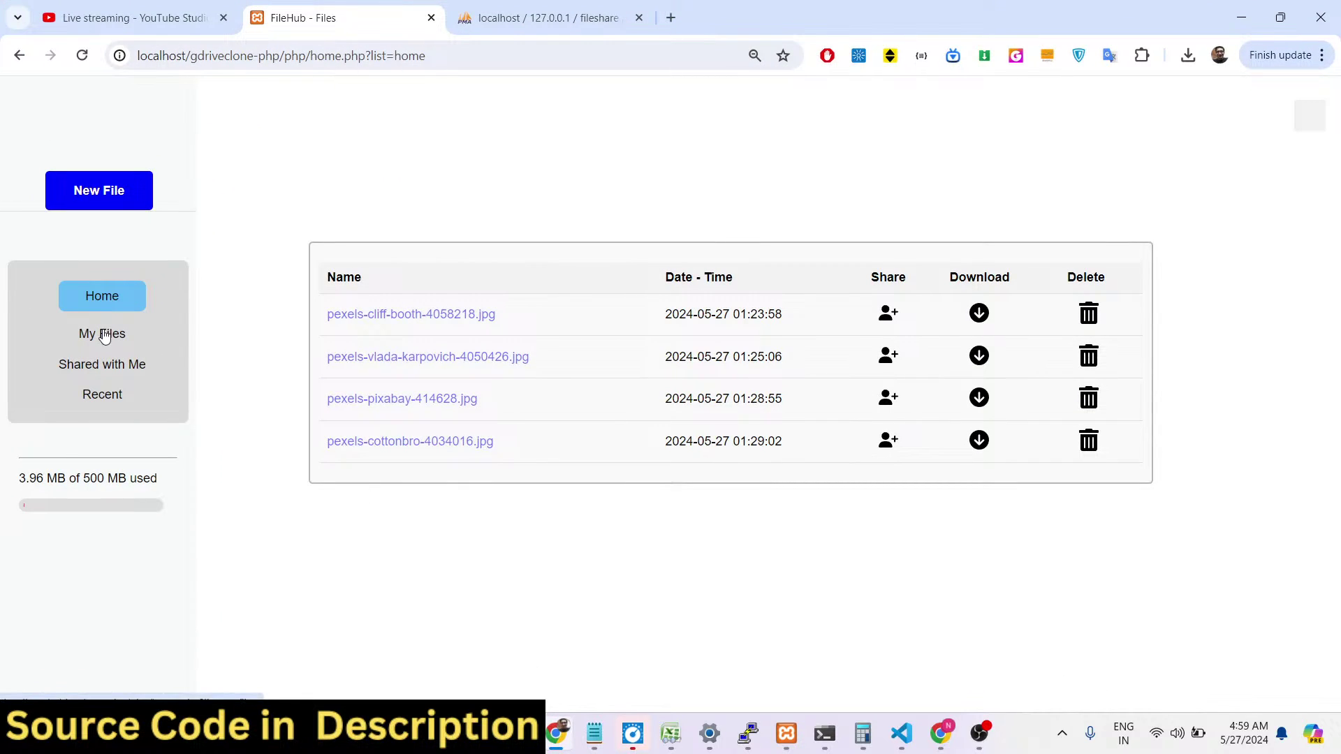
click(119, 288)
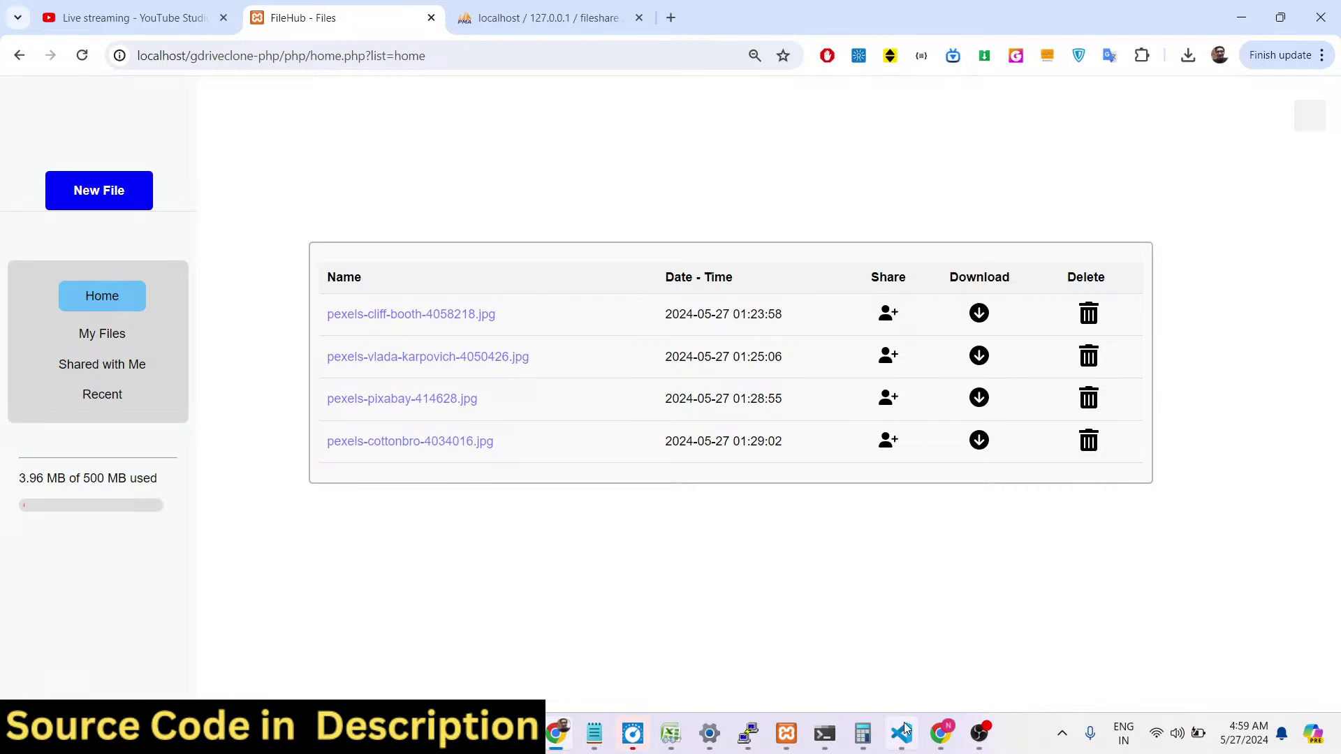
click(940, 733)
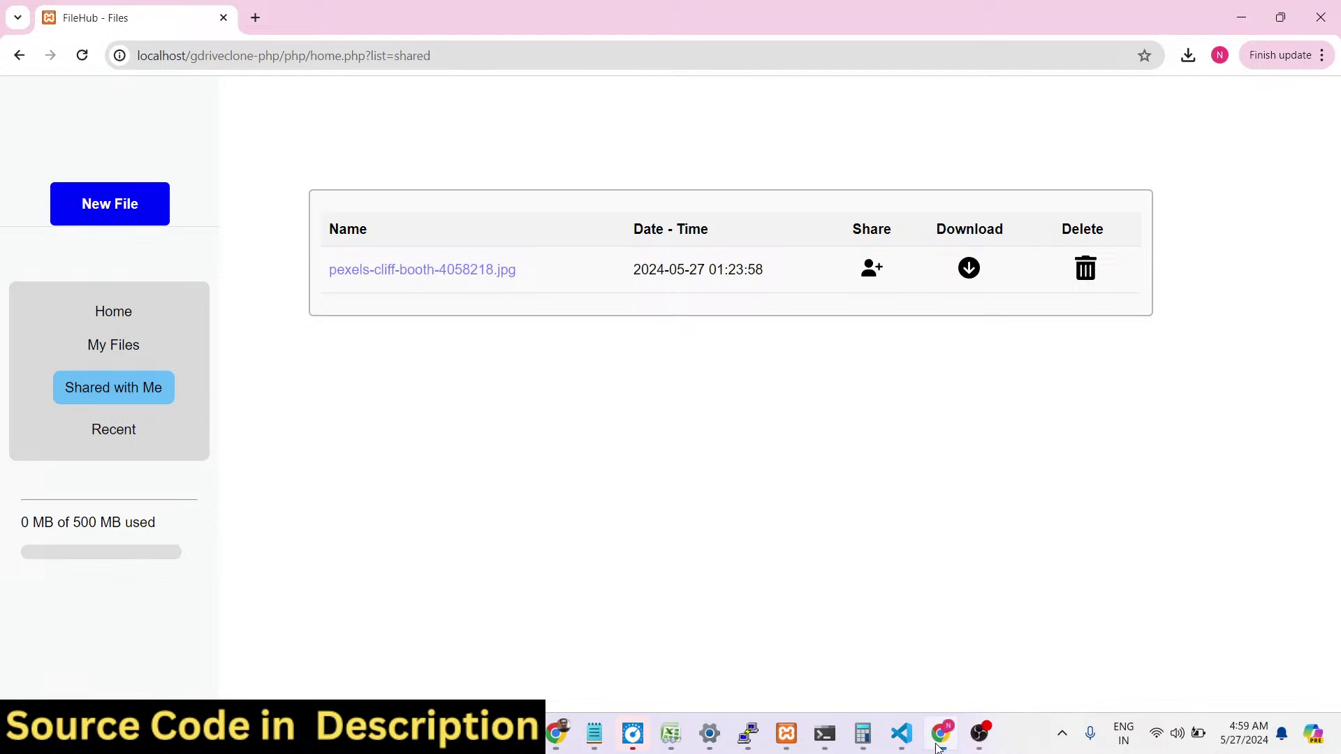
click(120, 323)
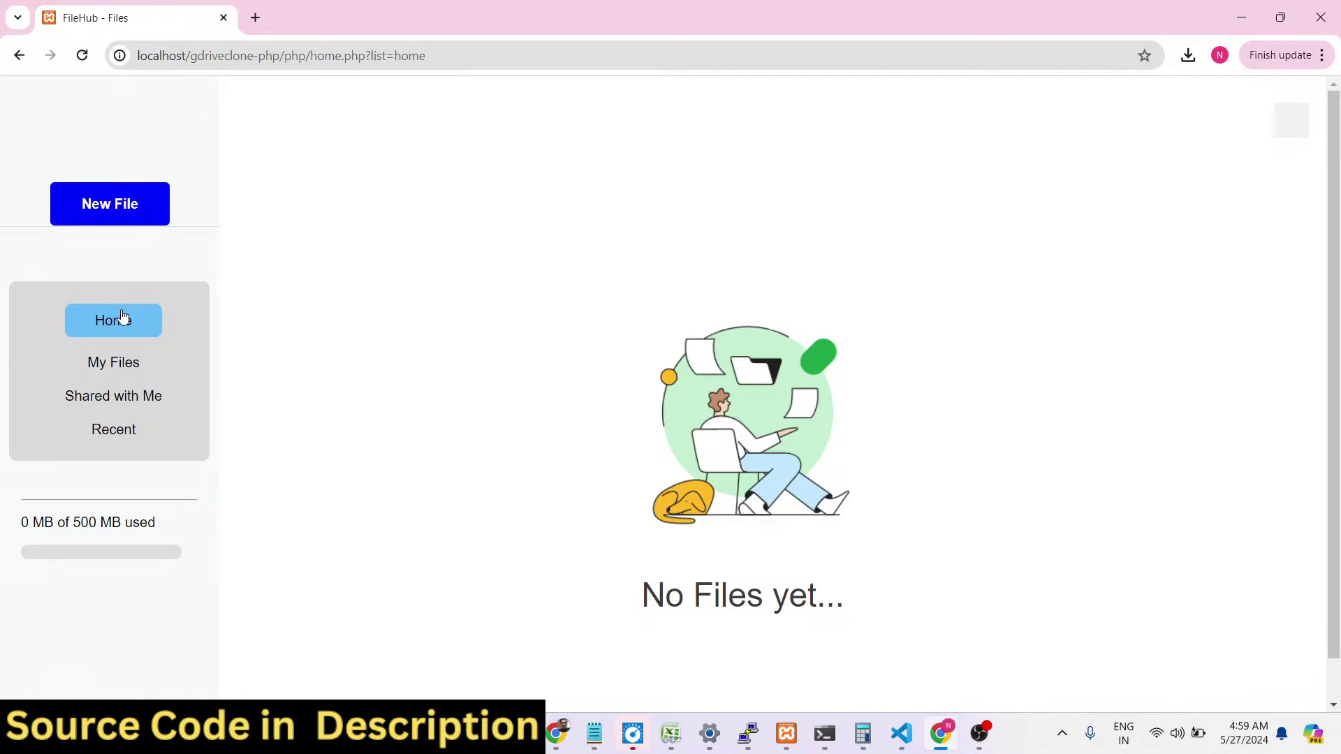
Upload another cliff photo copy, reload with resubmit, and open pexels-cliff-booth-4058218.jpg's share page.
click(87, 199)
double_click(262, 262)
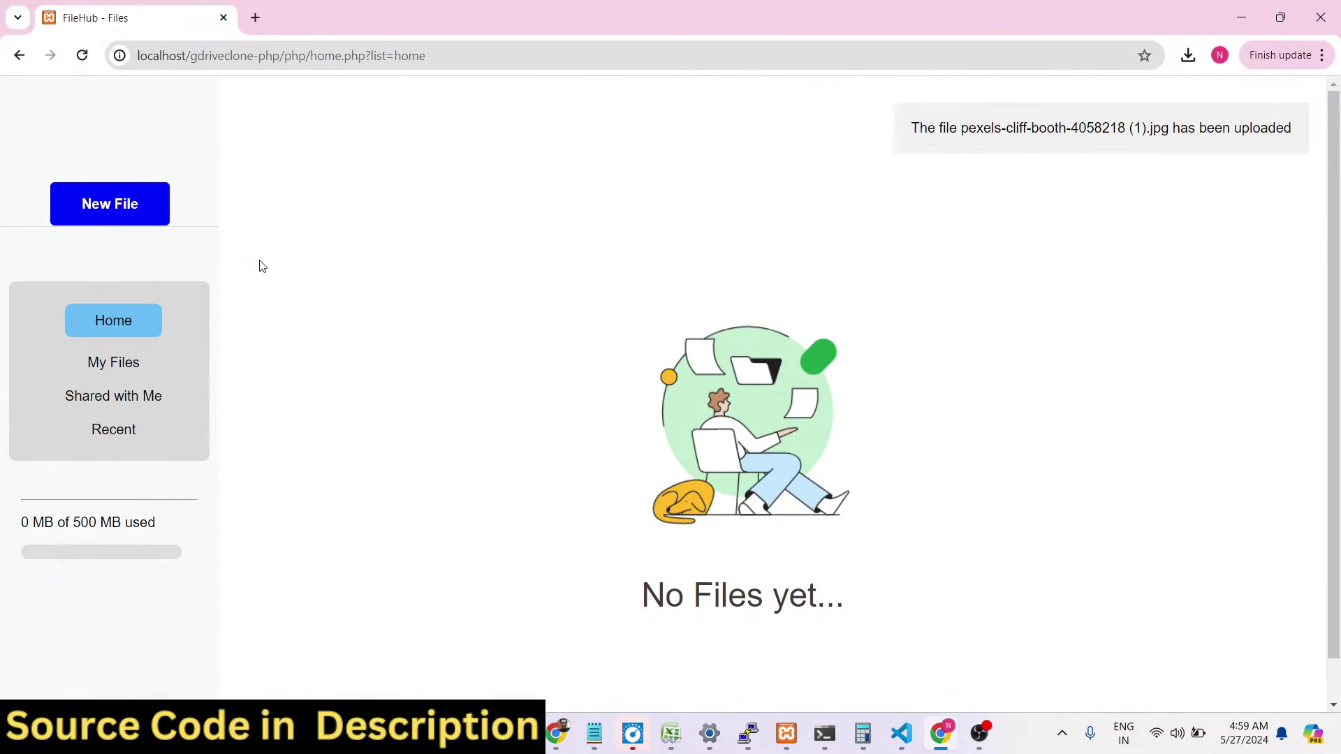
click(81, 55)
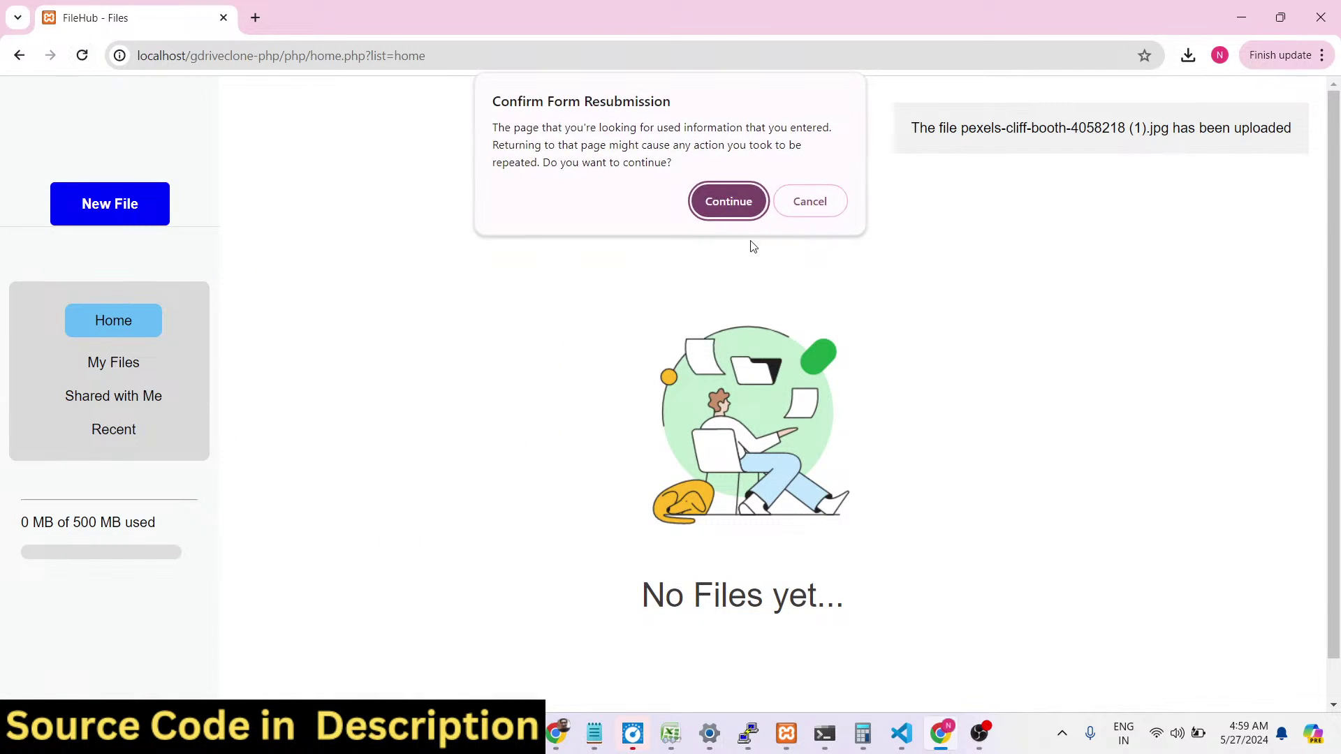
click(741, 202)
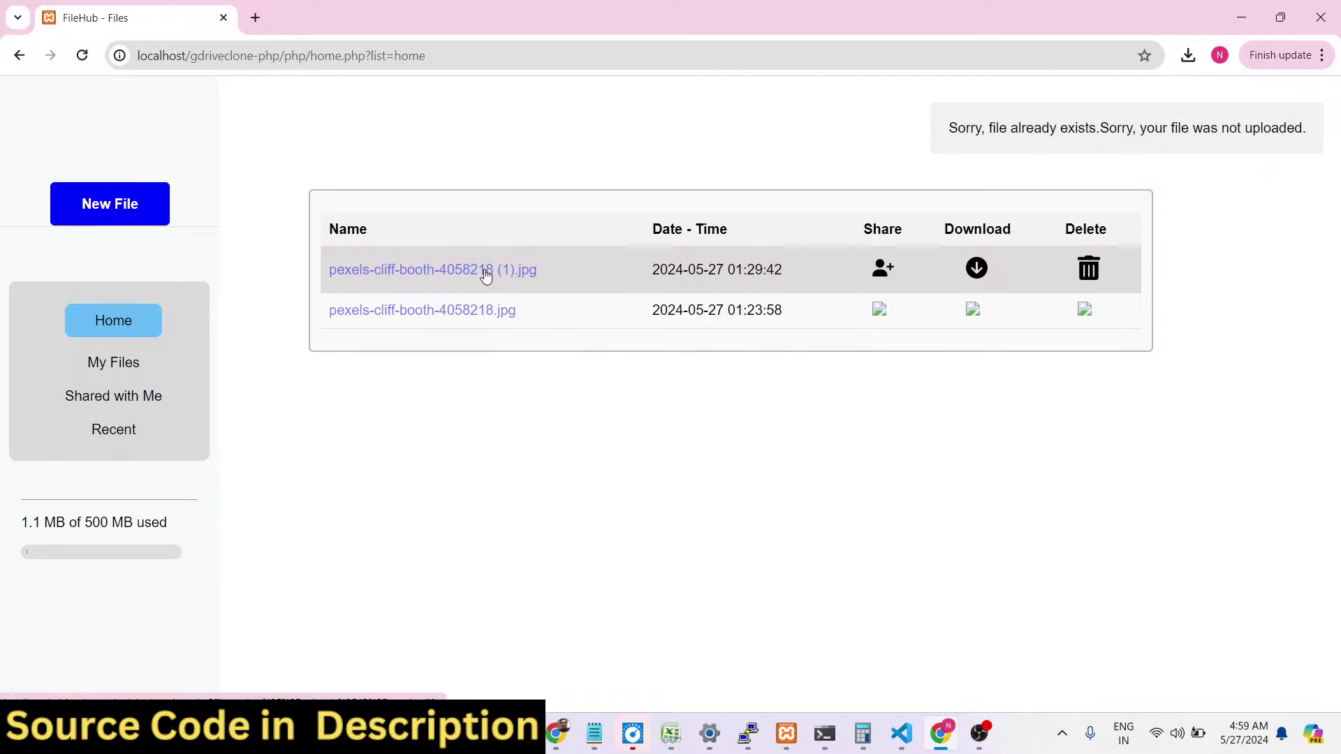
click(880, 310)
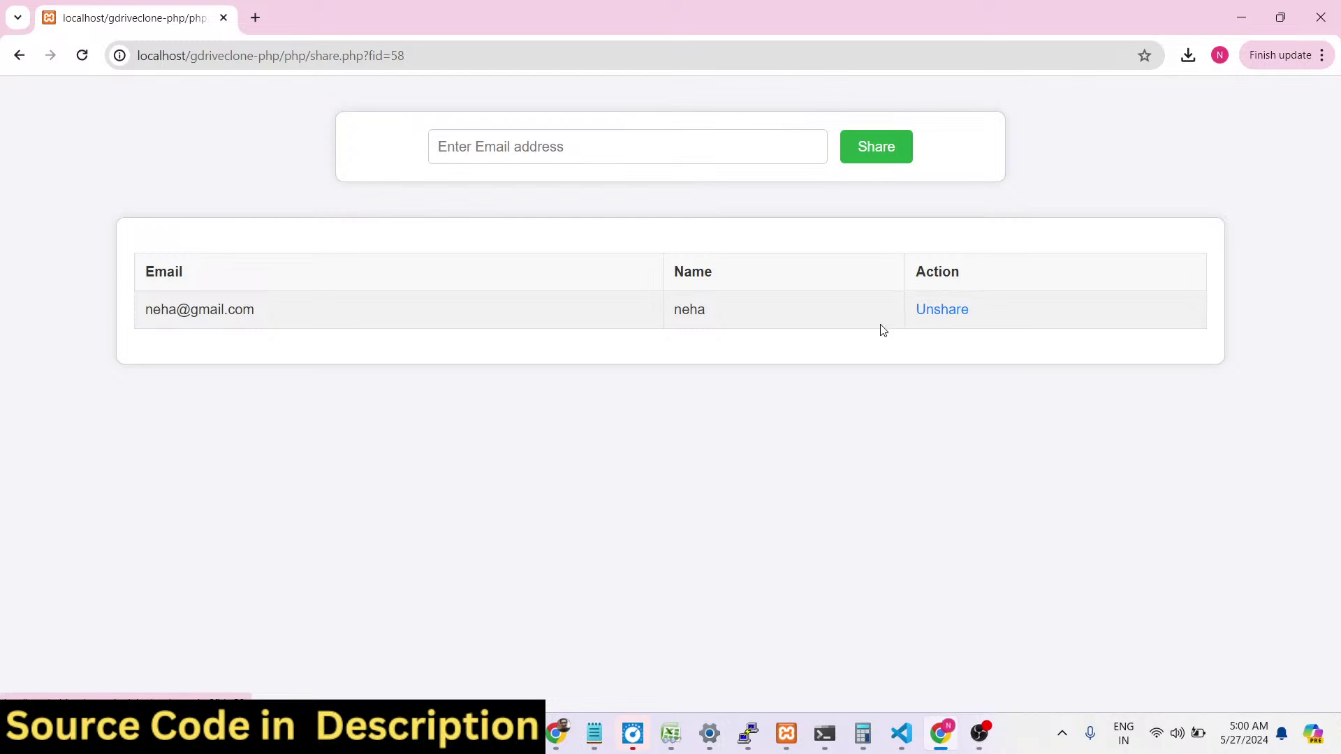
Unshare the file from the listed user, then view Shared with Me and My Files.
click(949, 312)
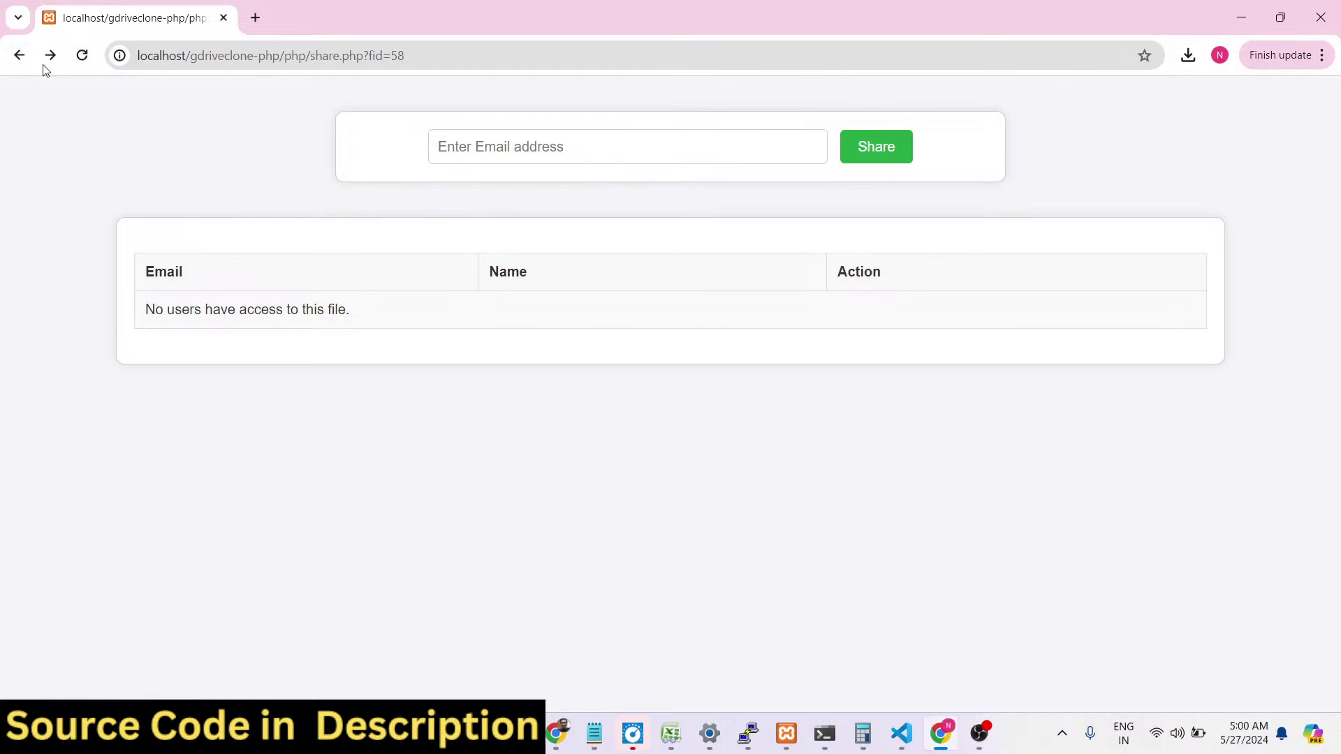
click(19, 56)
click(119, 400)
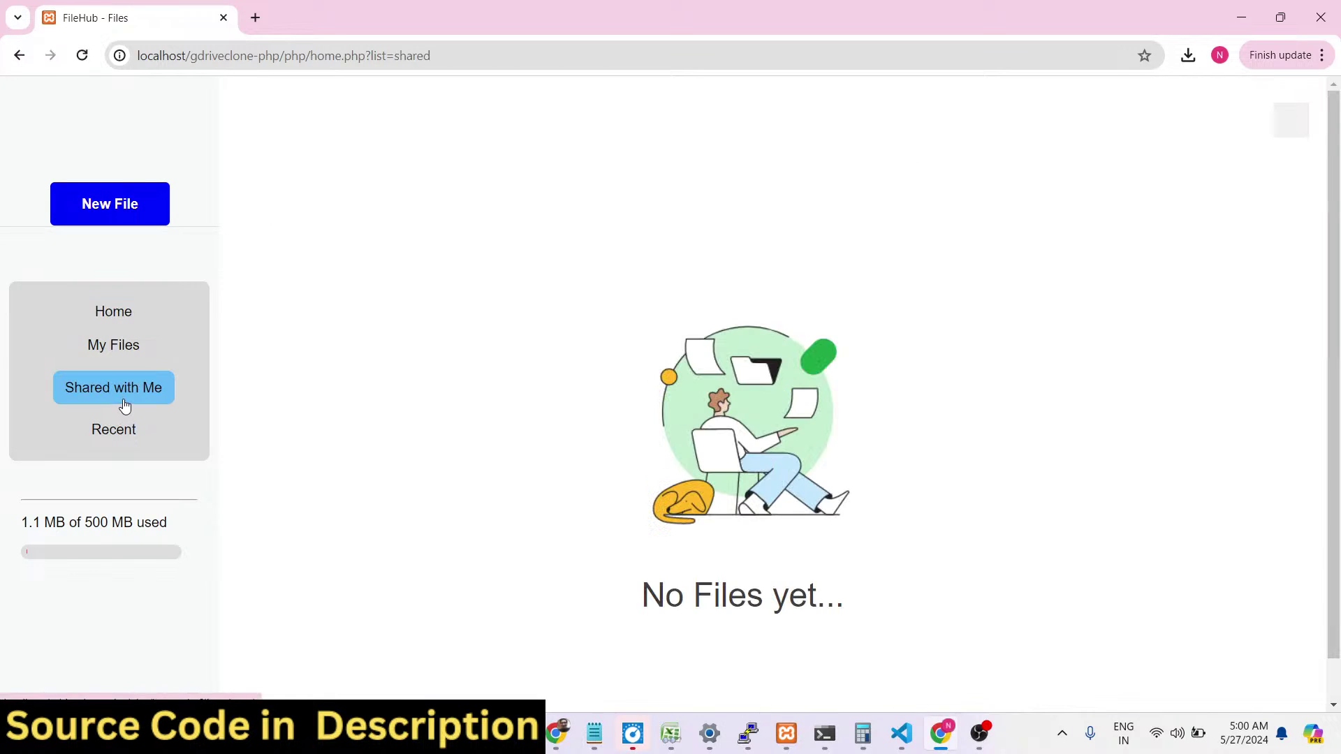
click(124, 344)
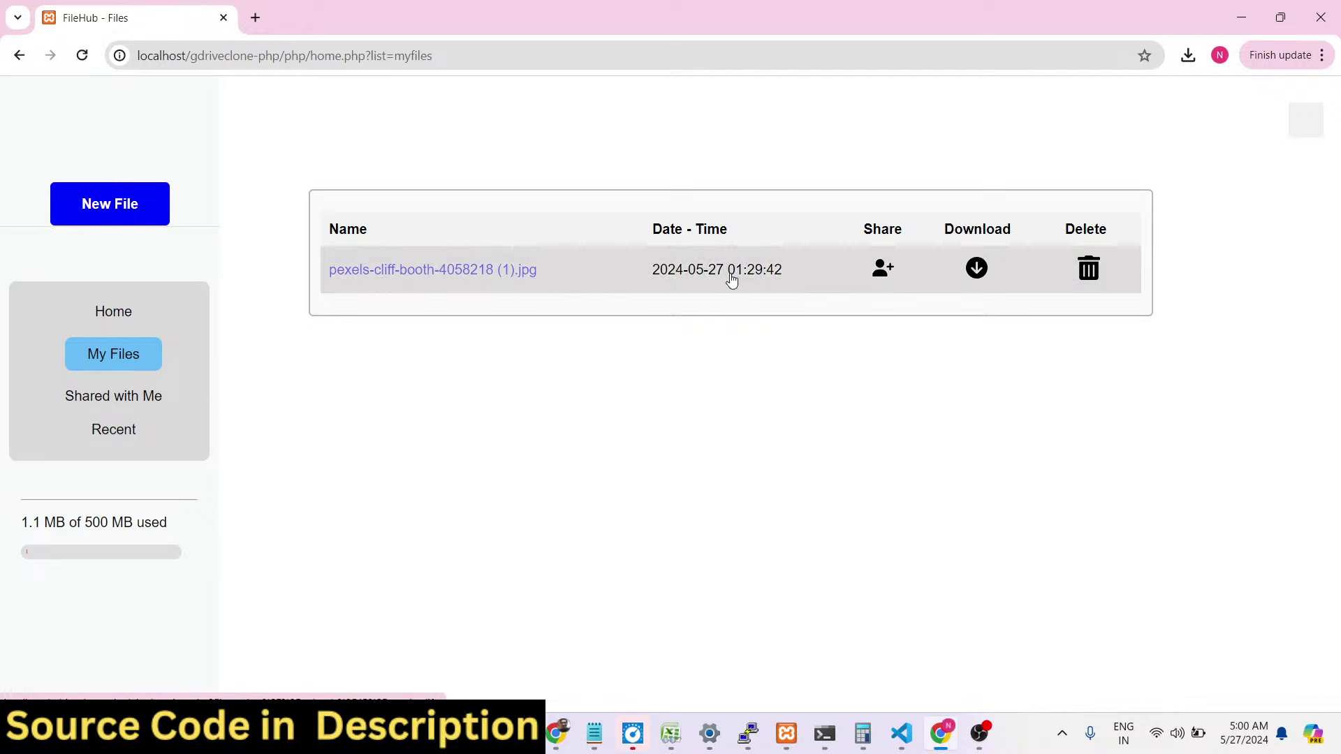
Download the cliff photo, view it, then delete it from the account.
click(977, 271)
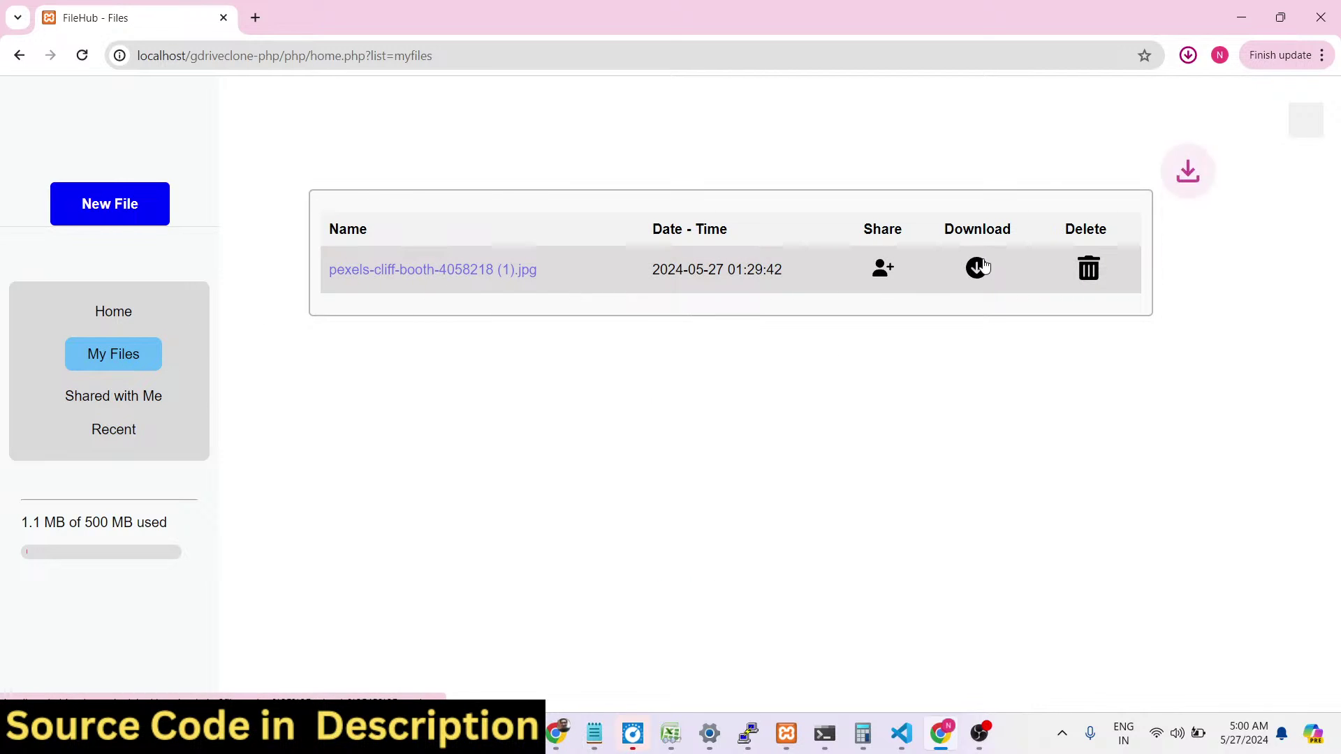
click(1120, 112)
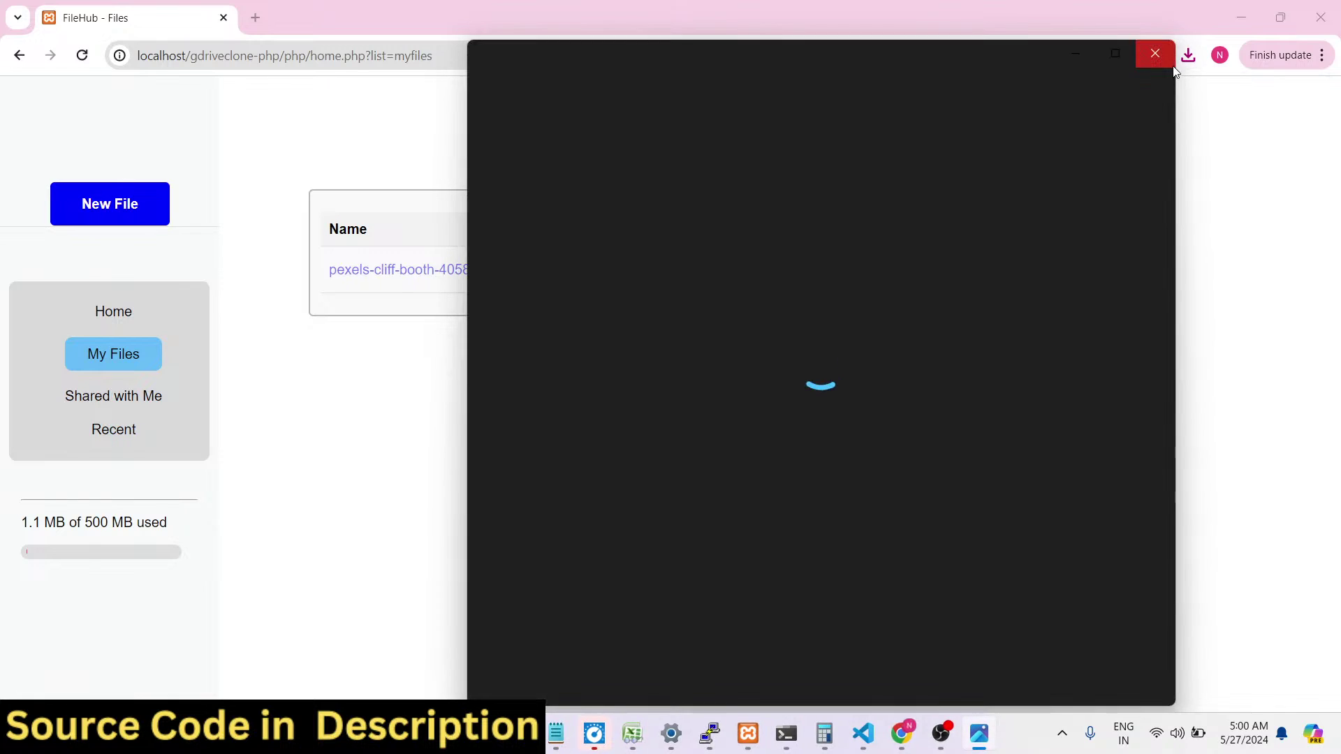
click(1171, 63)
click(1062, 283)
click(705, 183)
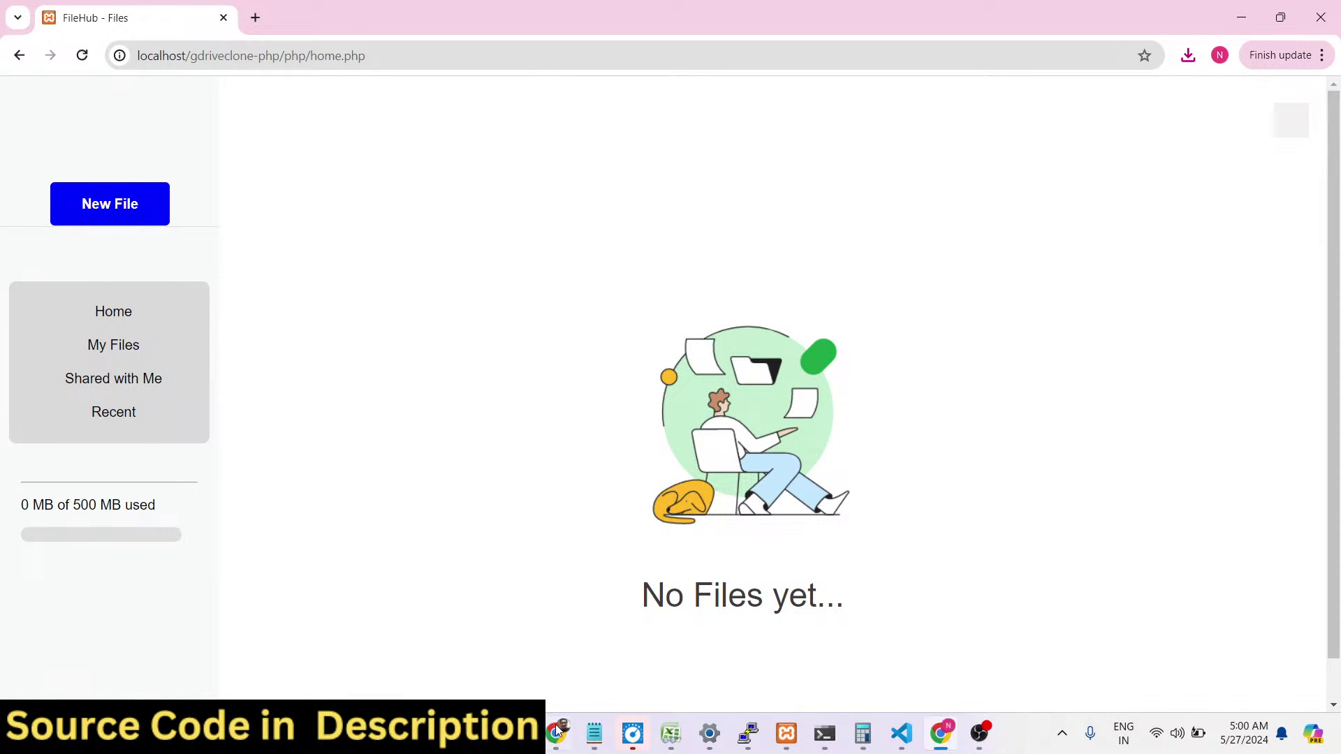
Switch to the other account's window, checking phpMyAdmin's permissions table and the FileHub file list.
click(556, 734)
click(517, 9)
click(410, 8)
click(489, 8)
click(433, 6)
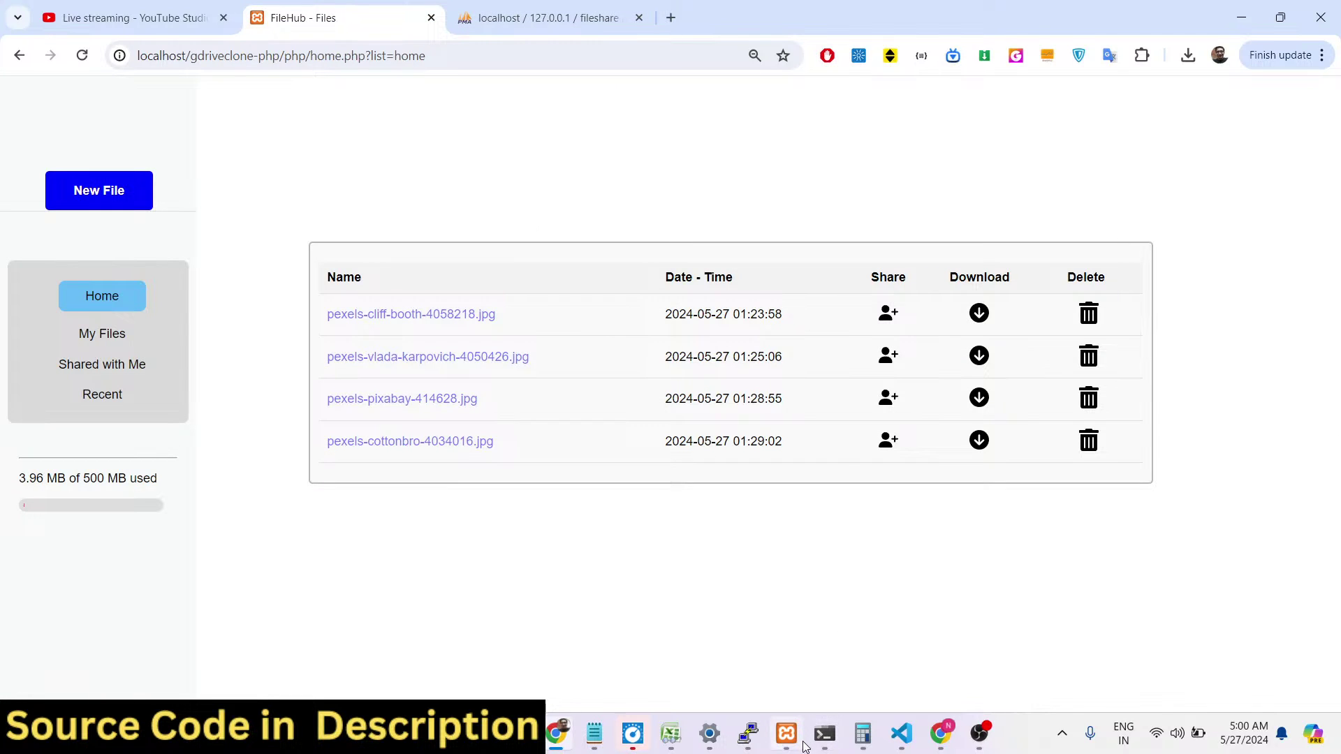
Bring Visual Studio Code to the front, showing the project's index.php.
click(901, 733)
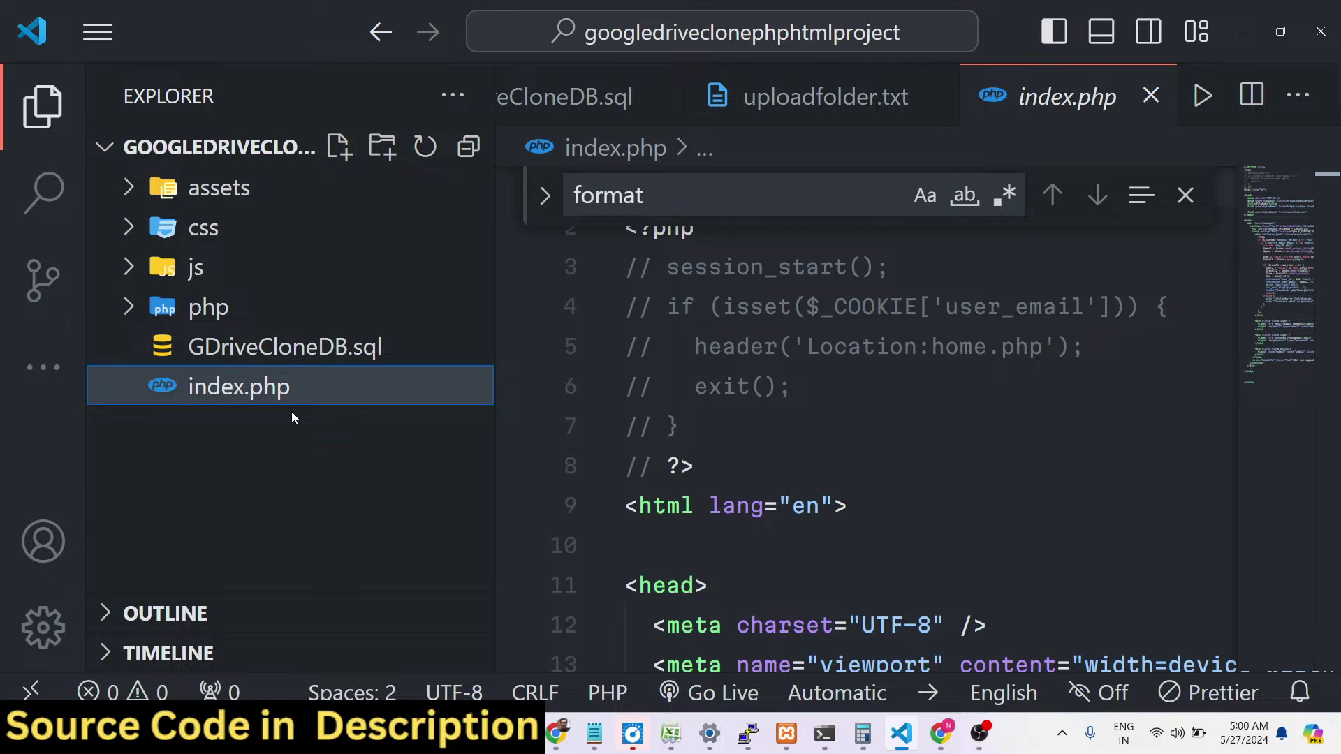
Expand and collapse the css, js, php and assets folders, then open GDriveCloneDB.sql.
click(252, 237)
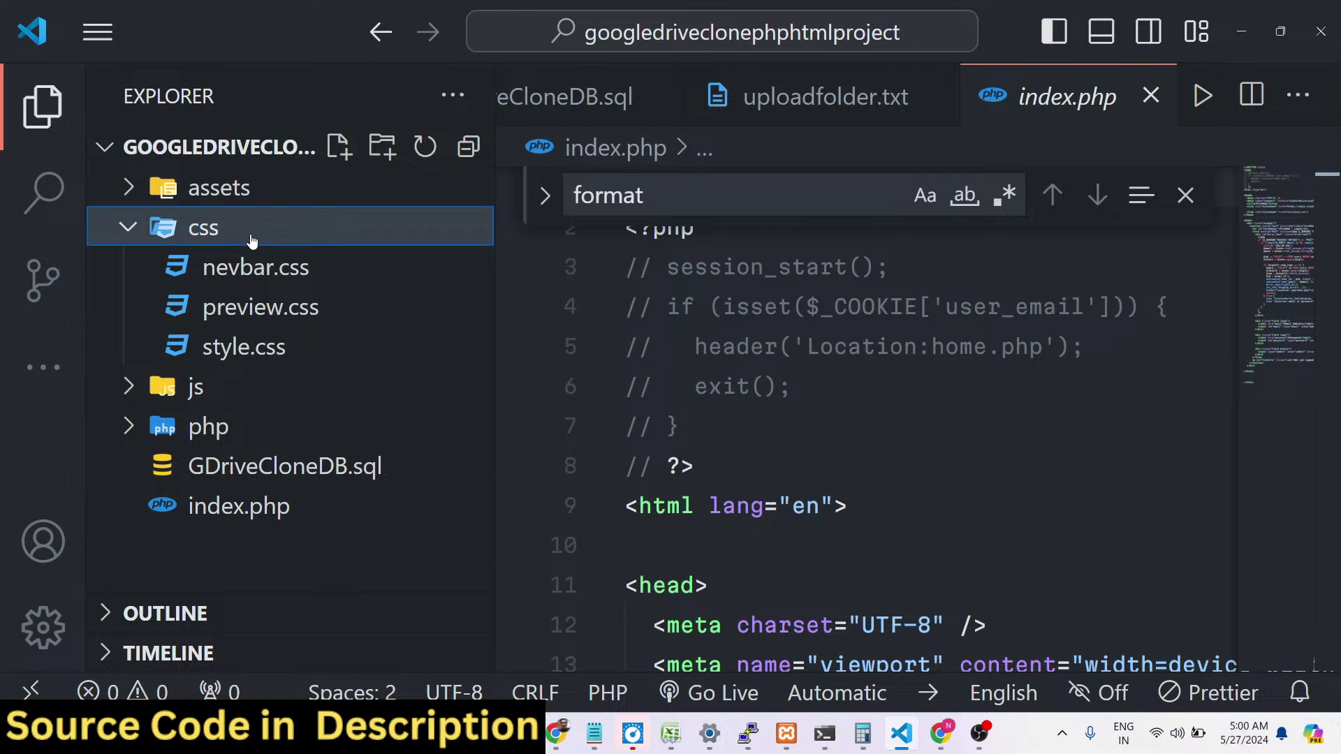
click(251, 239)
click(252, 266)
click(251, 266)
click(255, 308)
scroll(315, 391, down, 5)
scroll(320, 390, up, 5)
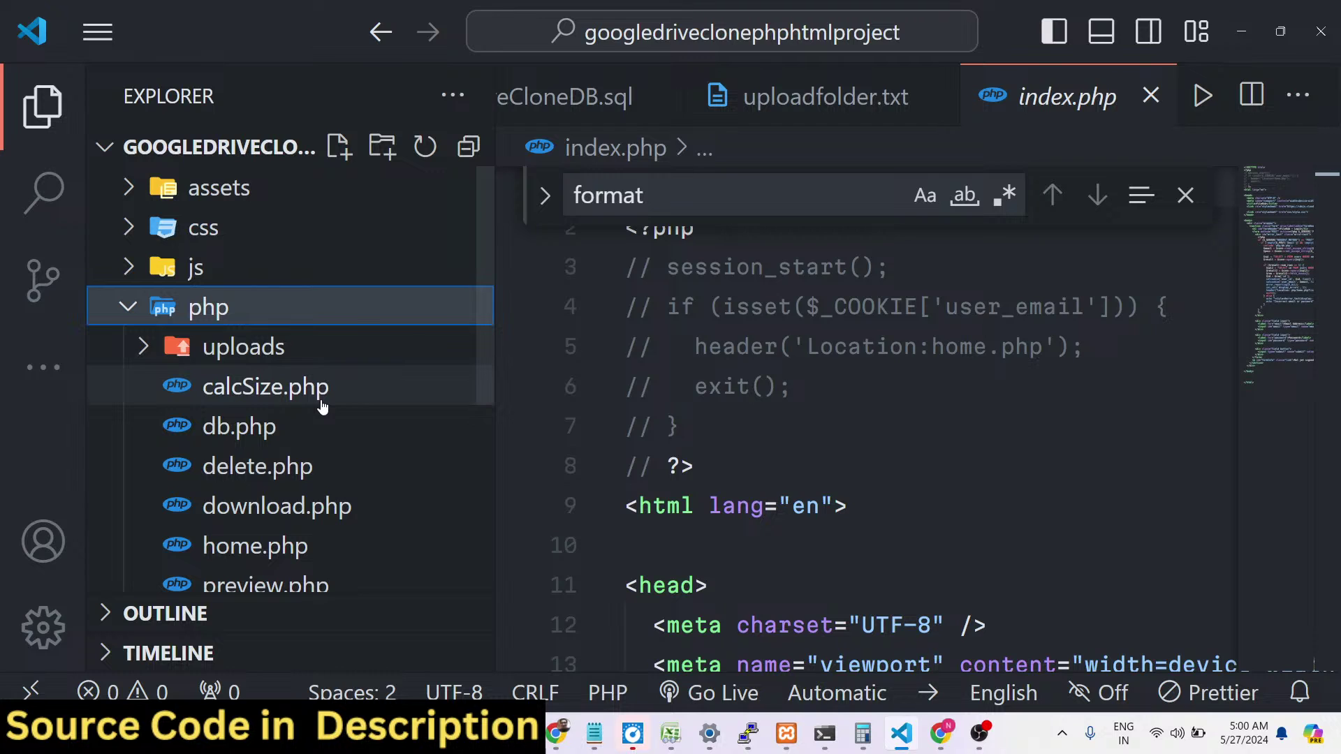
click(207, 197)
click(207, 195)
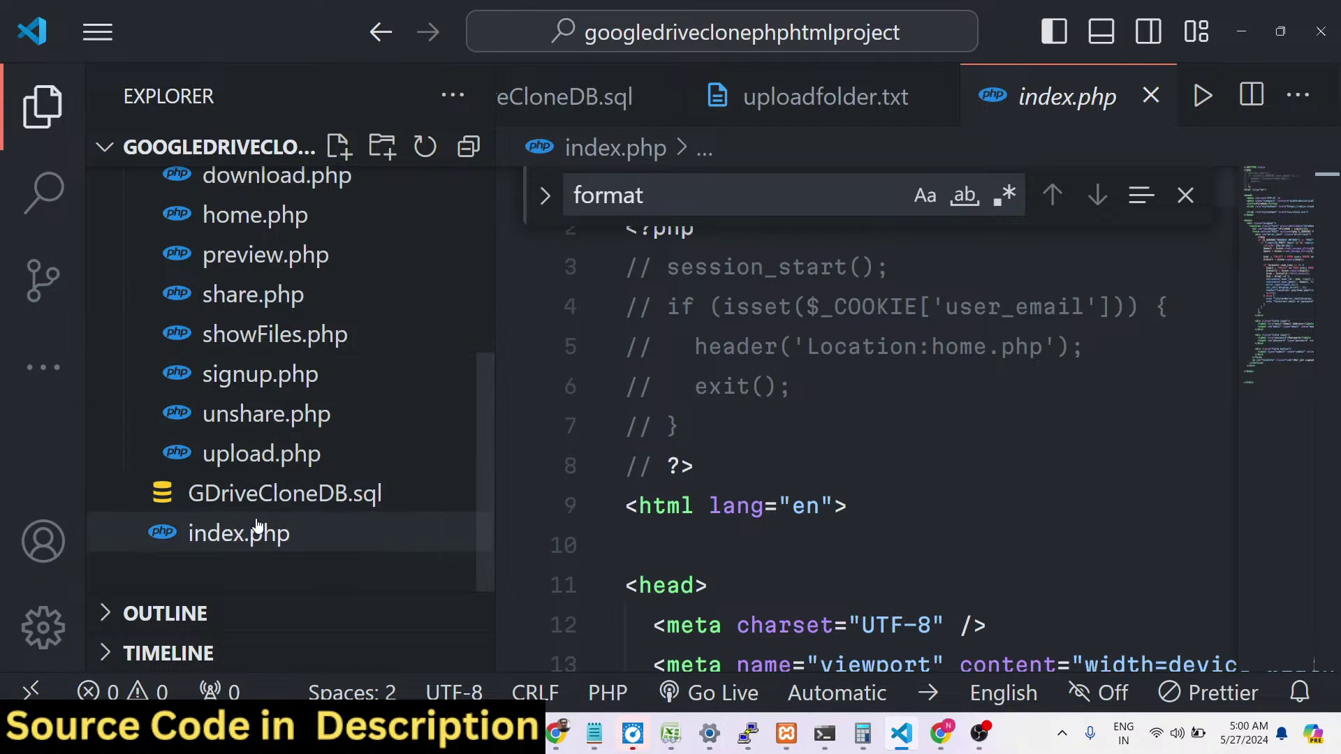
click(257, 532)
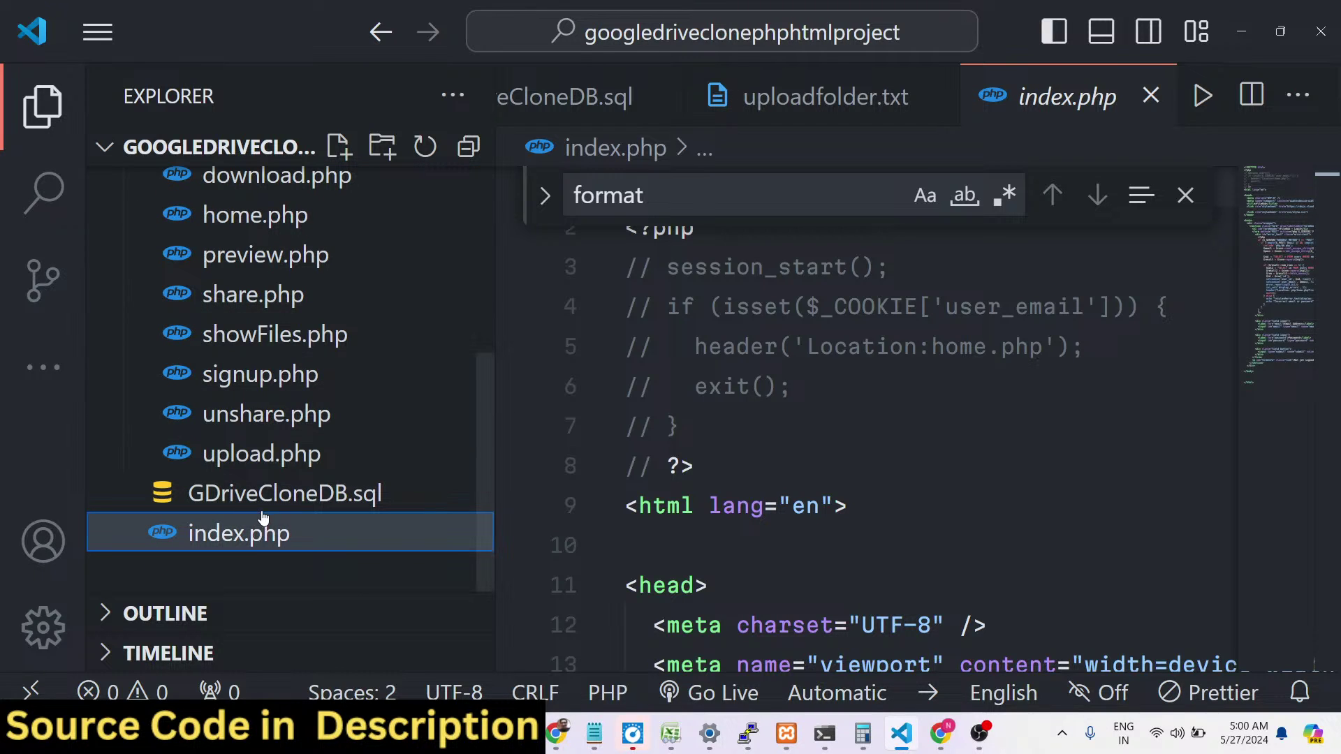
click(280, 493)
Bring up XAMPP Control Panel over the browser and drag it to the upper centre.
click(557, 734)
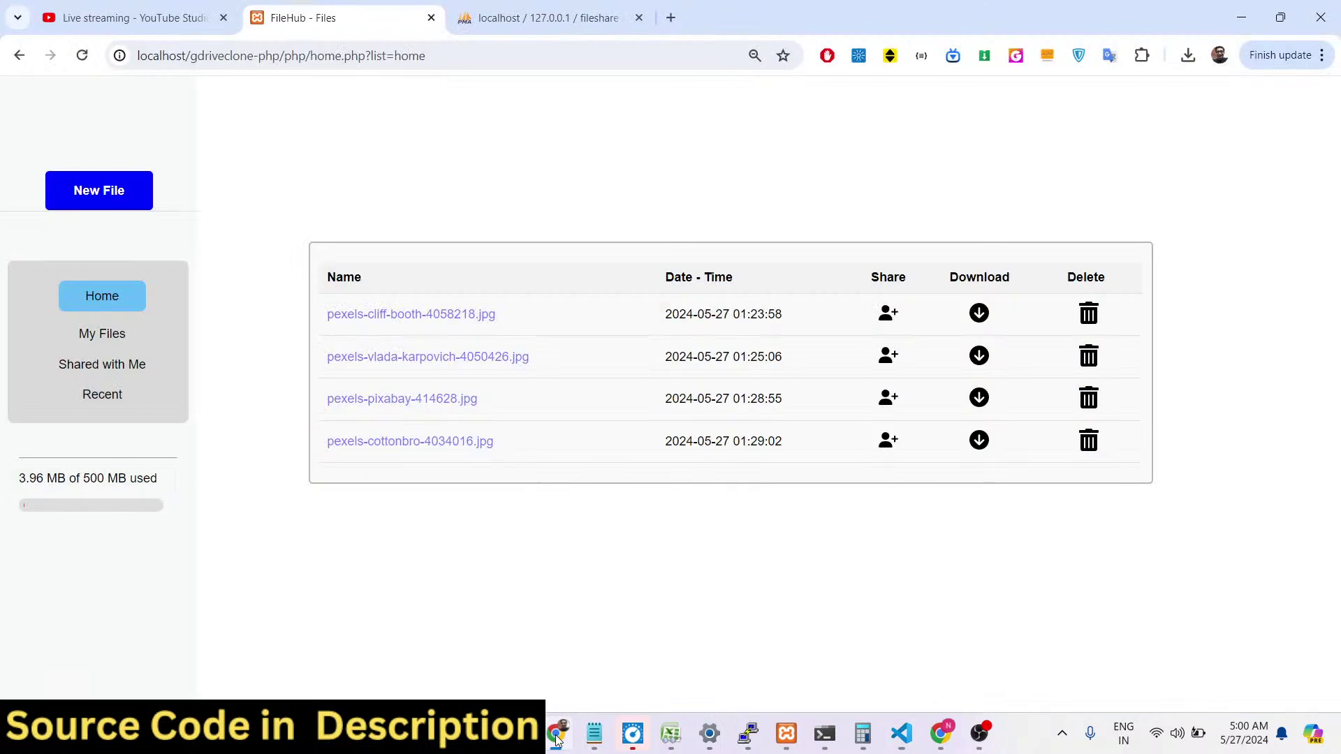
click(797, 735)
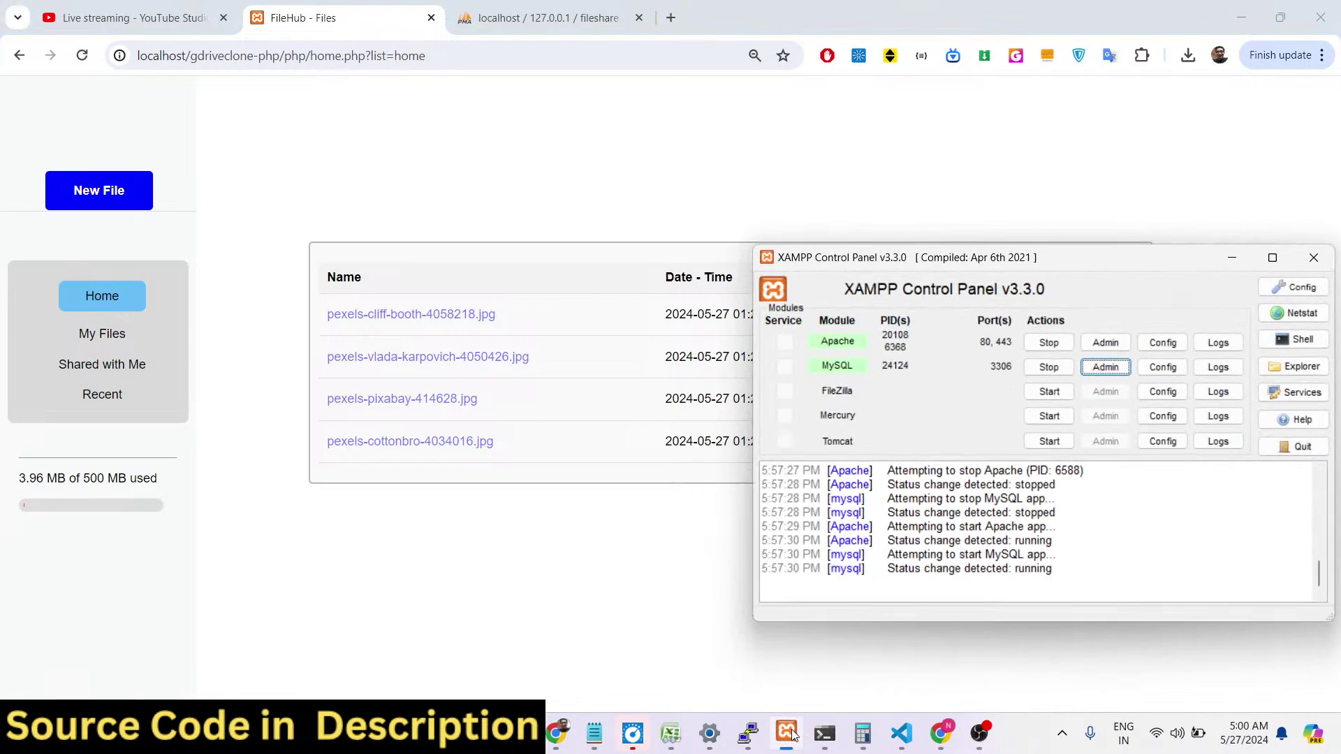
drag(966, 262, 649, 204)
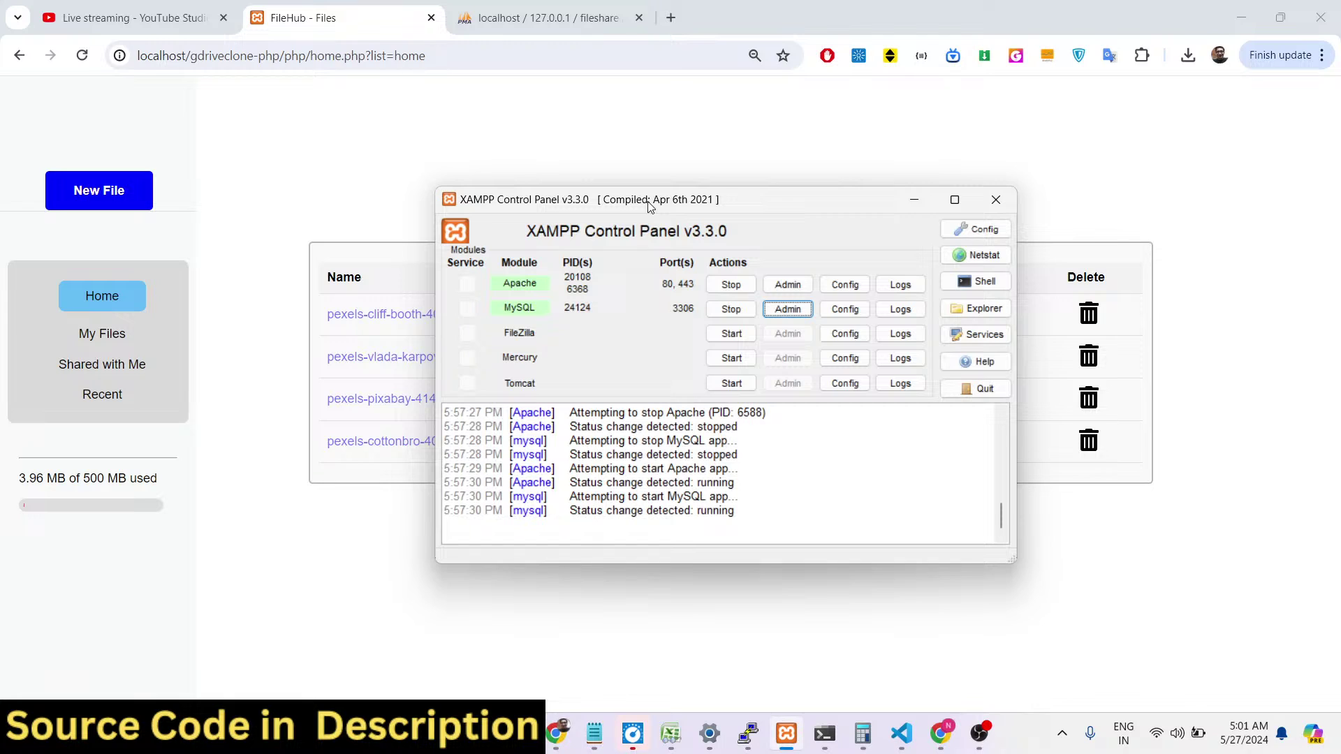
drag(566, 203, 544, 145)
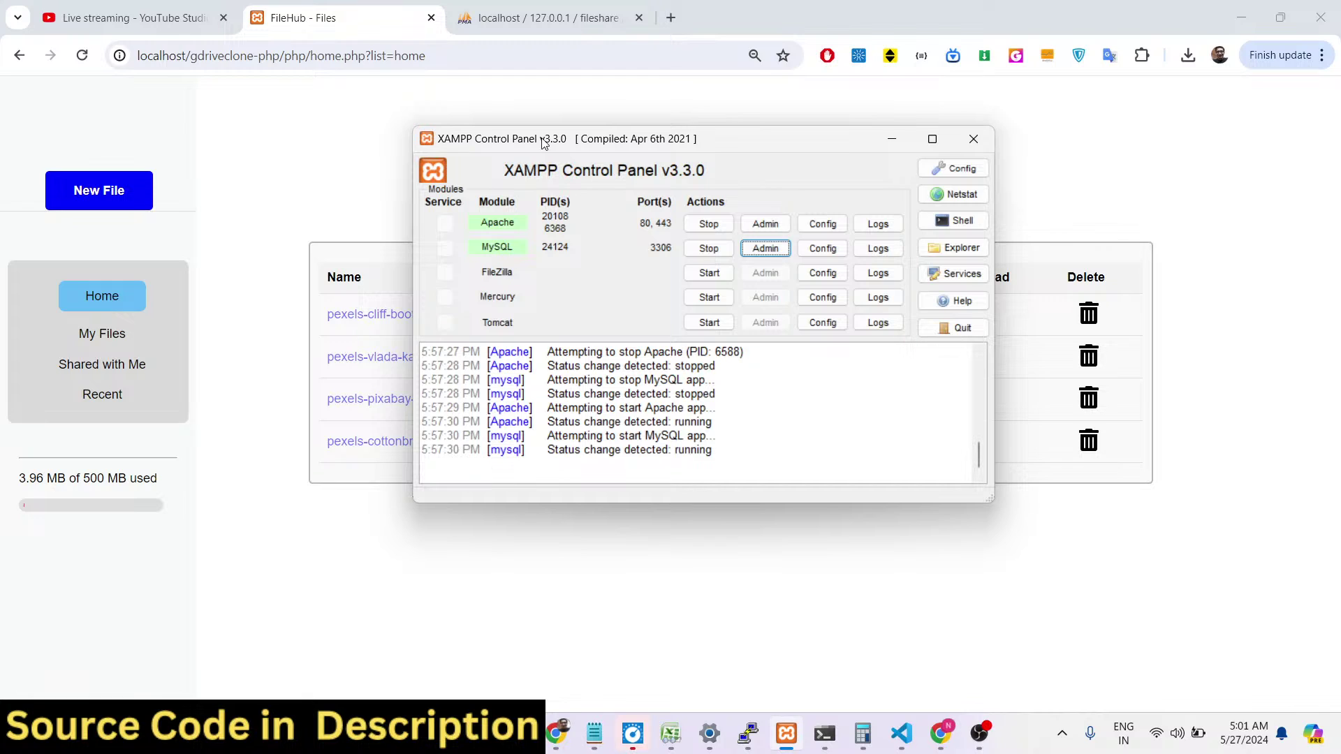
Google 'xammp congrol panel download' in a new tab, then open the Windows Start menu.
click(670, 17)
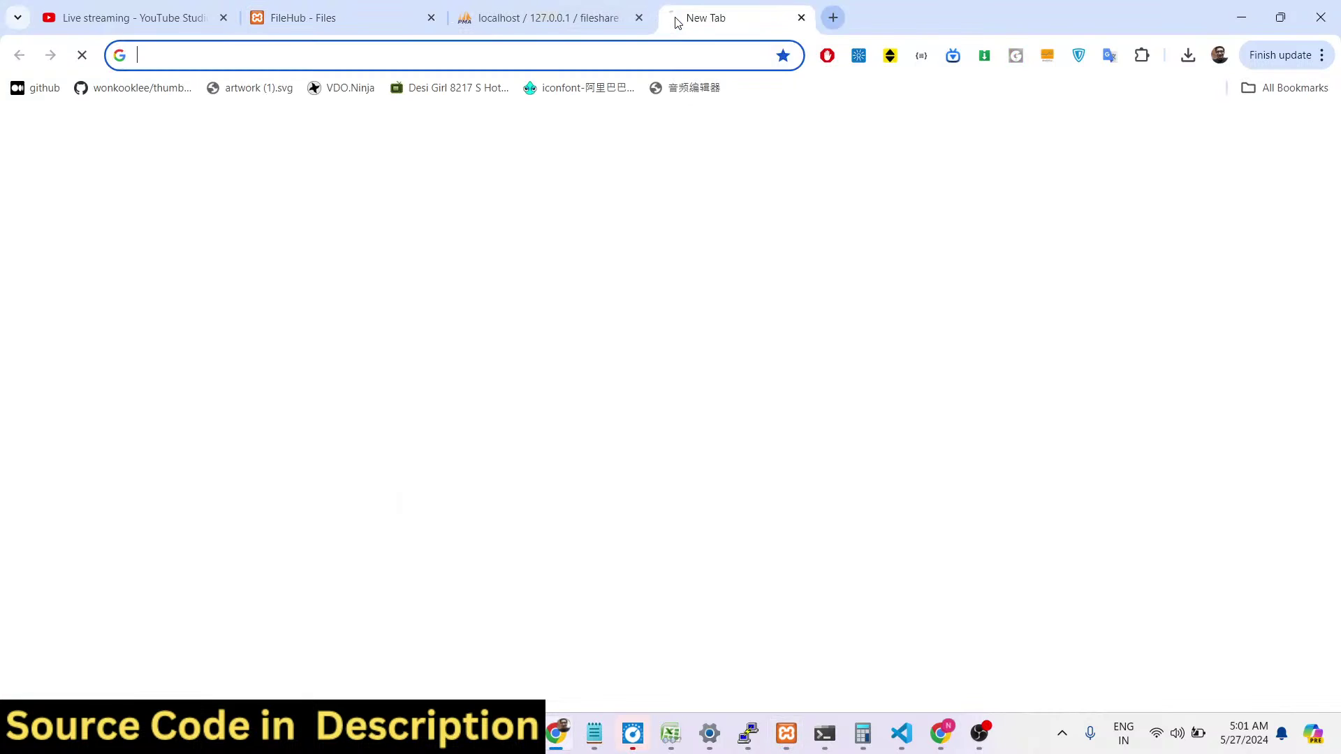
text(xammp cong)
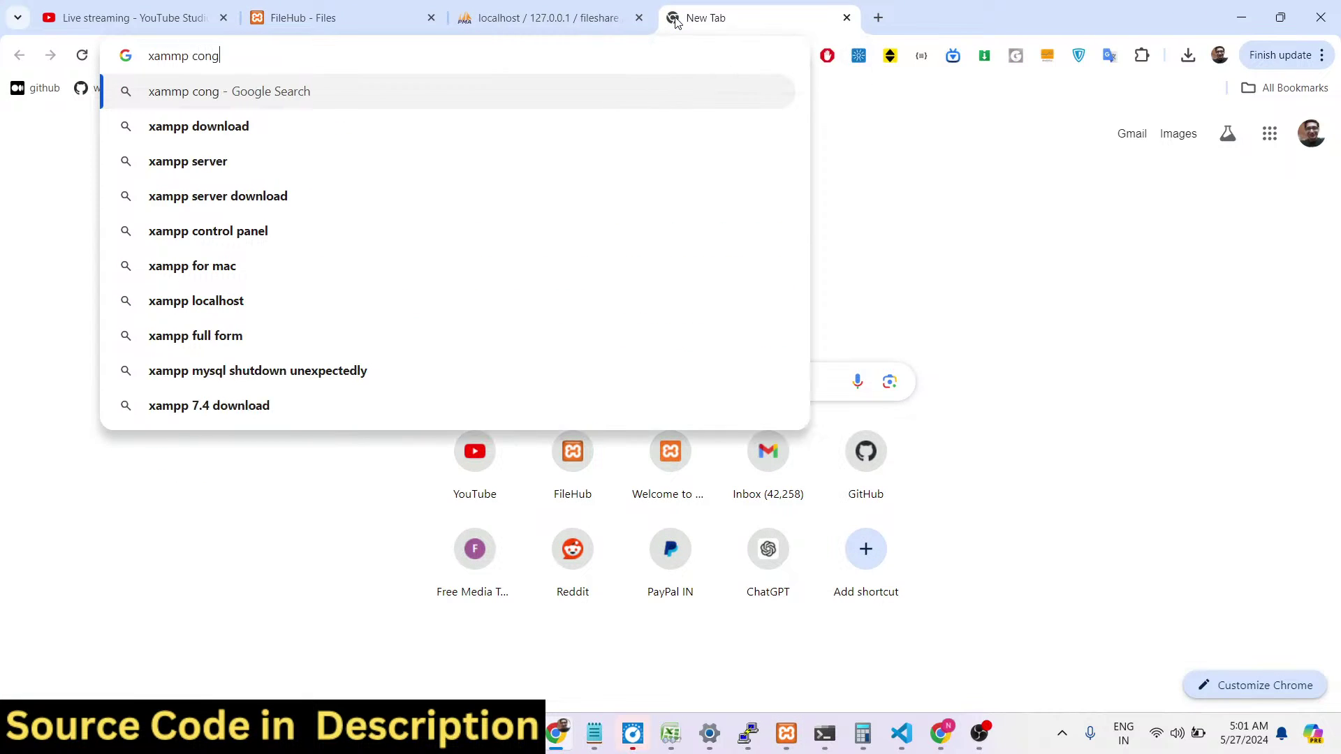
text(rol panel download)
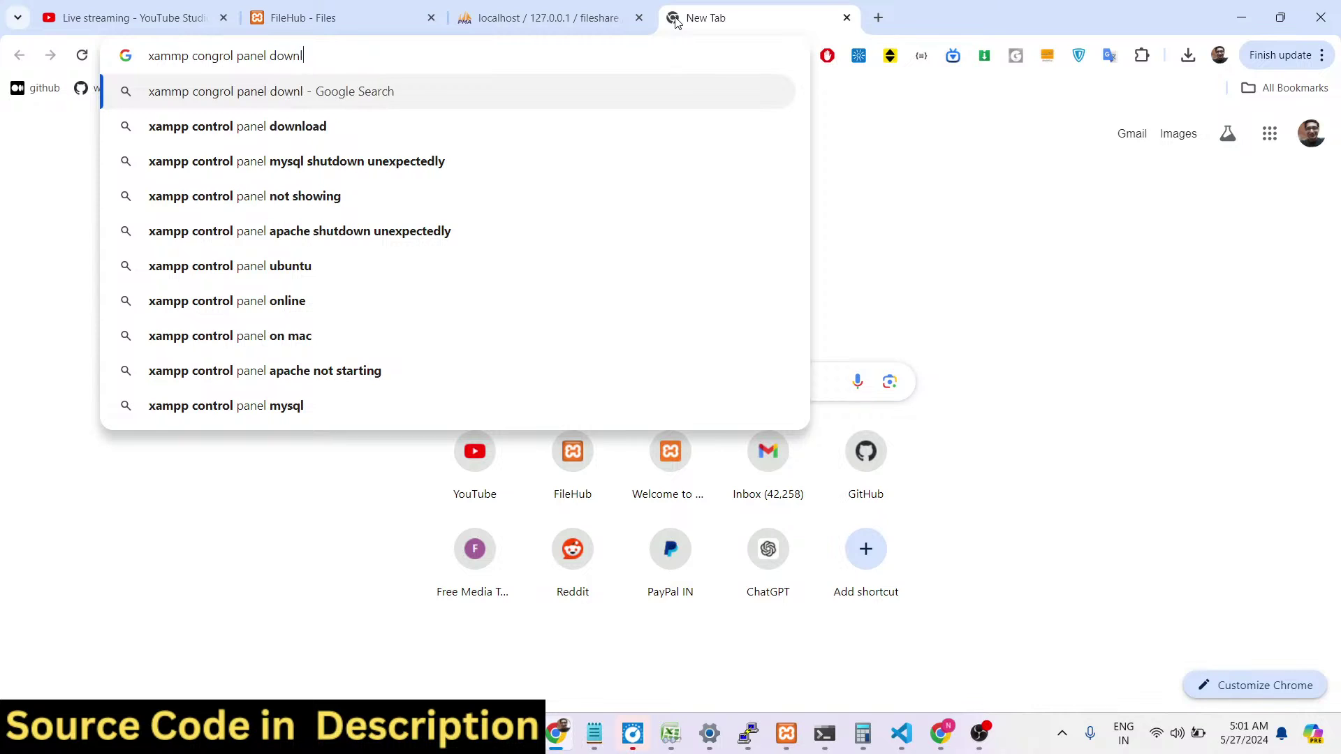
key(Return)
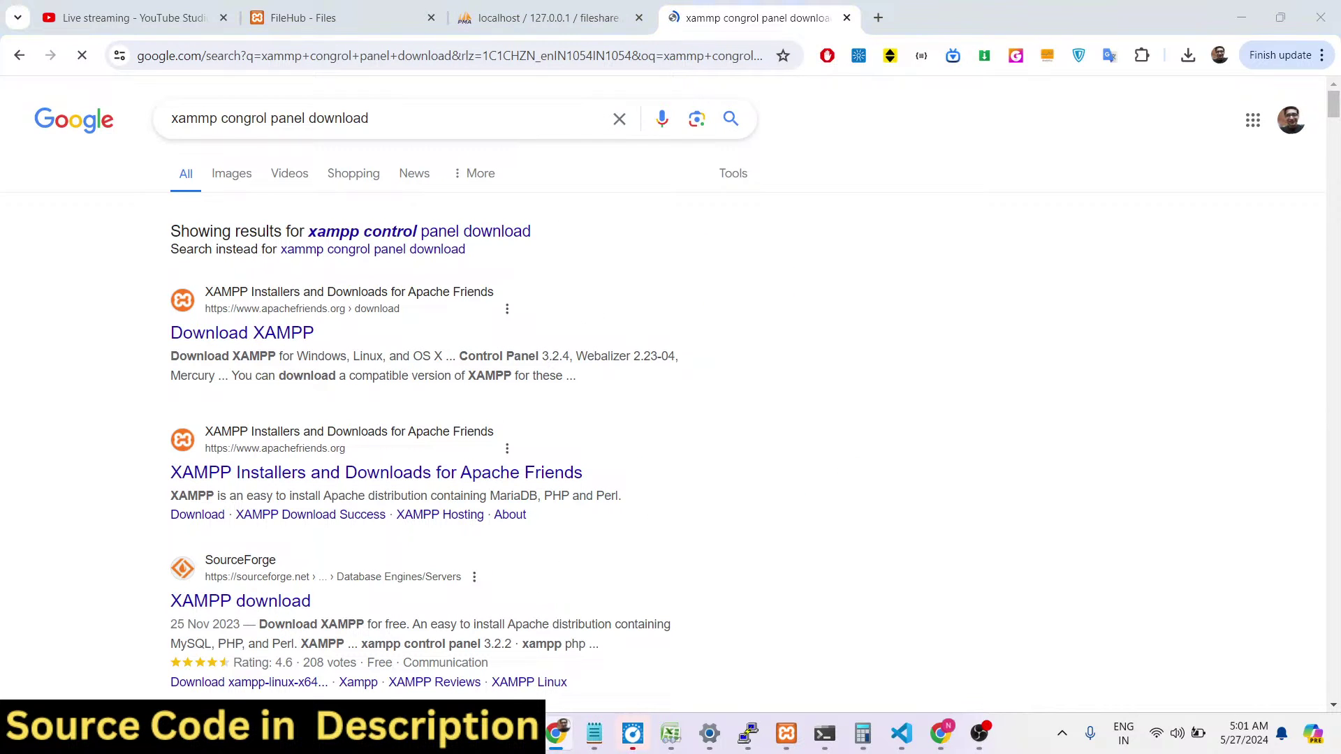
key(super)
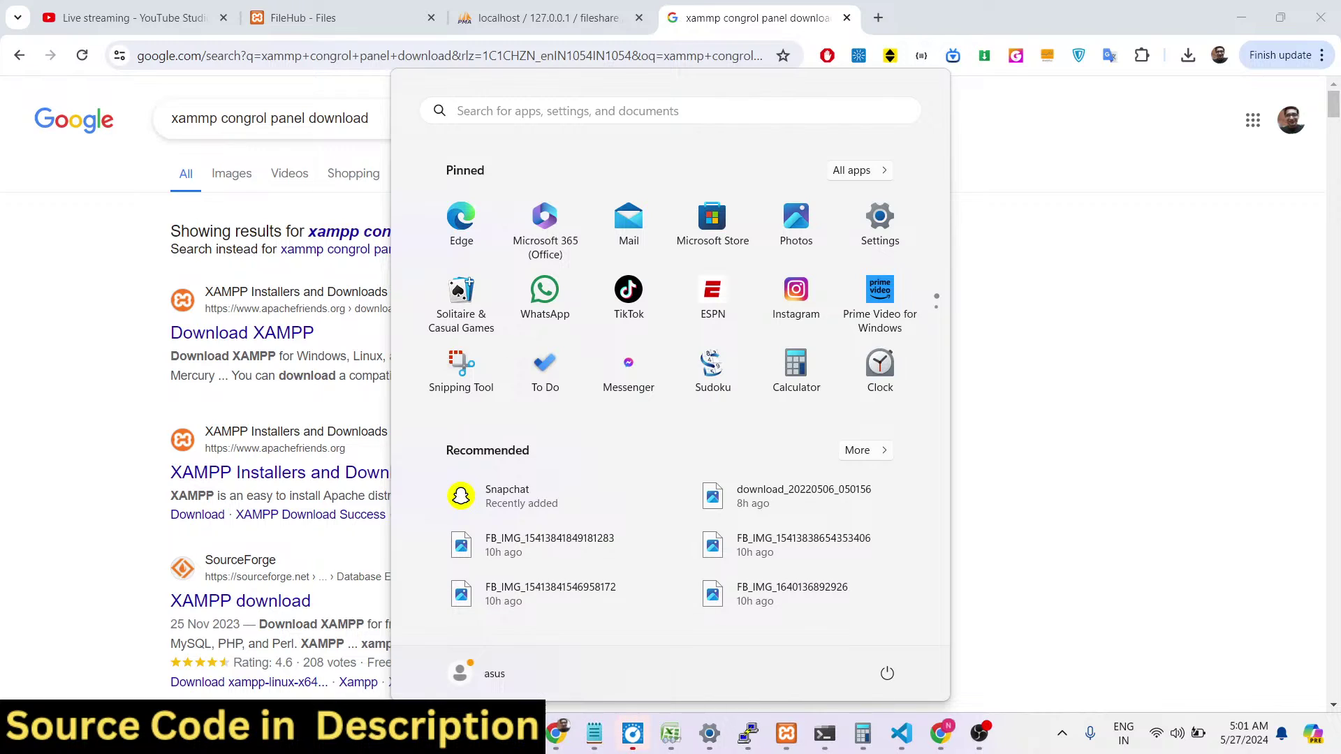
Browse File Explorer to C:\xampp\htdocs, then return to the FileHub tab in Chrome.
click(517, 733)
click(419, 628)
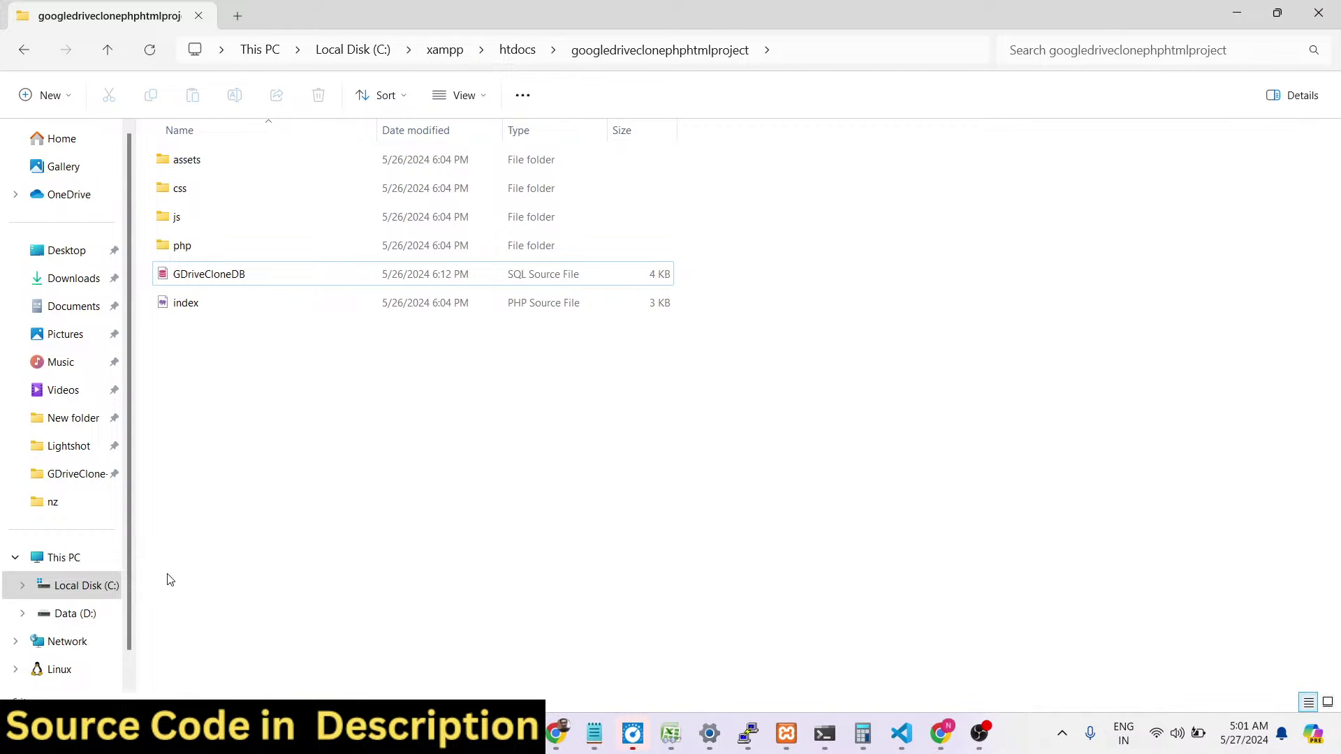
click(66, 557)
double_click(312, 190)
scroll(307, 489, down, 1)
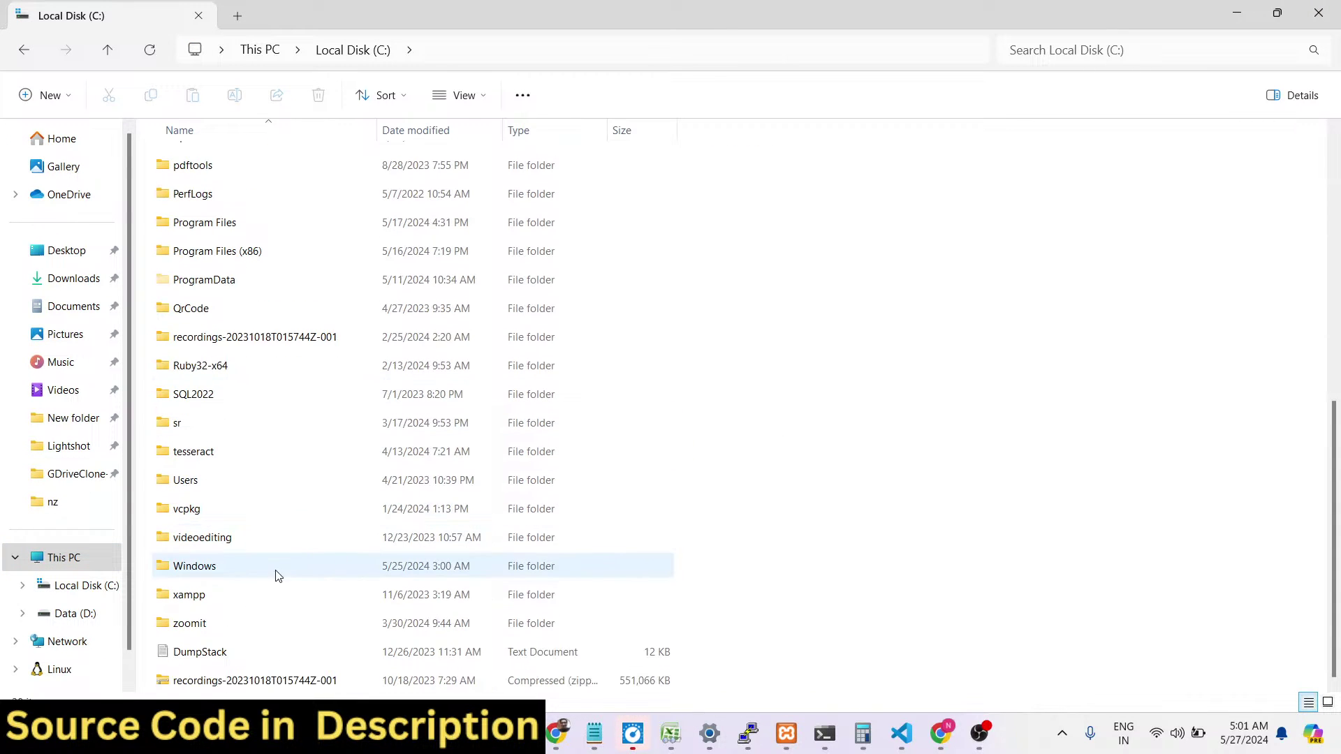
double_click(253, 595)
click(284, 303)
double_click(284, 302)
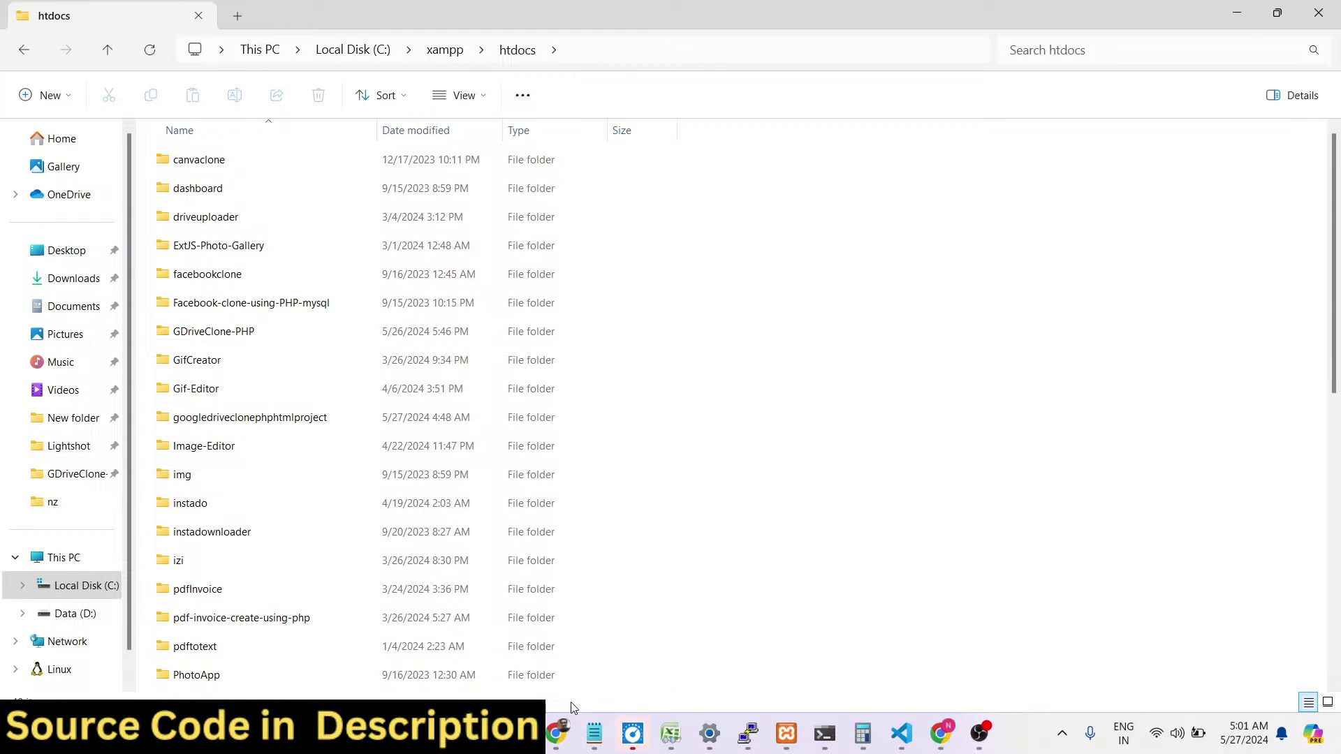
click(563, 730)
click(328, 17)
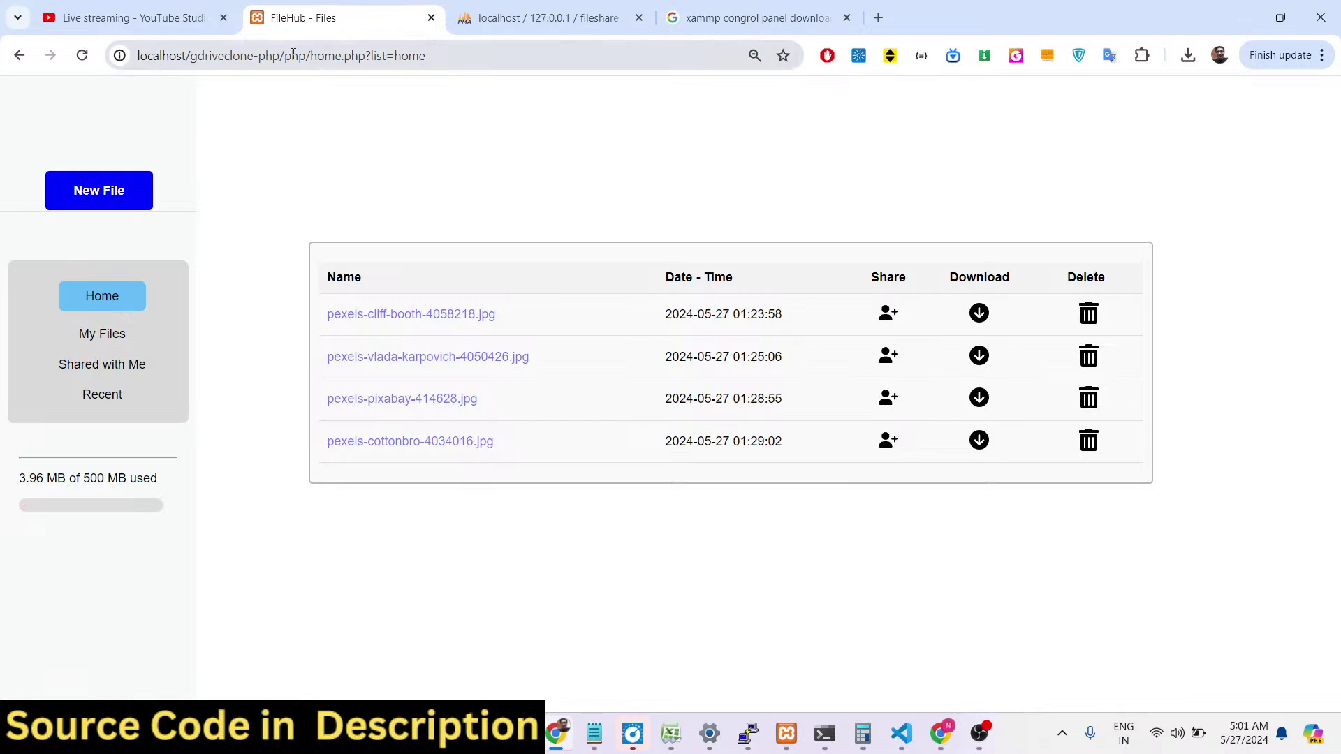
Trim home.php?list=home from the address to load FileHub's login page.
drag(192, 61, 280, 61)
drag(425, 57, 292, 67)
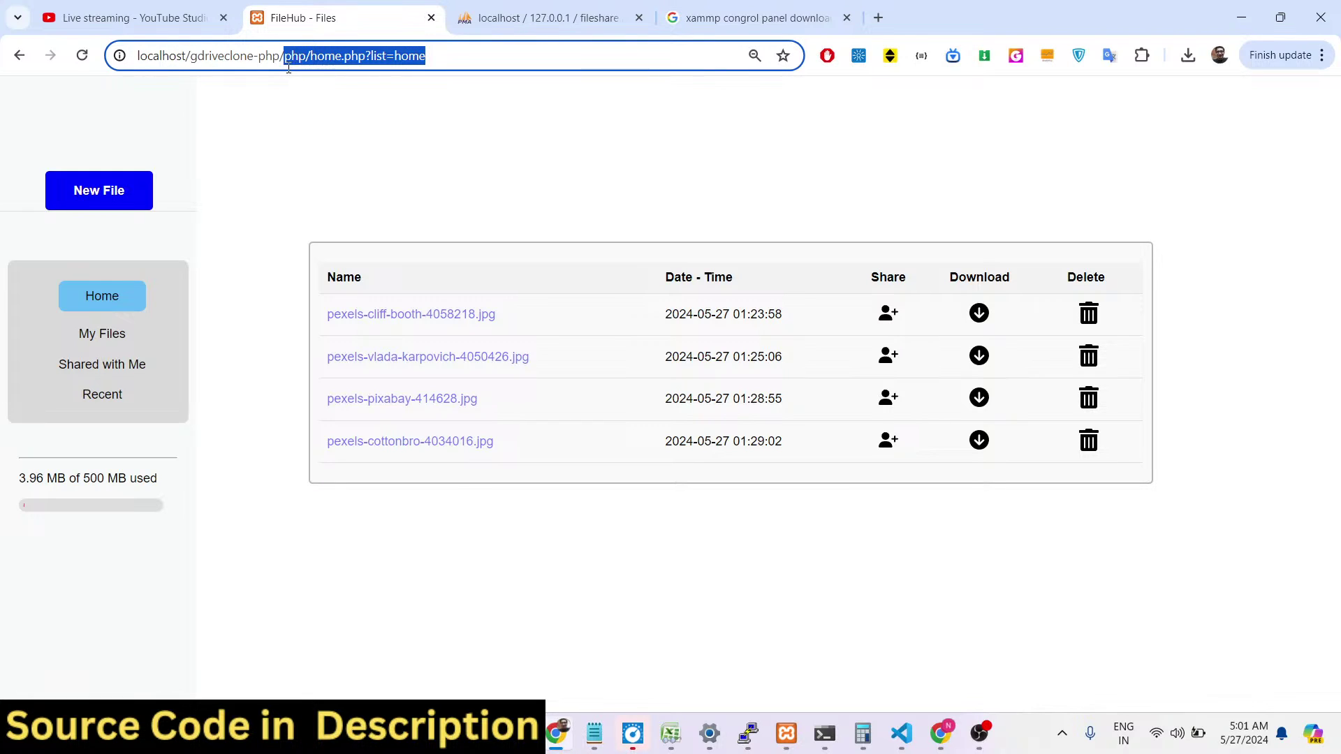
key(BackSpace)
key(Return)
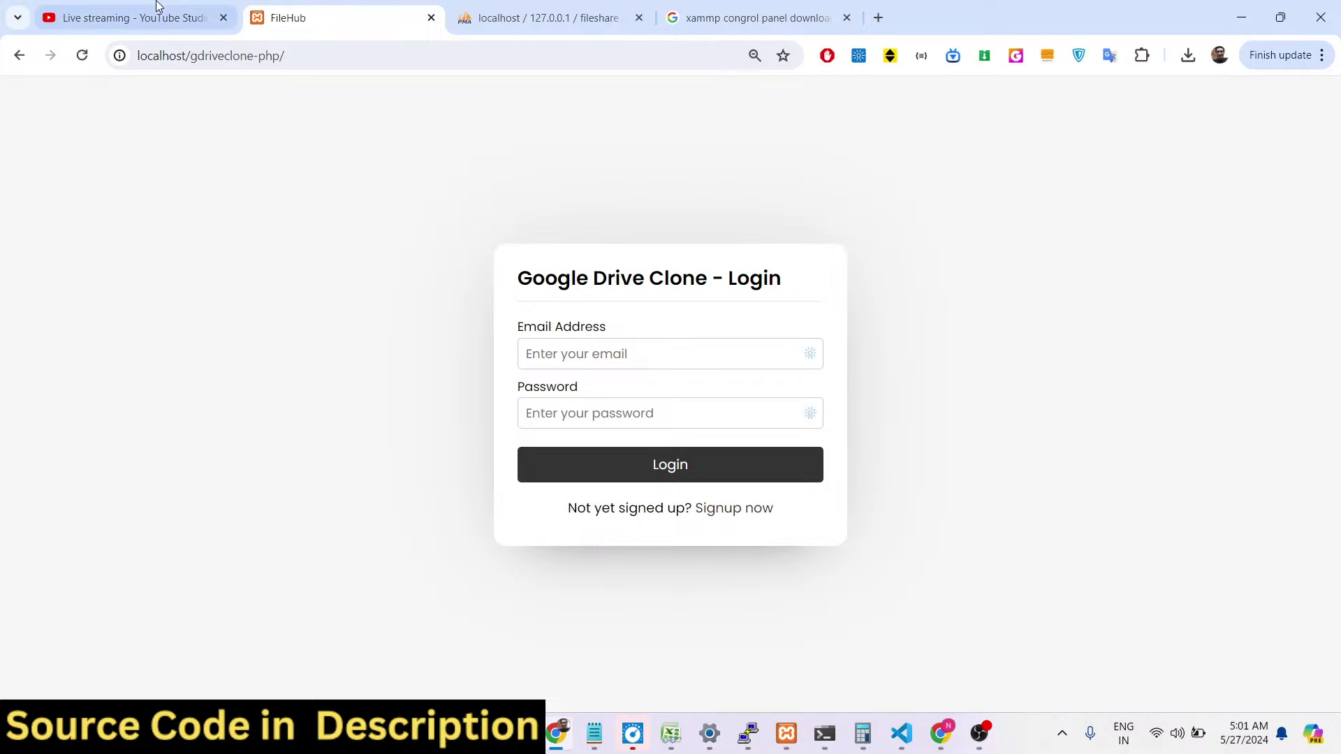
Compare the login and Create Account pages with the users table's accounts 44 and 45.
click(559, 20)
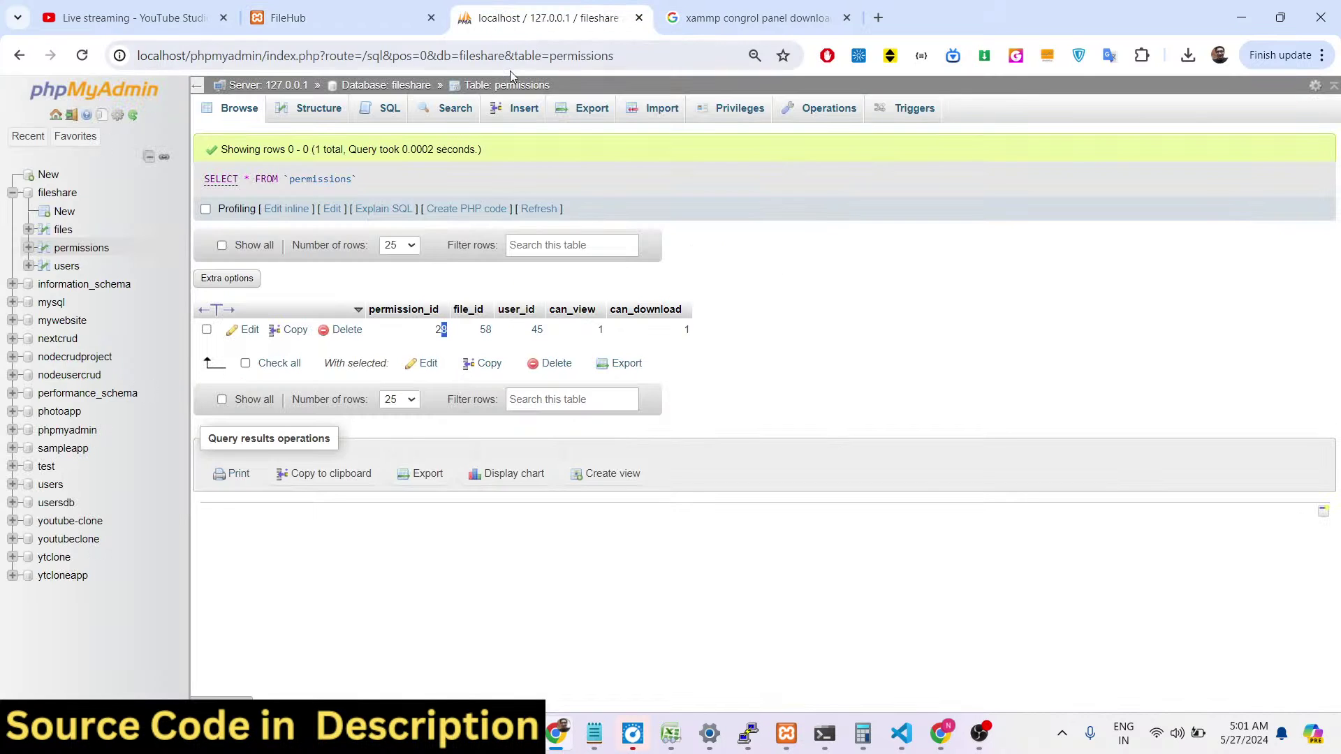
click(63, 267)
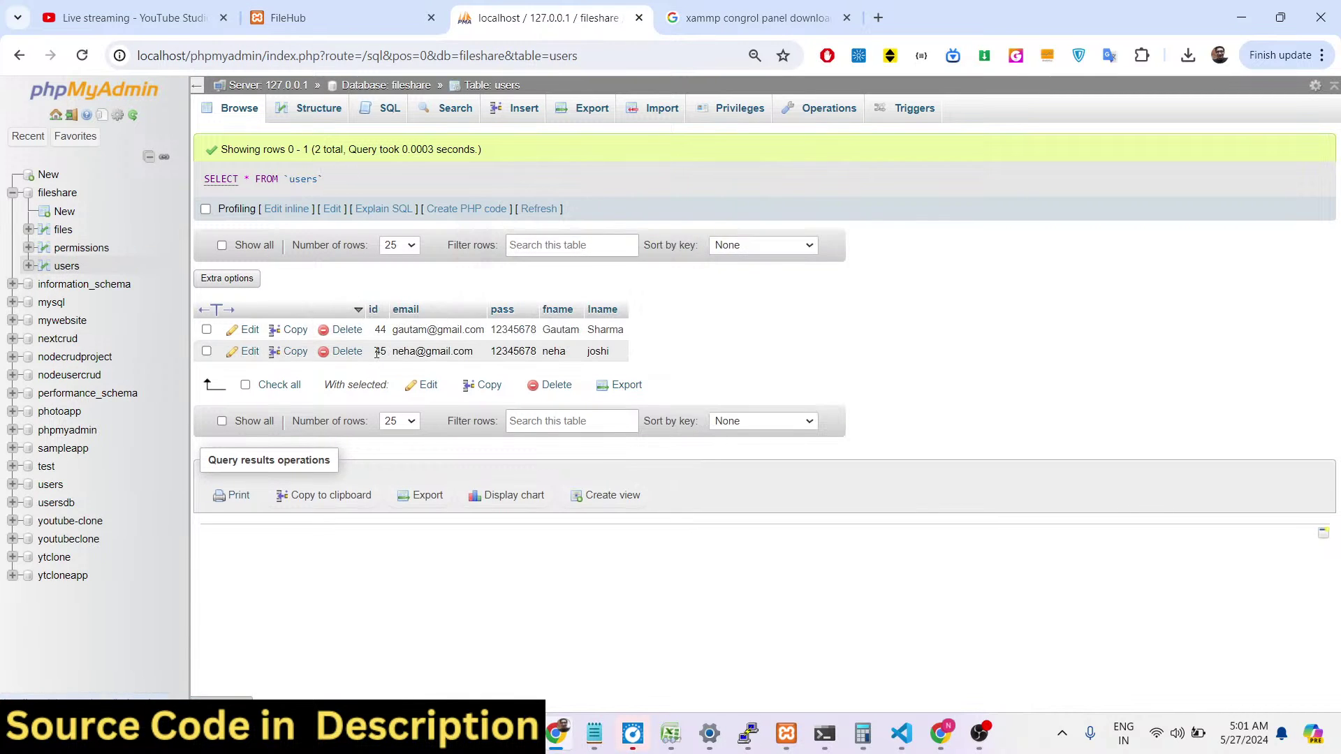
click(377, 7)
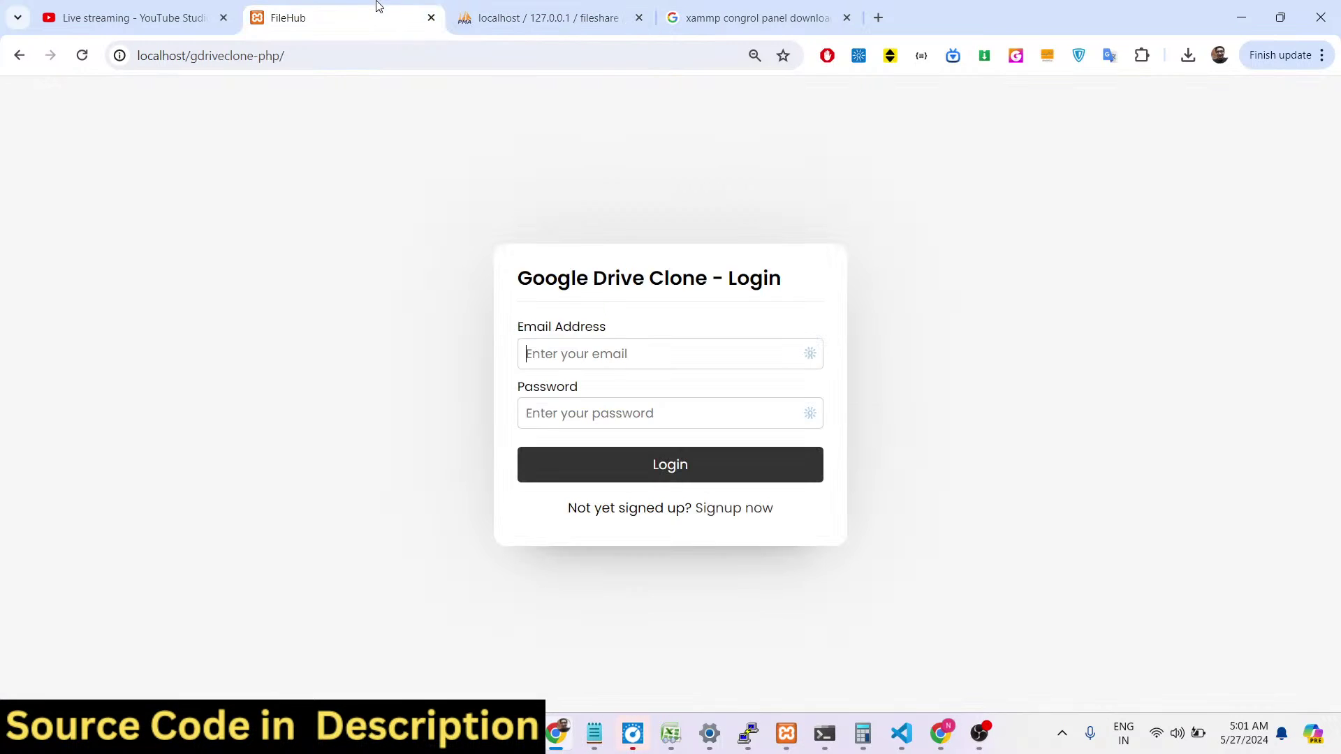
click(718, 511)
click(480, 5)
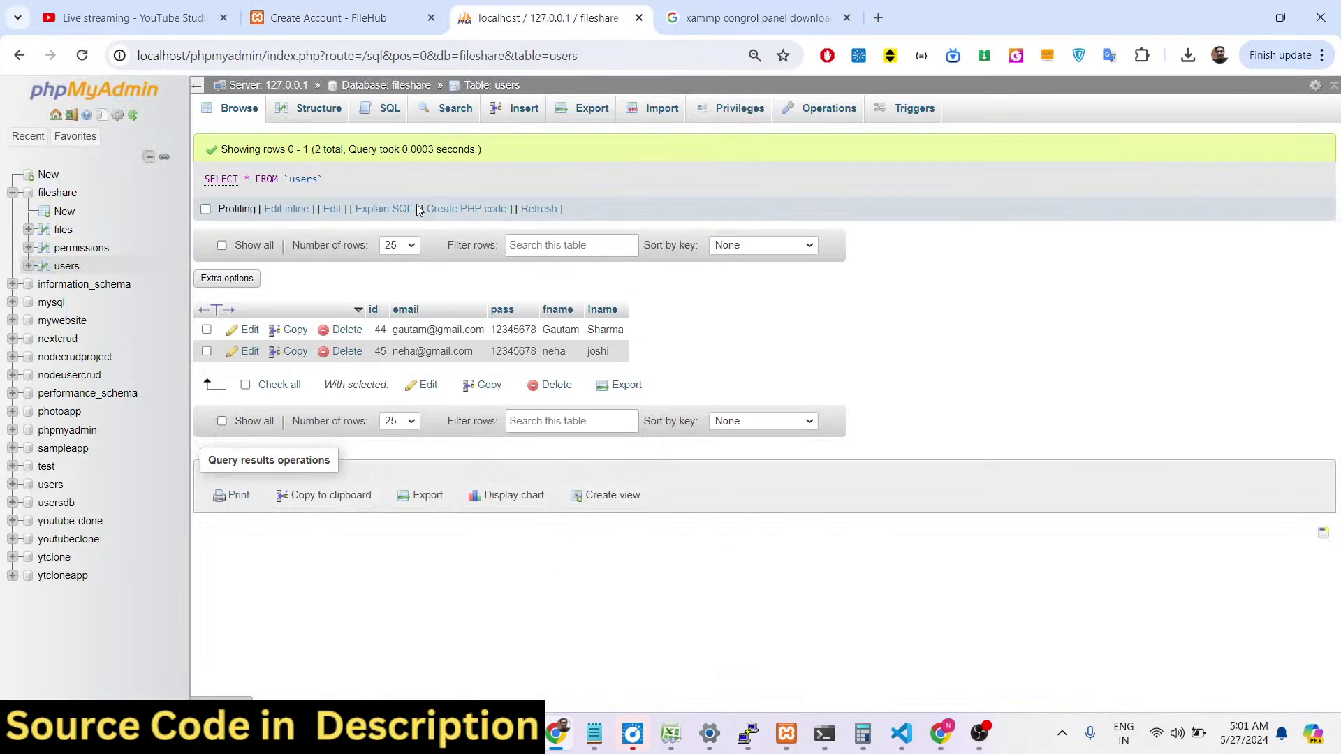
click(371, 15)
click(730, 539)
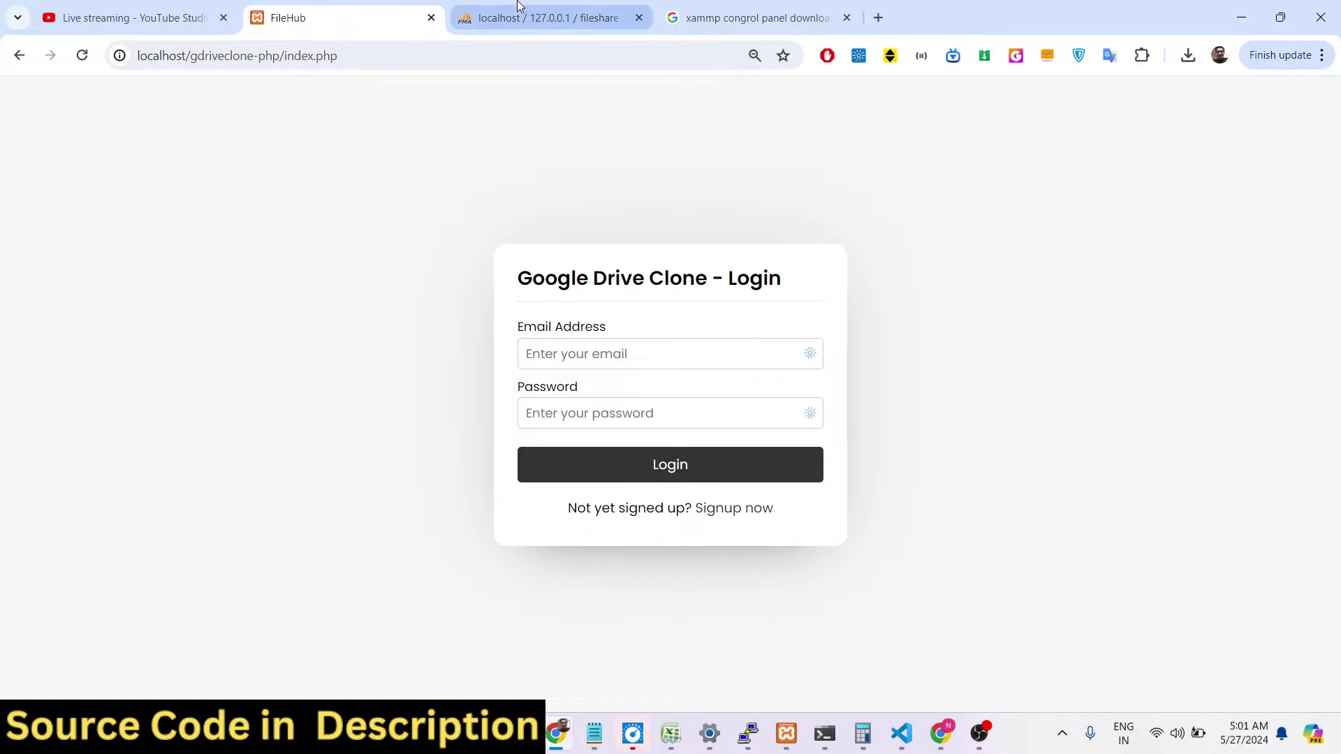
click(482, 8)
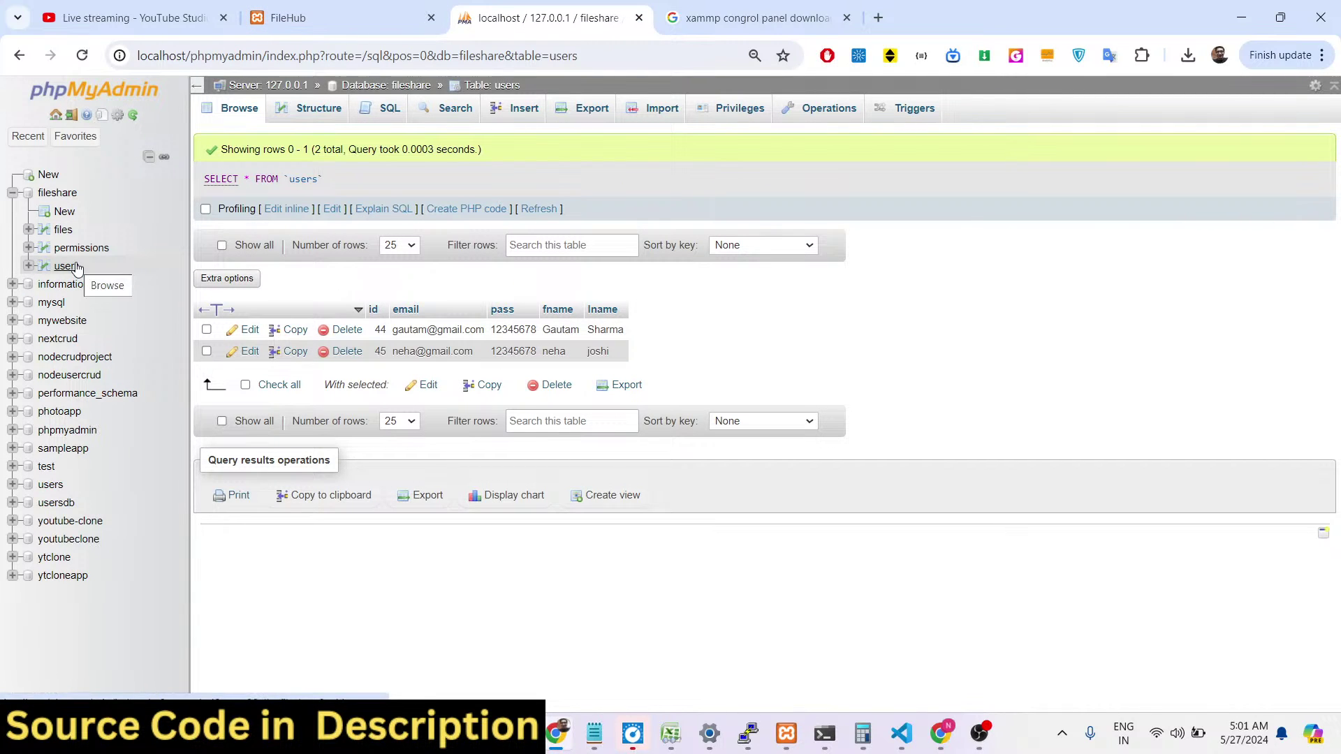
Run DROP DATABASE fileshare from the fileshare database's SQL tab.
click(63, 194)
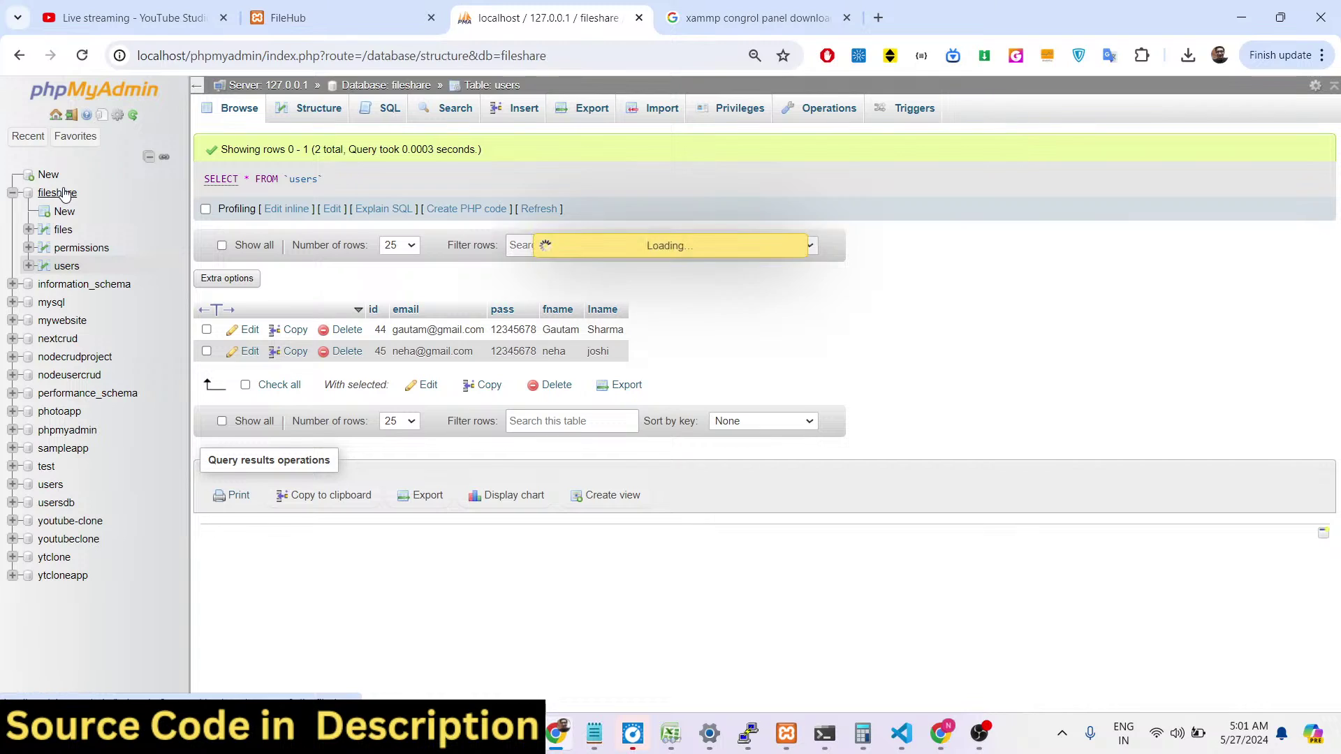
click(316, 109)
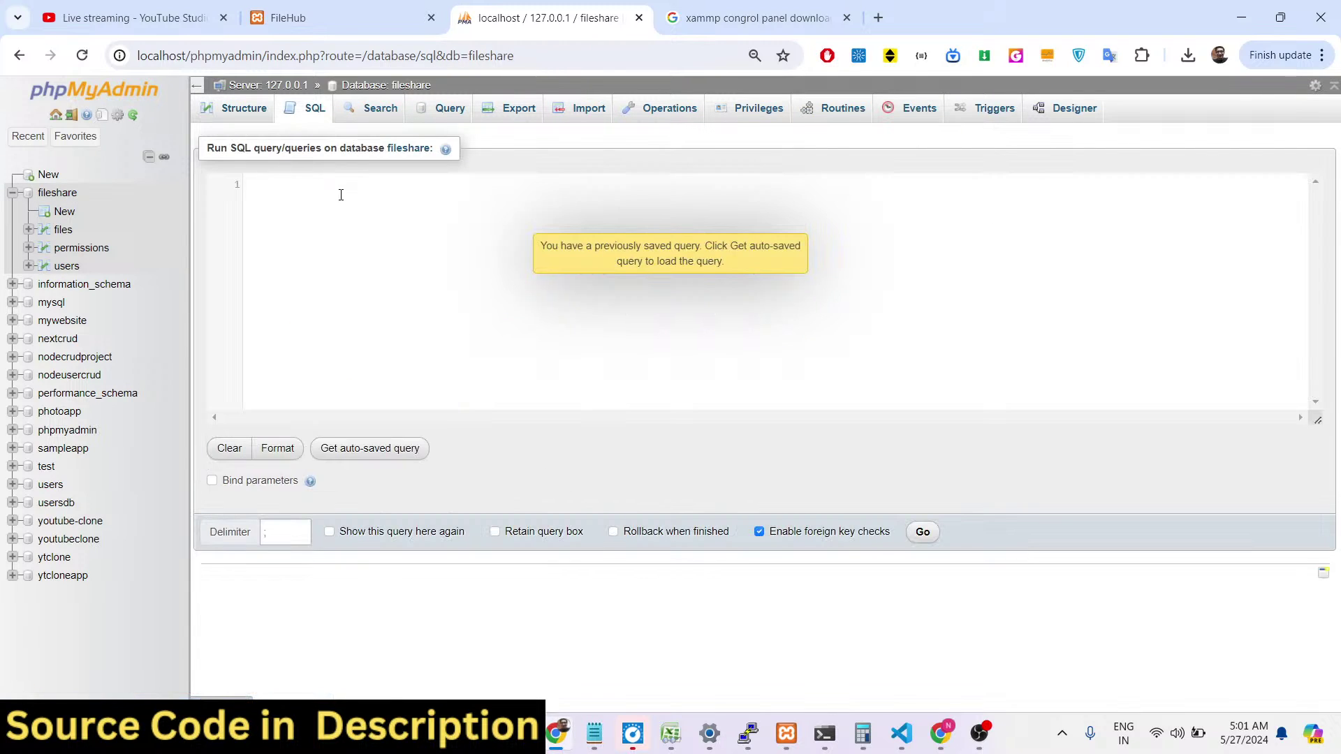
text(drop dat)
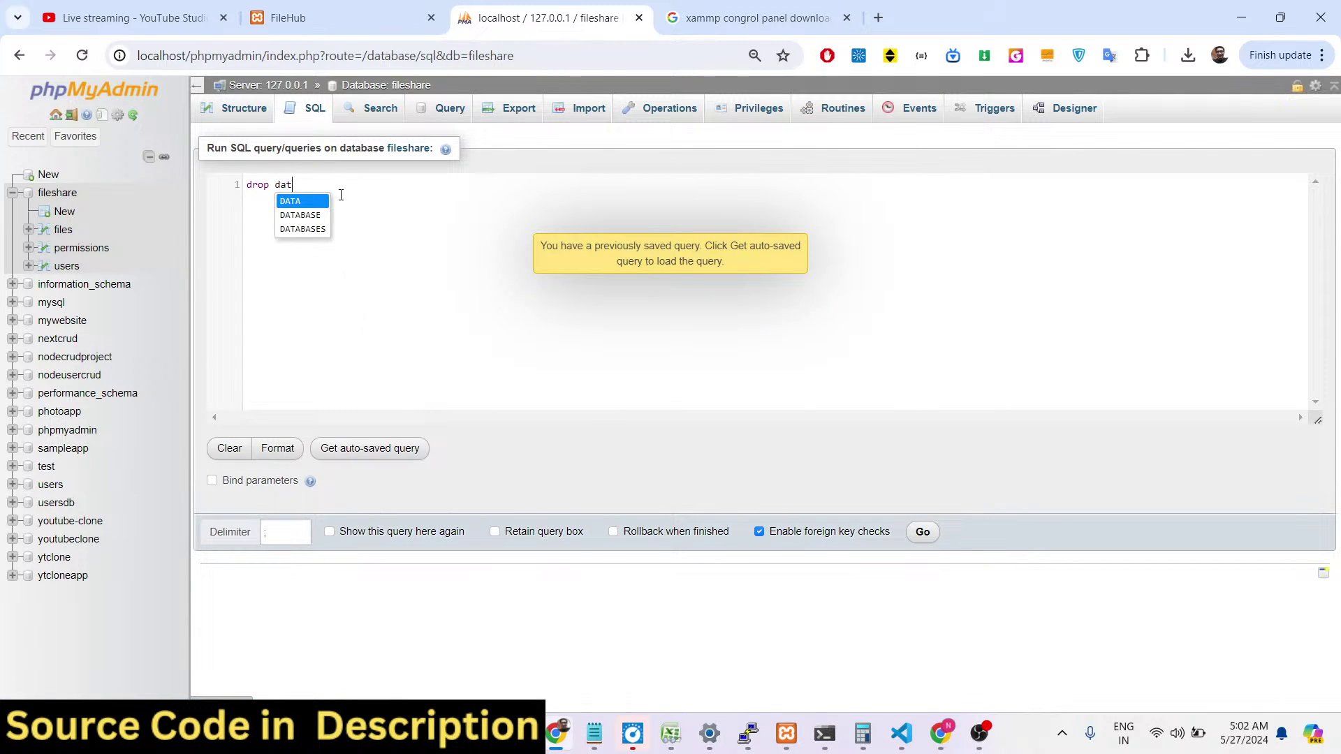
text(a)
key(Down)
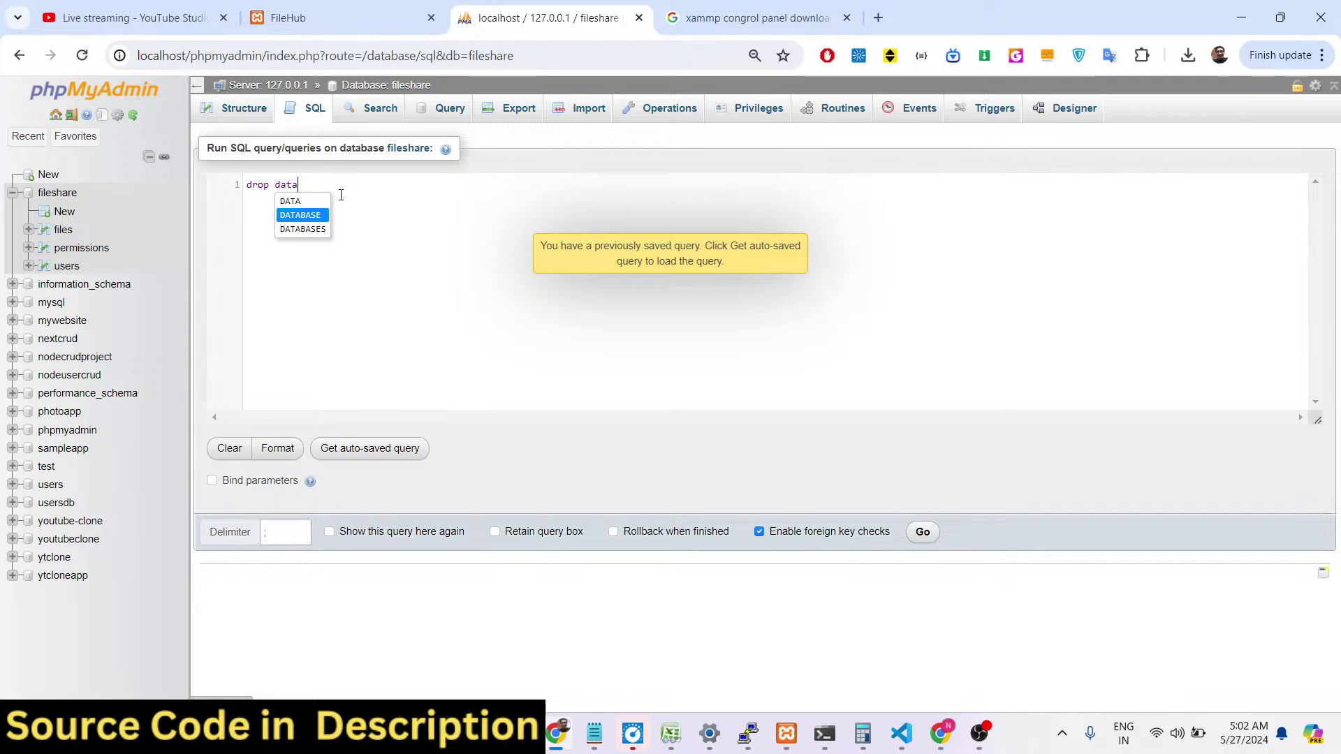
key(Return)
text(fileshare;)
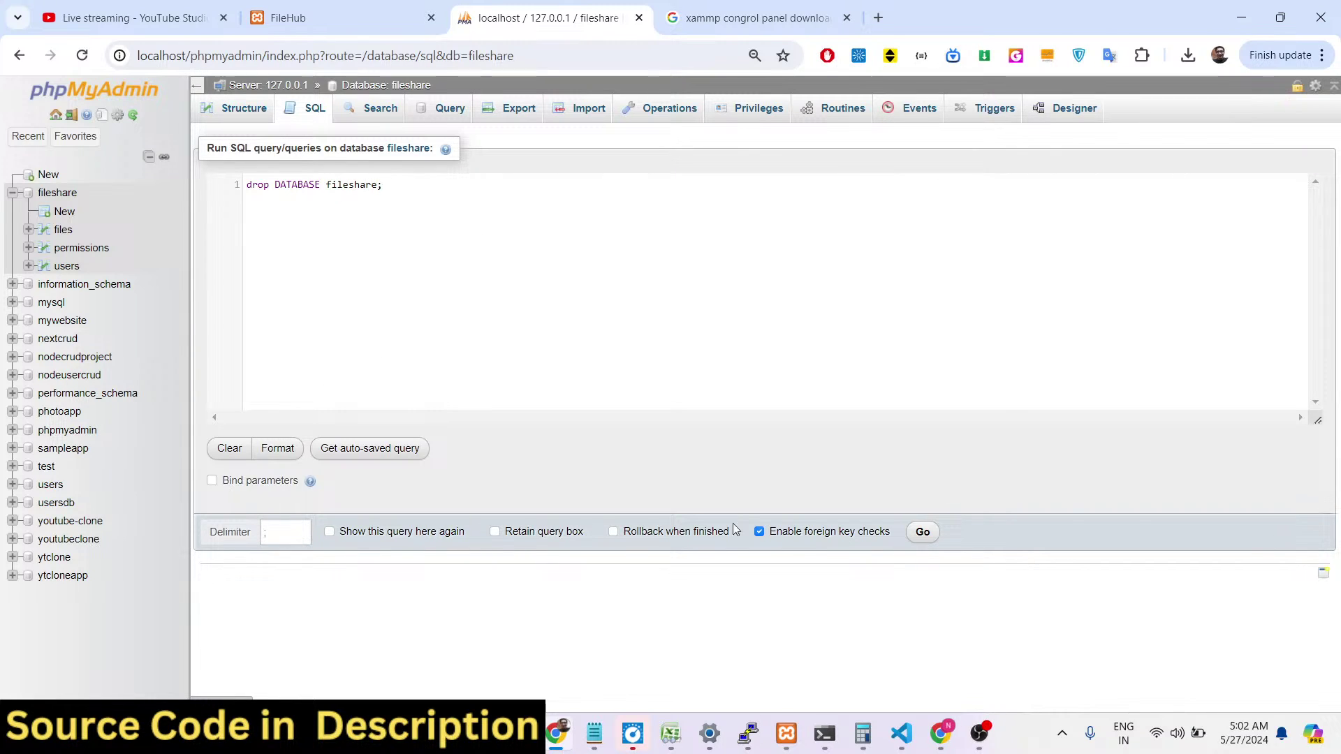
click(926, 533)
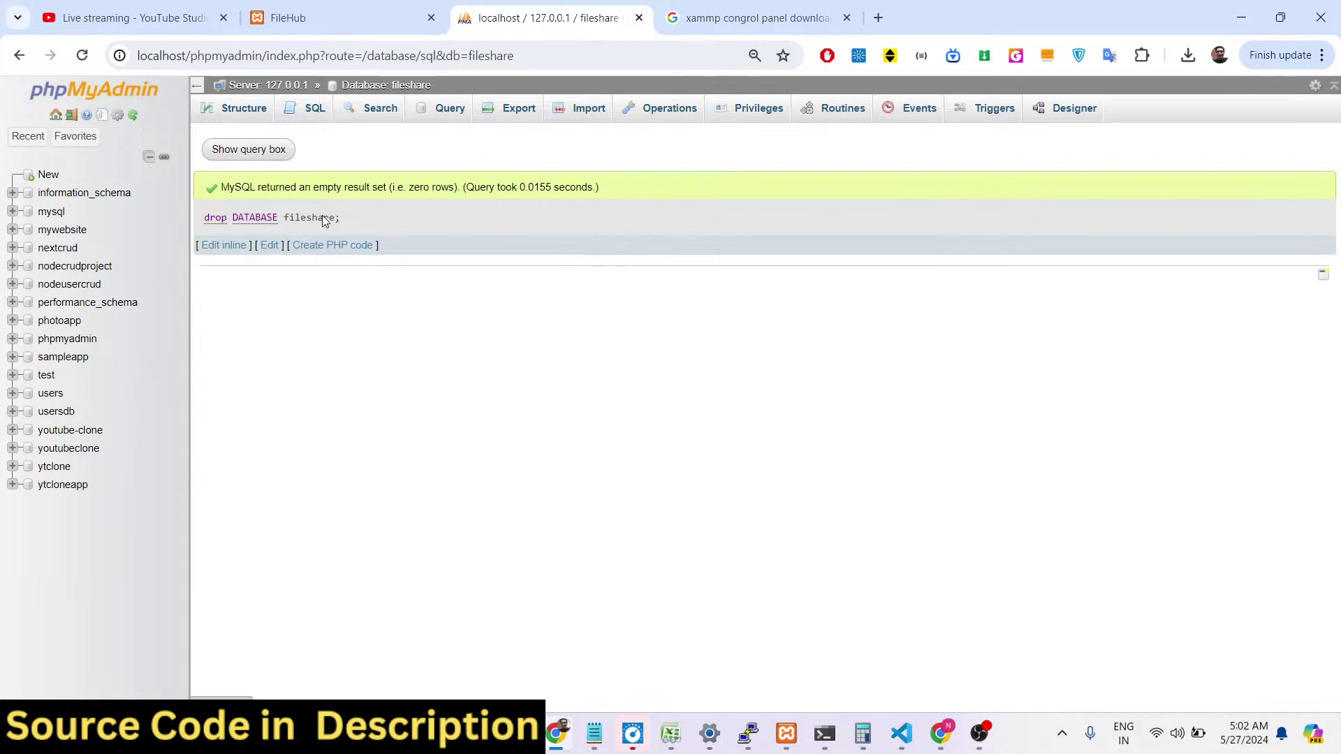
Bring up the Create database page and focus the database name field.
click(46, 174)
click(290, 238)
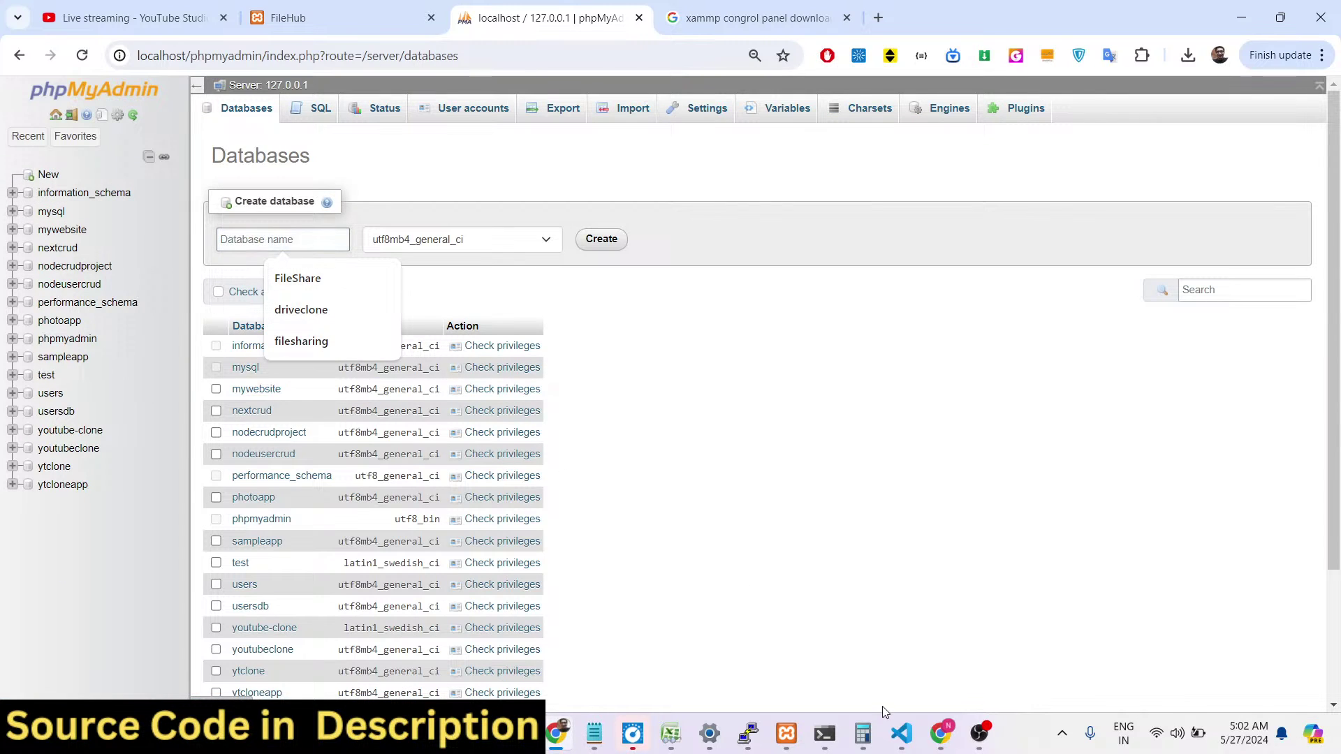
click(901, 733)
Open GDriveCloneDB.sql in VS Code and select its declared database name, FileShare.
click(236, 539)
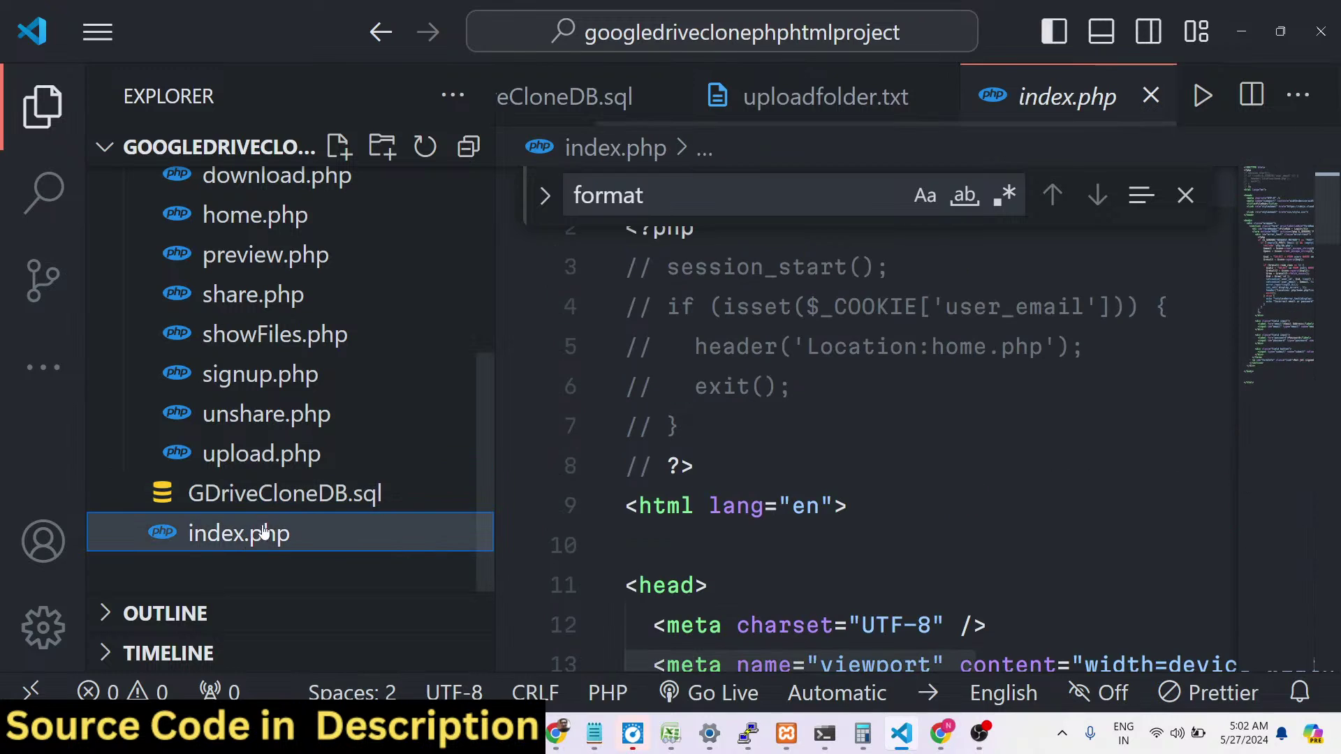
click(339, 500)
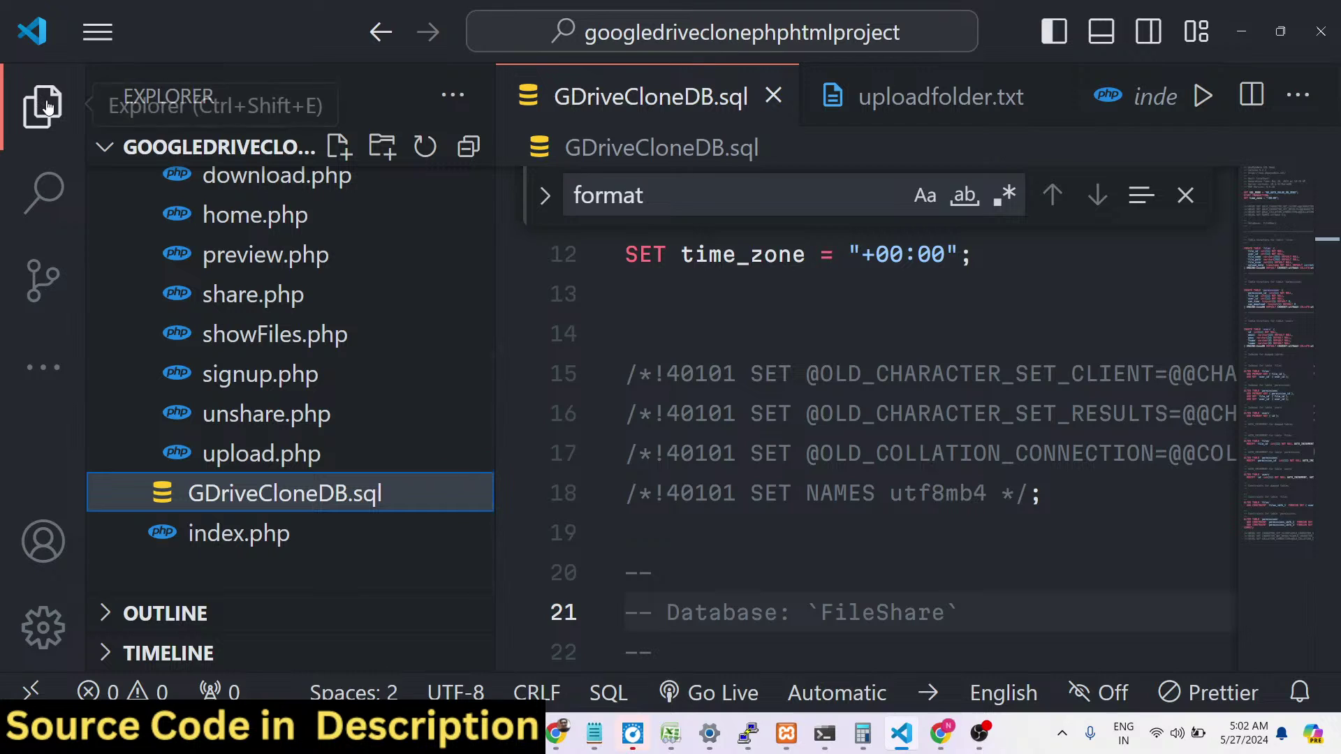
click(35, 92)
double_click(482, 521)
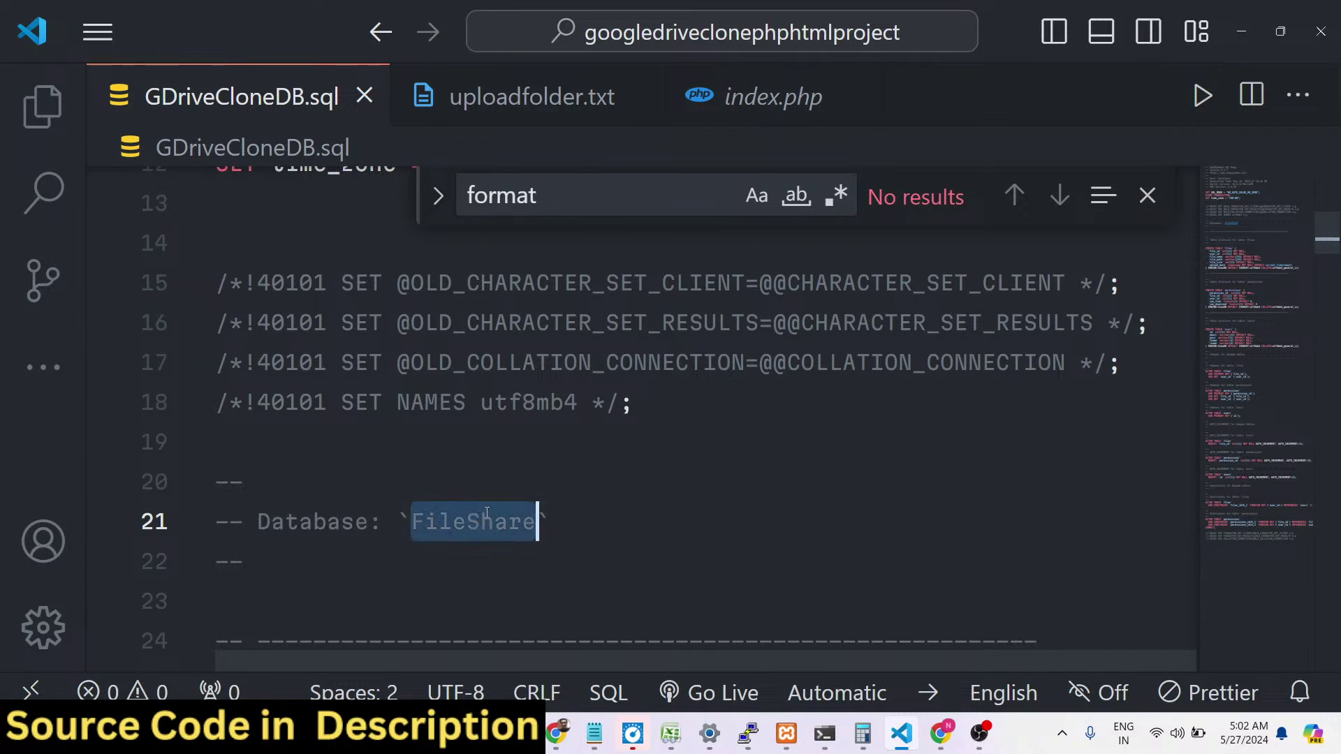
click(455, 563)
click(494, 524)
double_click(493, 524)
click(557, 732)
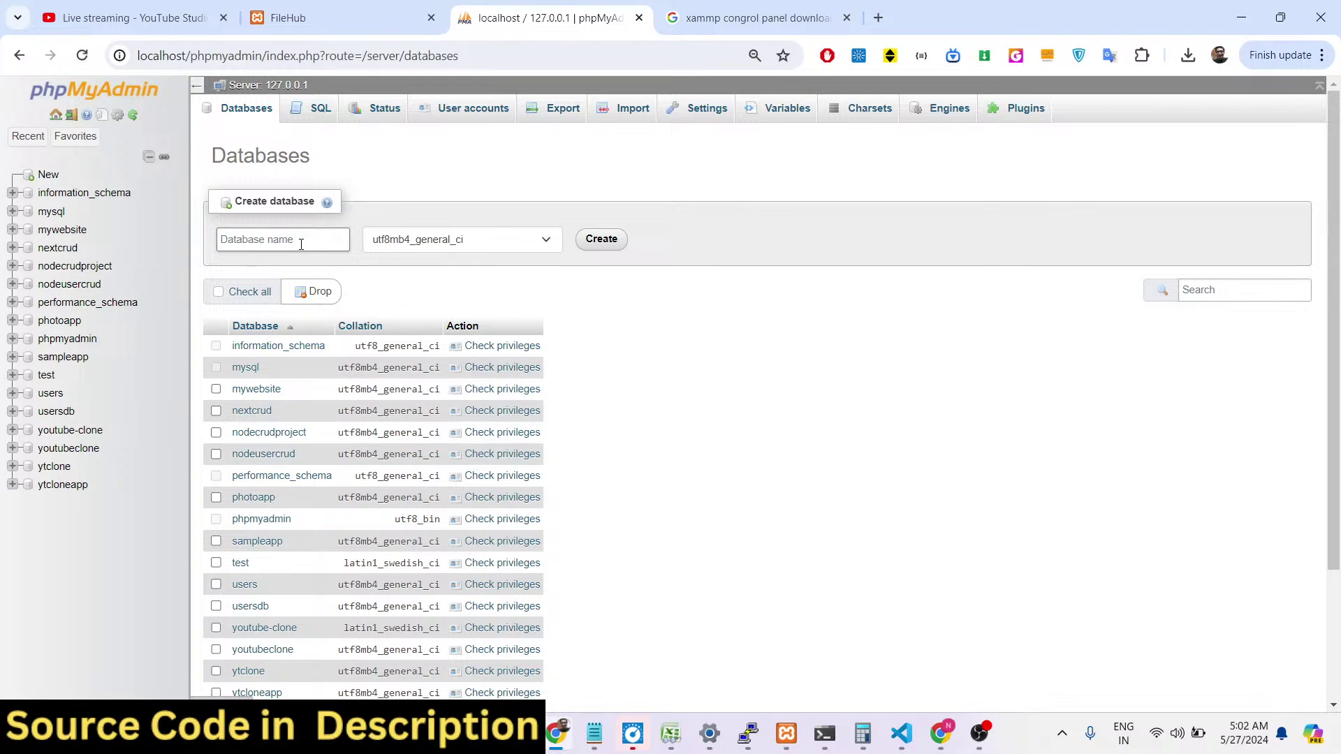
Create an empty database named fileshare and open its Import page.
text(fi)
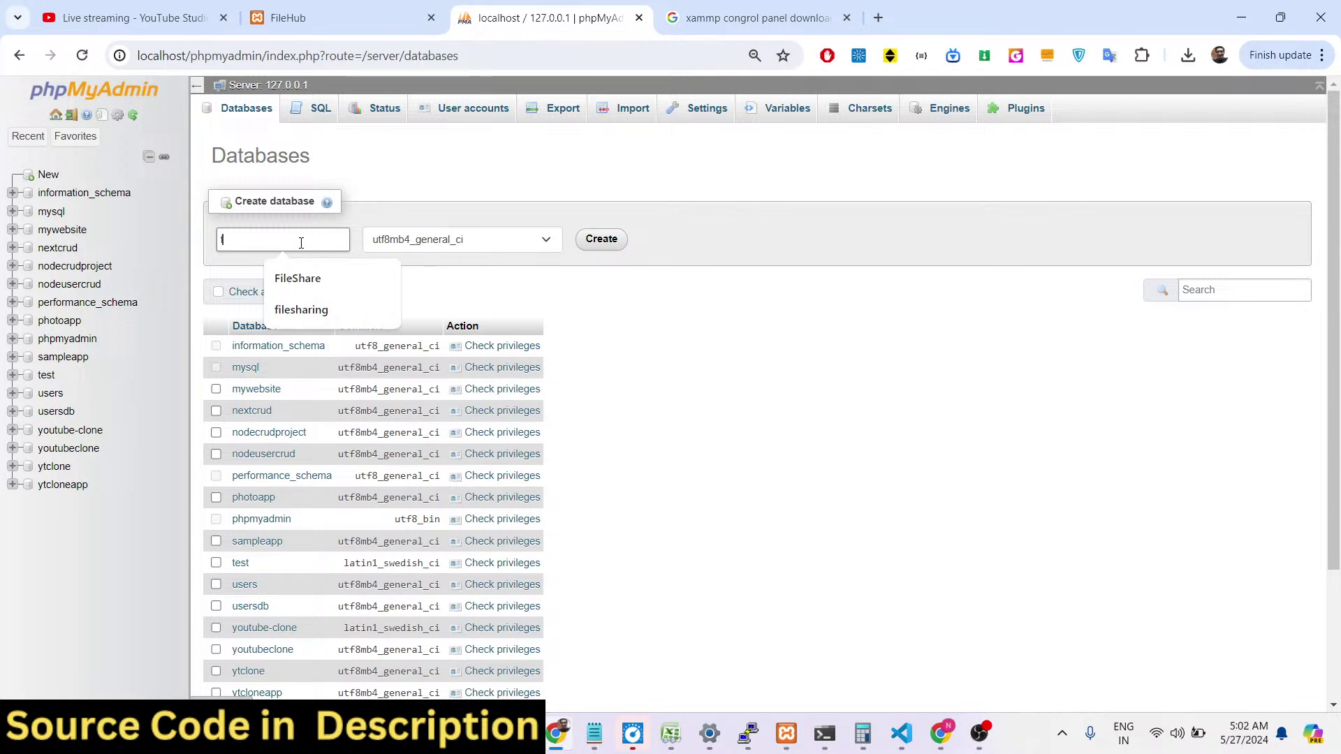
key(BackSpace)
key(BackSpace)
text(fileshare)
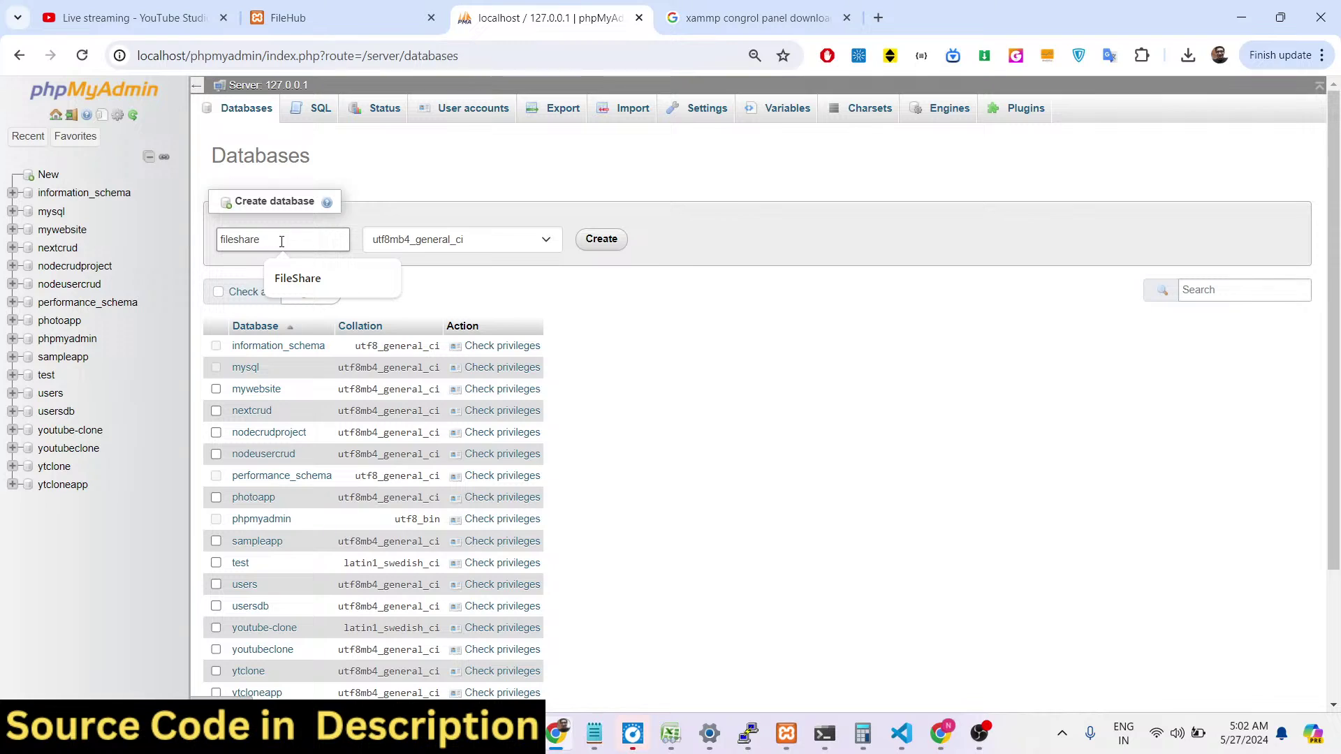
click(593, 244)
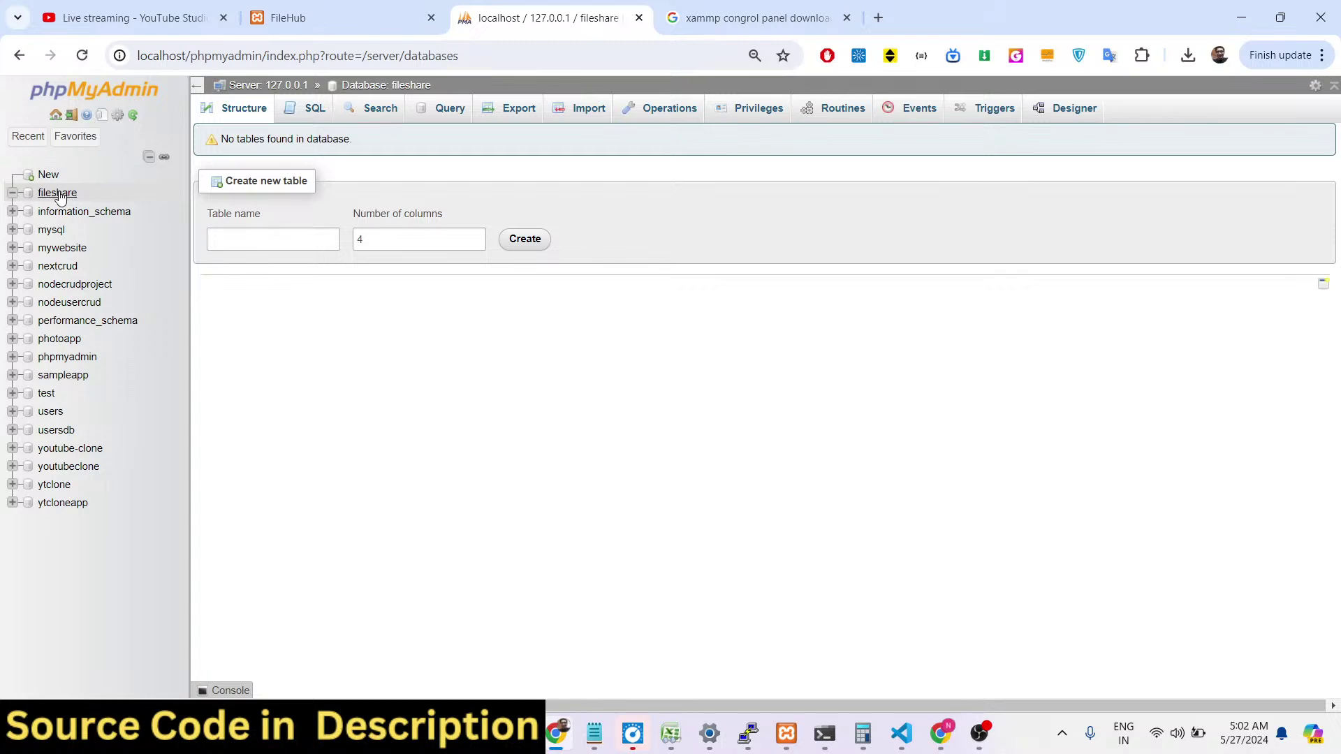
click(61, 195)
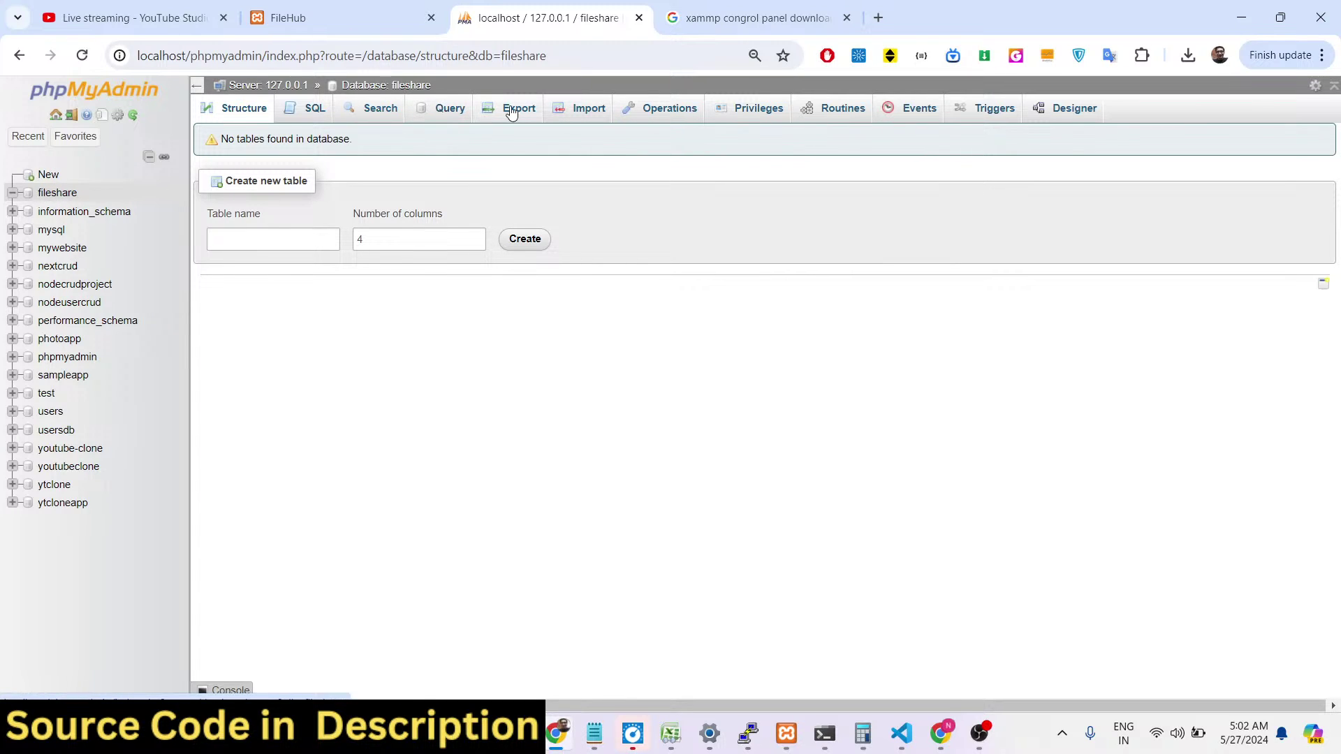
click(584, 116)
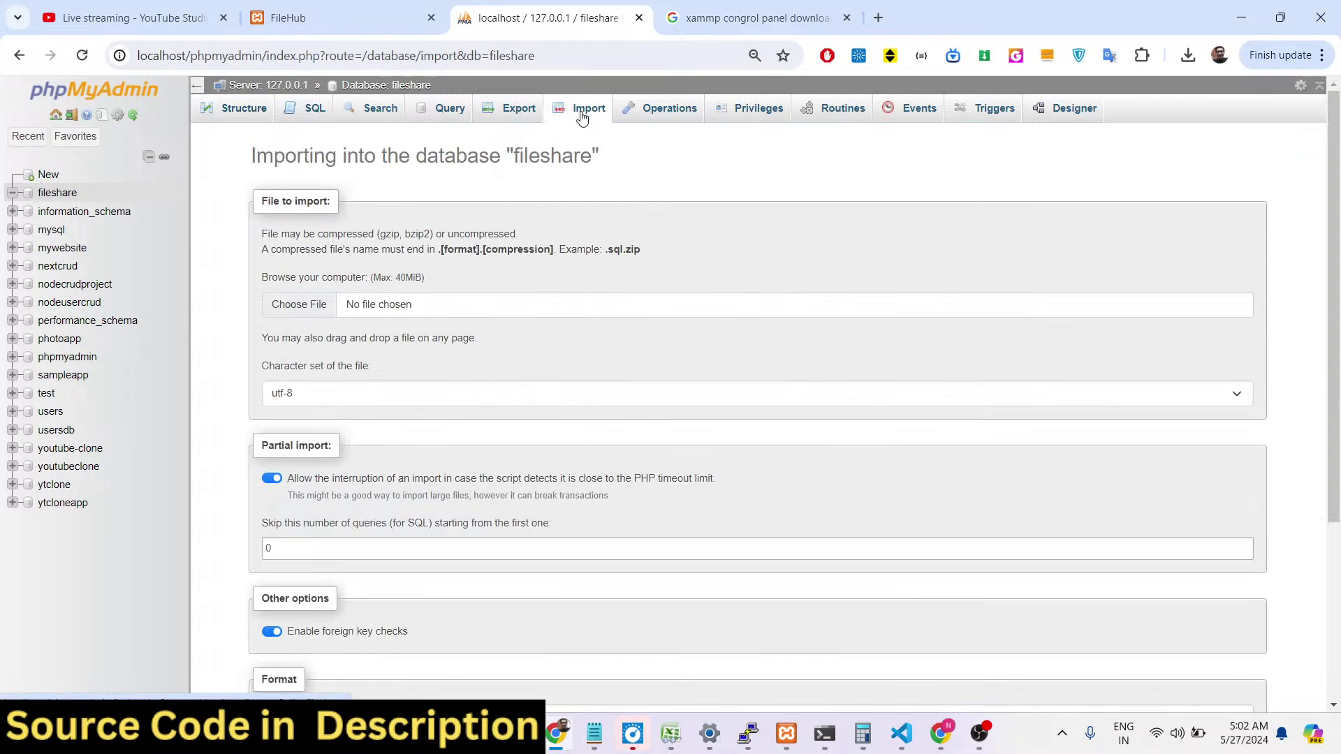
Import GDriveCloneDB.sql from C:\xampp\htdocs\GDriveClone-PHP into the fileshare database.
click(292, 304)
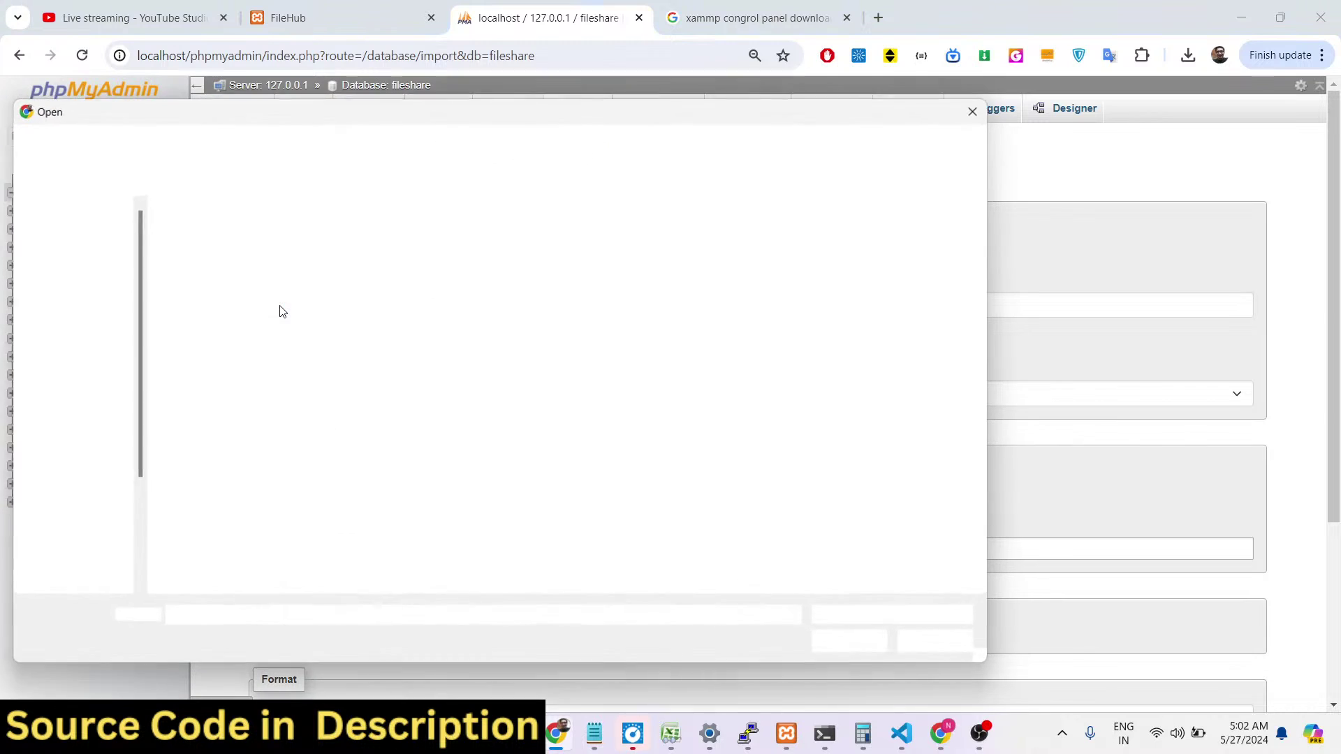
click(70, 571)
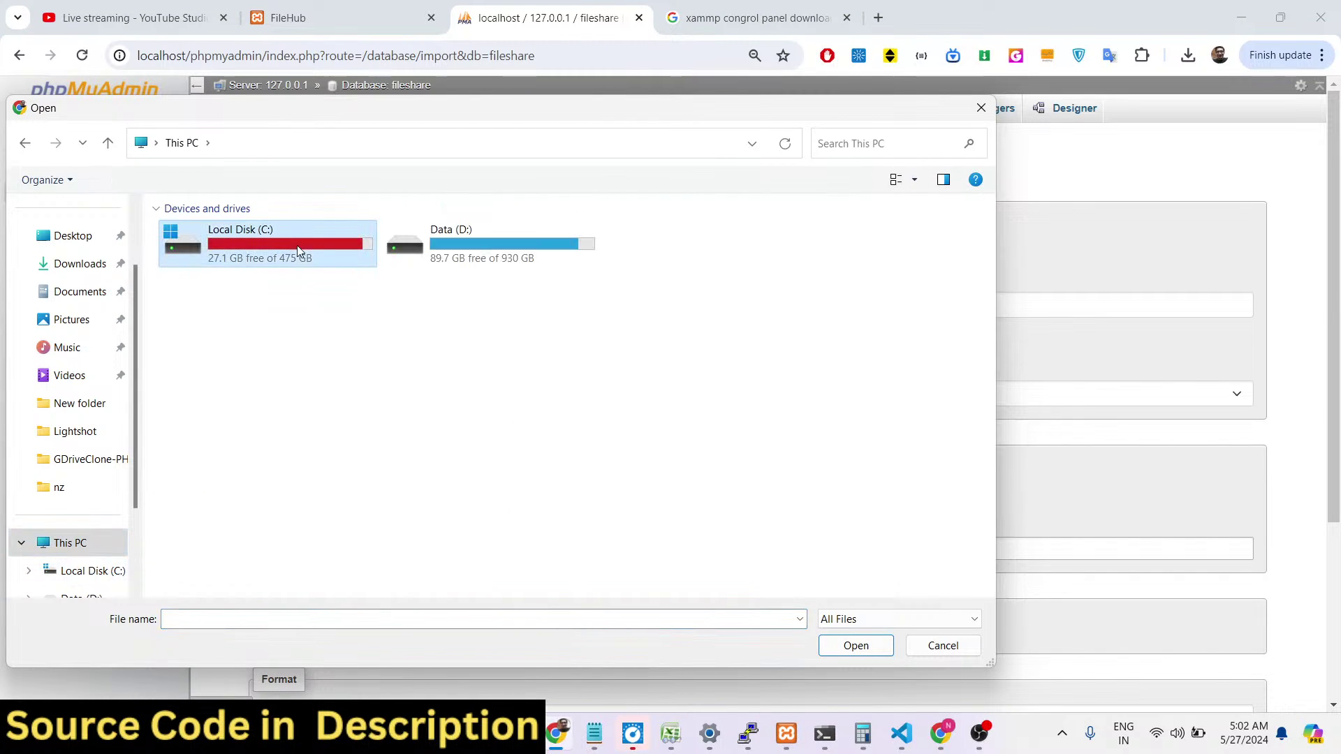
double_click(251, 239)
scroll(239, 477, down, 3)
scroll(239, 482, down, 5)
double_click(209, 497)
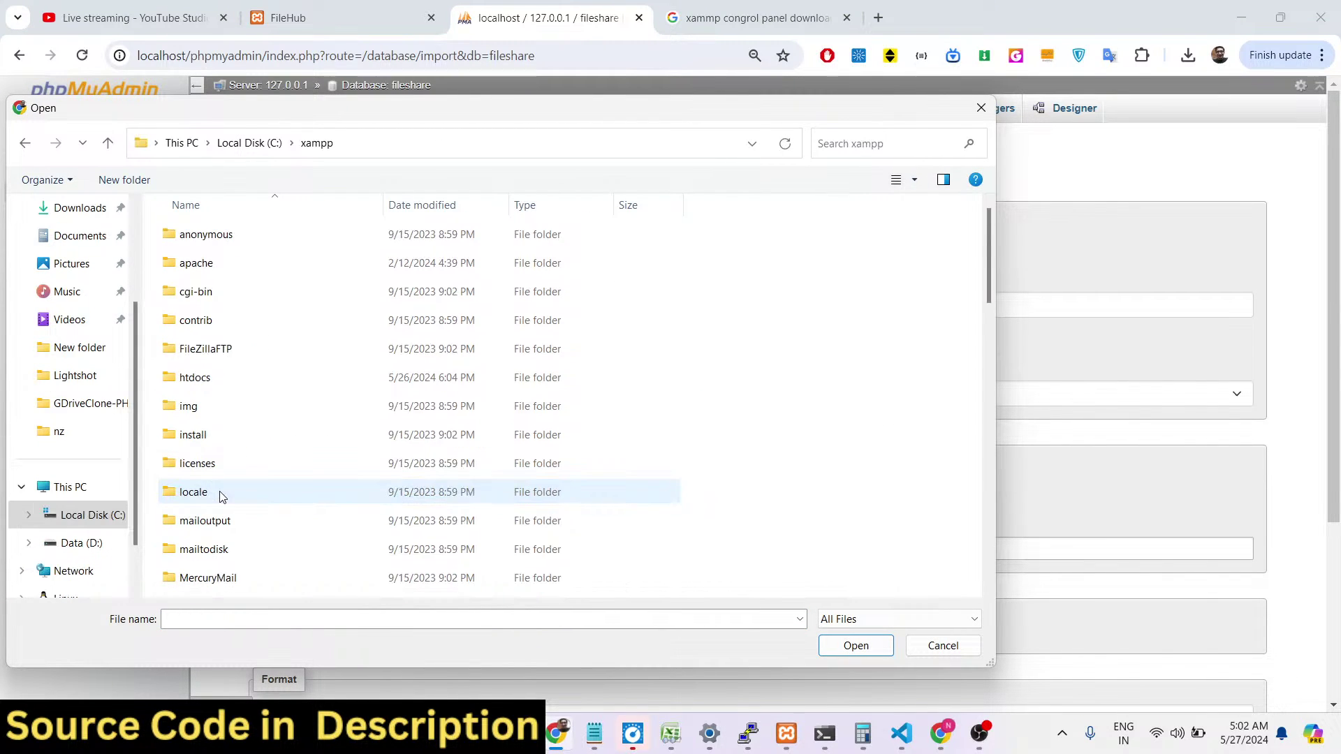
double_click(195, 378)
click(230, 408)
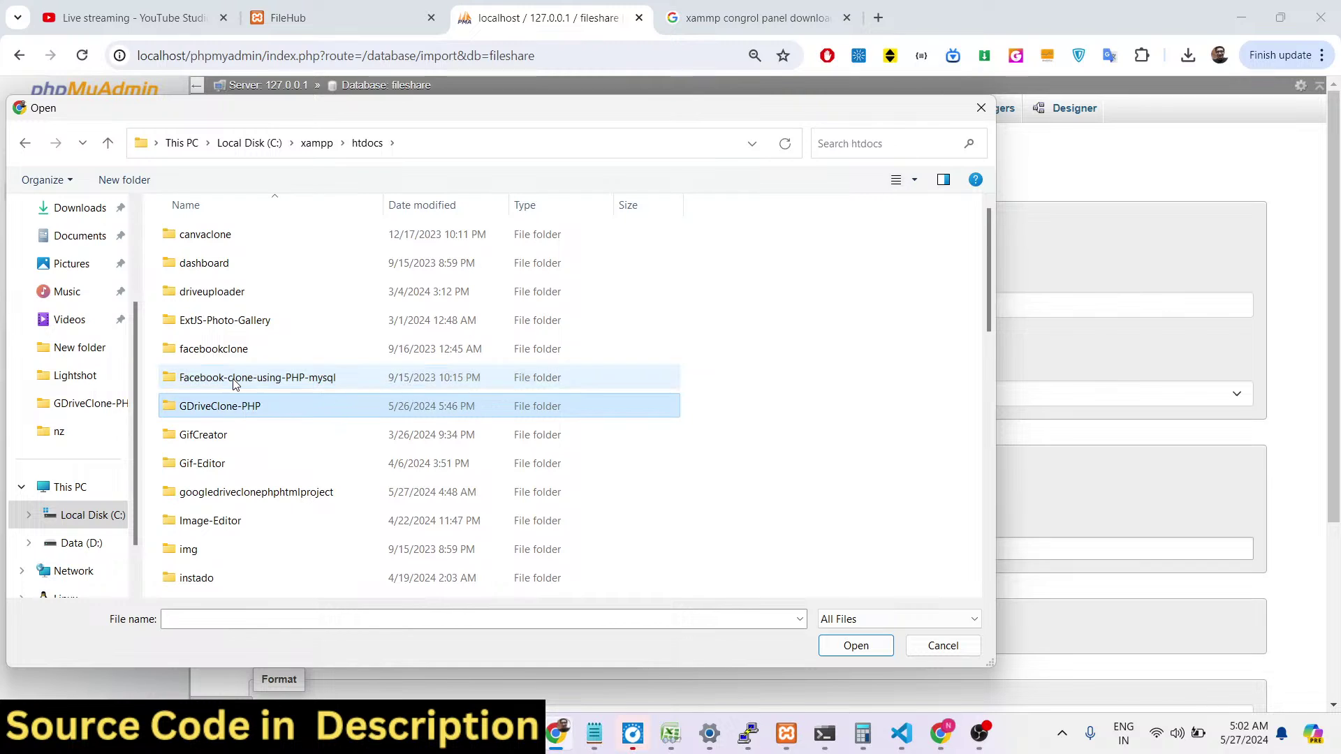
double_click(231, 412)
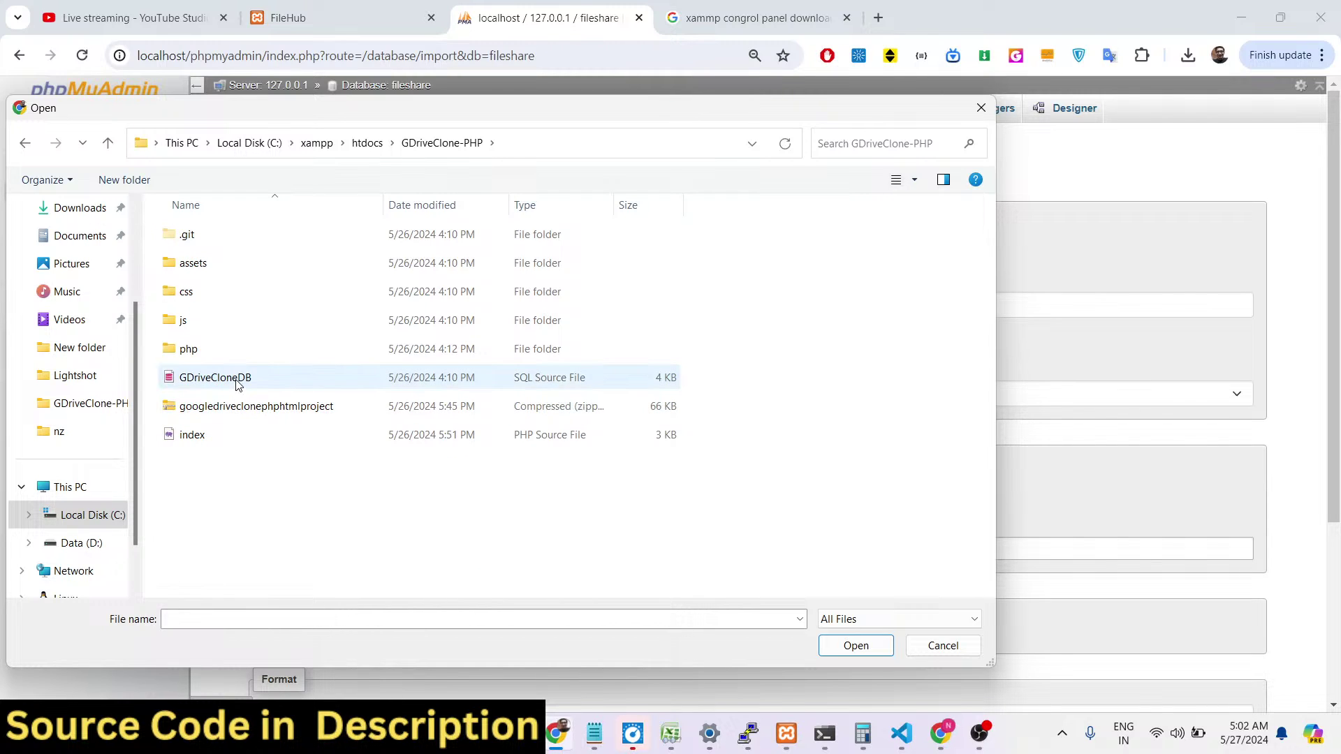
double_click(235, 379)
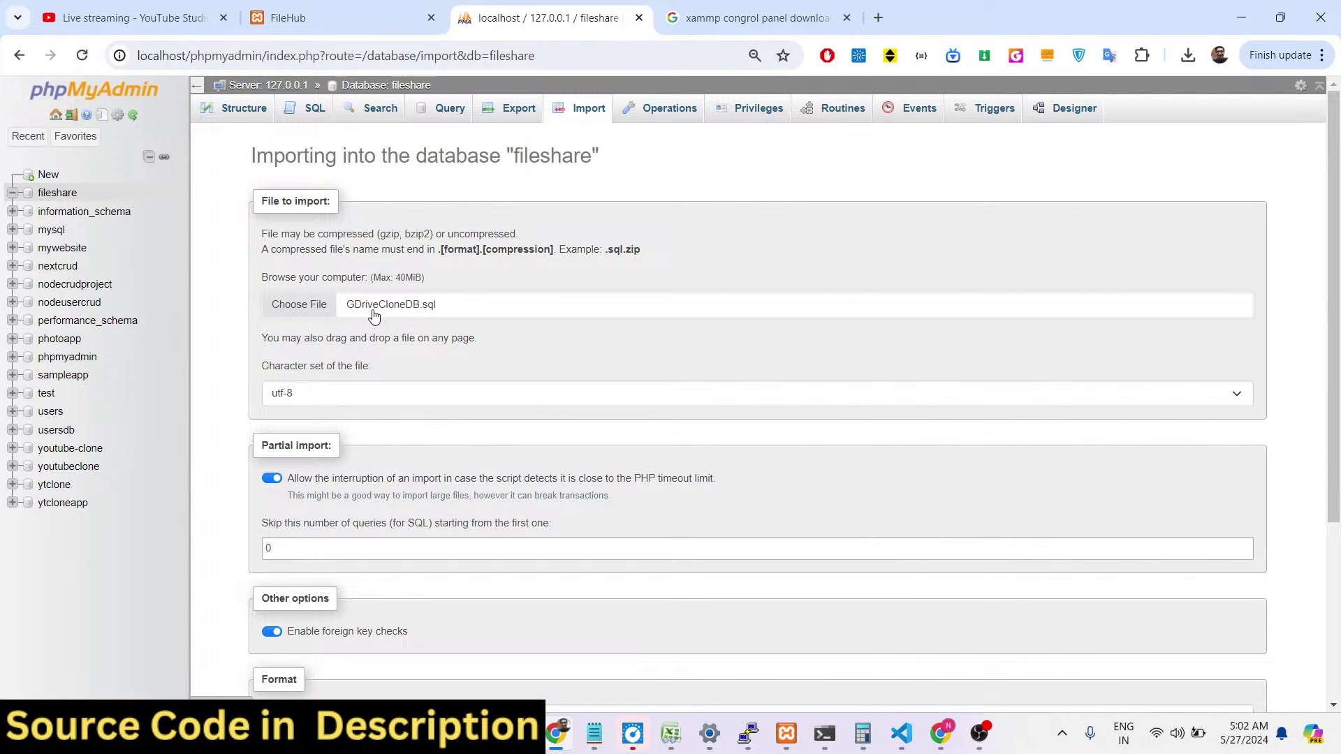
scroll(422, 321, down, 4)
click(272, 658)
Browse the empty files, permissions and users tables, then view the users table's columns.
scroll(476, 226, down, 6)
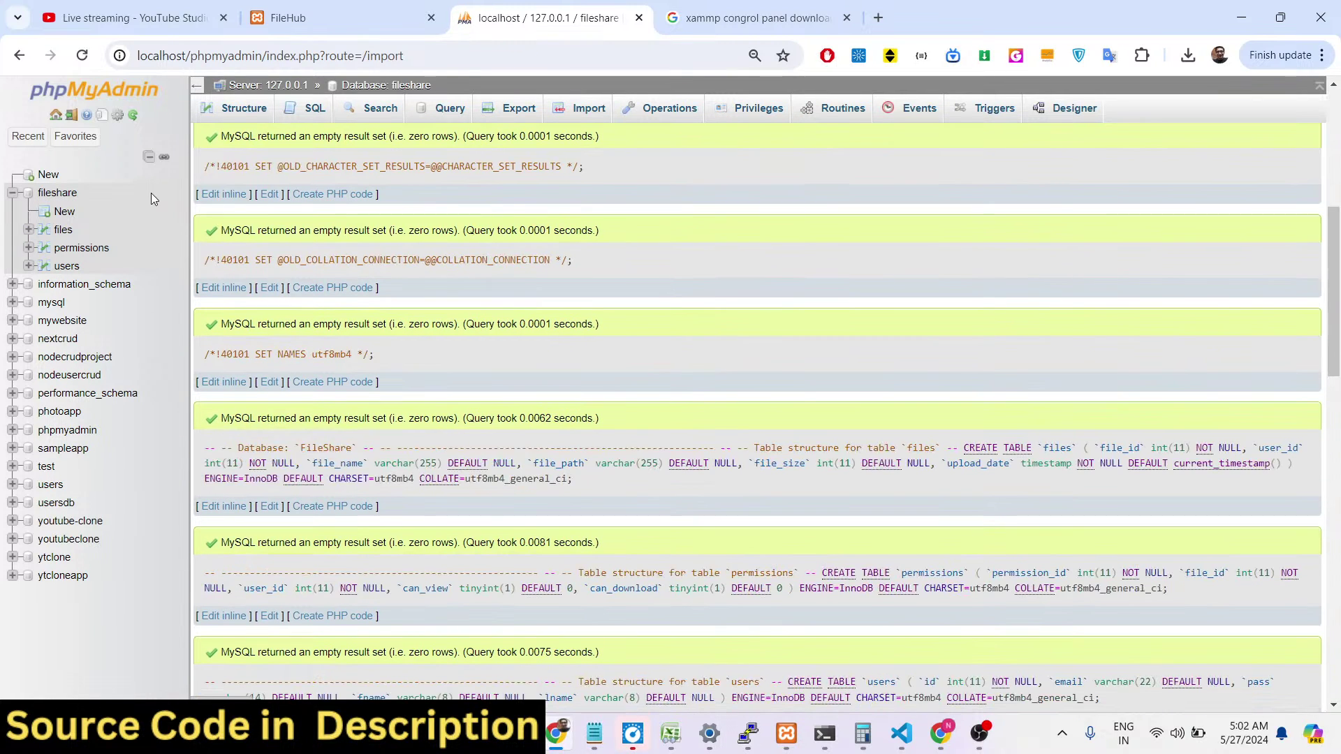
click(53, 232)
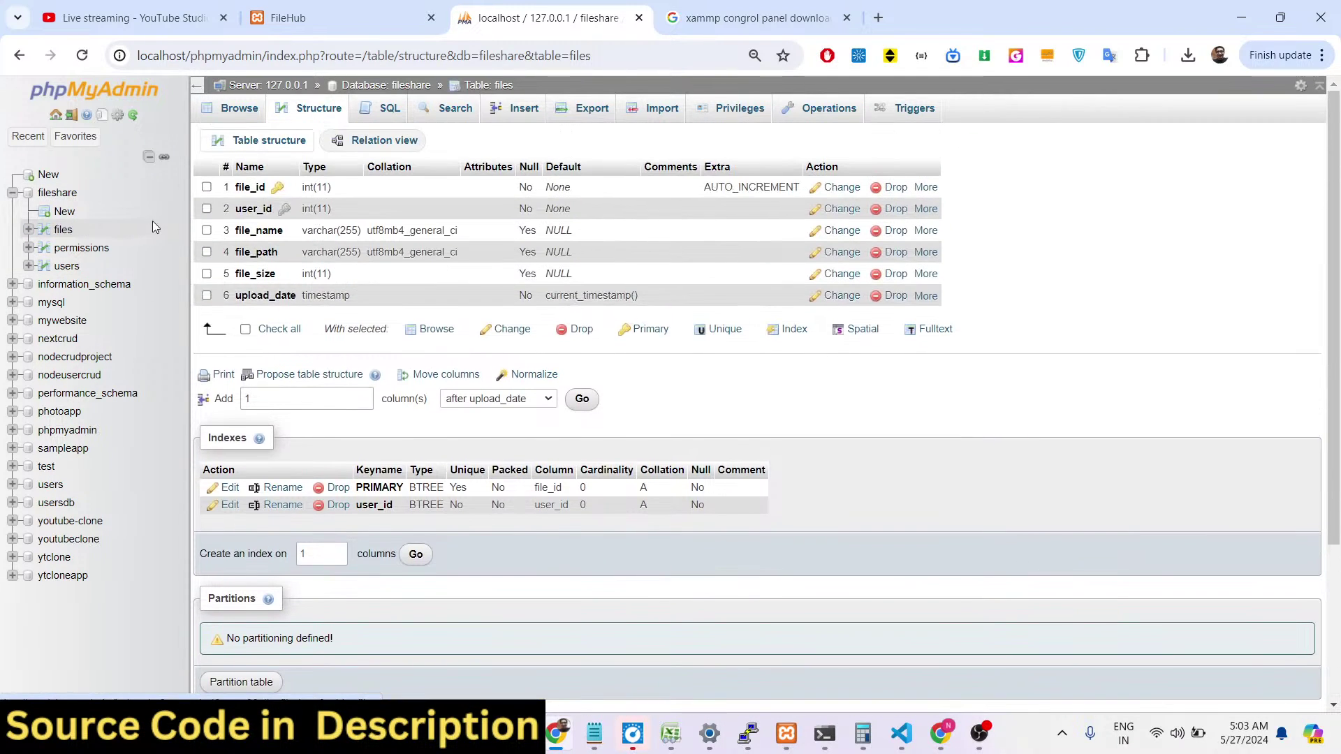
click(80, 246)
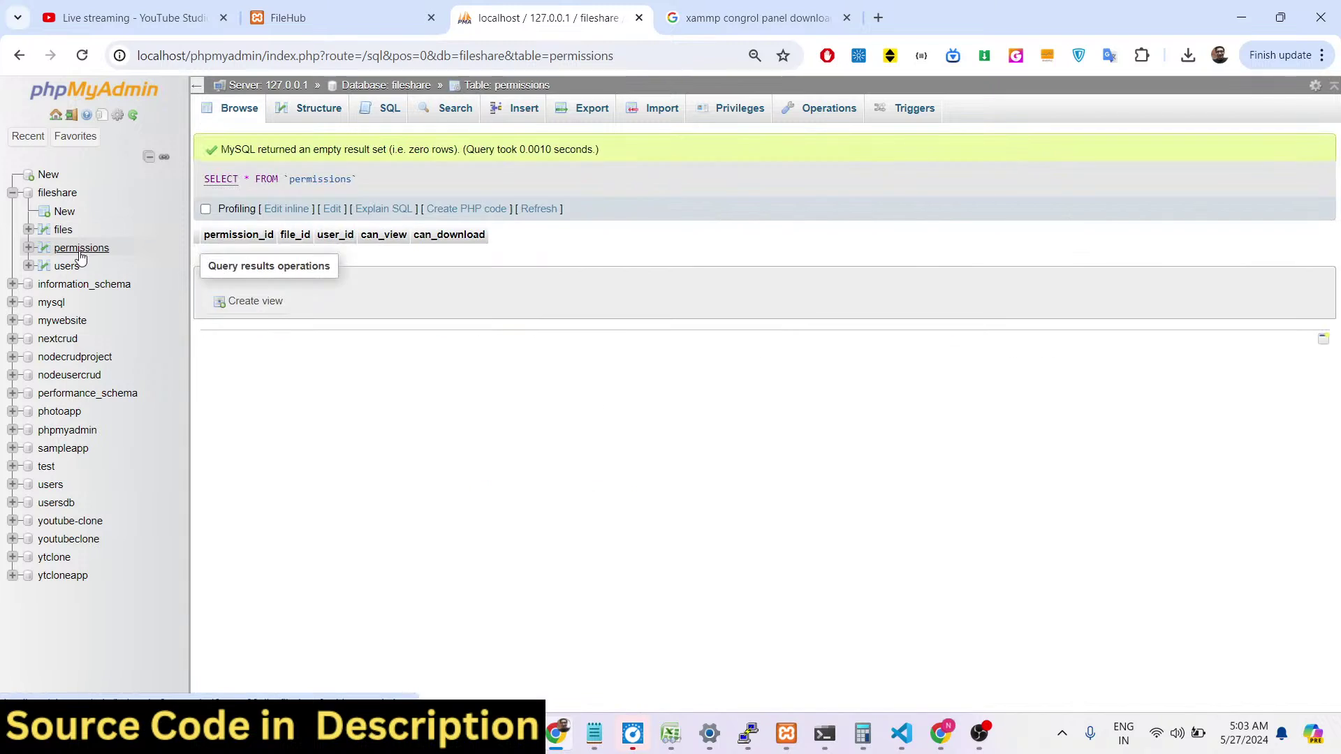
click(70, 266)
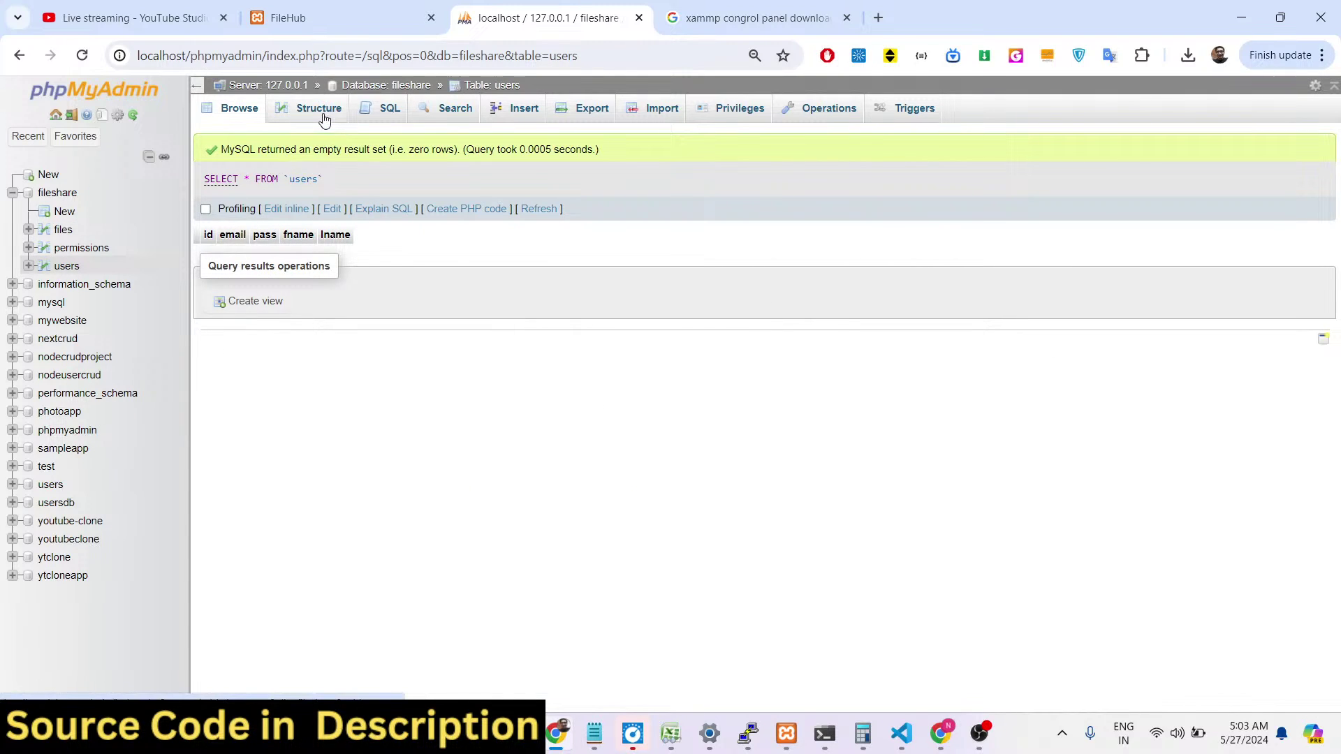
click(320, 109)
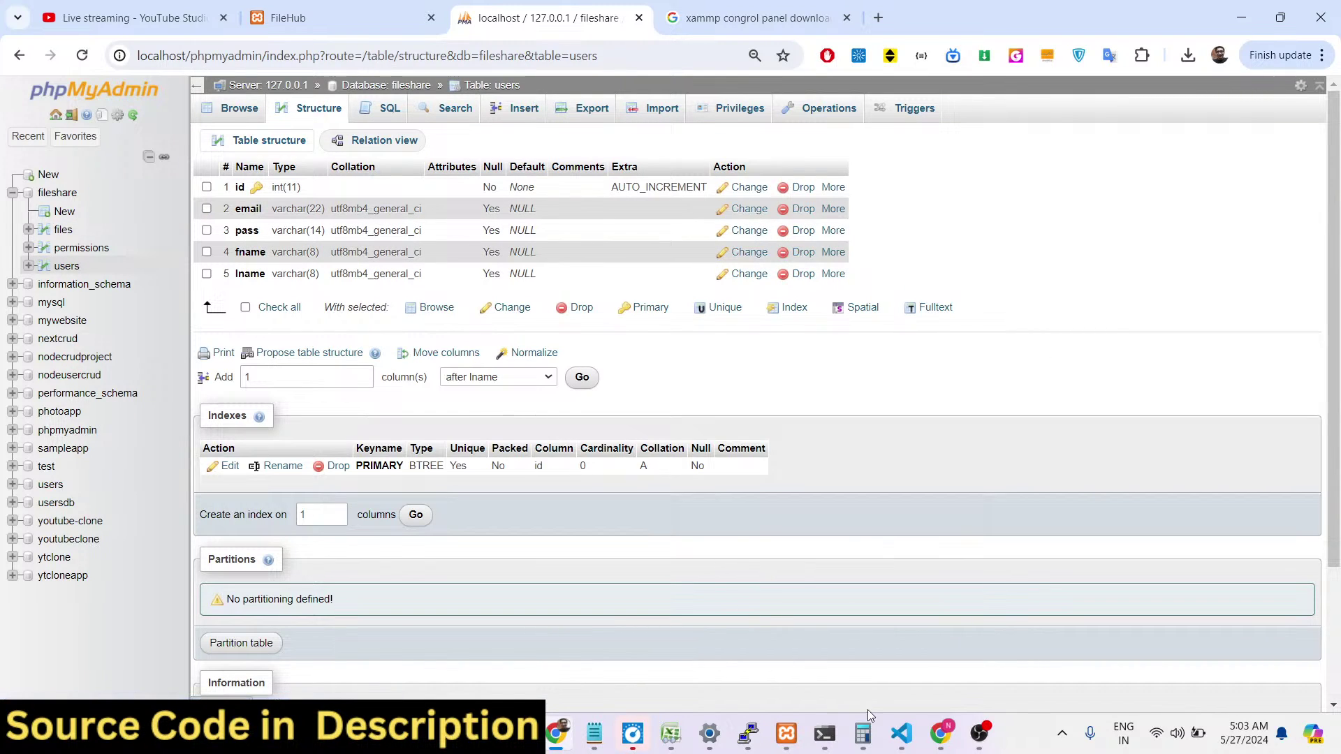
Remove index.php from FileHub's address to load the app folder's login page.
click(900, 750)
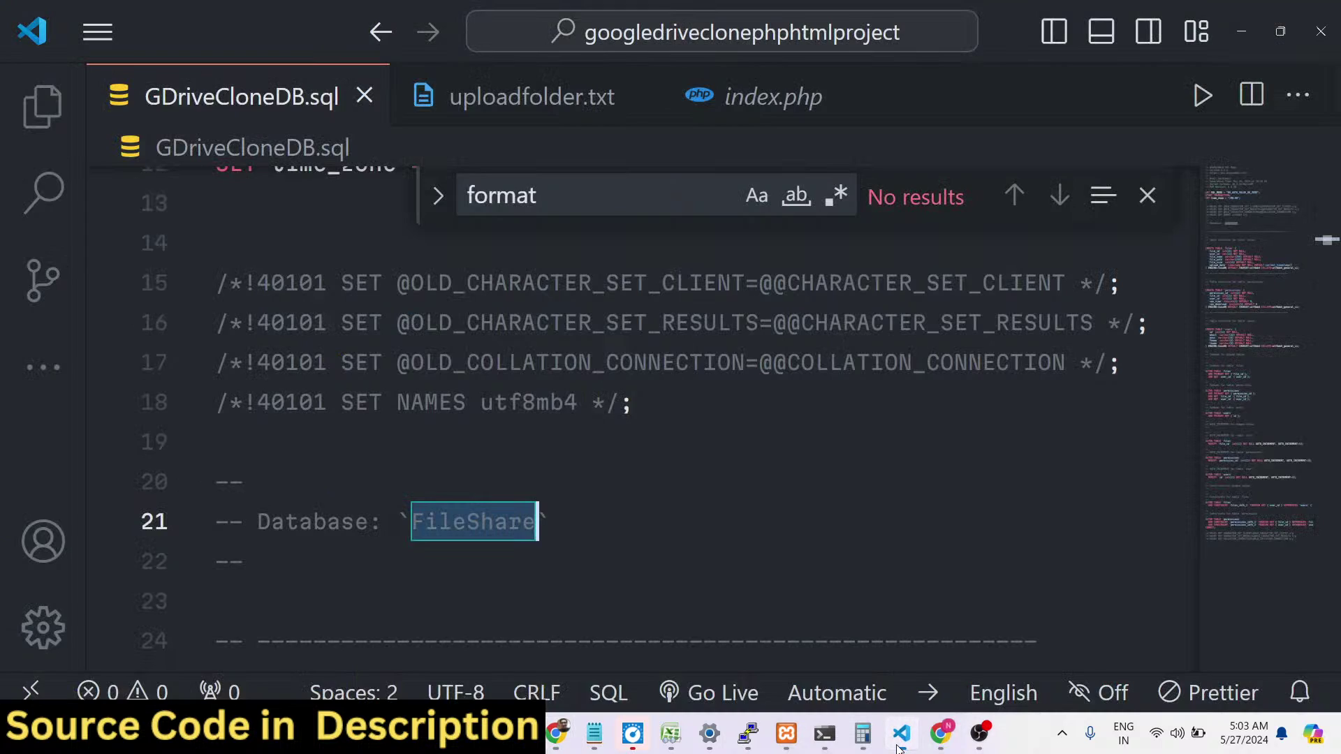
key(alt+Tab)
click(344, 17)
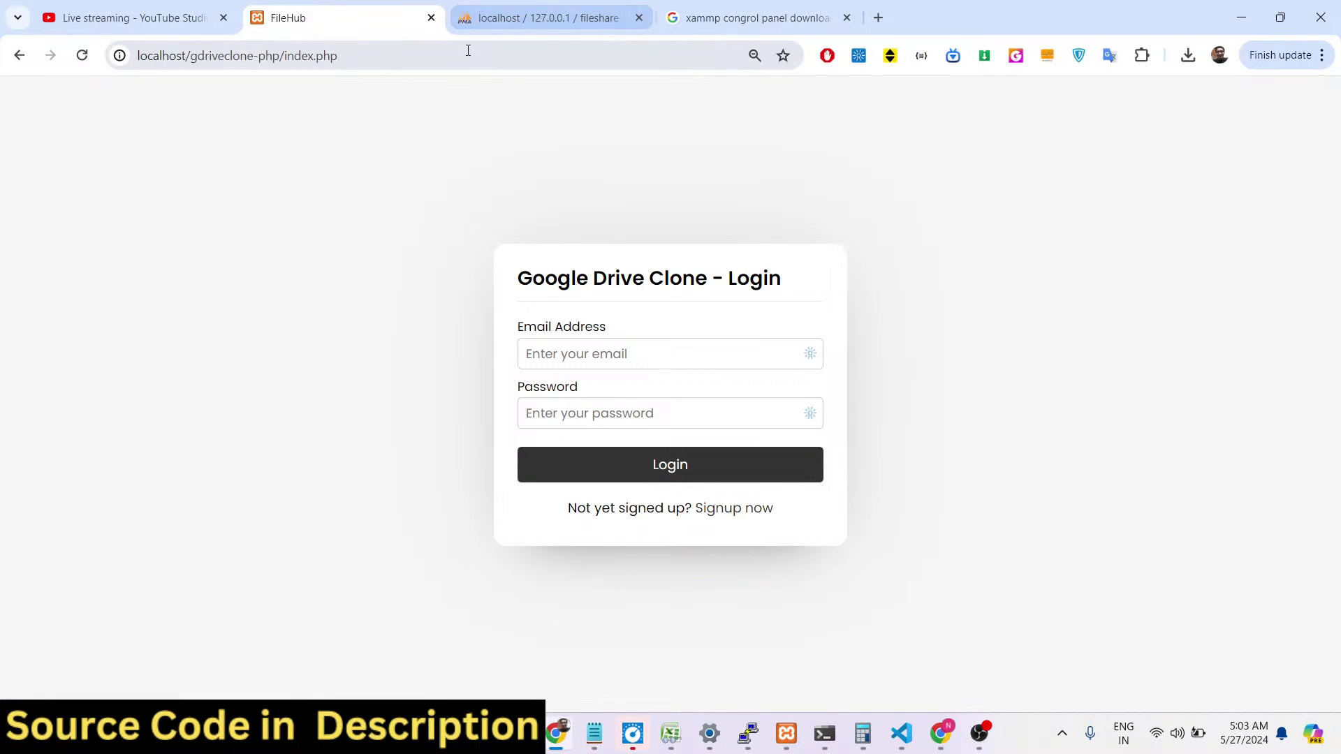
click(445, 59)
drag(445, 59, 297, 90)
key(BackSpace)
key(Return)
Register a new account via the signup form and confirm its users row (id 42).
click(730, 507)
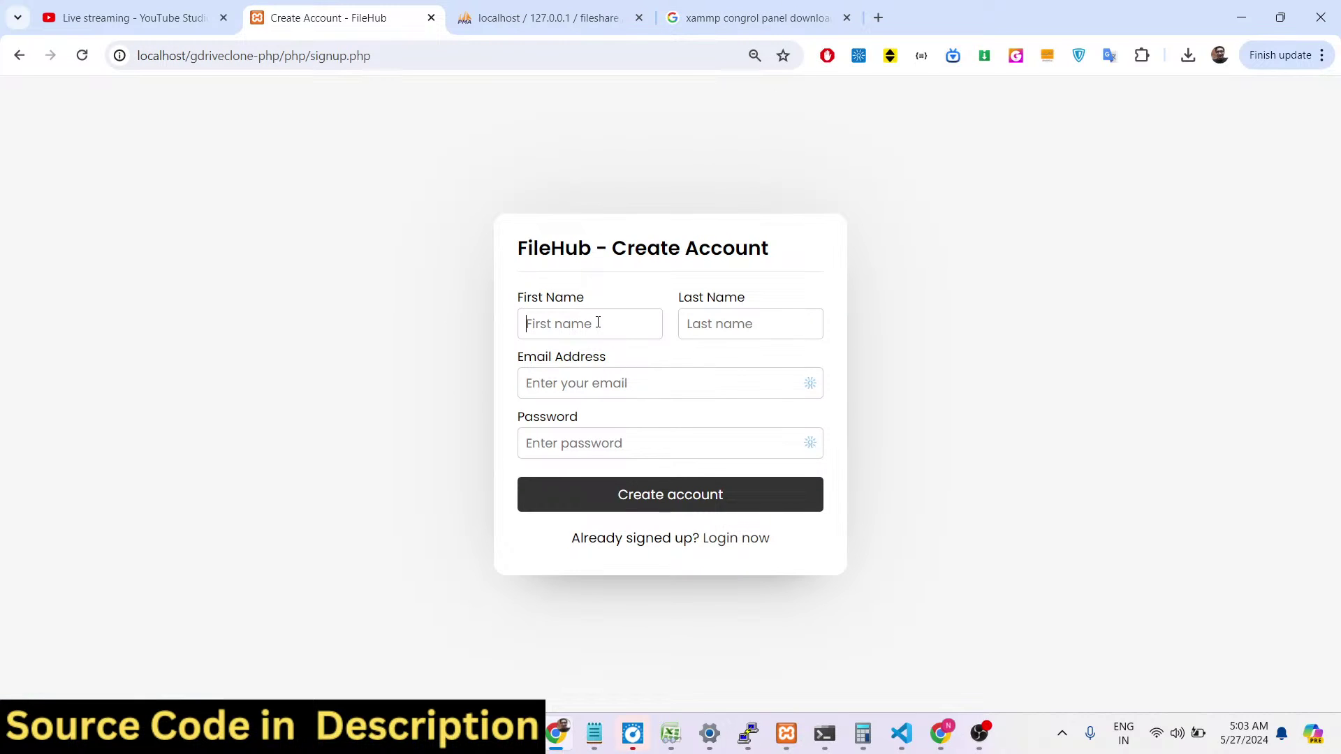
text(har)
text(ch)
text(had@gm)
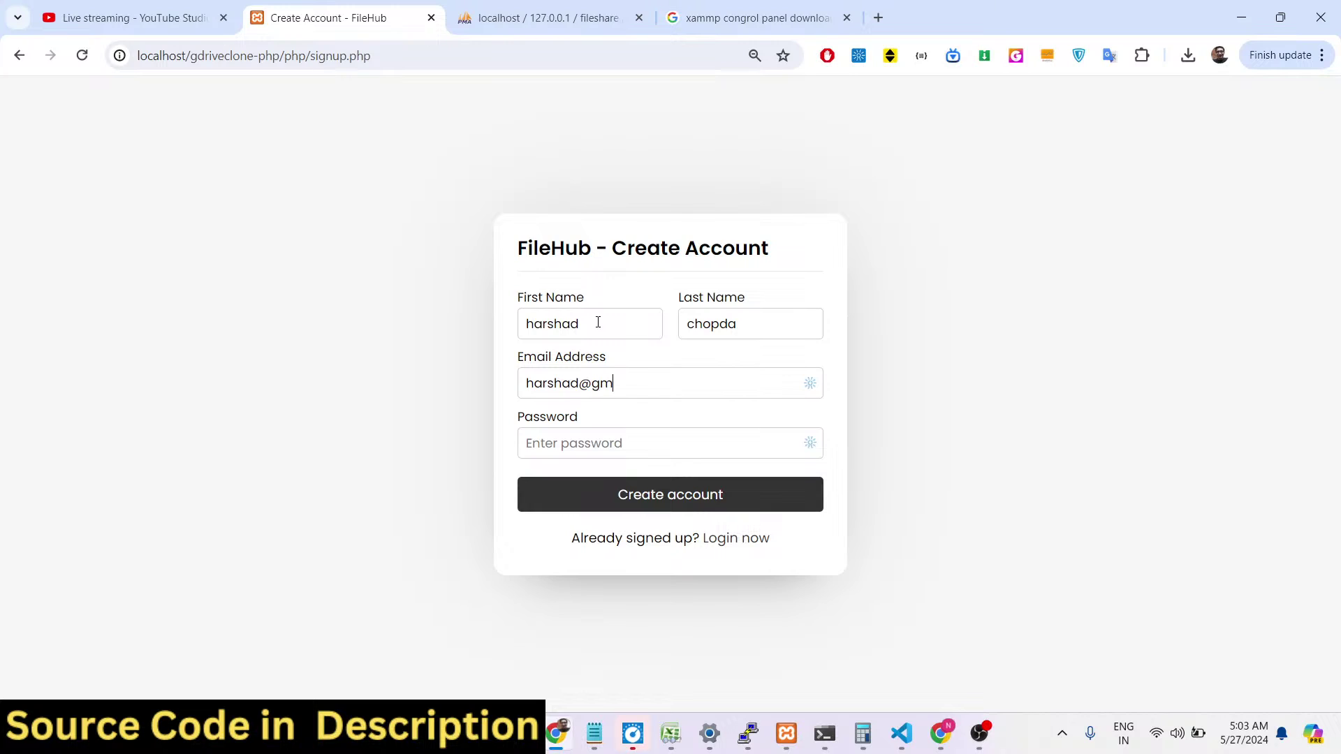
text(1)
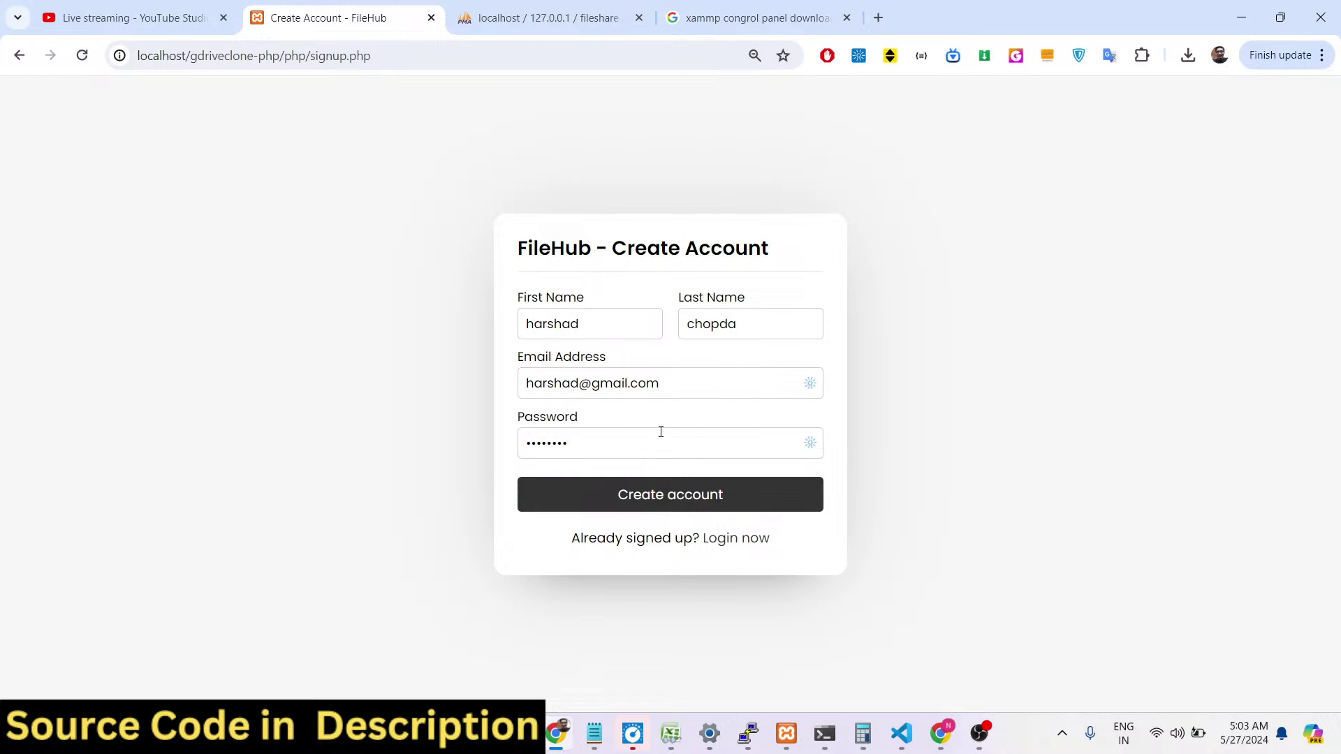
click(664, 493)
click(541, 17)
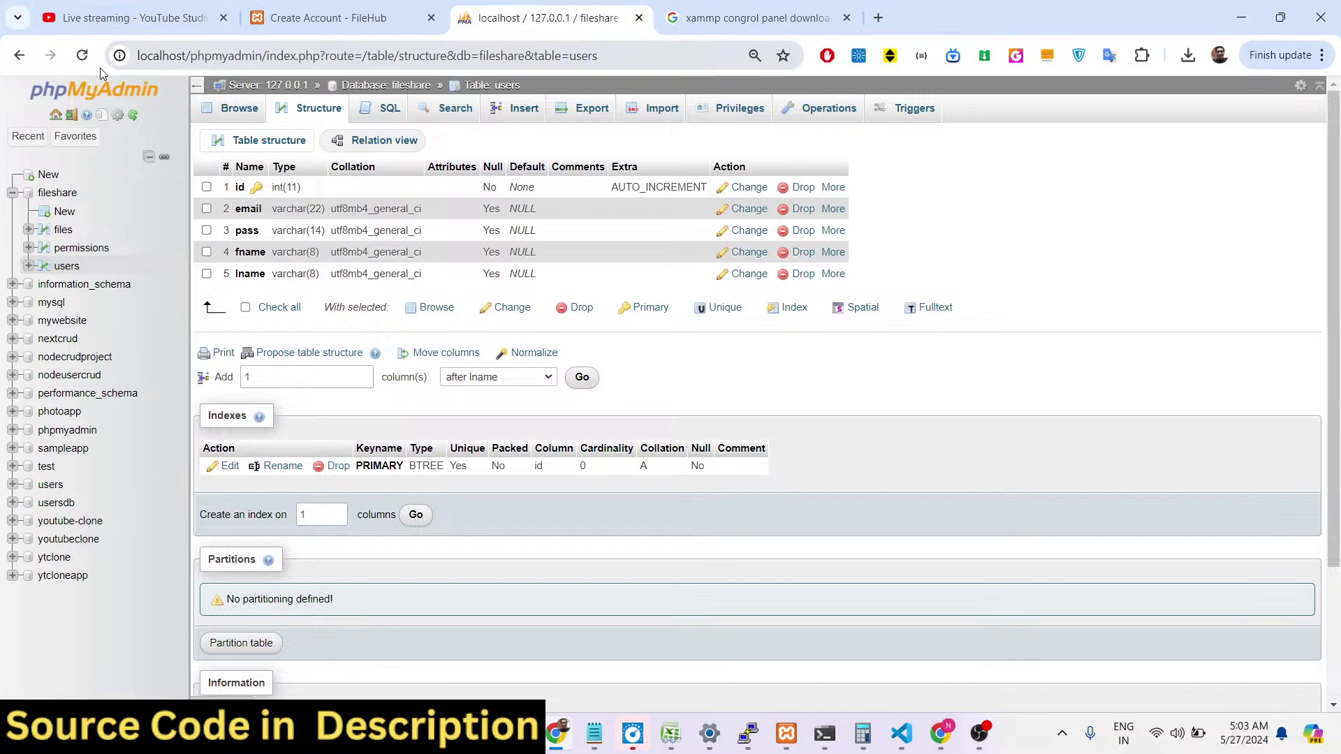
click(83, 55)
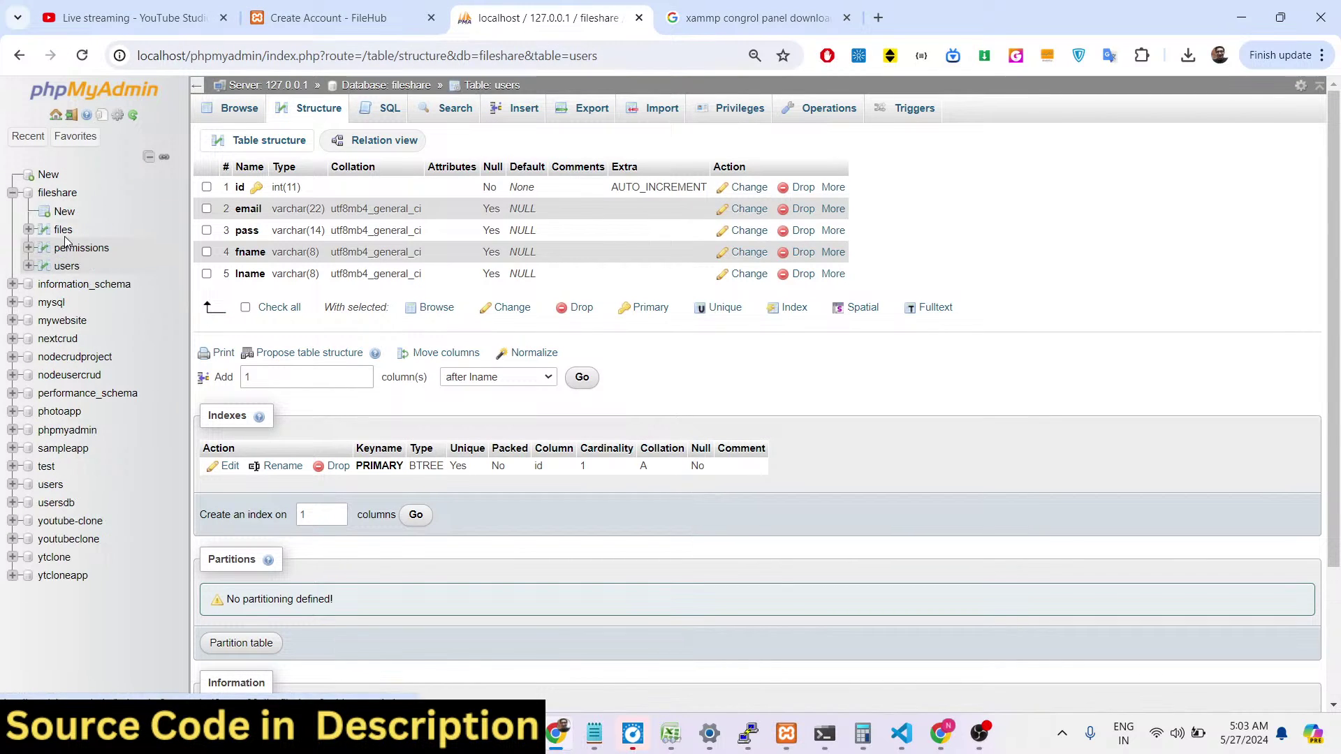
click(67, 266)
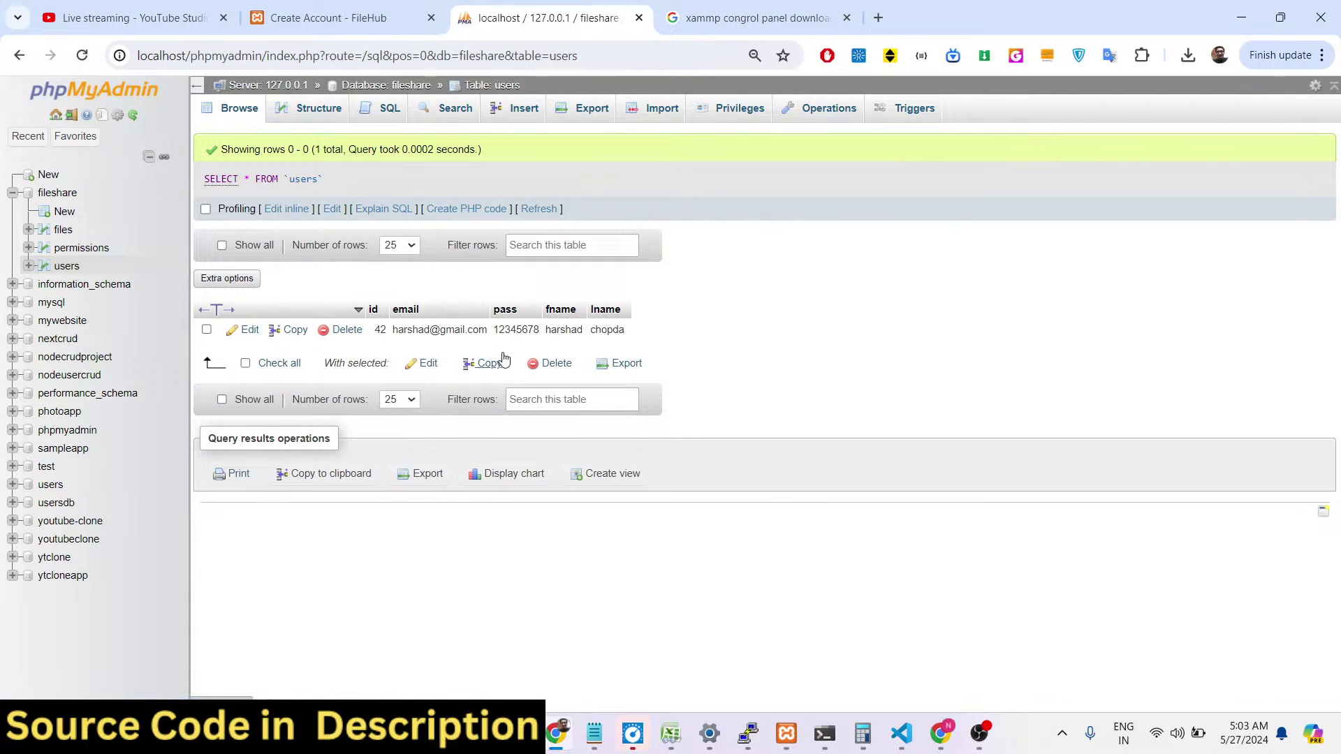
Log in with the new account's email and password, retrying after the first rejected attempt.
click(371, 15)
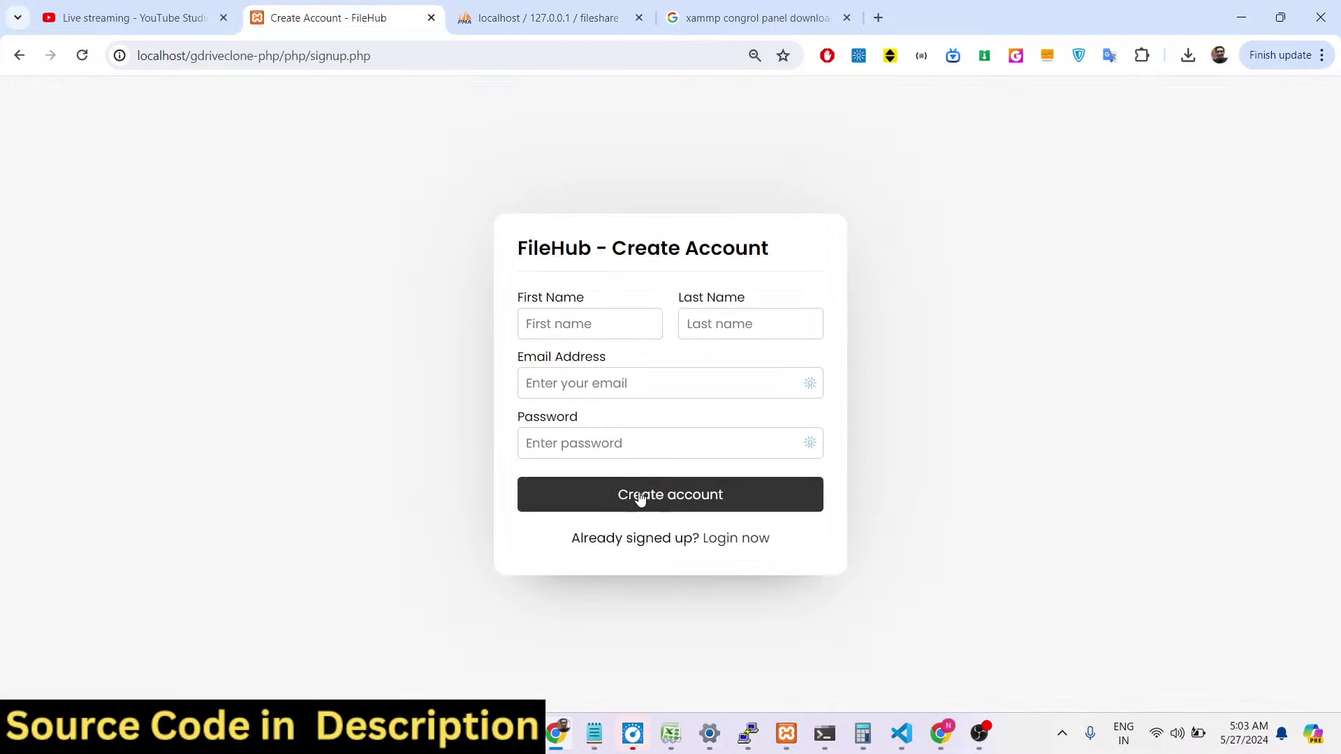
click(719, 549)
text(harshad)
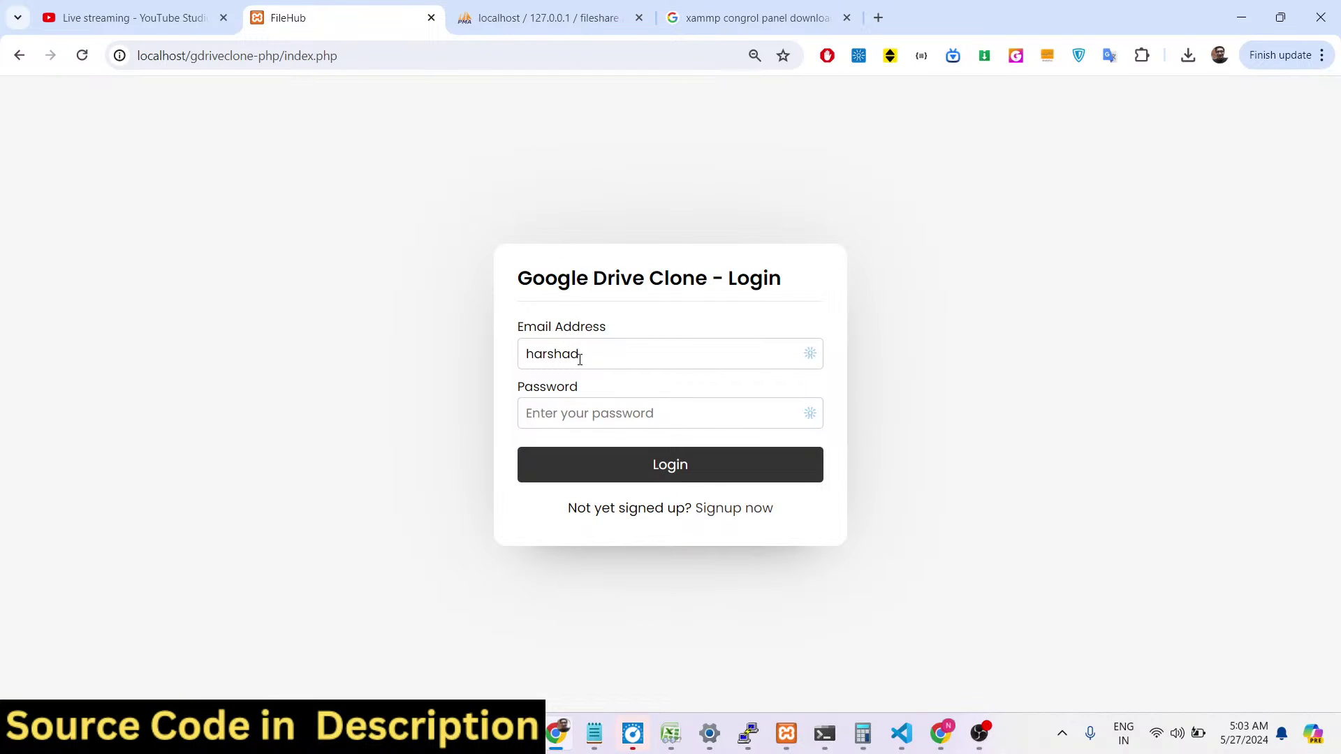
text(1234)
key(Return)
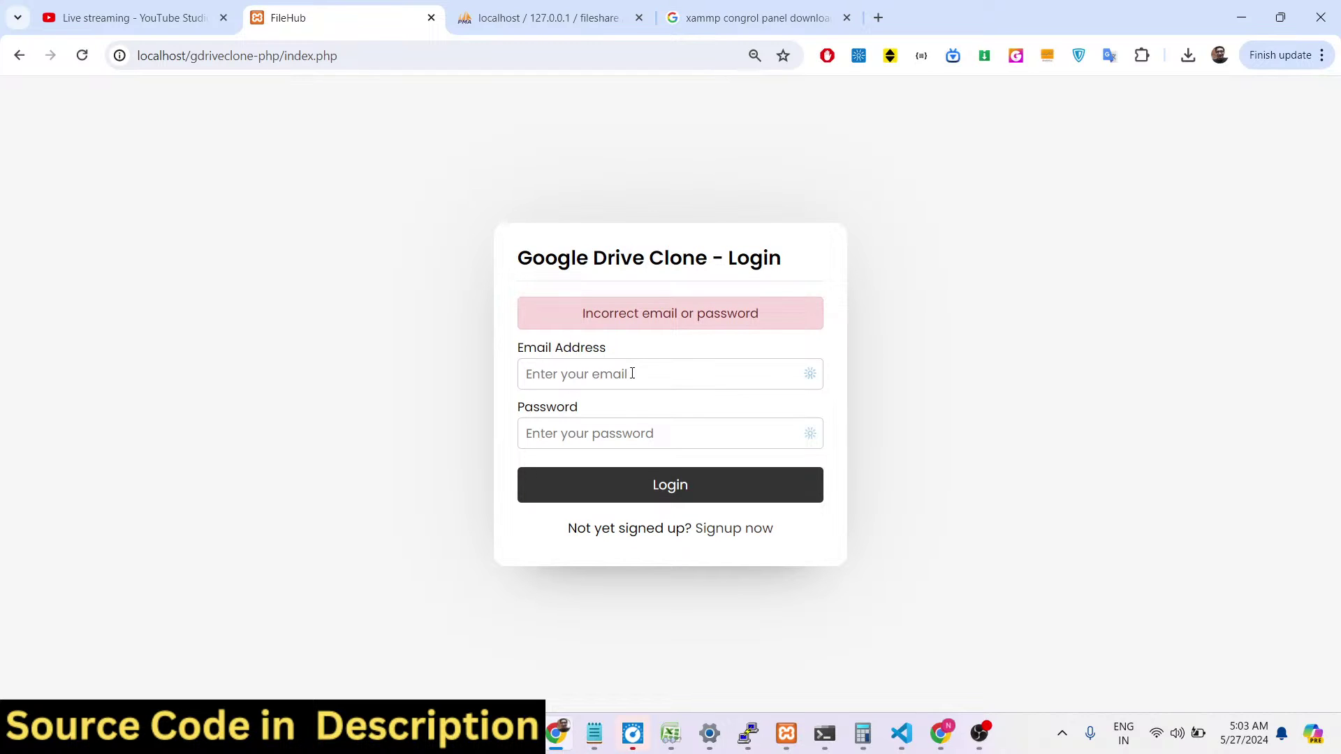
key(Tab)
text(1)
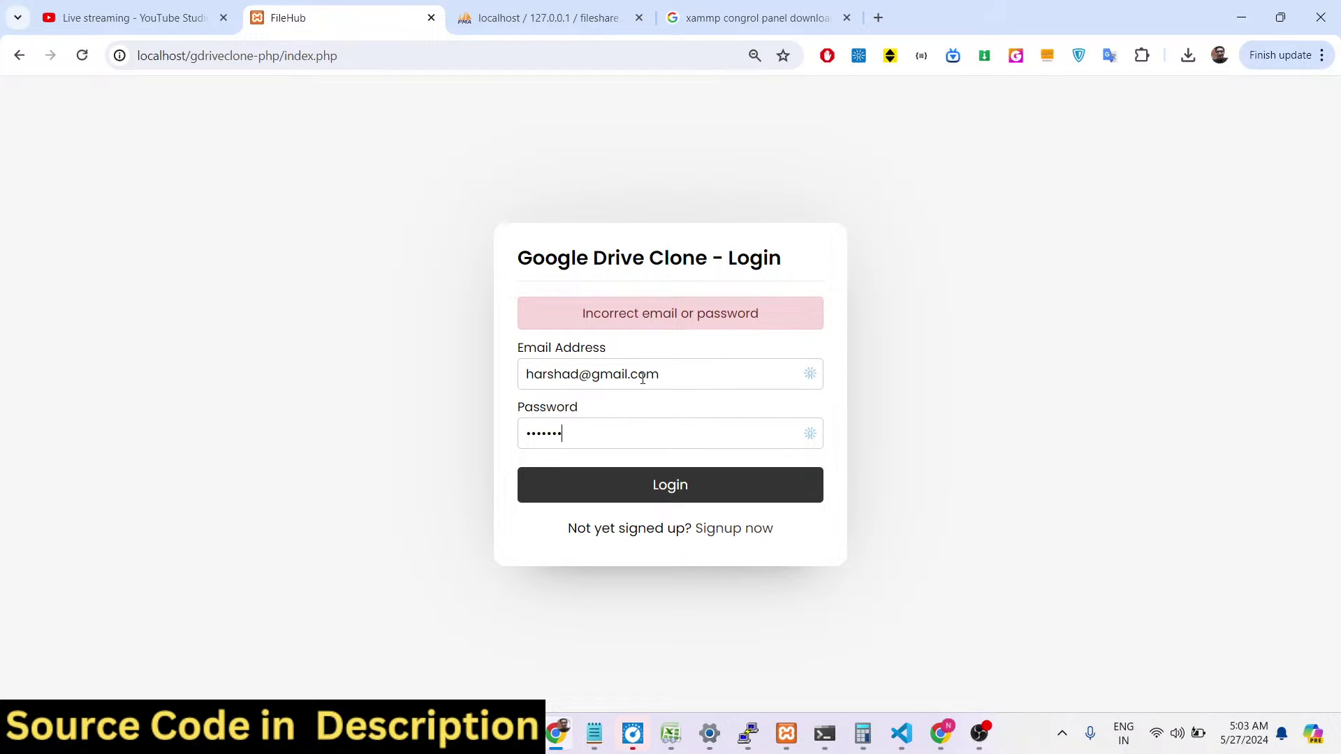
click(693, 488)
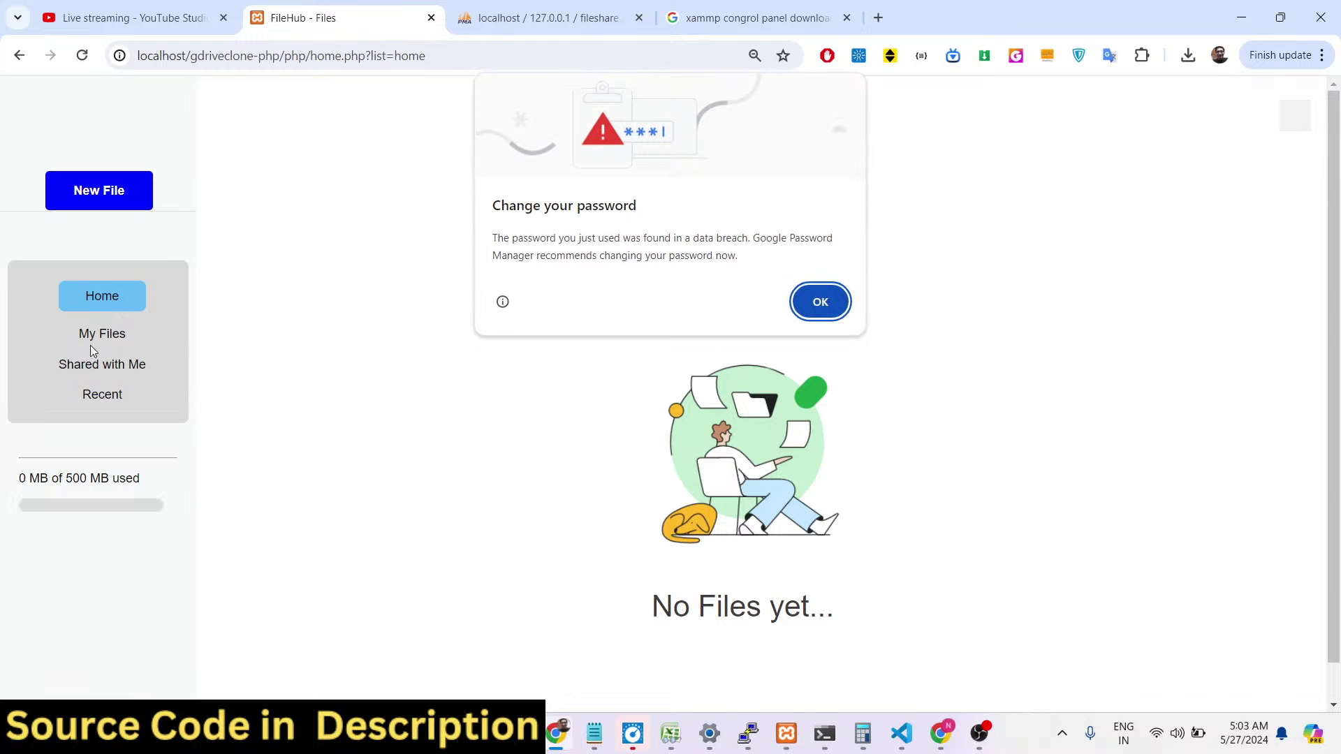
Select pexels-cliff-booth-4058218 (1).jpg from Downloads > nz as a new file upload.
click(820, 302)
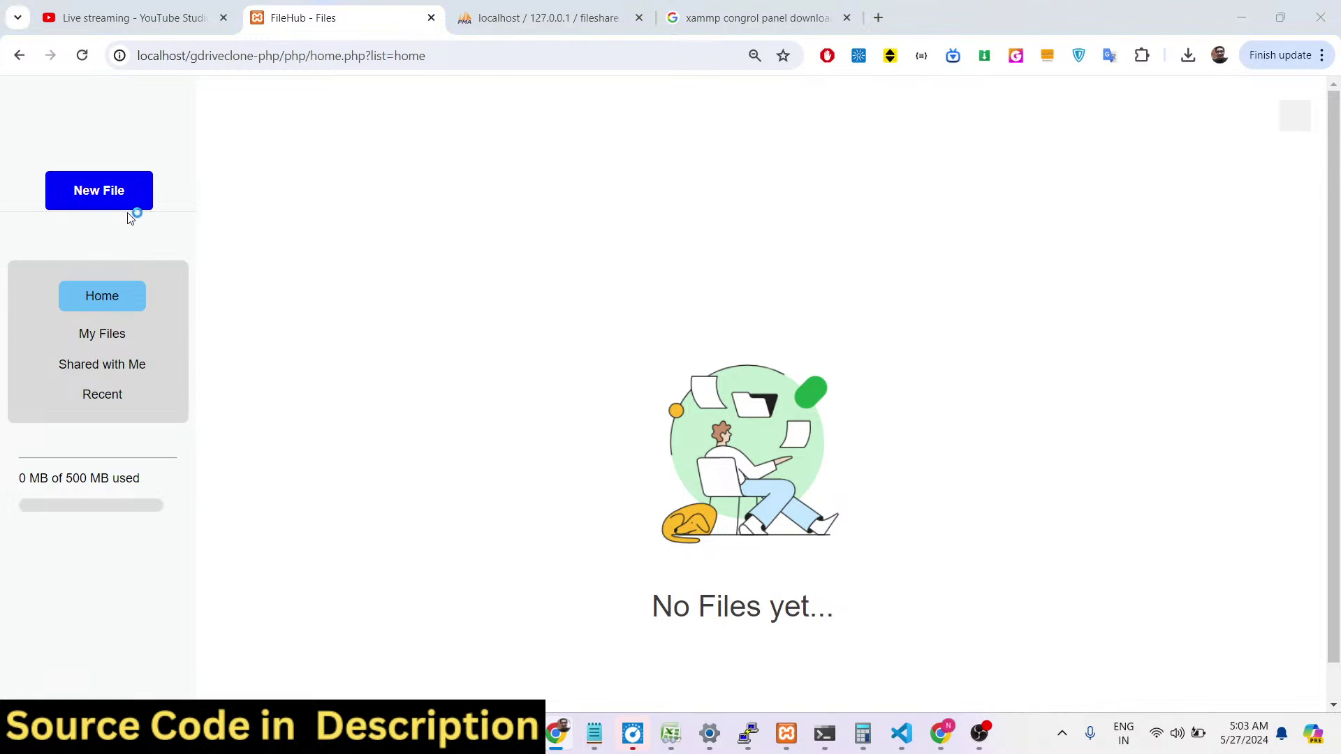
click(129, 206)
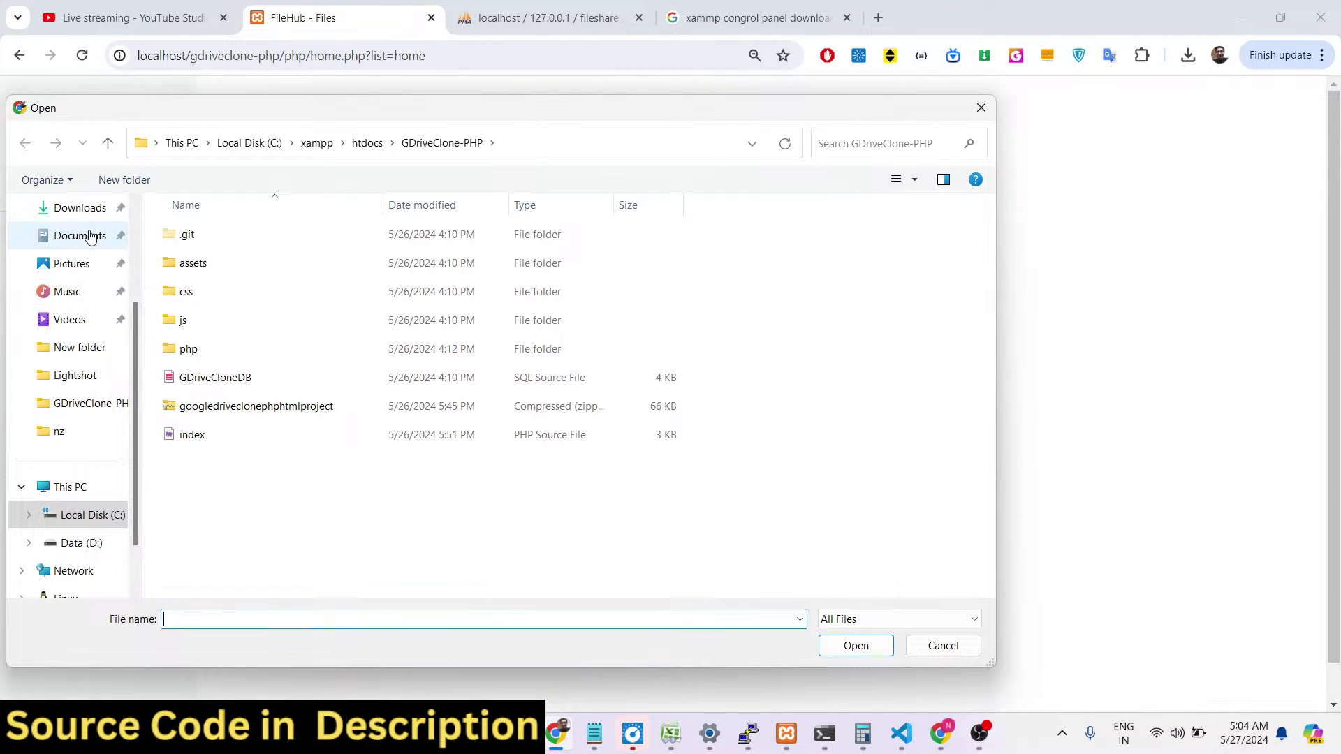
click(89, 211)
double_click(233, 260)
click(260, 283)
double_click(259, 283)
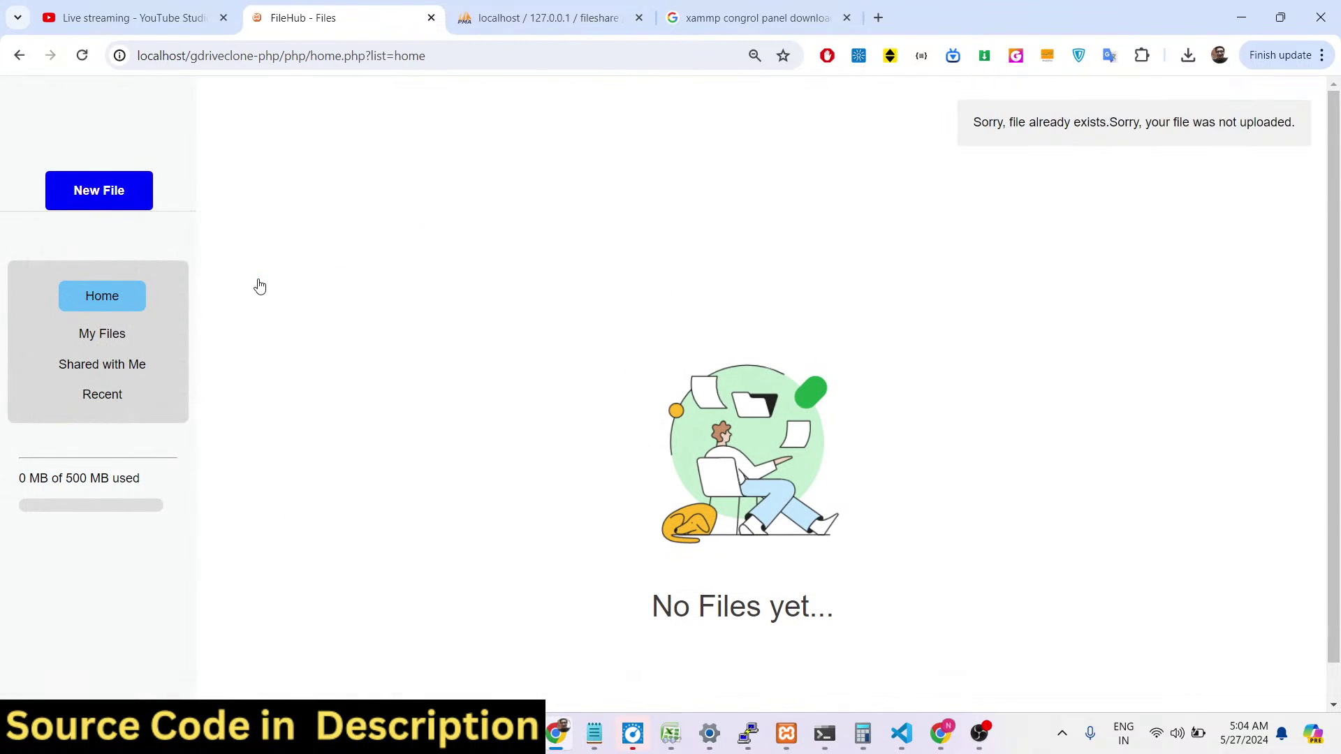
Re-upload the image, find it in My Files and open its preview.
click(107, 335)
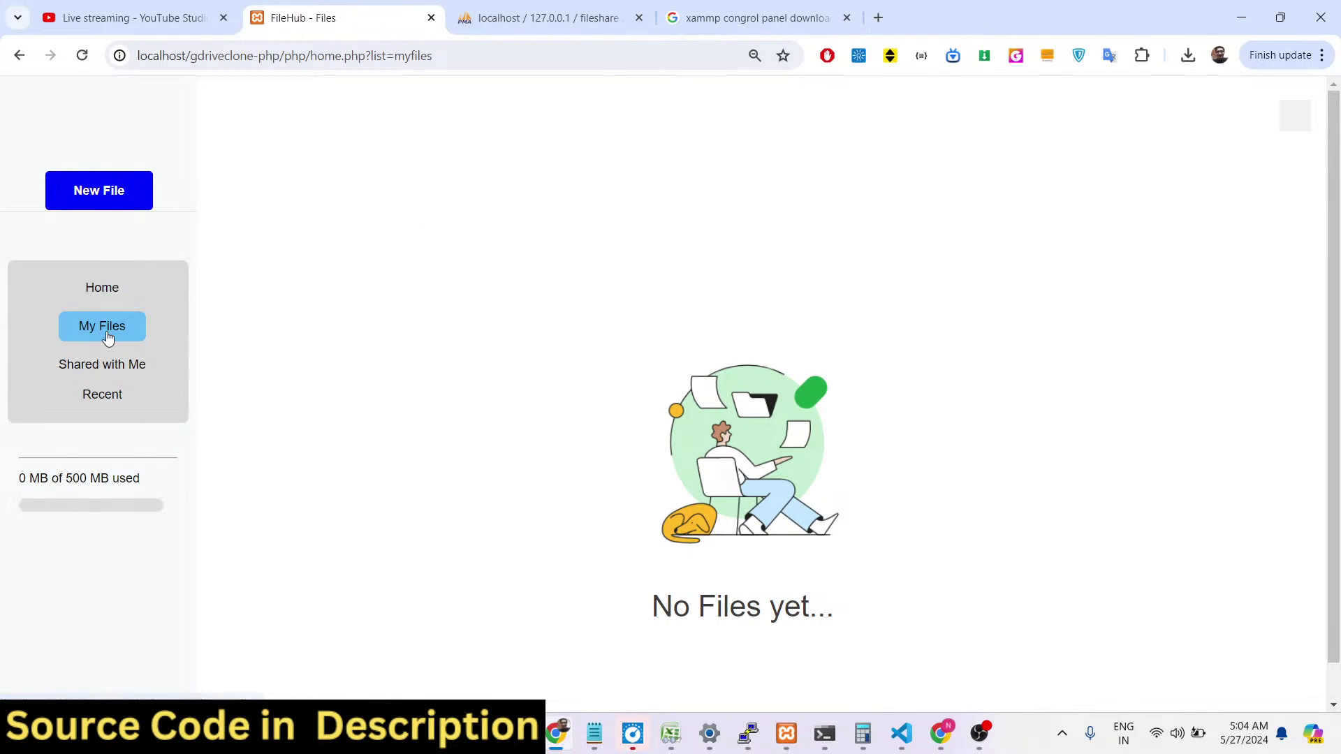
click(106, 294)
click(120, 201)
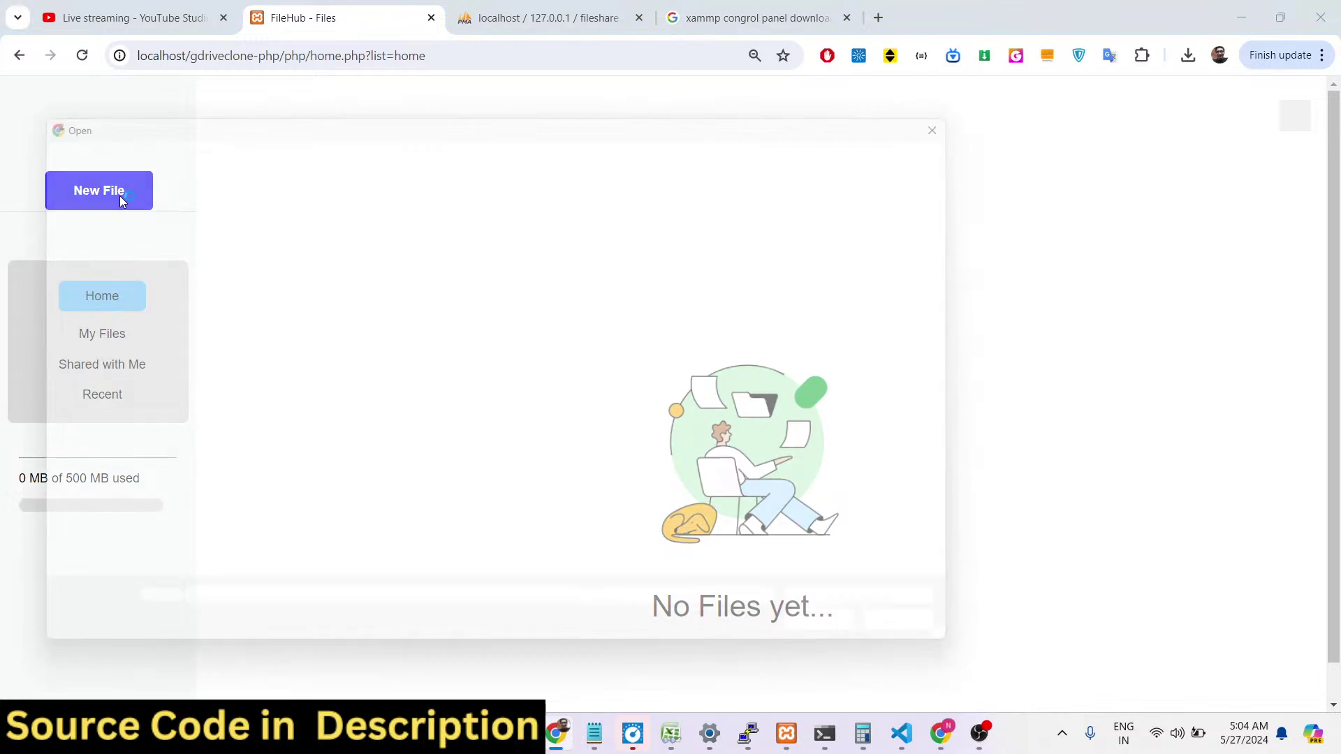
double_click(224, 257)
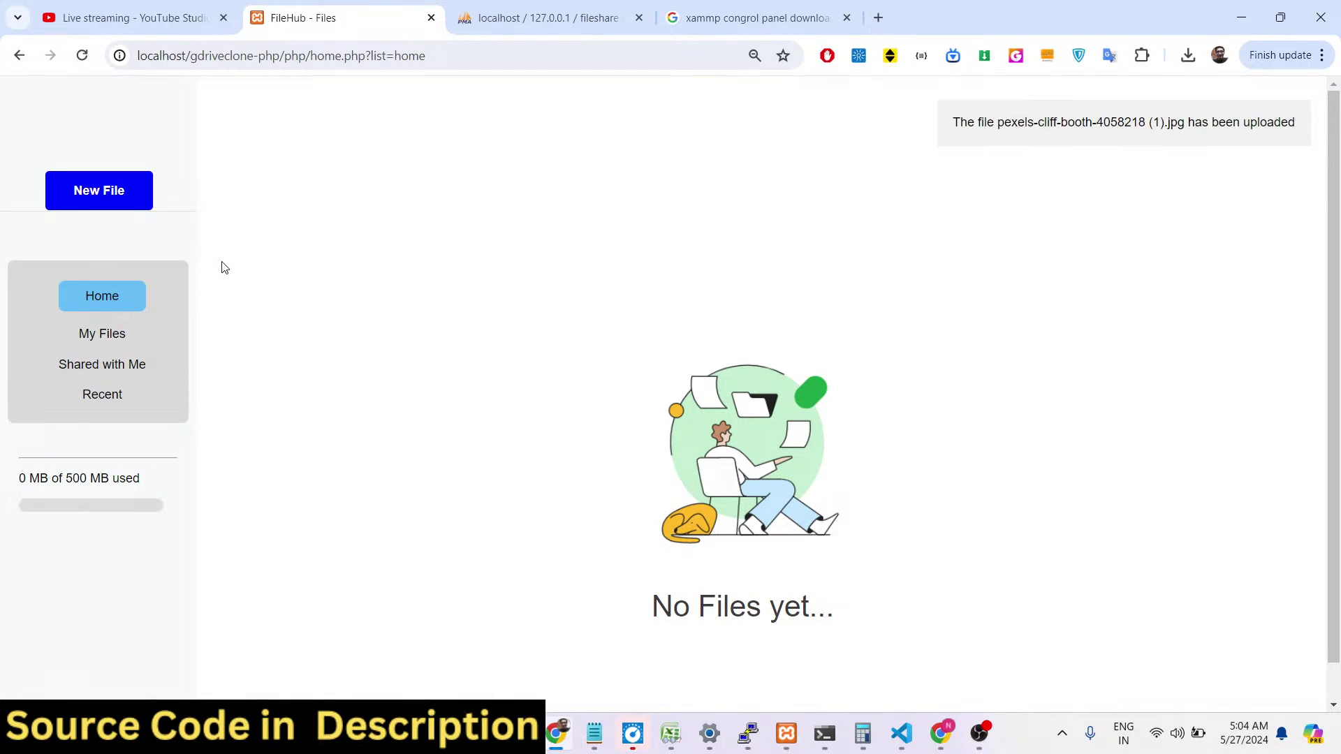
click(104, 338)
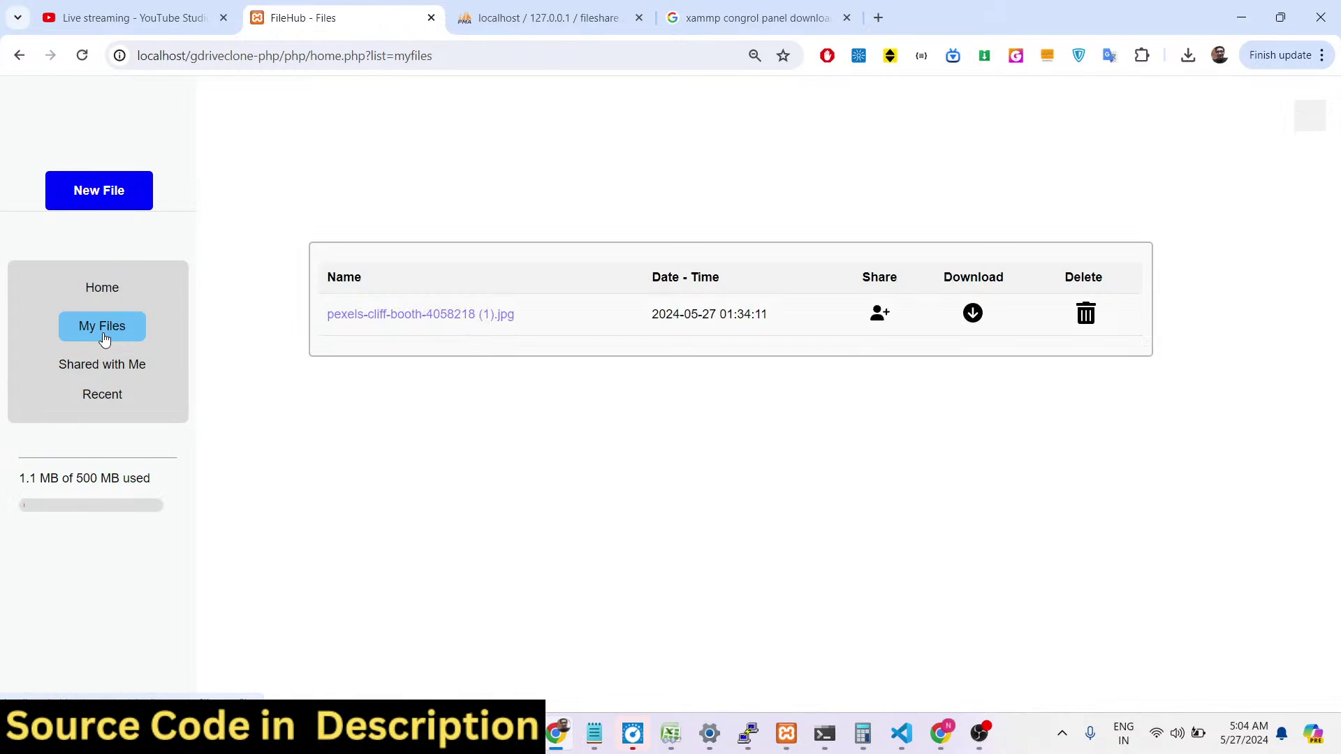
click(429, 314)
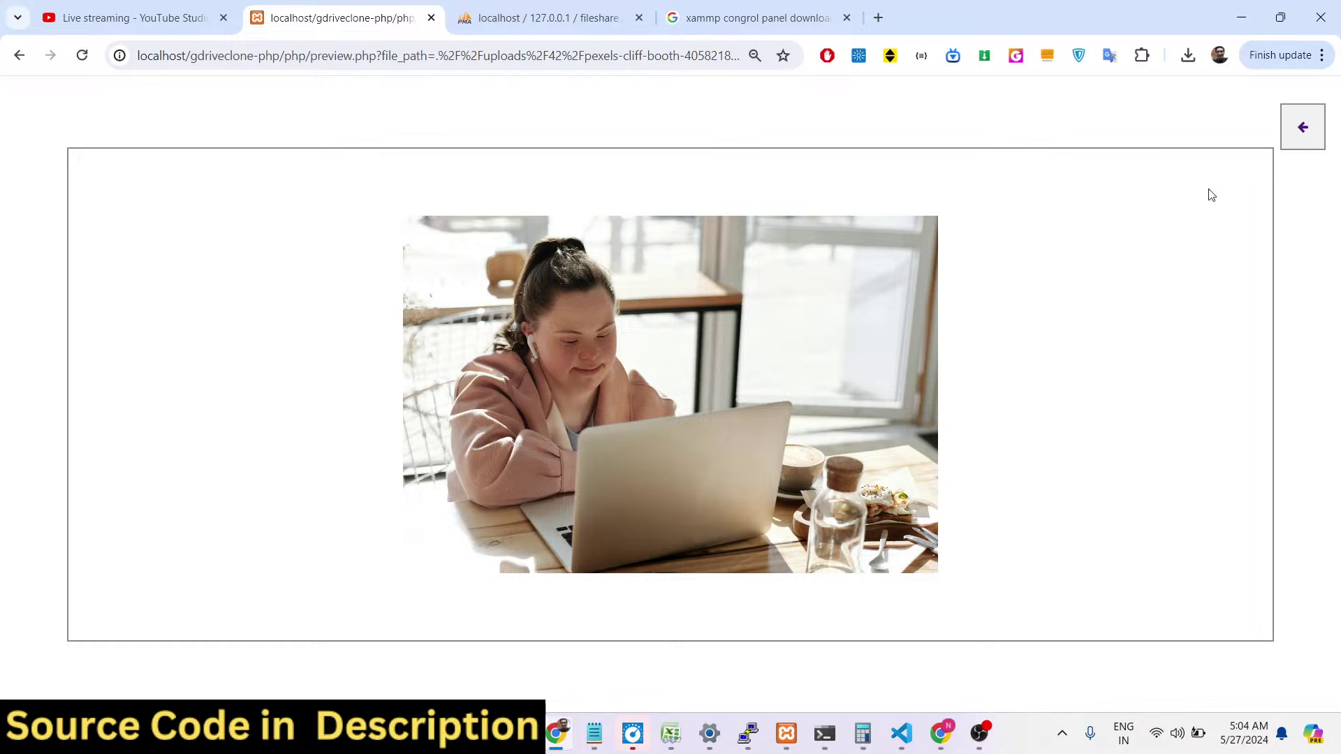
Confirm the upload's record, file_id 53, in phpMyAdmin's files table.
click(538, 17)
click(82, 55)
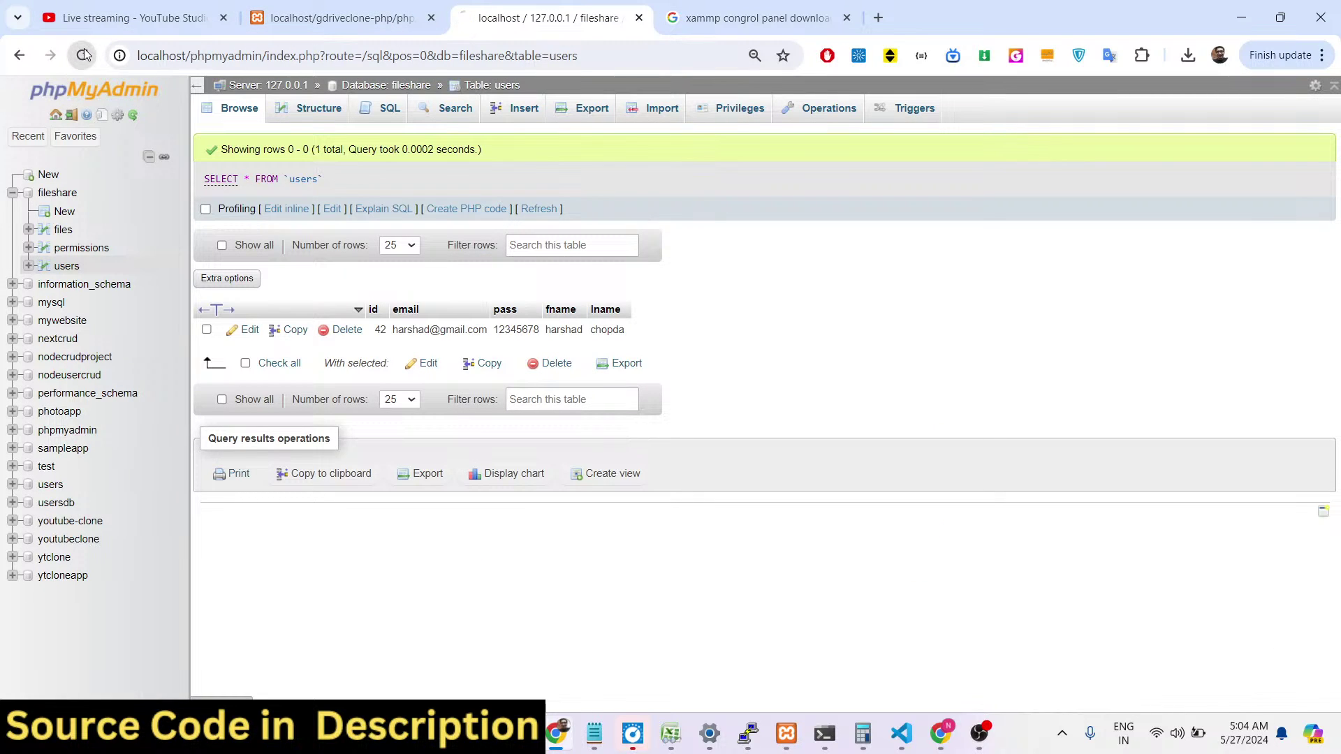
click(63, 230)
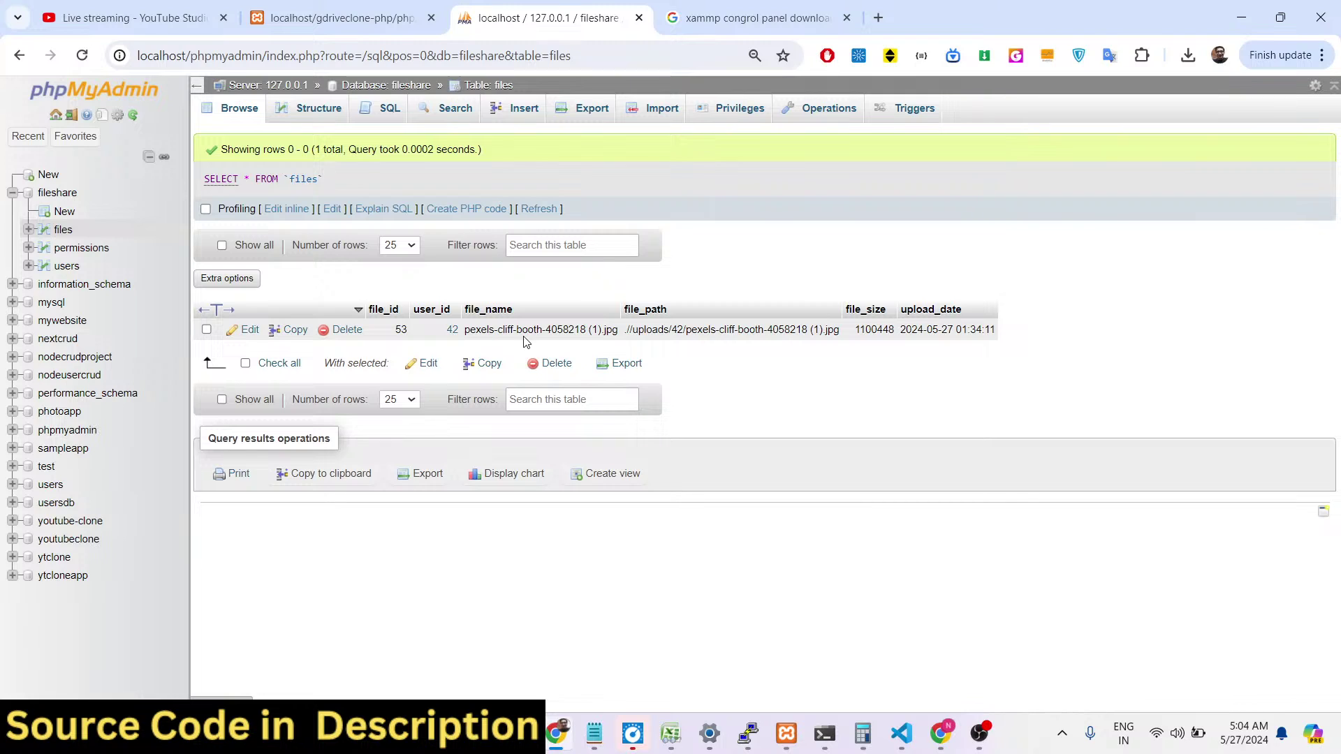
click(342, 18)
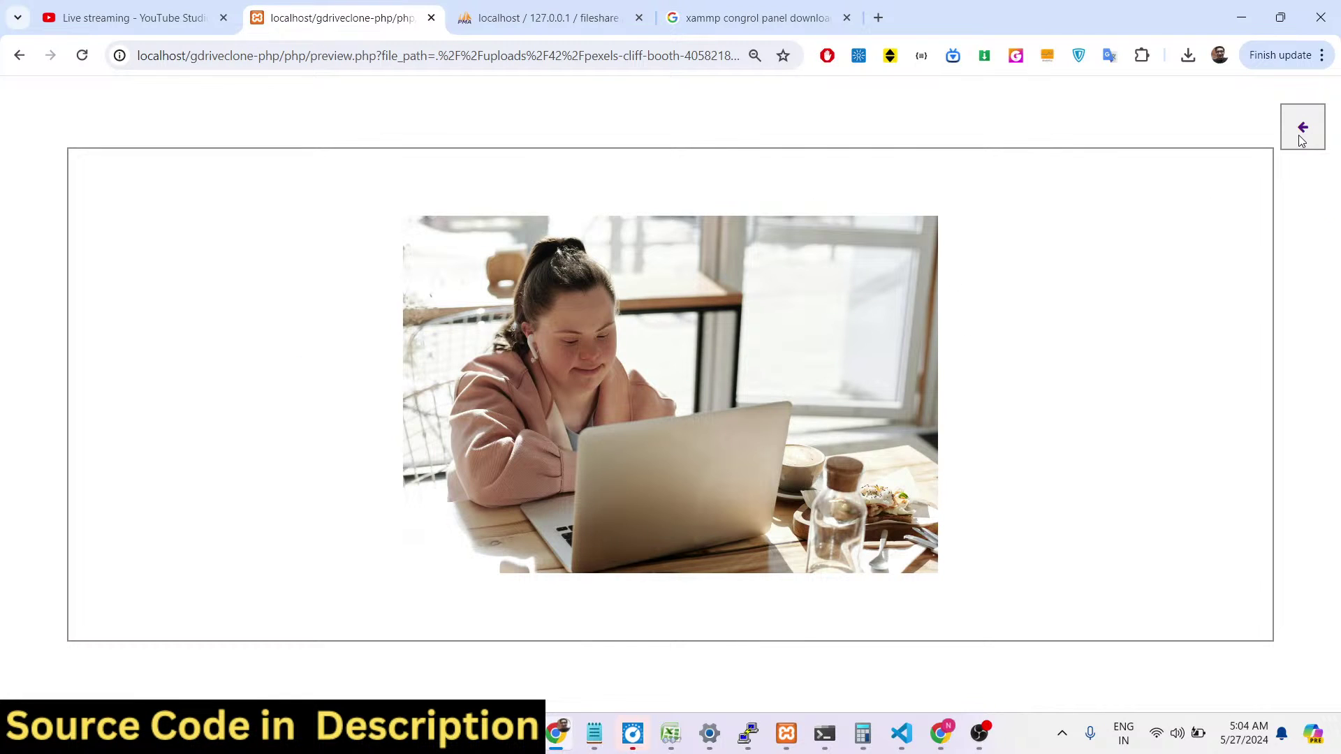
Upload pexels-nietjuh-2014697.jpg so My Files lists both images, using 2.45 MB.
click(1299, 138)
click(135, 195)
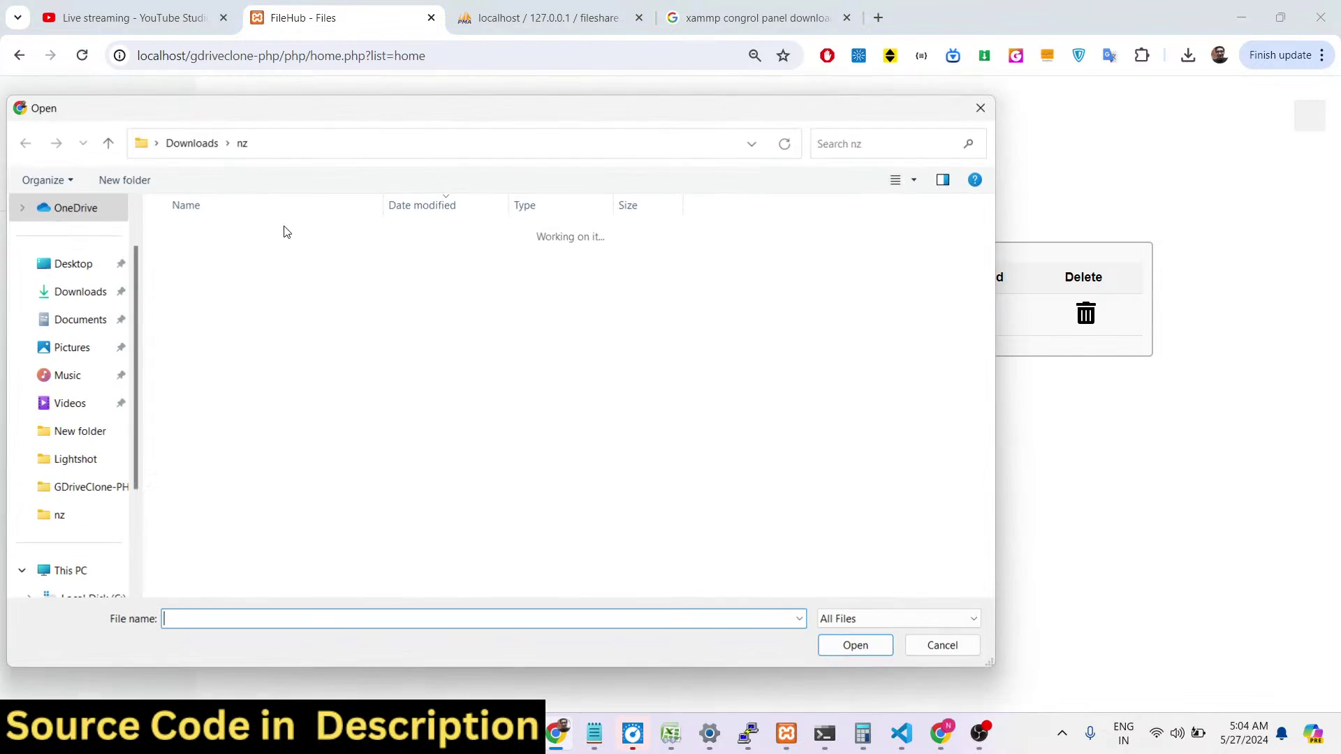
double_click(316, 341)
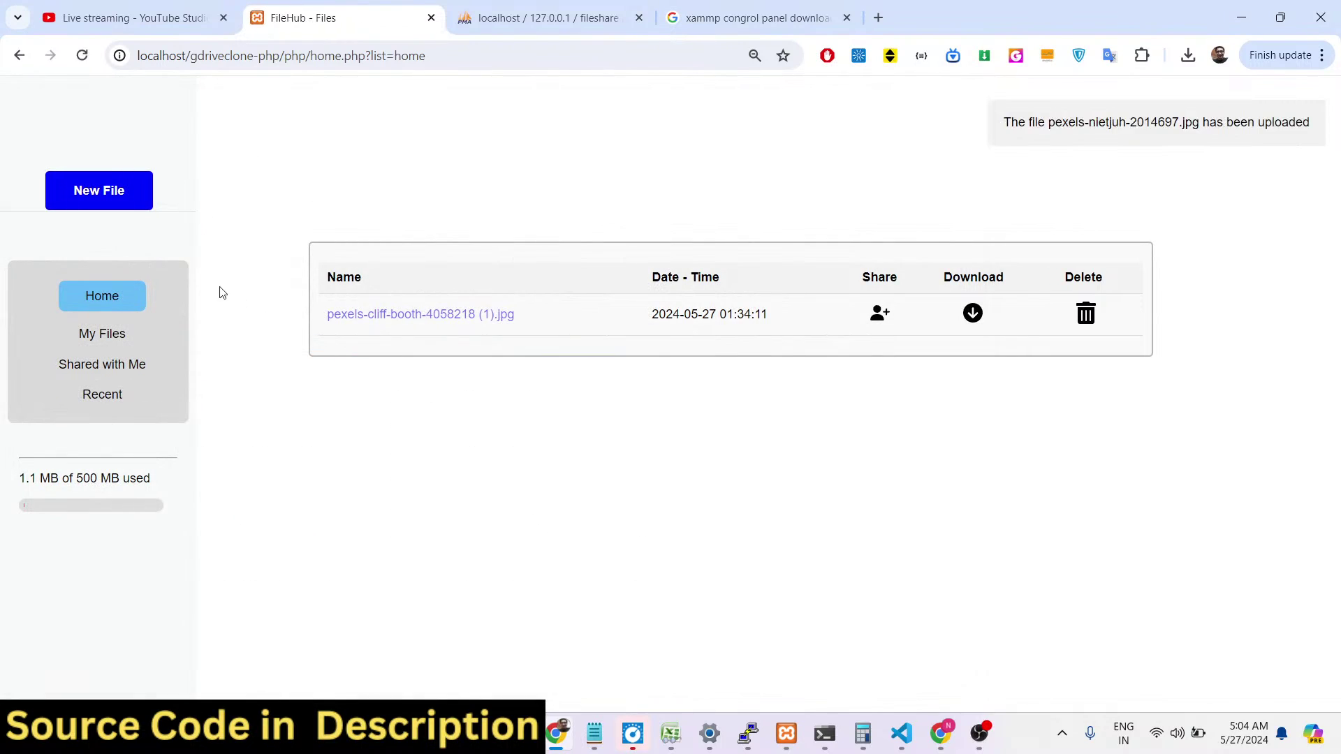
click(103, 333)
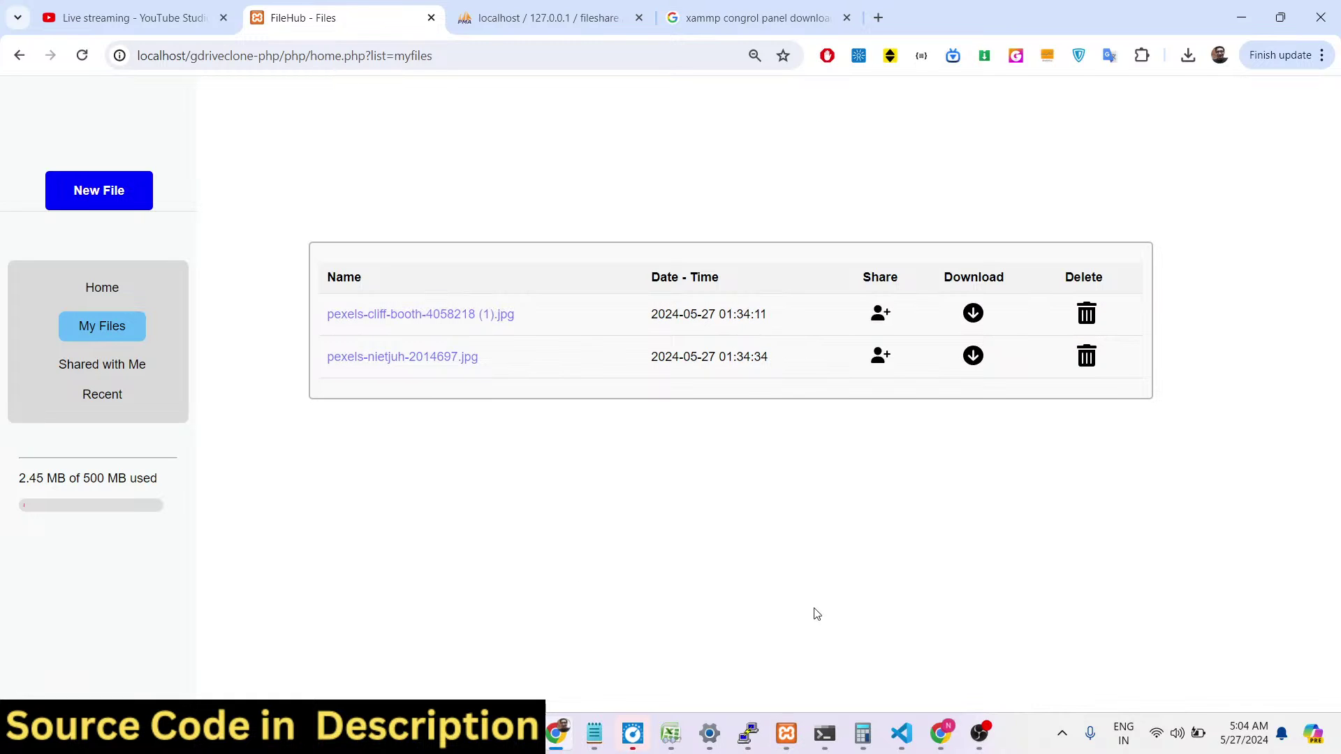
Switch over to the YouTube Studio live stream page.
click(894, 737)
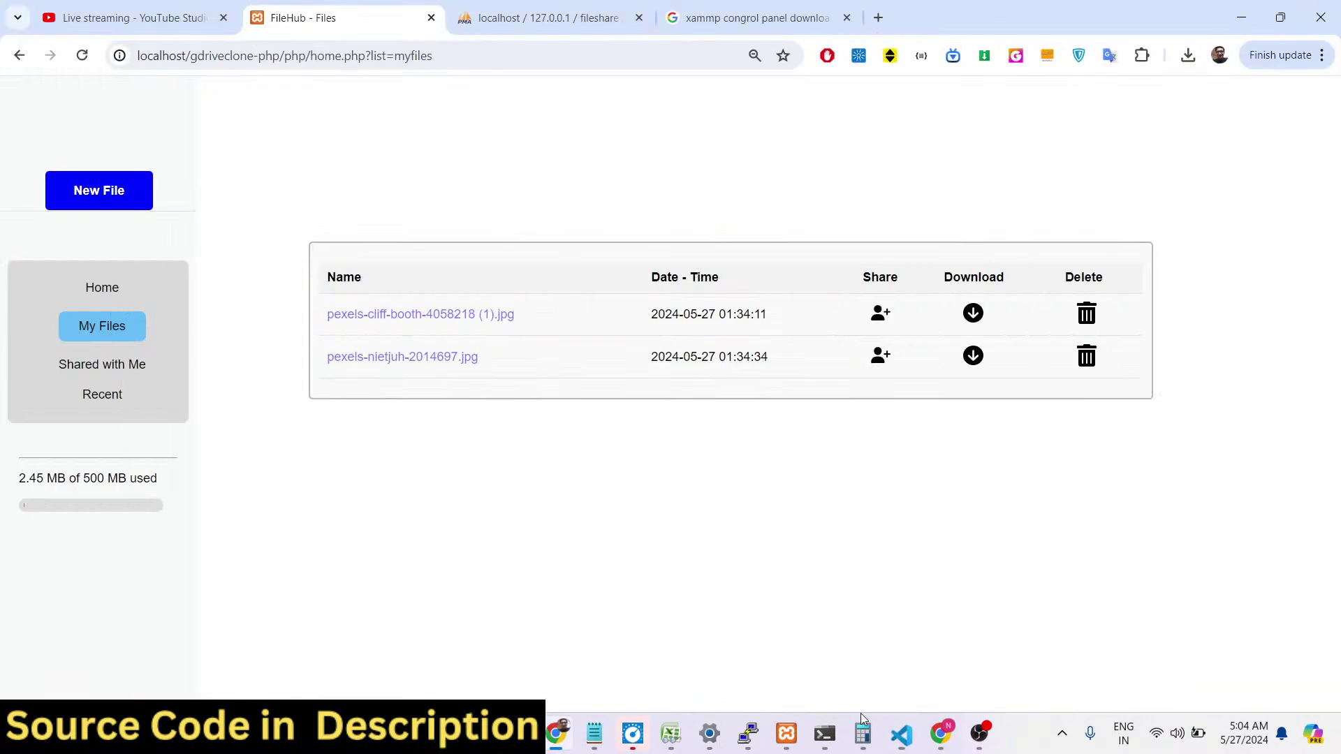
click(898, 733)
click(139, 10)
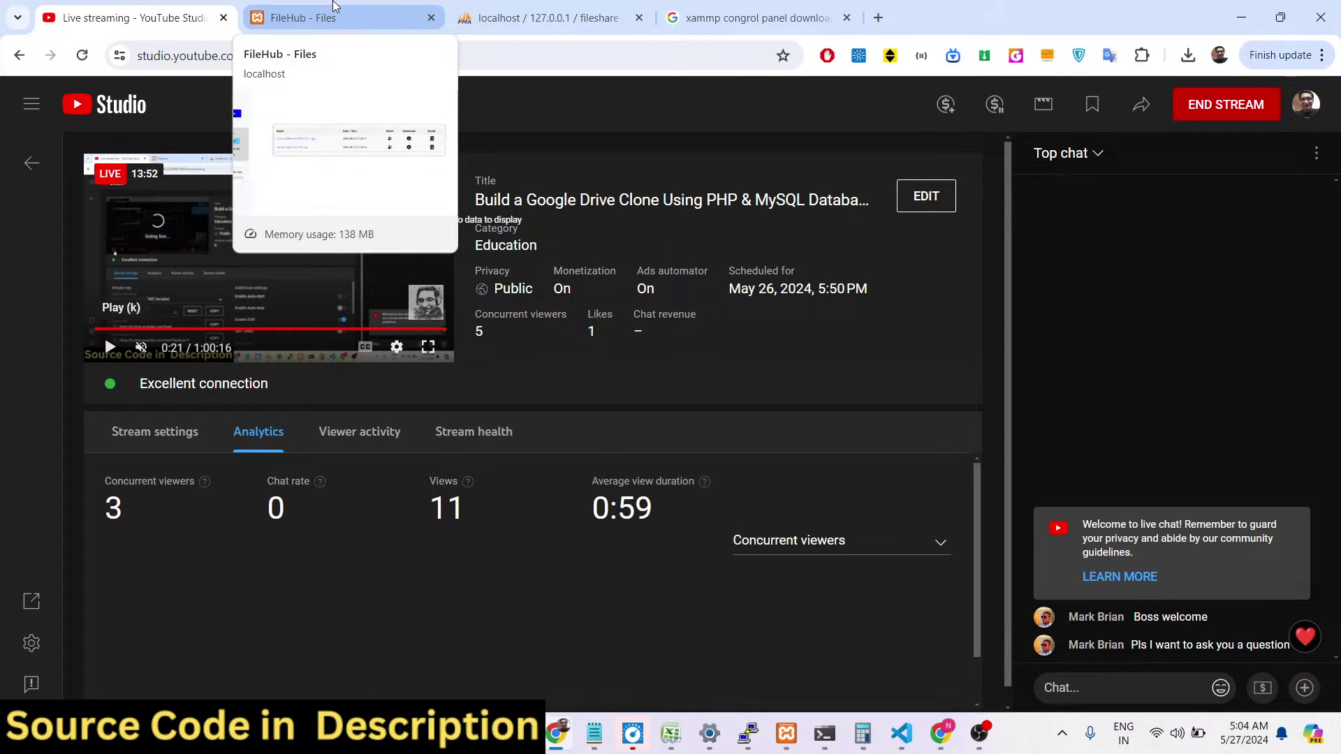
Return to FileHub, bring up the second Chrome window, and delete php/home.php from its address.
click(345, 7)
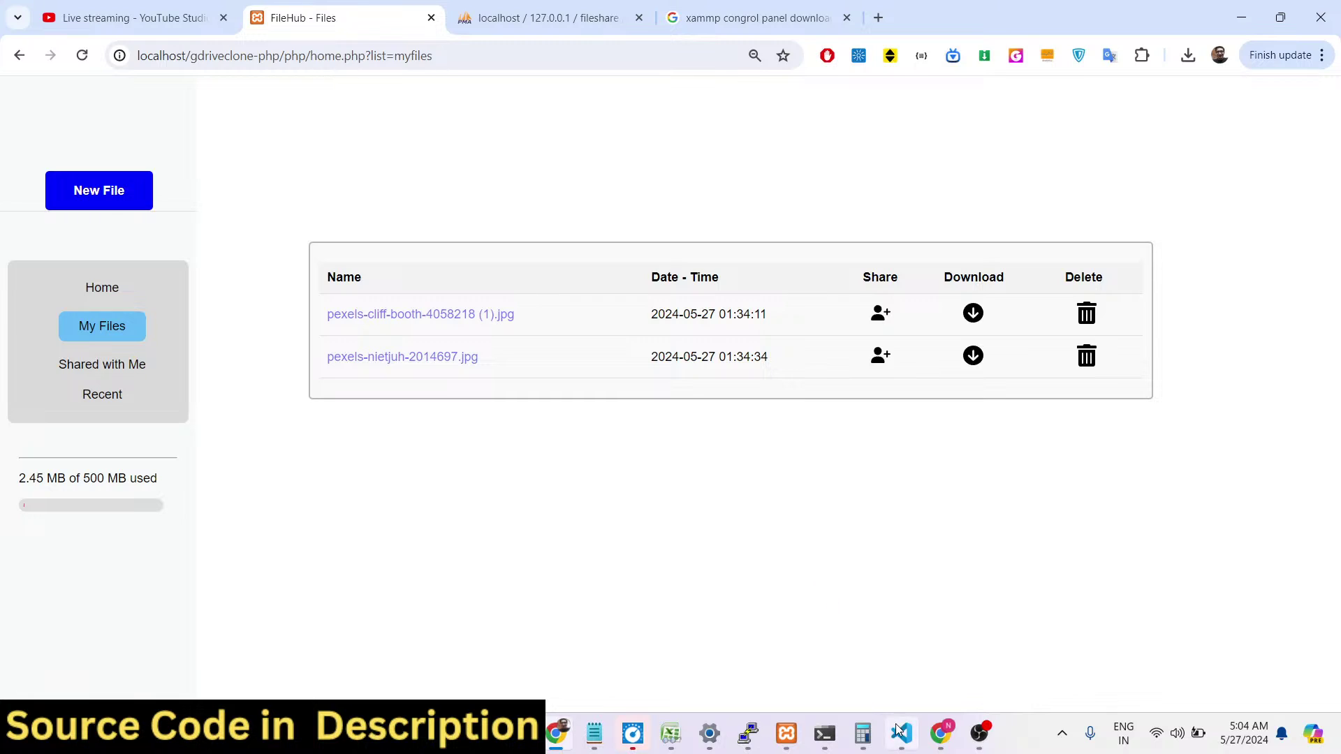
click(940, 742)
drag(397, 57, 285, 97)
key(BackSpace)
Load the app's login page and sign up a new account with first name, last name, email and password.
key(Return)
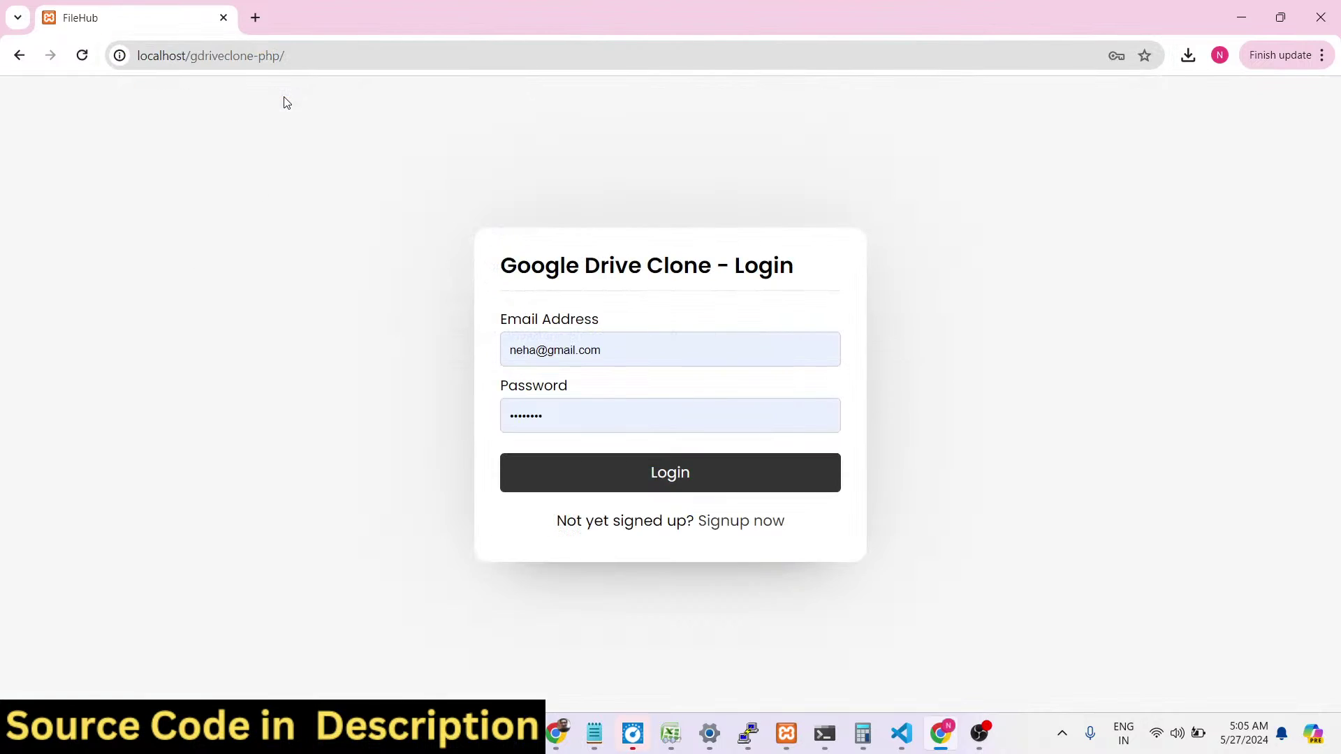
click(745, 520)
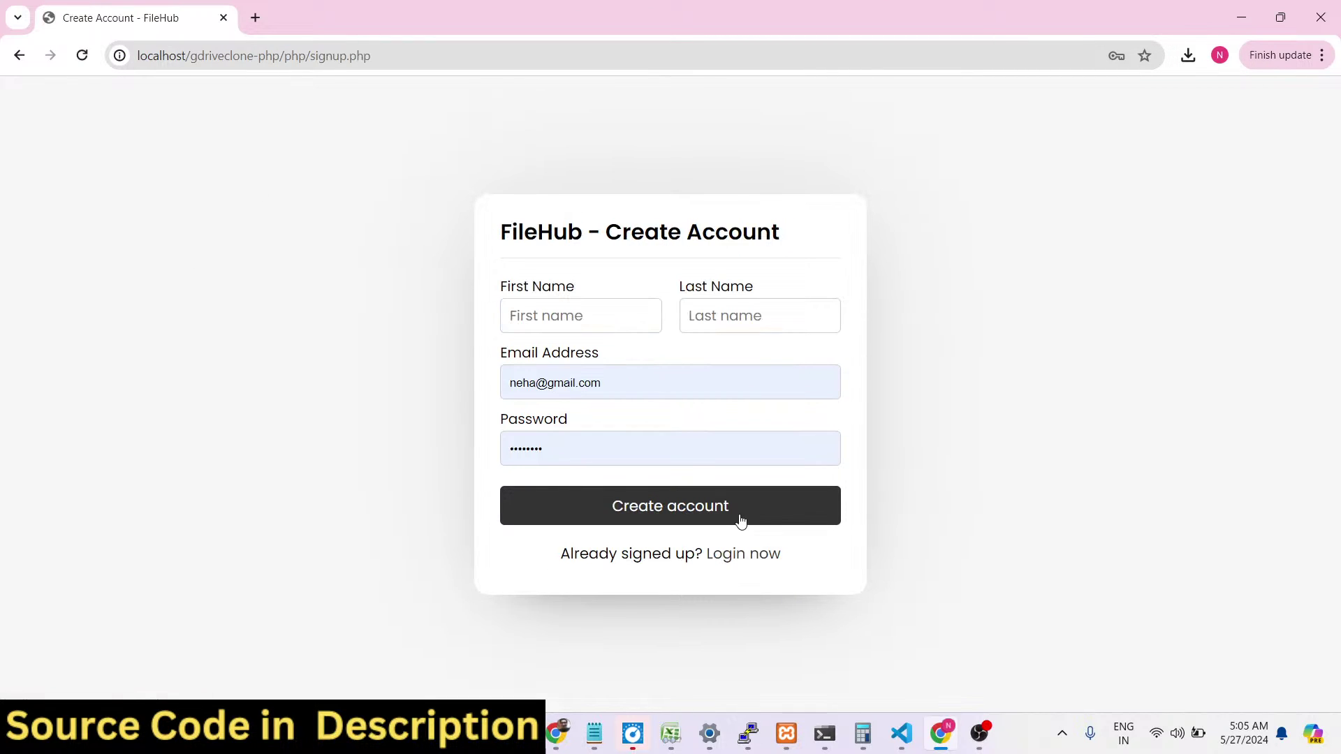
click(617, 323)
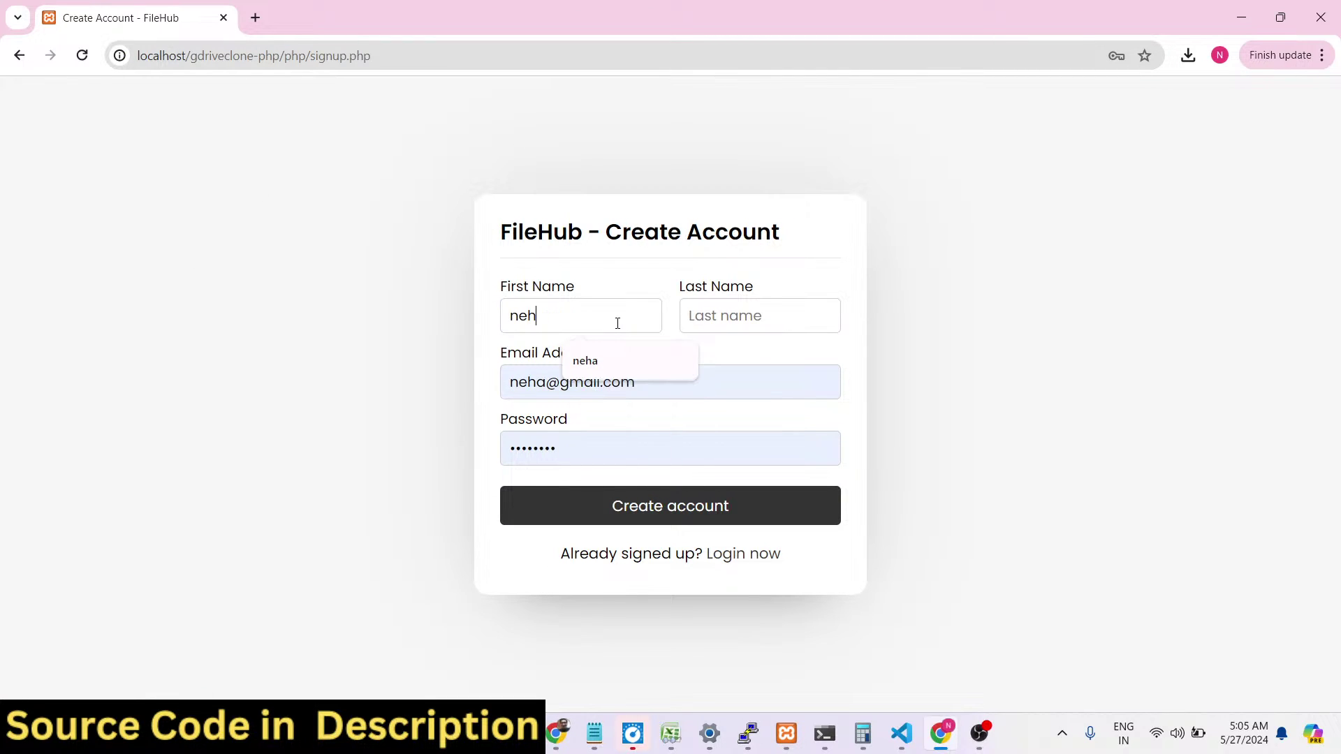
key(Tab)
key(Tab)
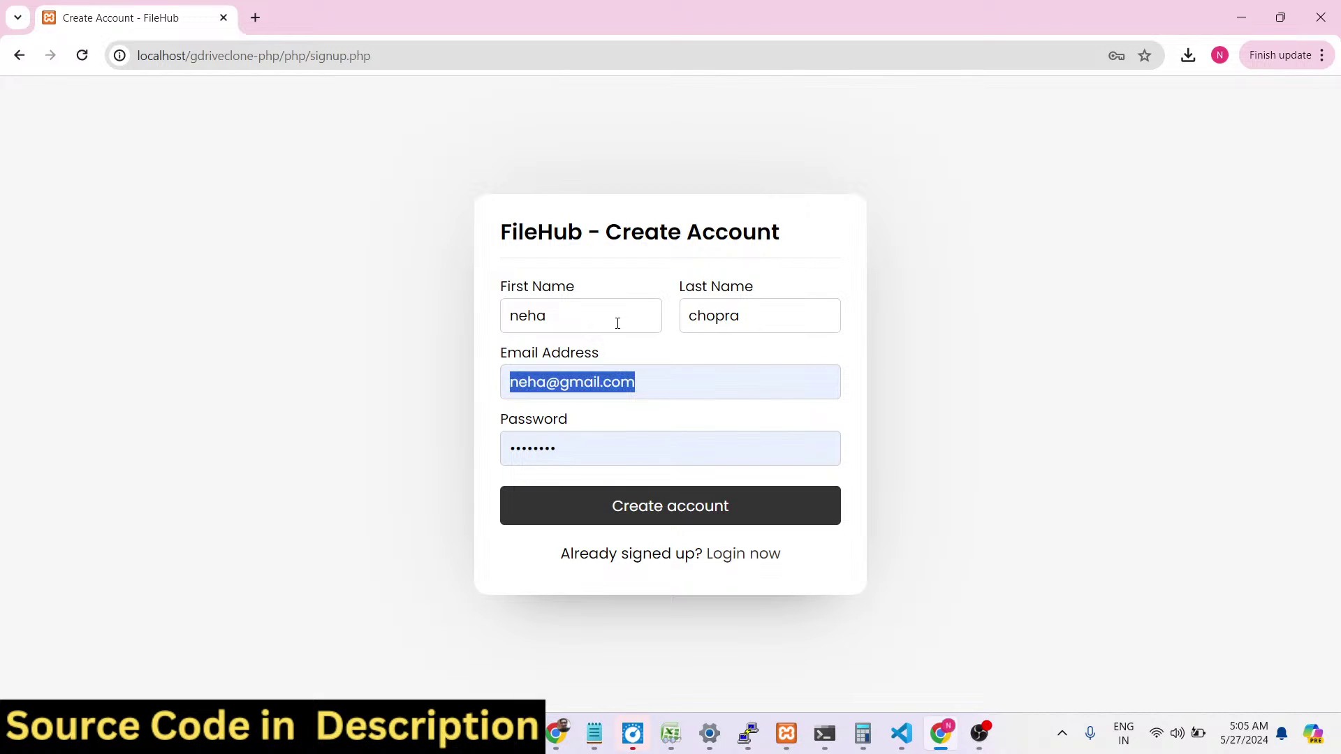
key(Tab)
text(n)
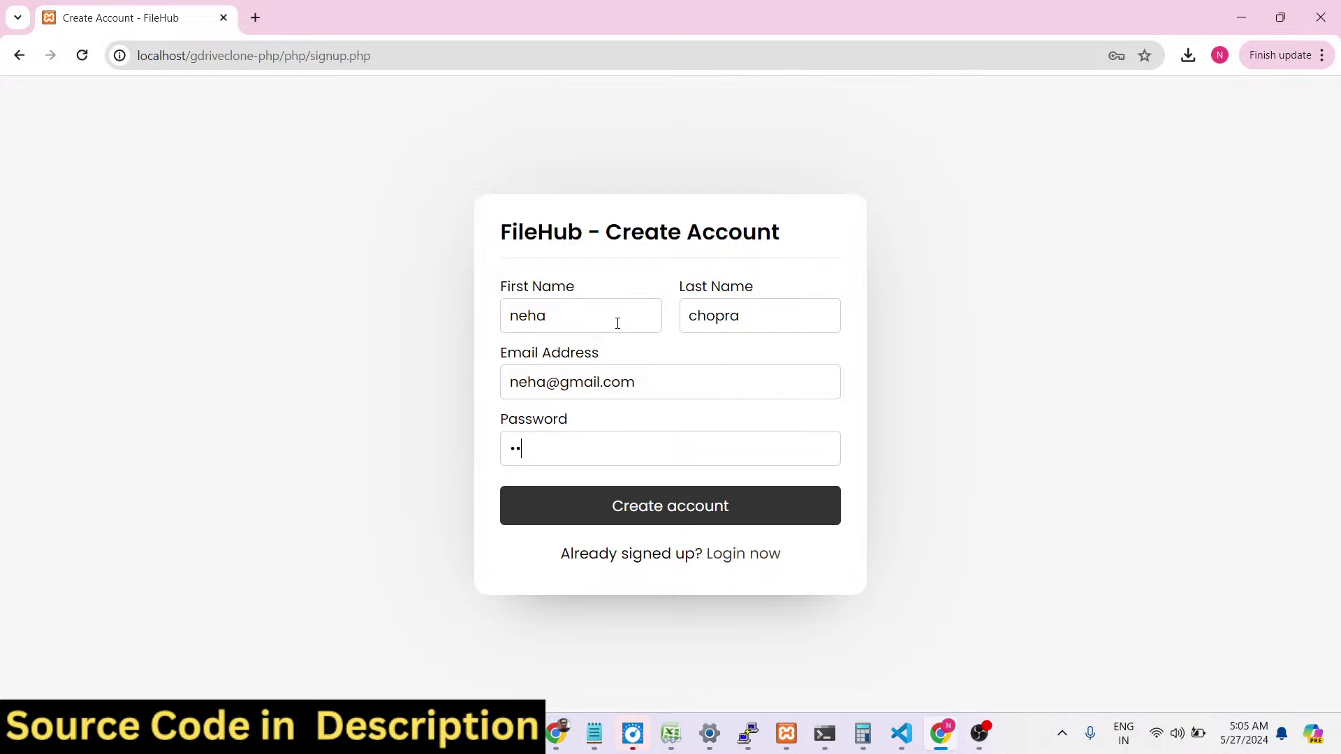
key(Return)
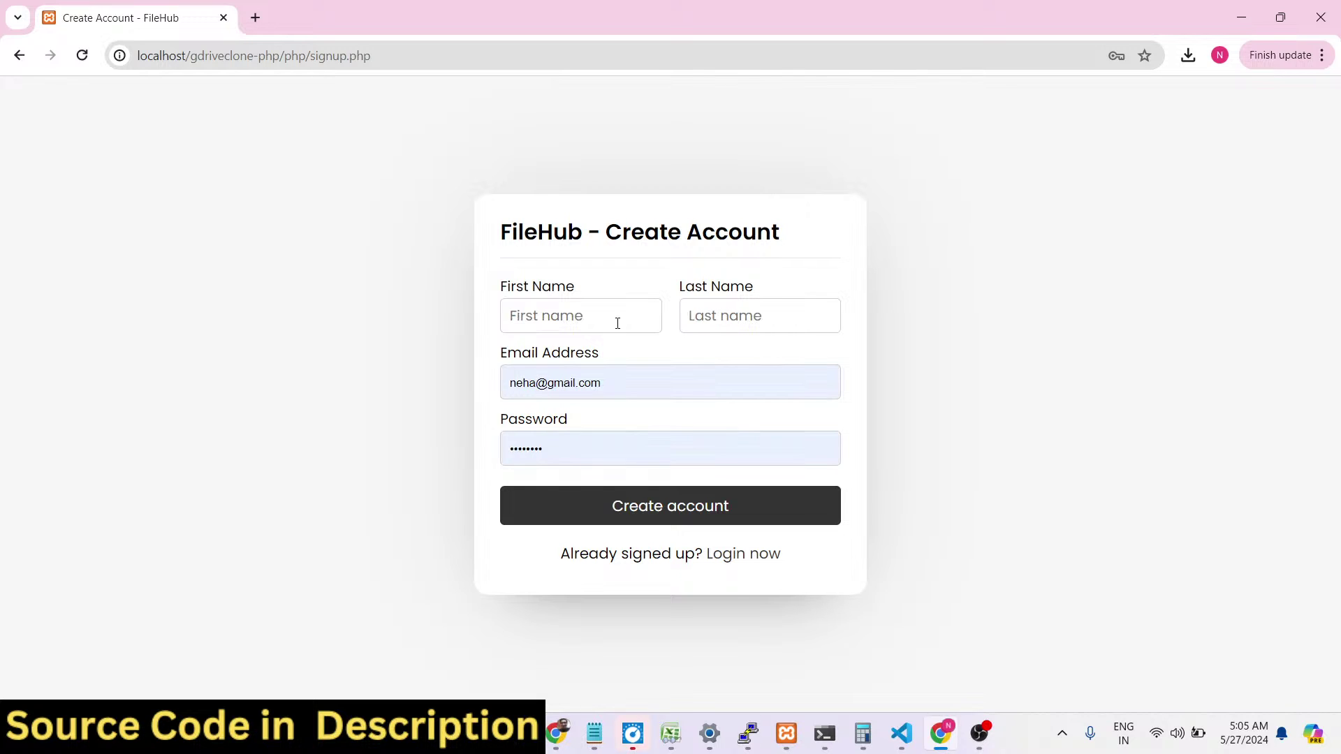
Log in with the new account and upload pexels-anntarazevich-5629220.jpg.
click(757, 555)
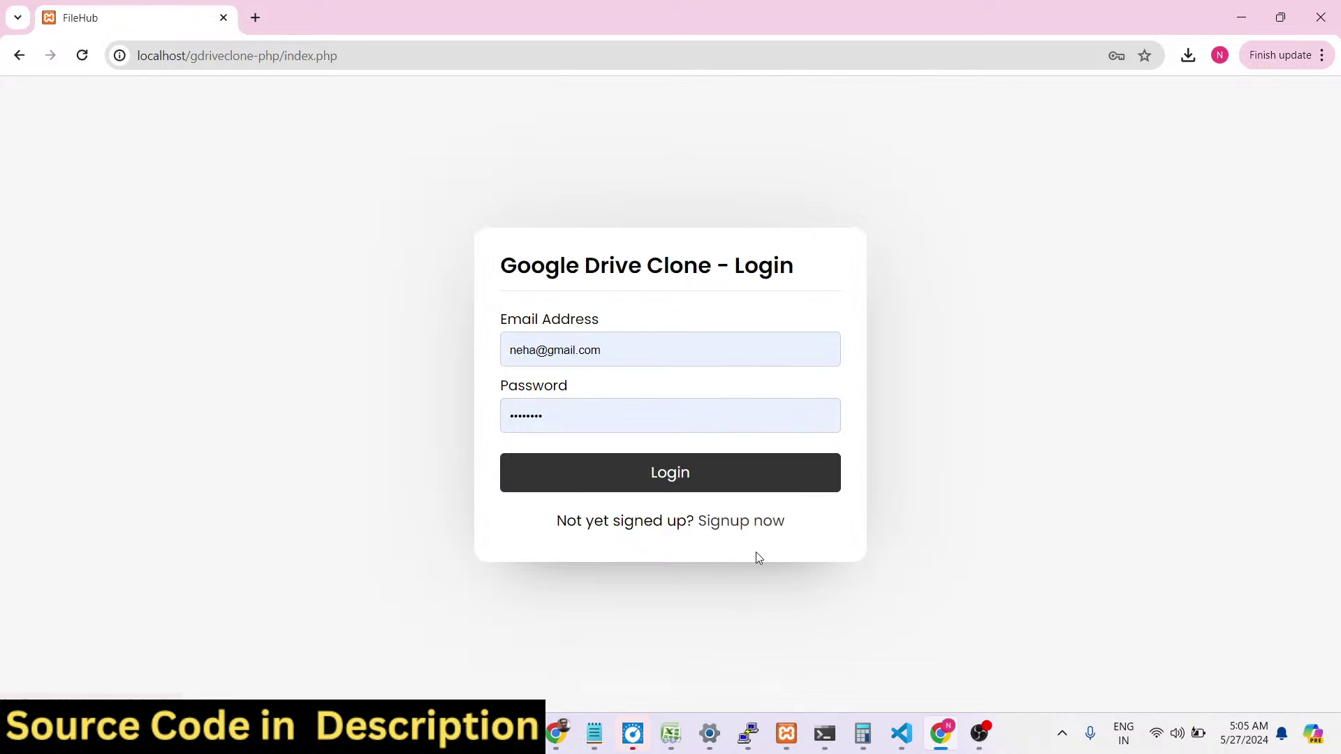
click(620, 359)
click(561, 404)
key(ctrl+a)
text(n)
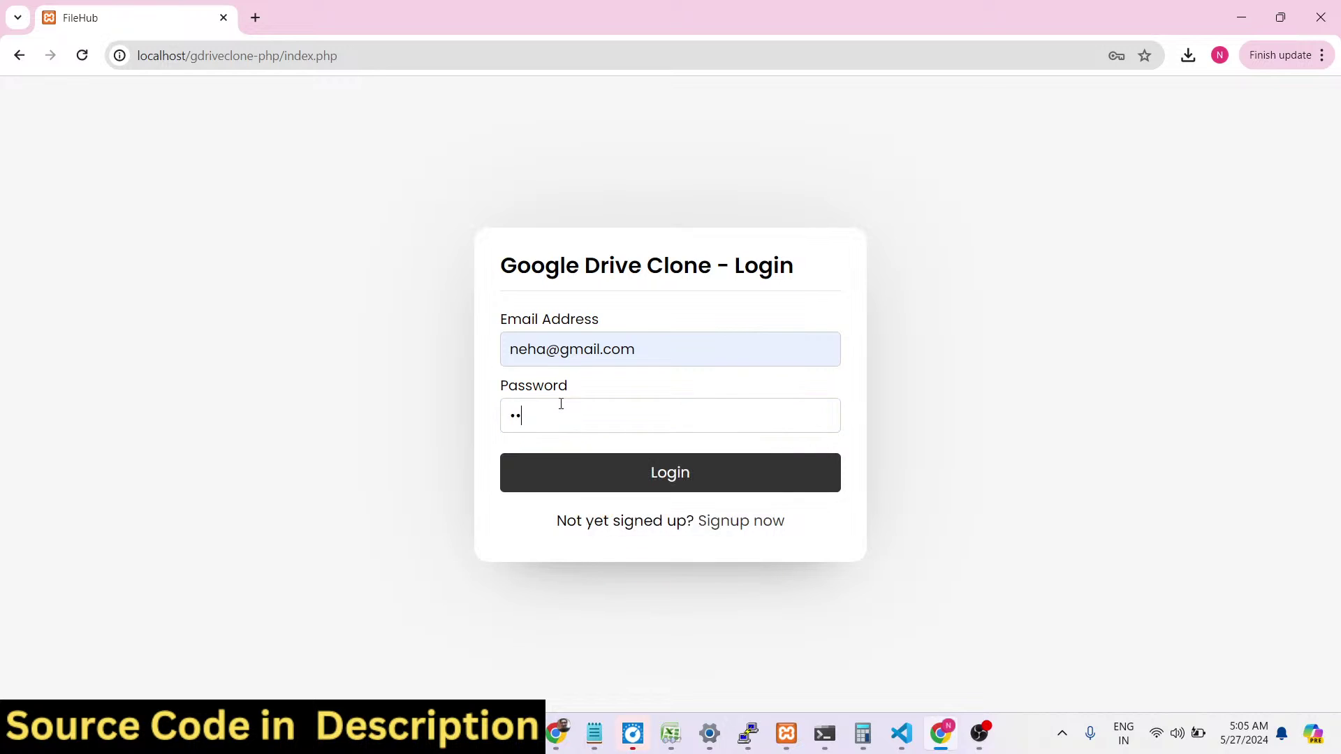
click(576, 462)
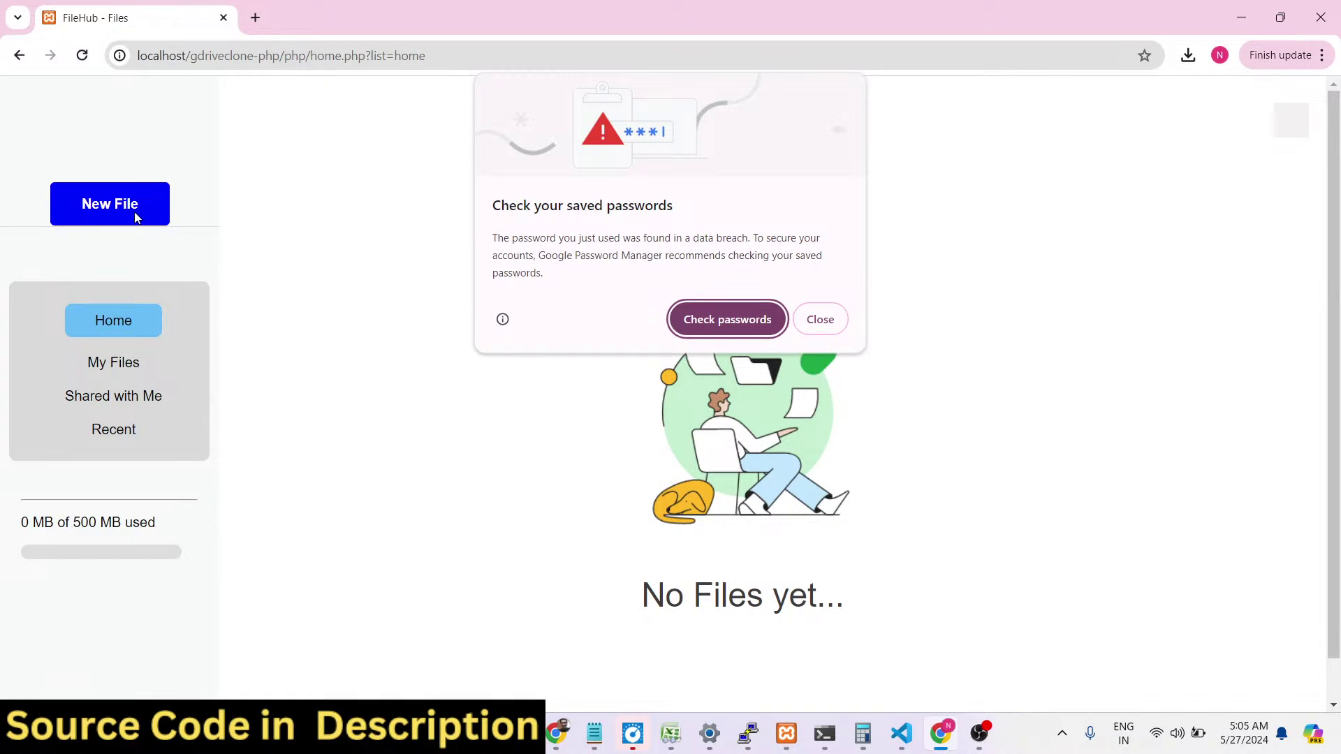
click(803, 326)
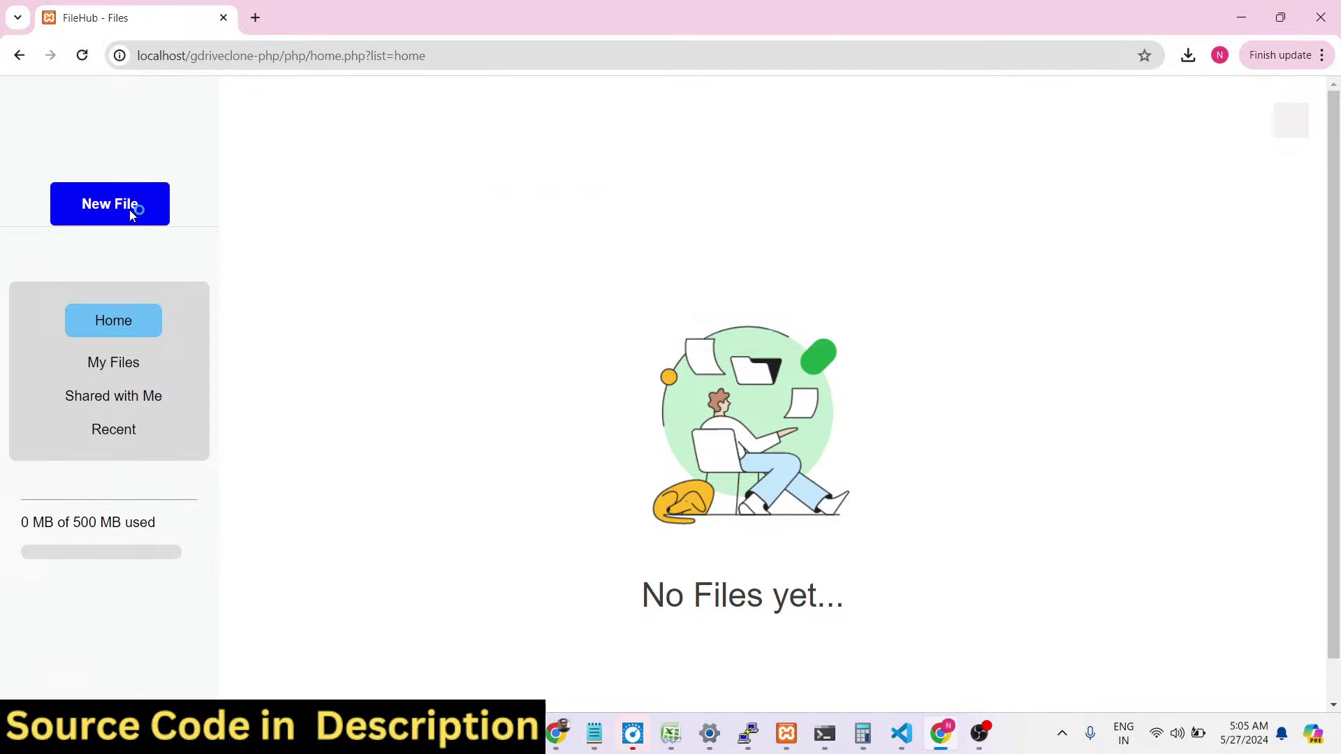
click(130, 212)
double_click(296, 451)
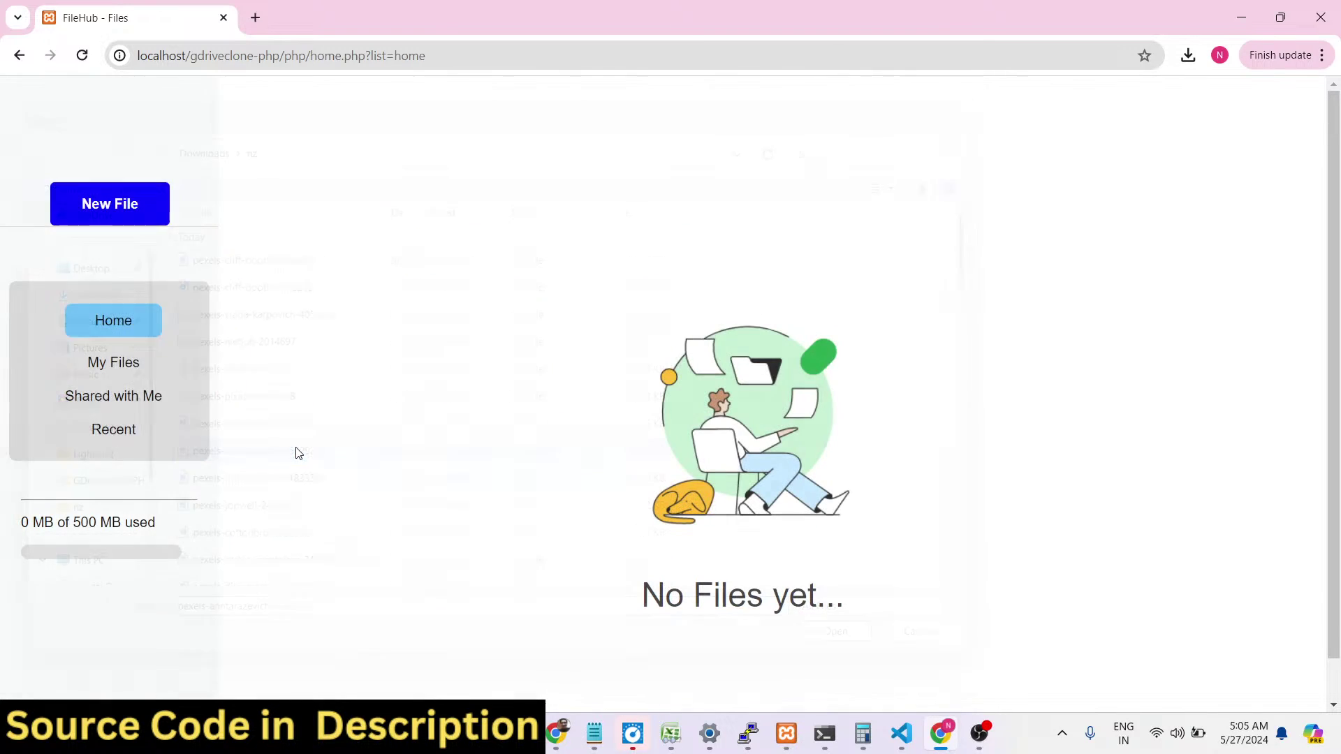
Open My Files and preview the uploaded pexels-anntarazevich image.
click(116, 360)
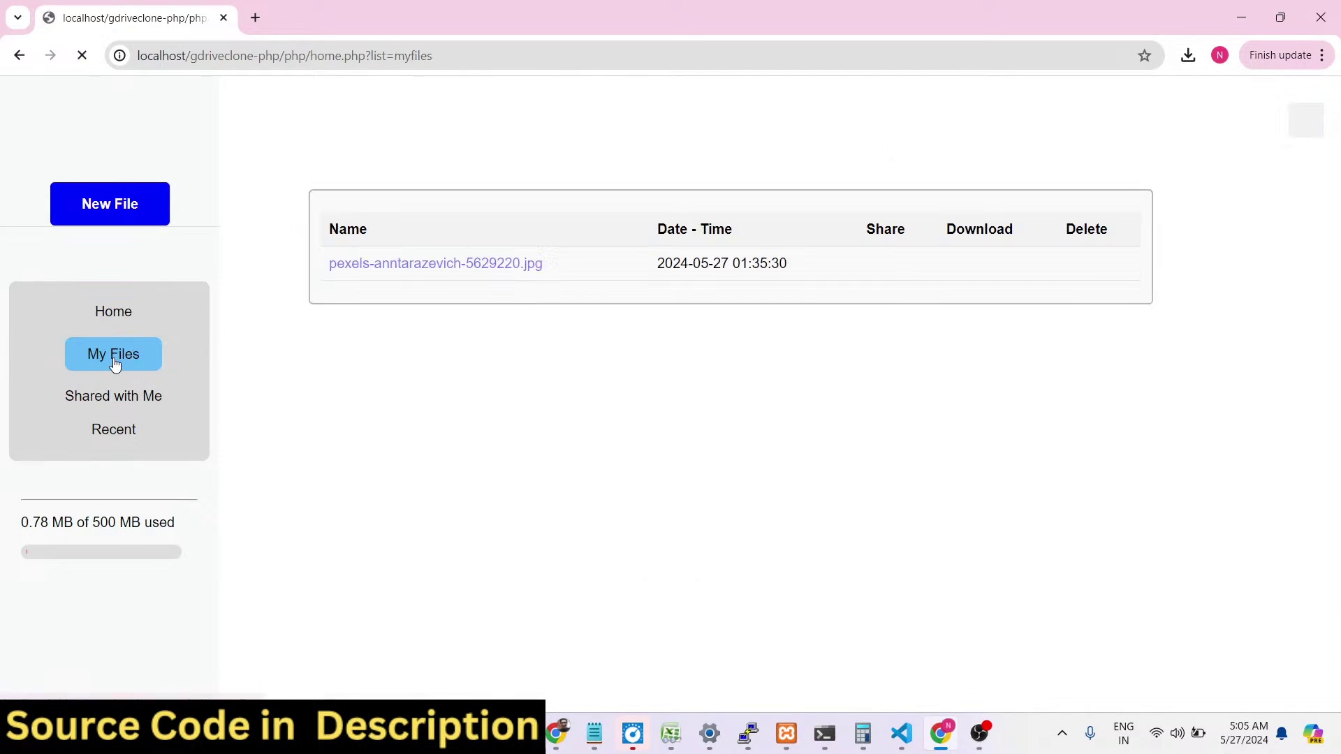
click(383, 270)
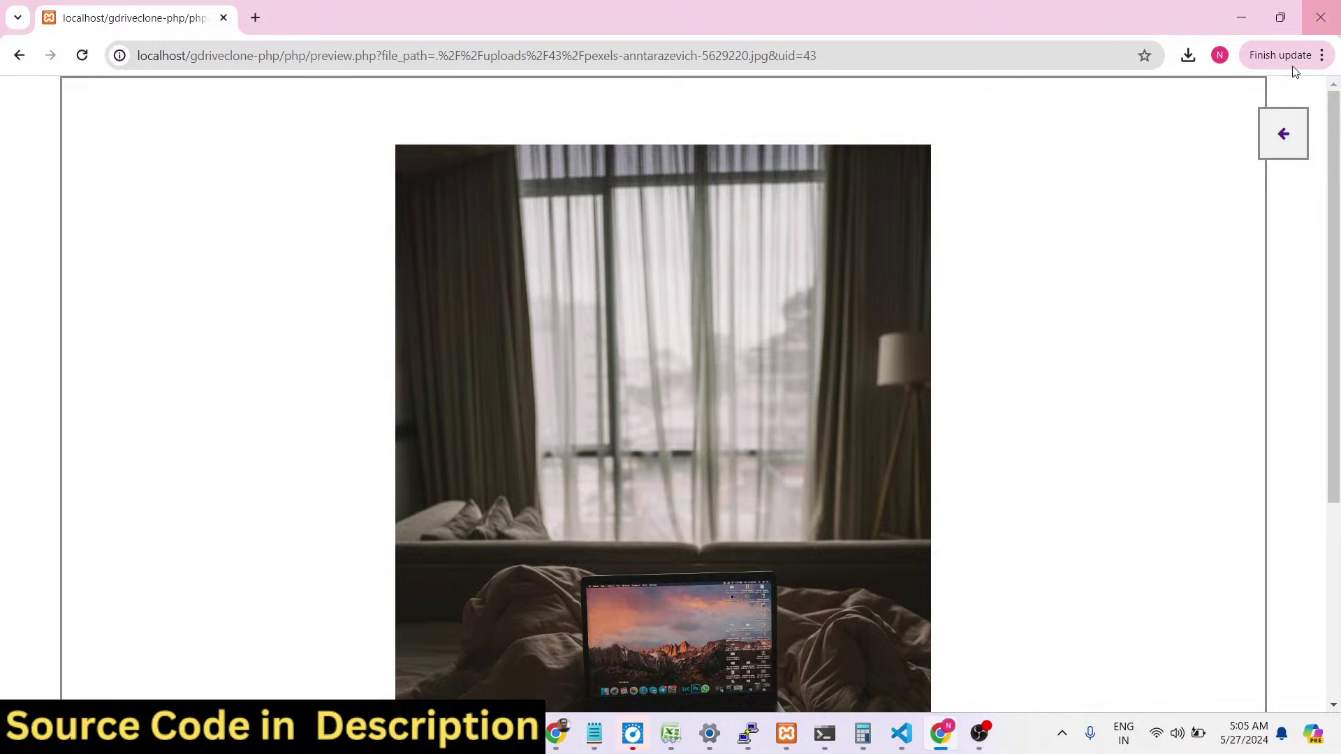
scroll(1146, 368, down, 4)
scroll(1250, 291, up, 5)
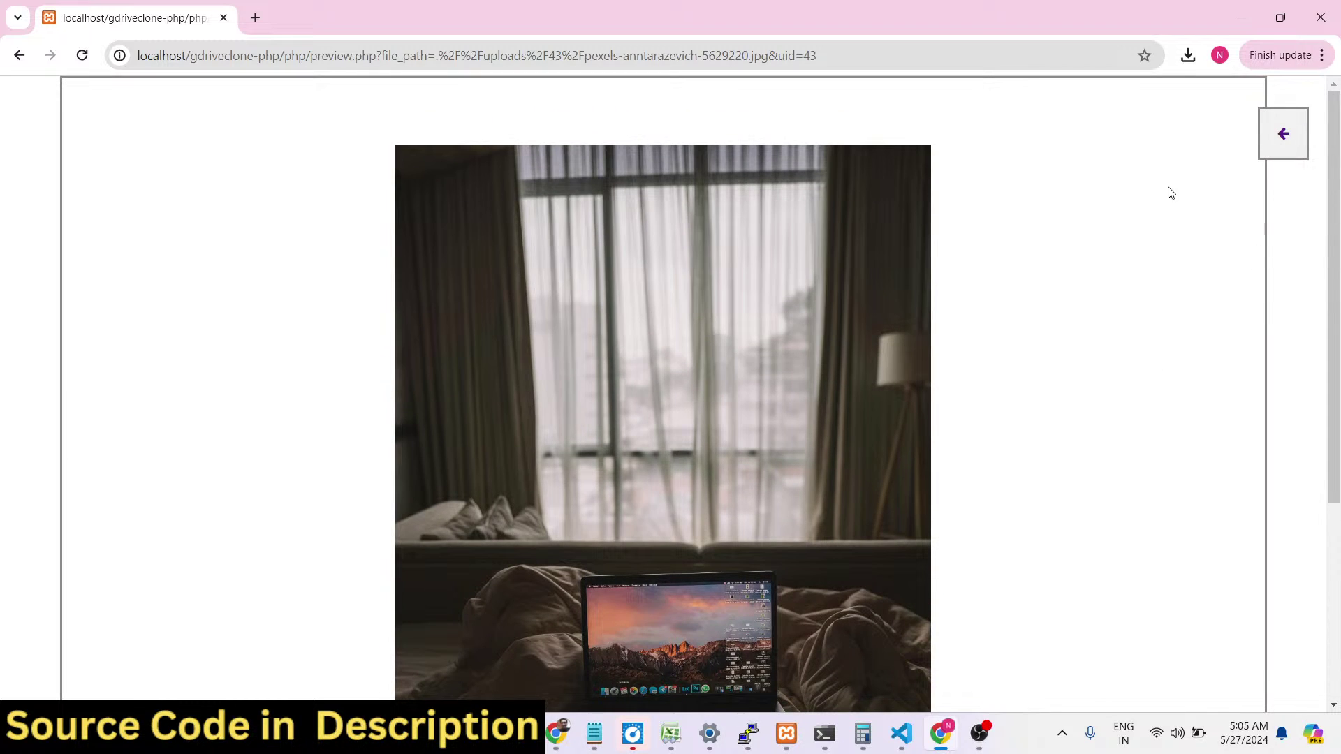
click(1281, 135)
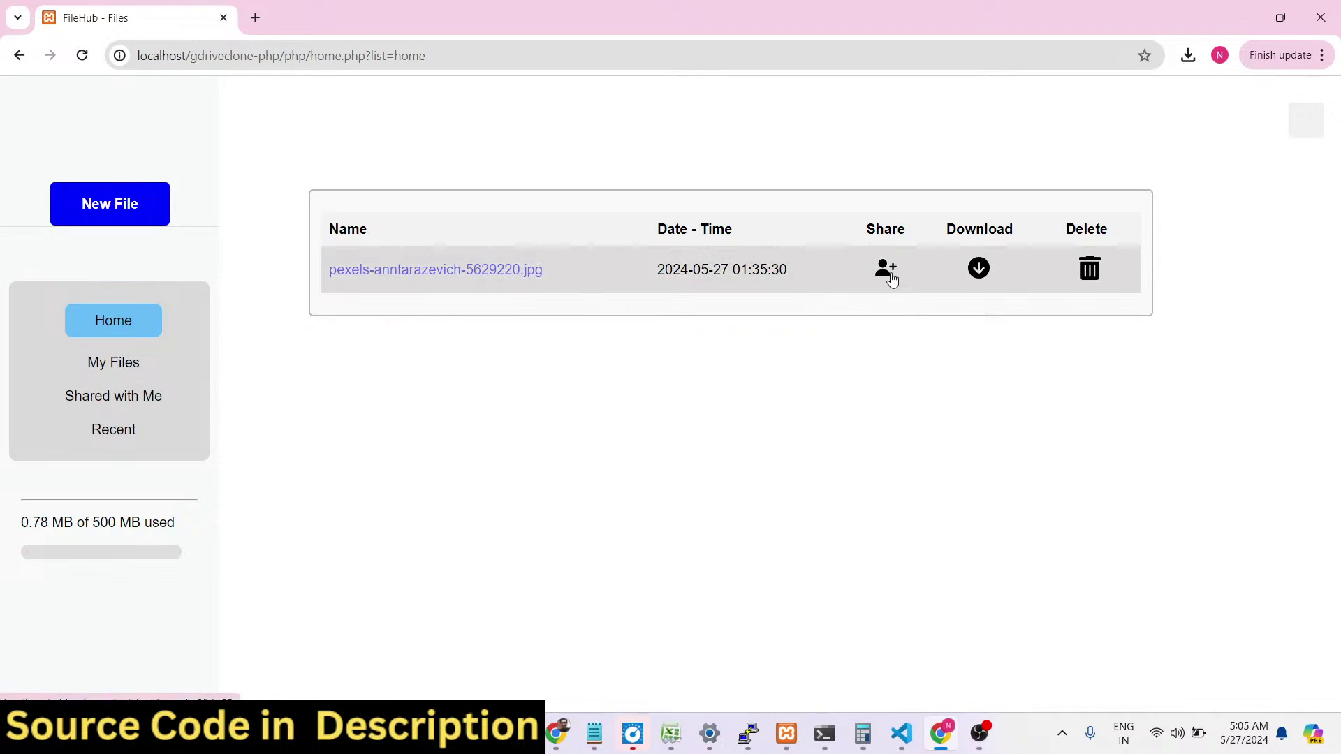
Try sharing the image with another user's email, which hits a foreign-key fatal error.
click(886, 269)
click(547, 151)
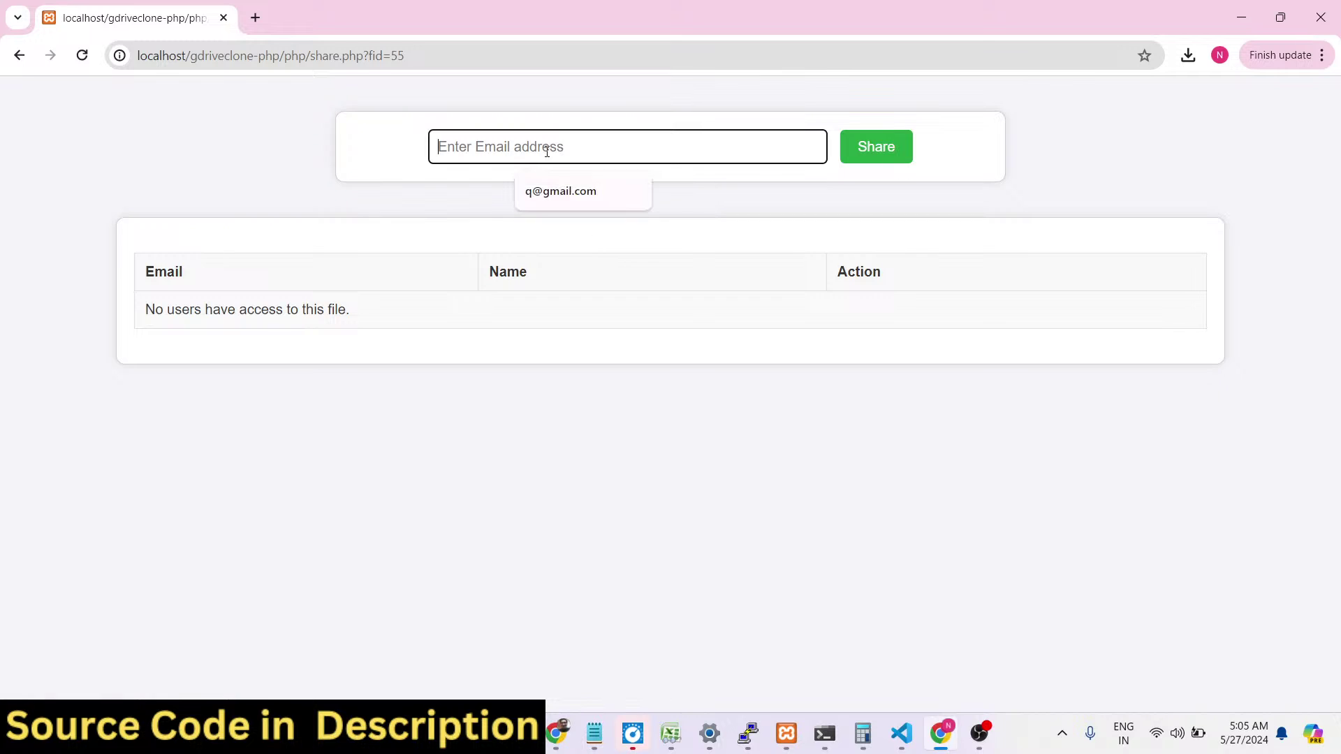
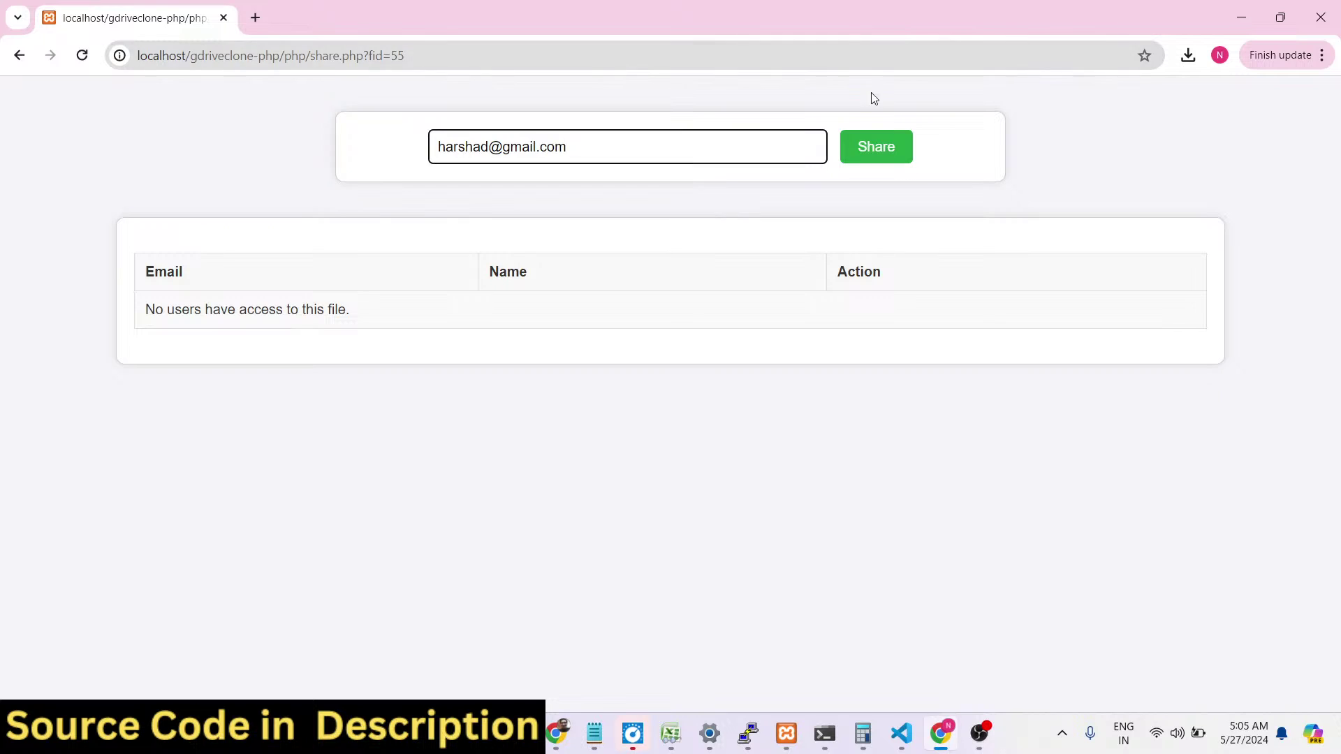
click(877, 147)
drag(487, 187, 720, 239)
click(719, 245)
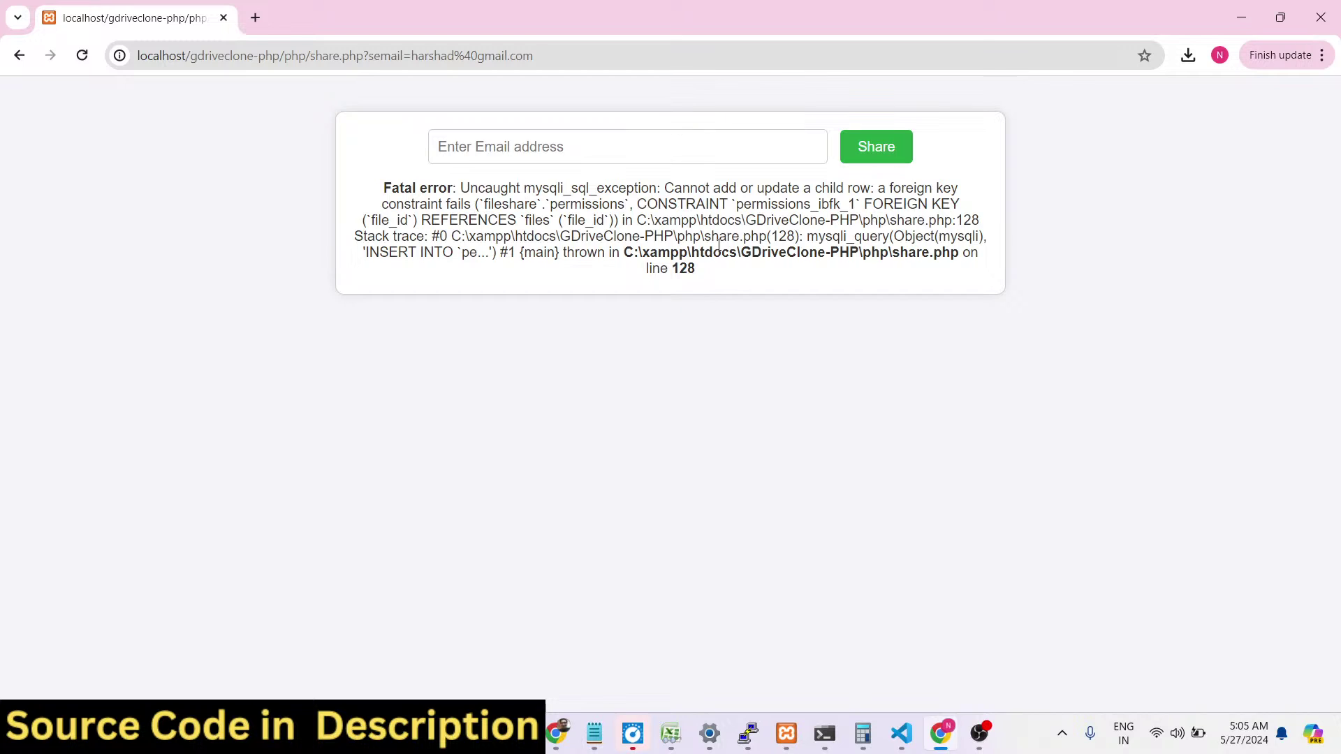
click(18, 55)
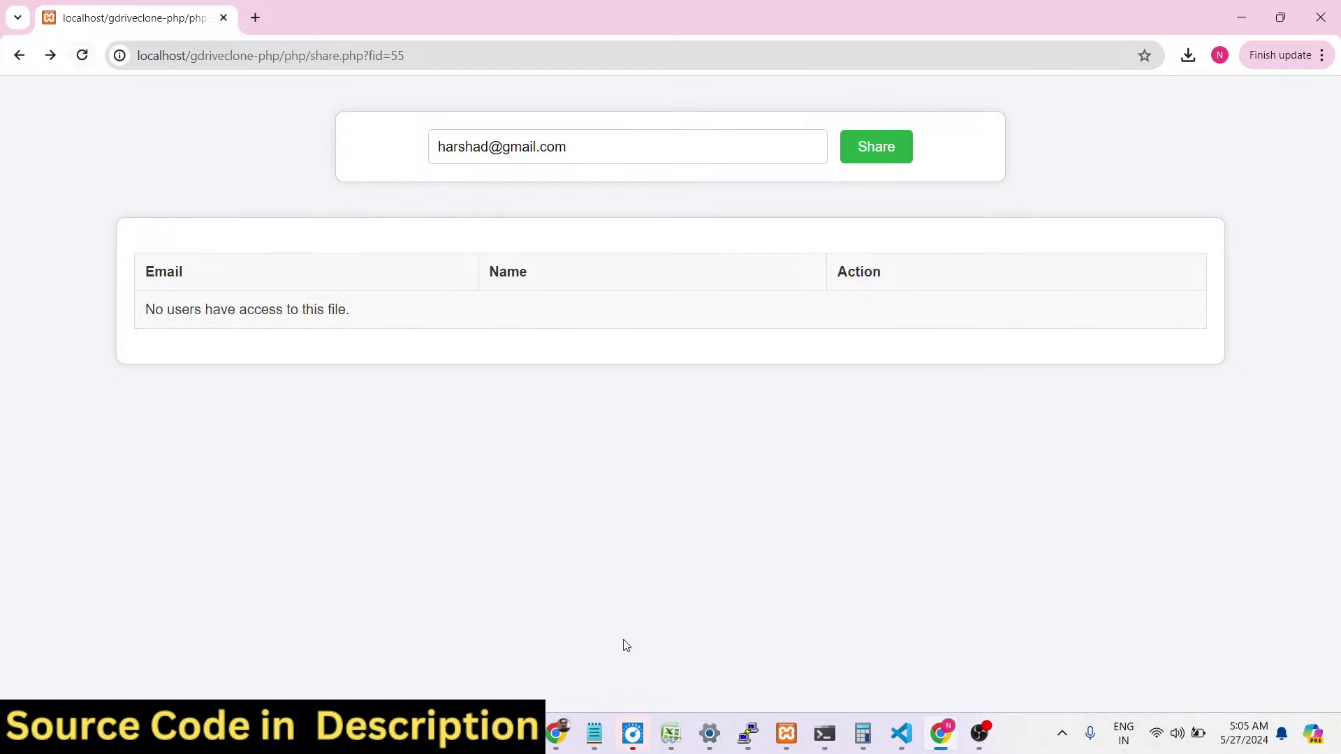
click(556, 734)
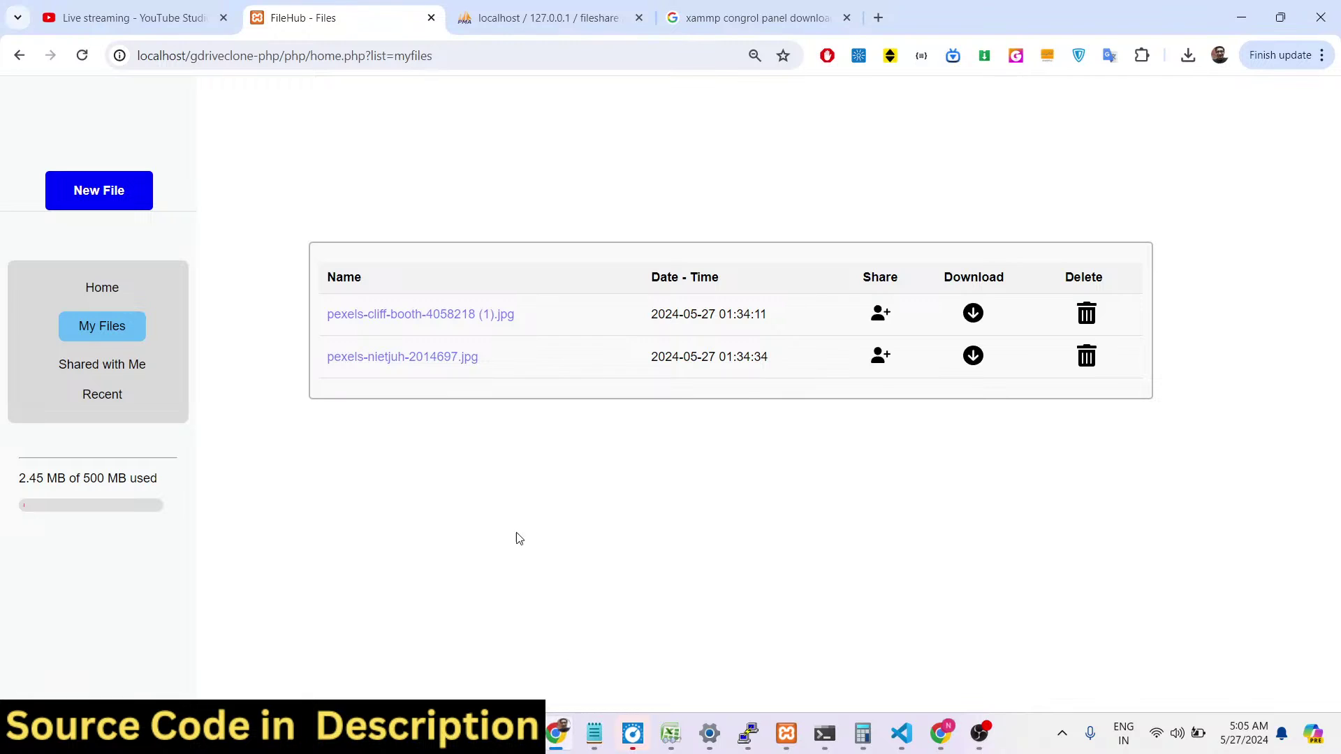
Check Shared with Me, then share pexels-cliff-booth-4058218 (1).jpg with the new user's saved email.
click(99, 365)
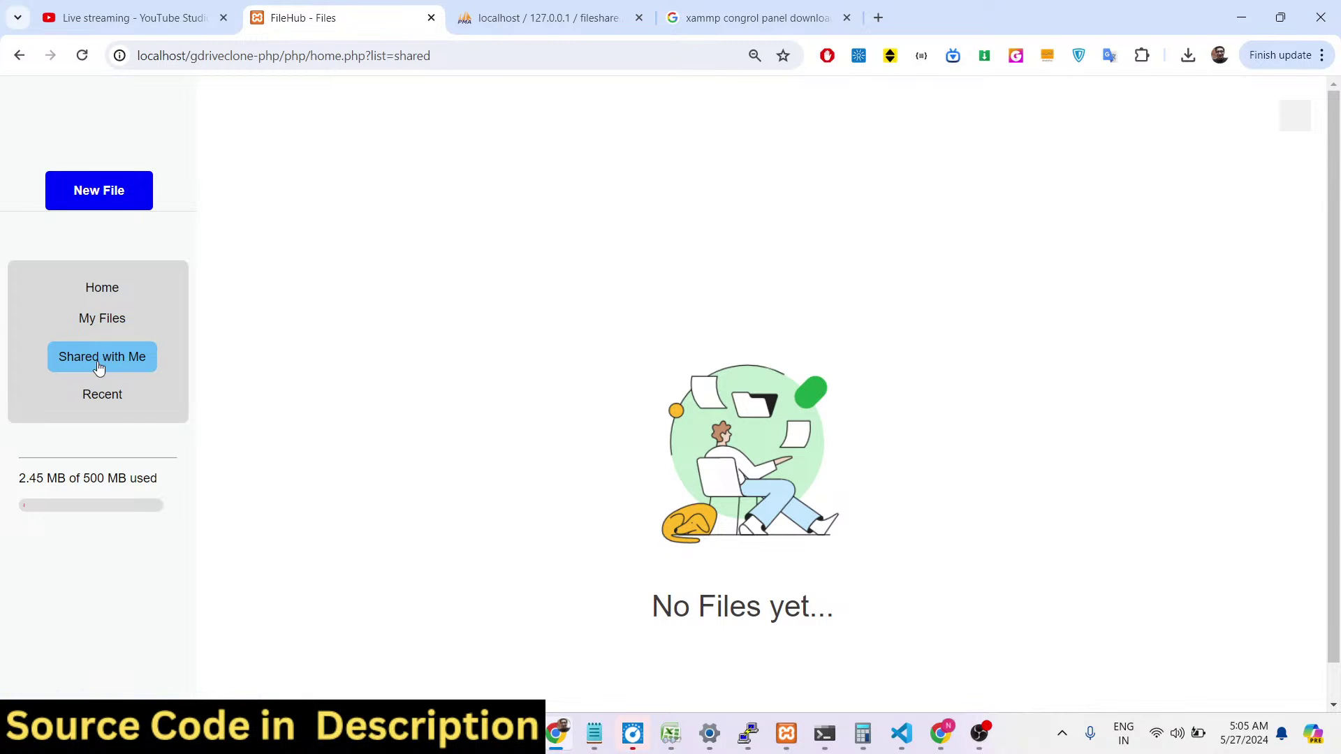
click(105, 321)
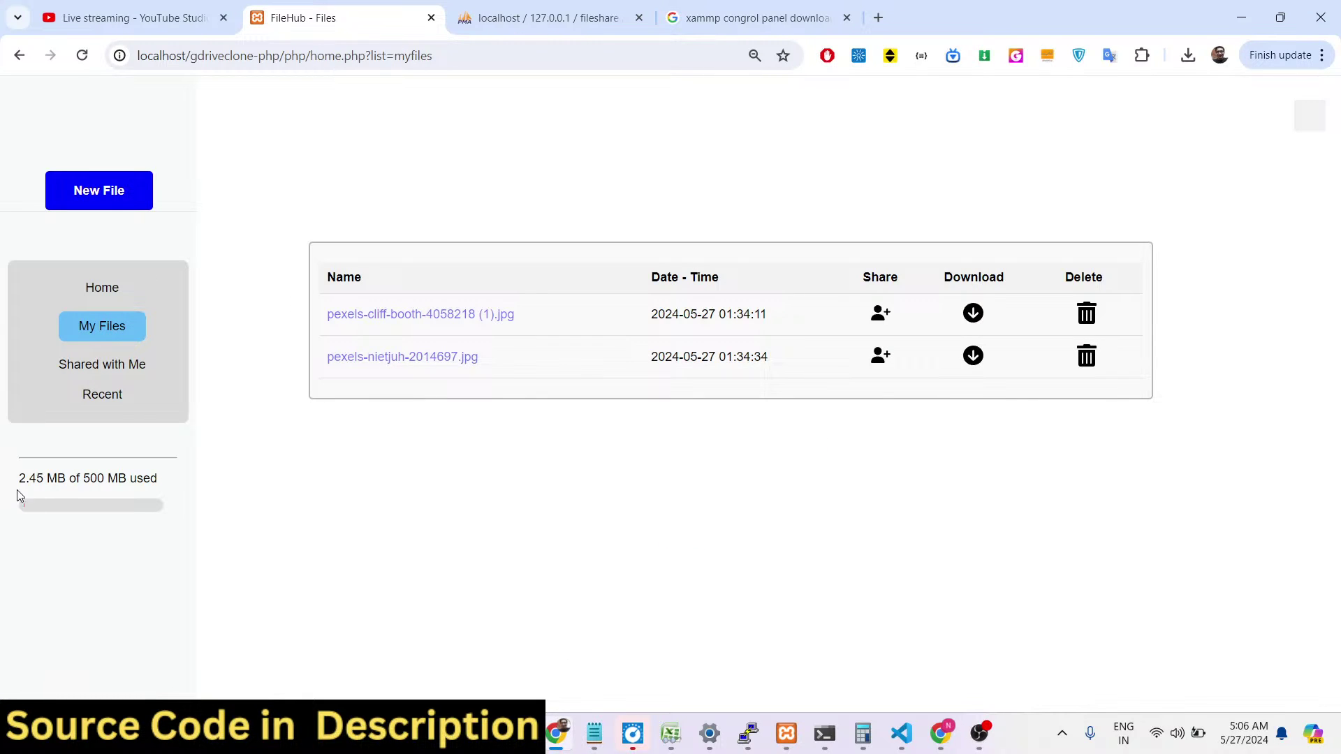
drag(21, 490, 156, 491)
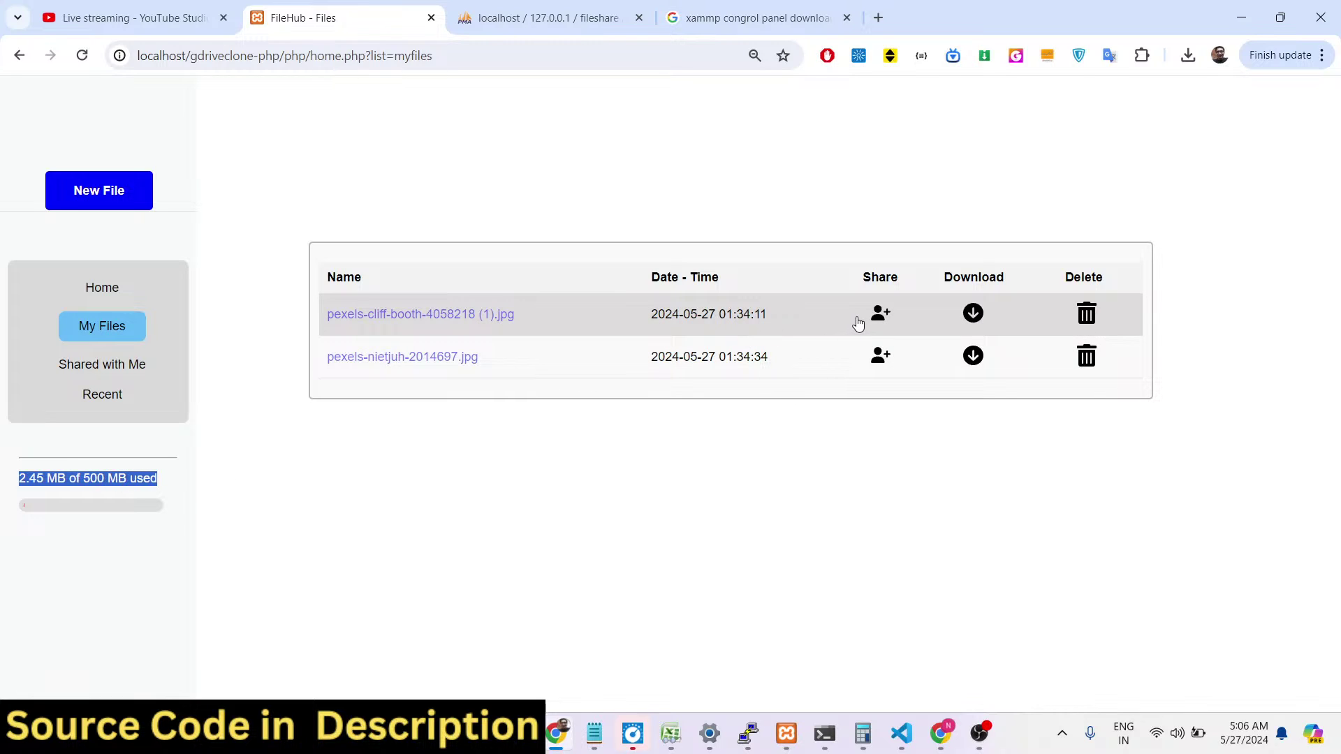
click(879, 313)
click(650, 144)
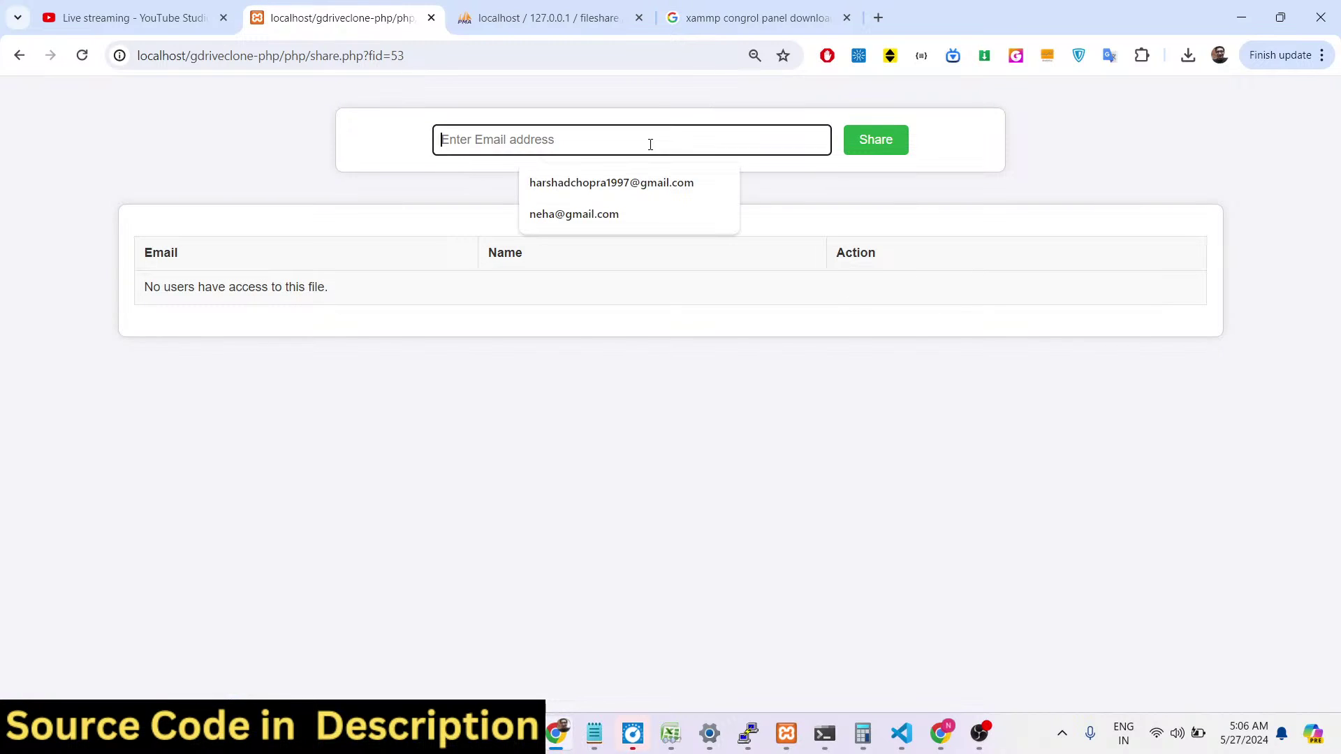
click(622, 212)
click(865, 143)
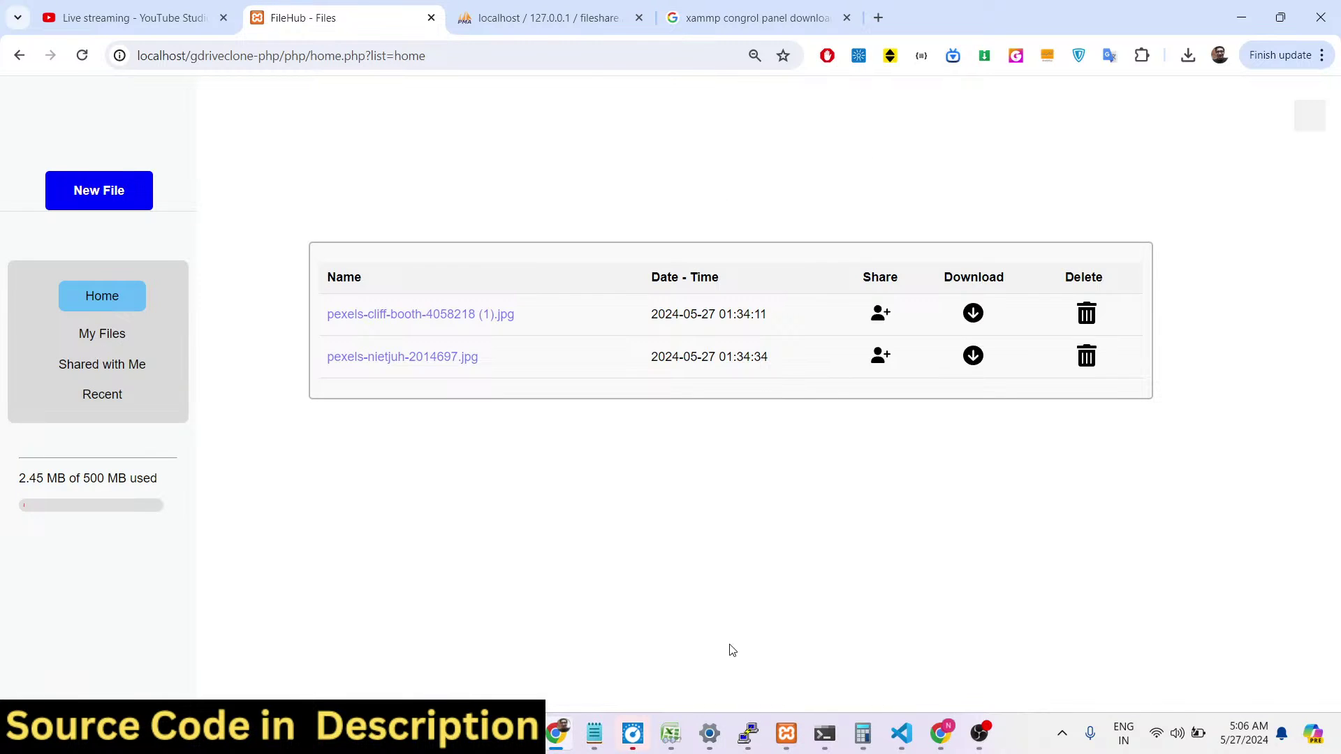
Reopen the file's share page to confirm the new user is on its access list.
click(880, 313)
click(596, 140)
click(523, 384)
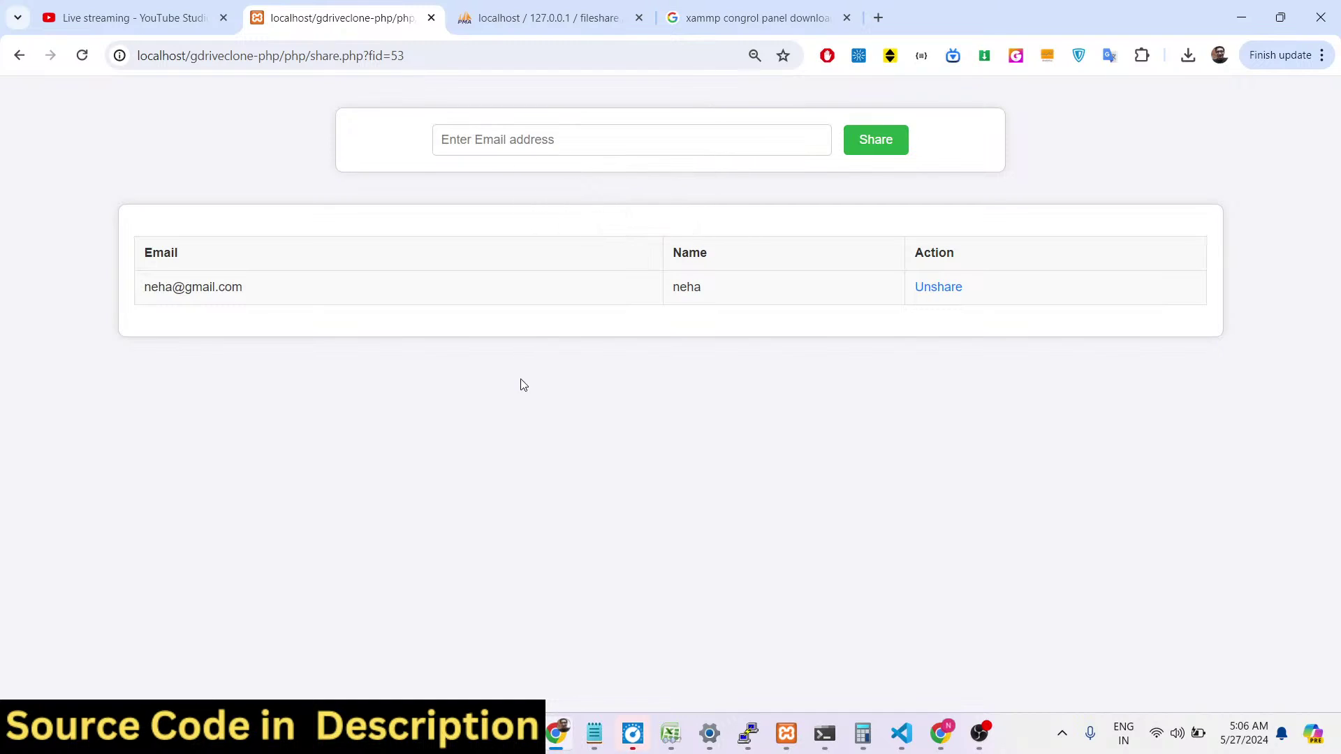
drag(162, 250, 263, 293)
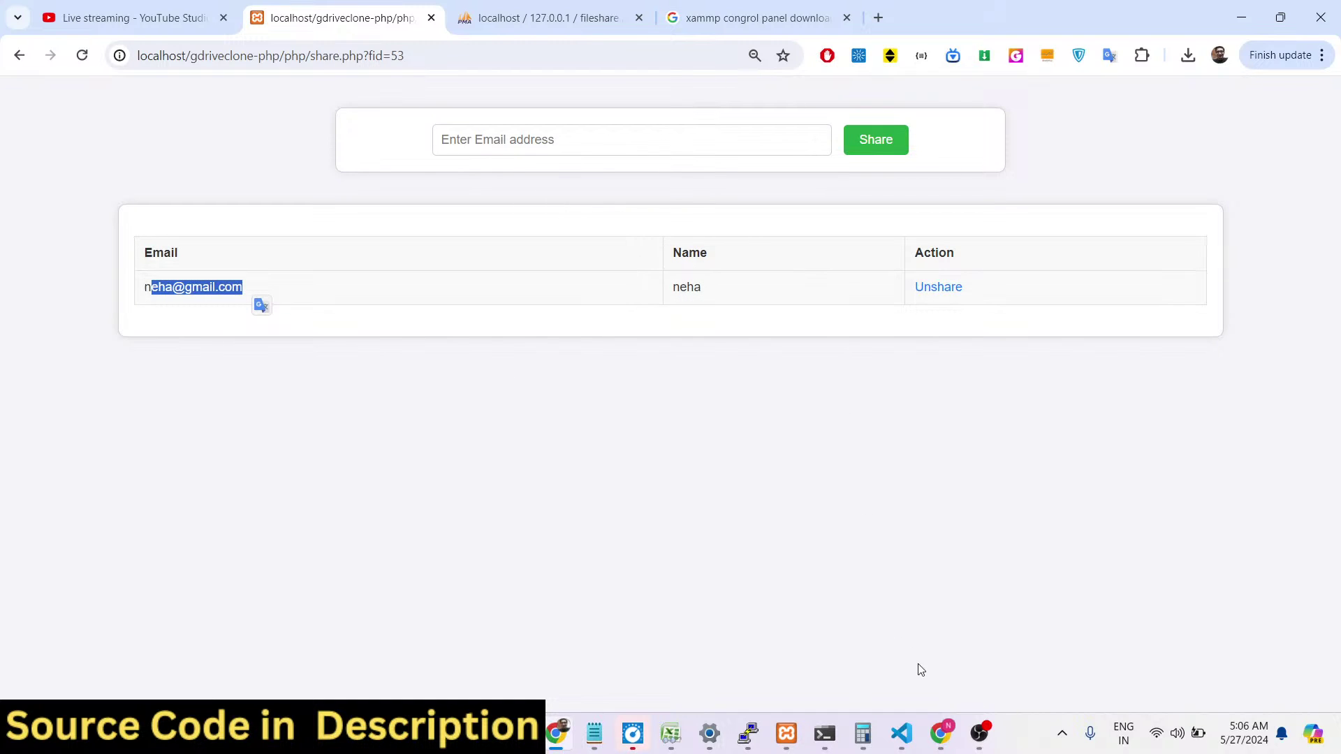
click(941, 733)
As the recipient, view Shared with Me and preview the shared pexels-cliff-booth image.
click(21, 56)
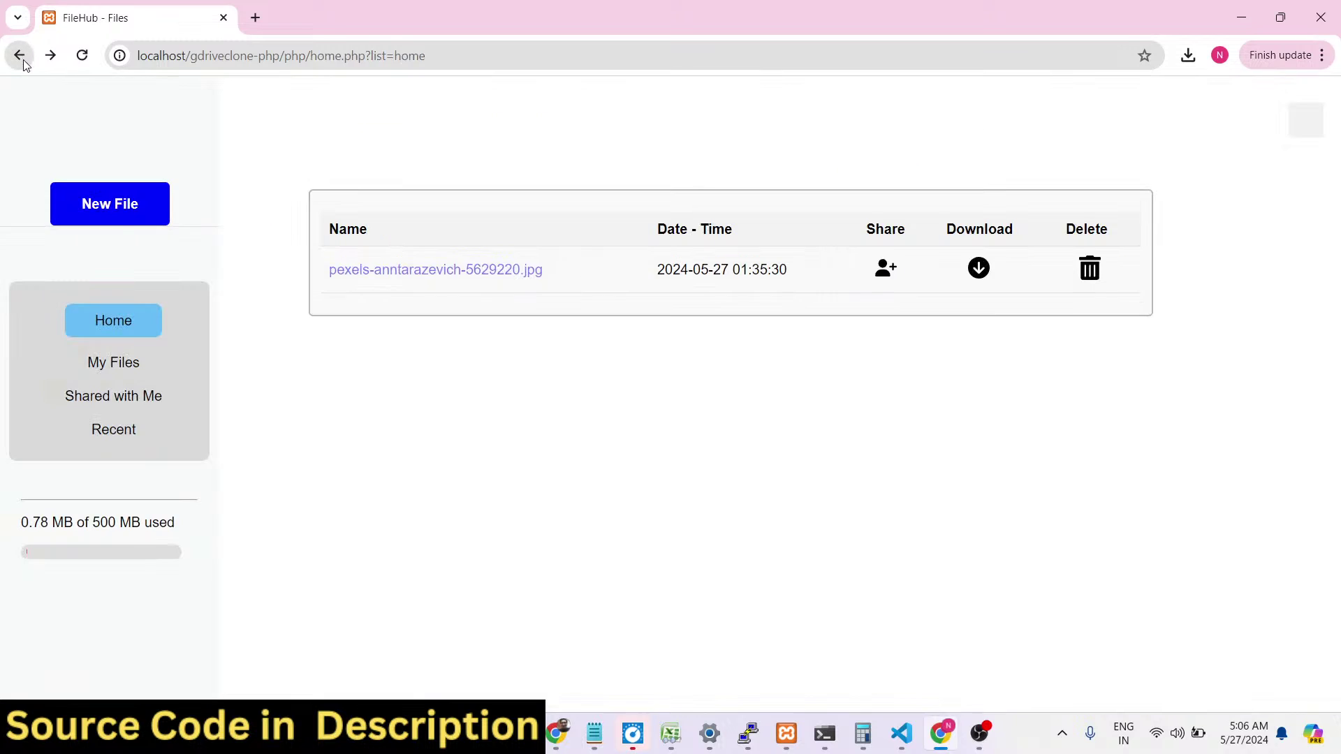
click(129, 402)
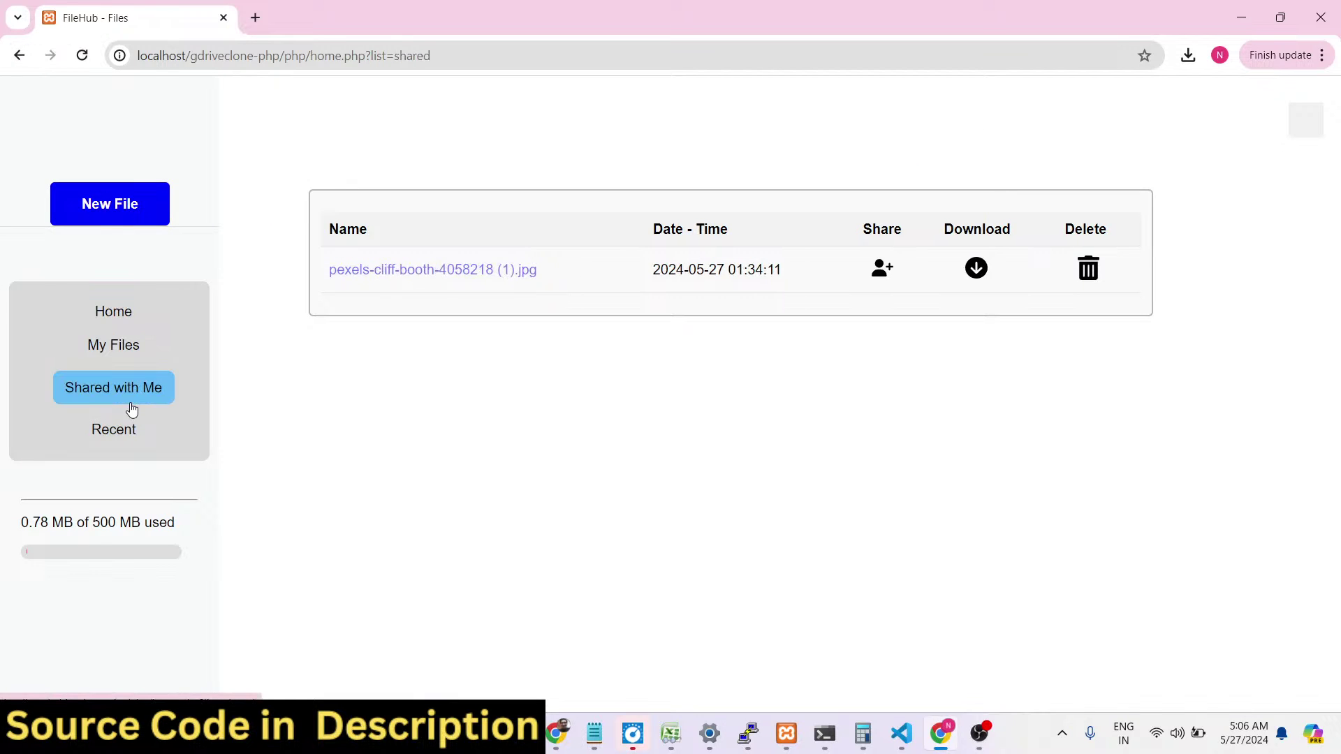
click(374, 278)
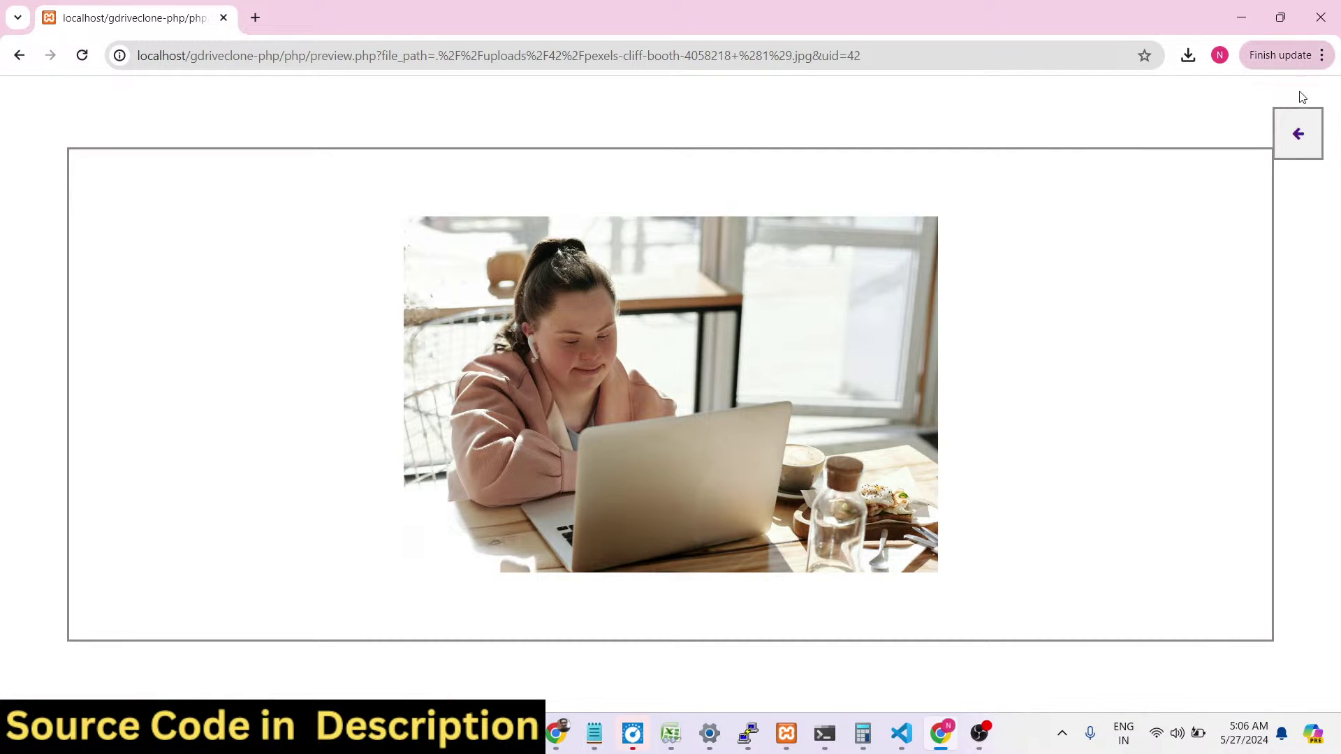
click(1297, 132)
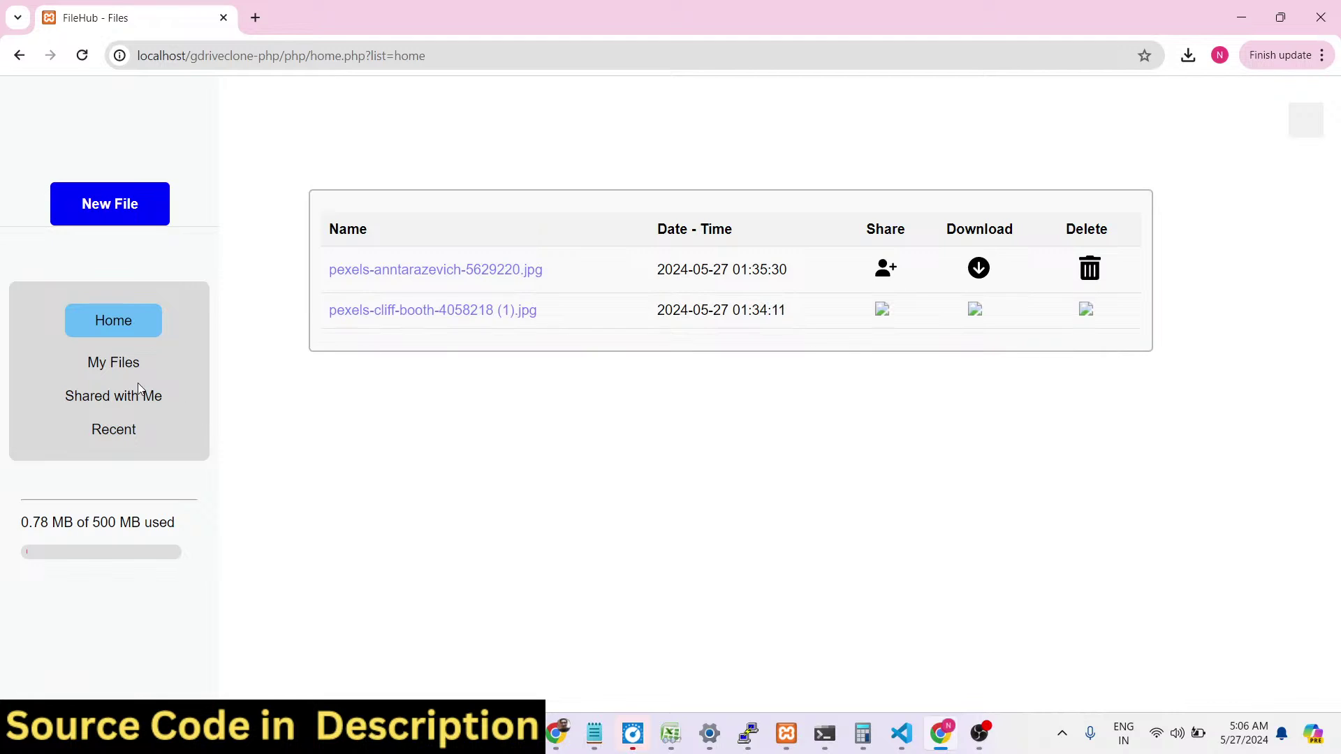
click(135, 403)
click(557, 733)
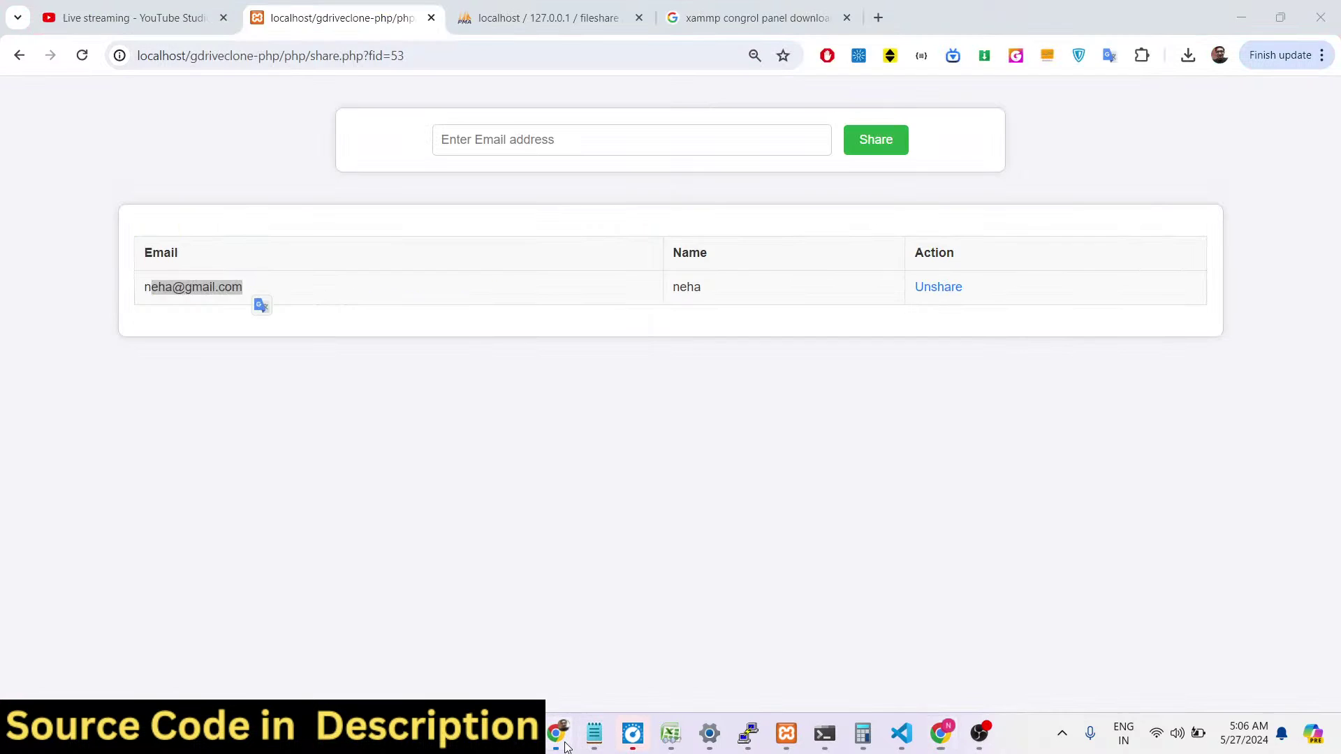
As the owner, share the first file again with the other user's saved address.
click(19, 55)
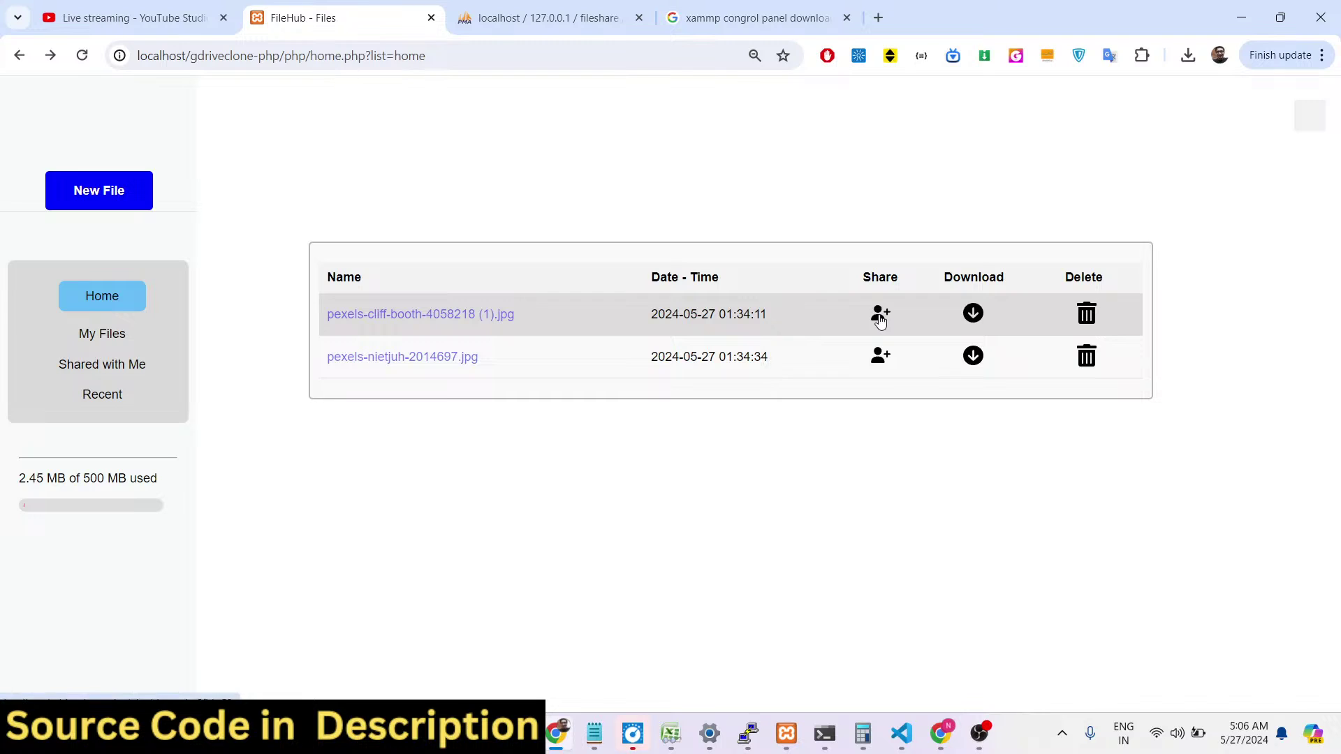
click(881, 357)
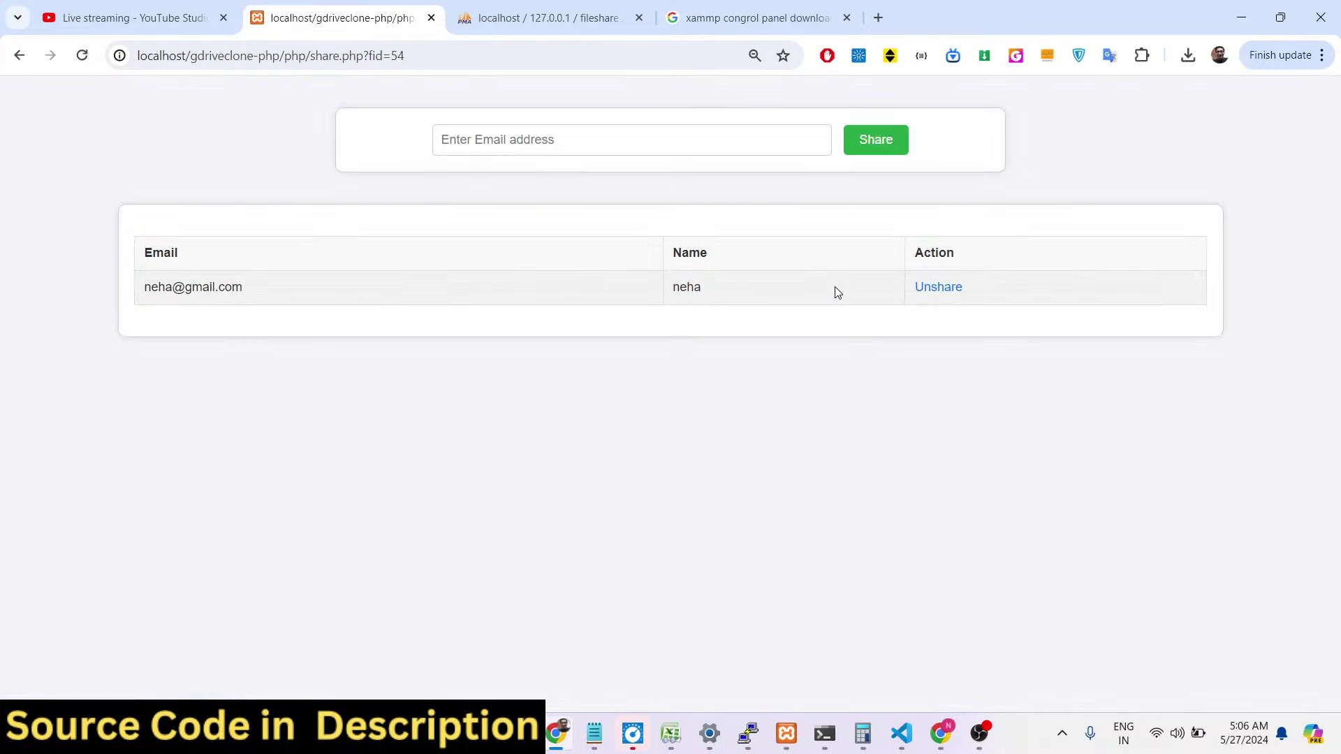
click(13, 61)
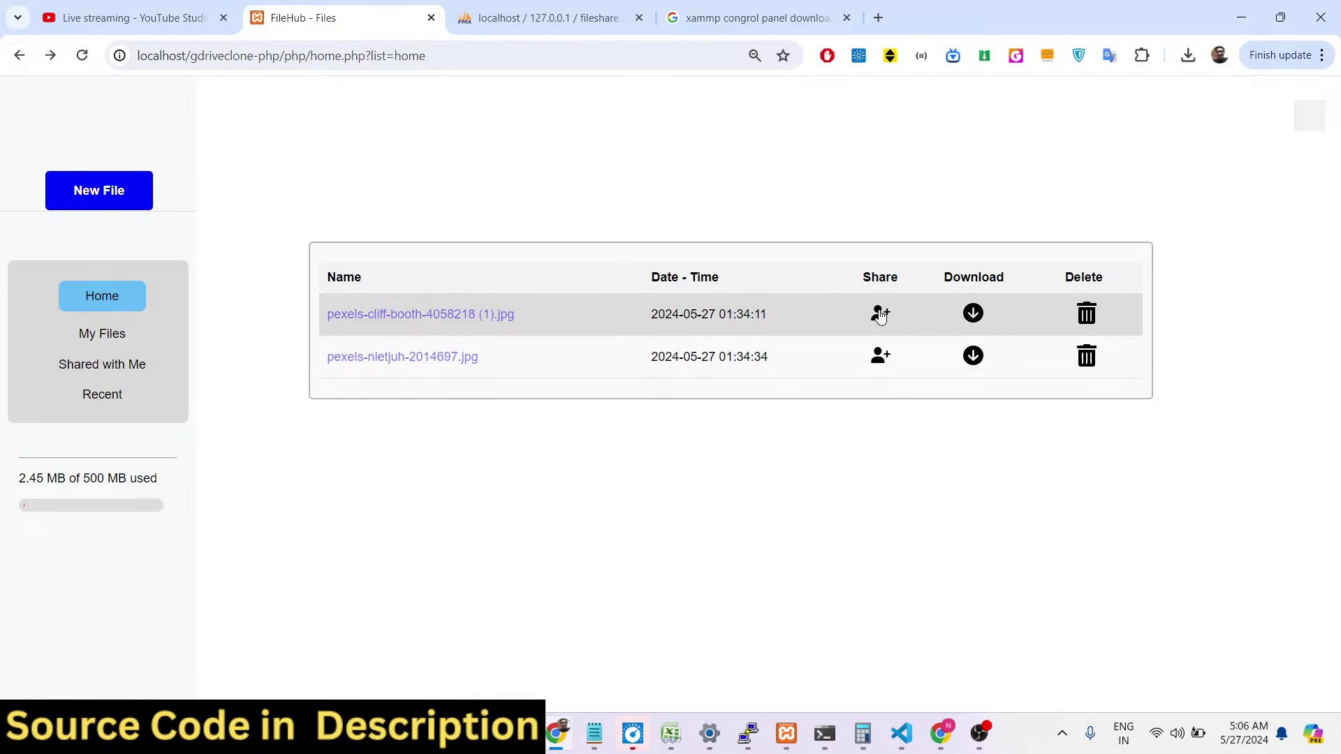
click(882, 316)
click(553, 136)
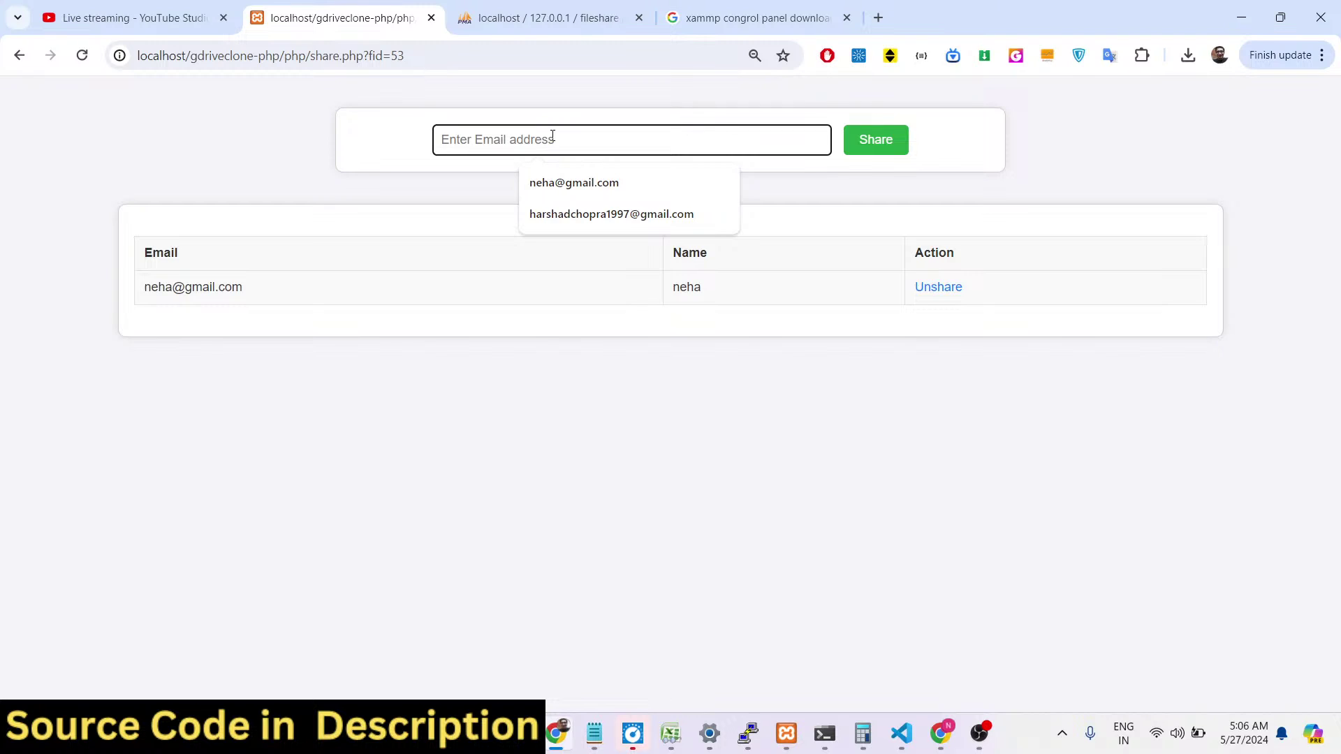
click(558, 182)
click(869, 150)
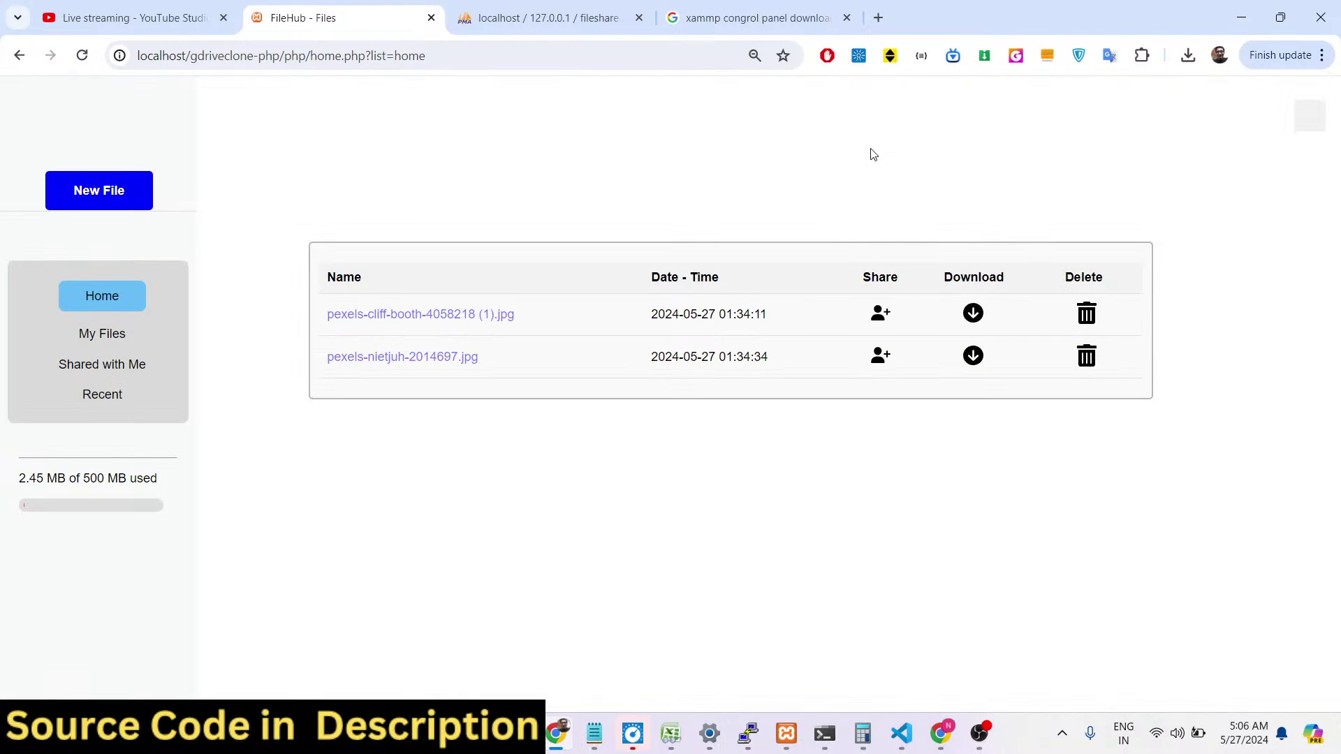
Unshare the first file and confirm the recipient's Shared with Me is now empty.
click(874, 307)
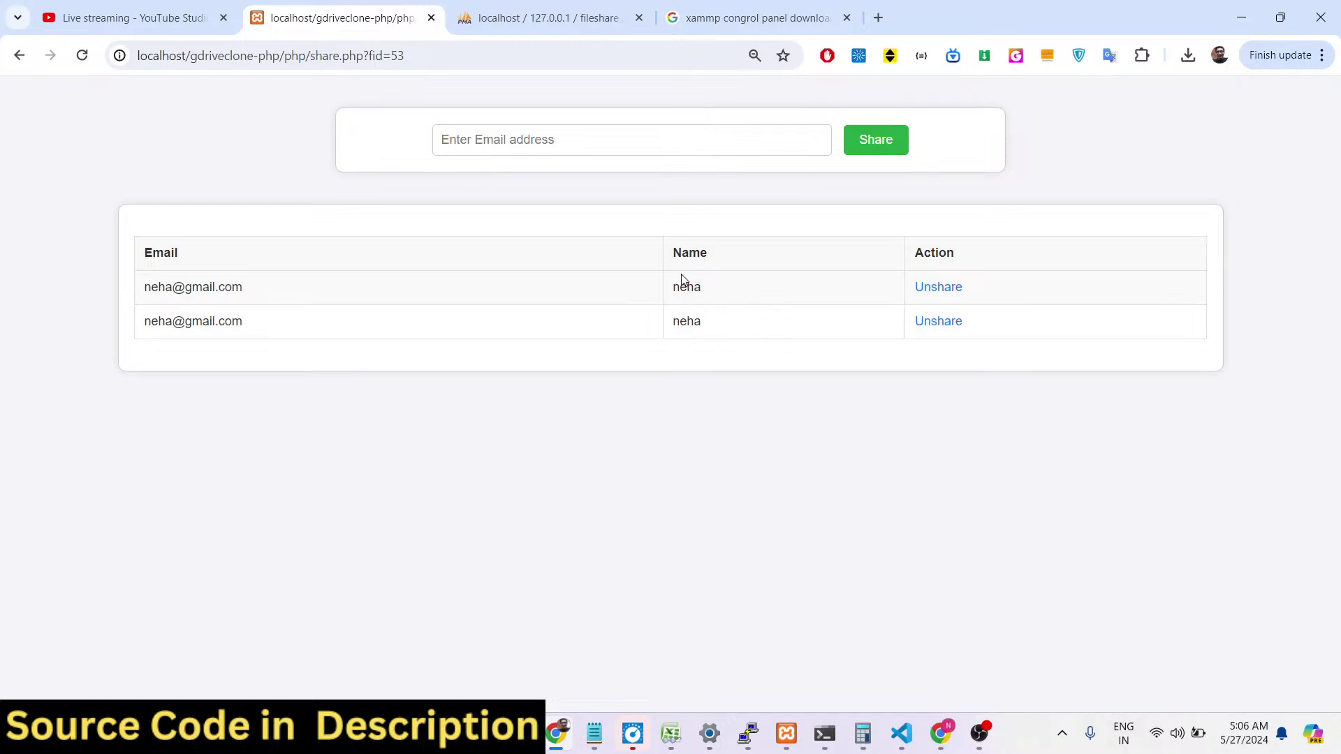
click(956, 327)
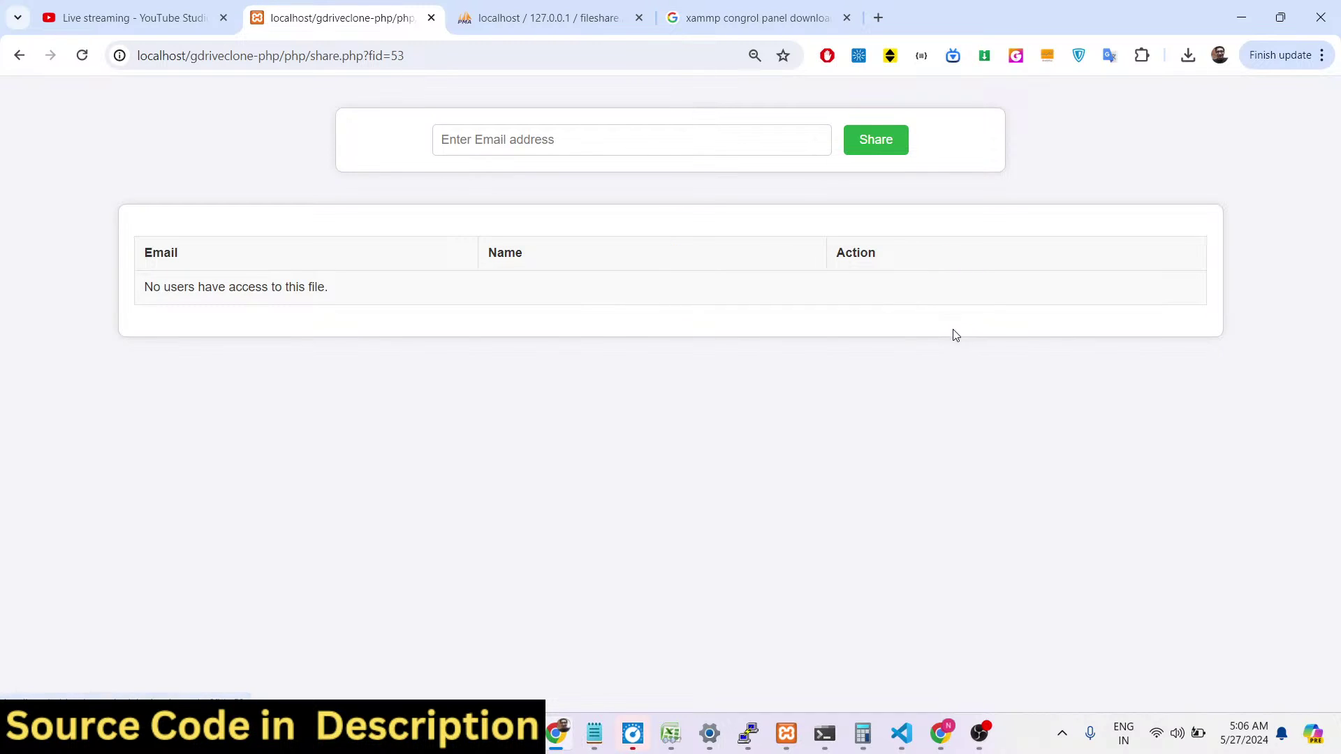
click(19, 55)
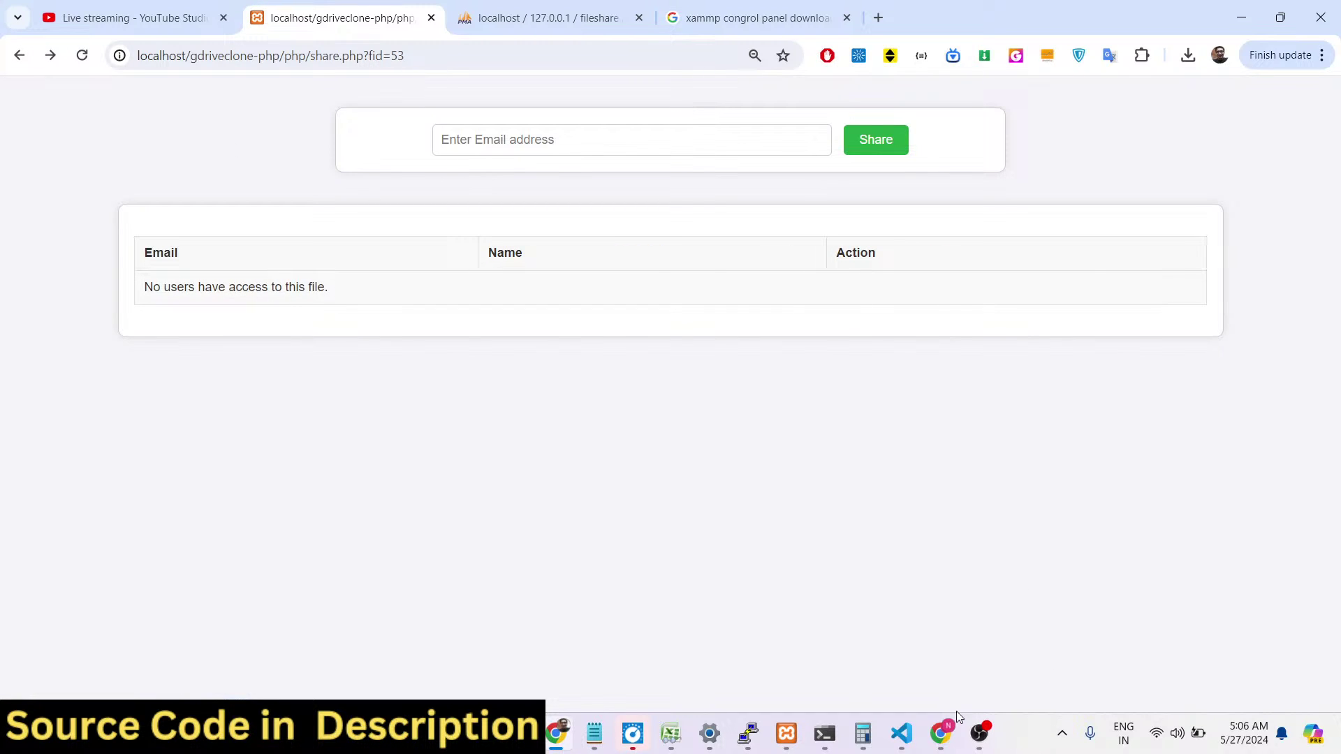
click(940, 733)
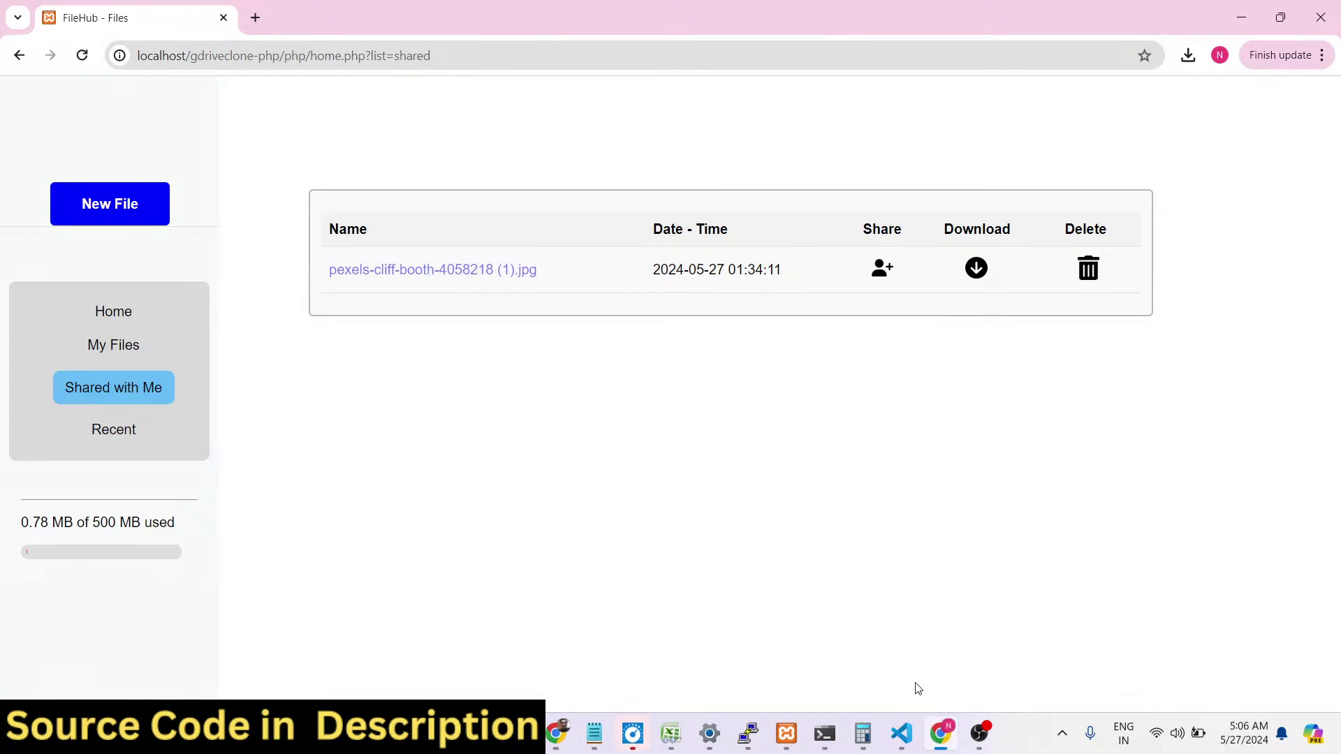
click(80, 57)
click(118, 350)
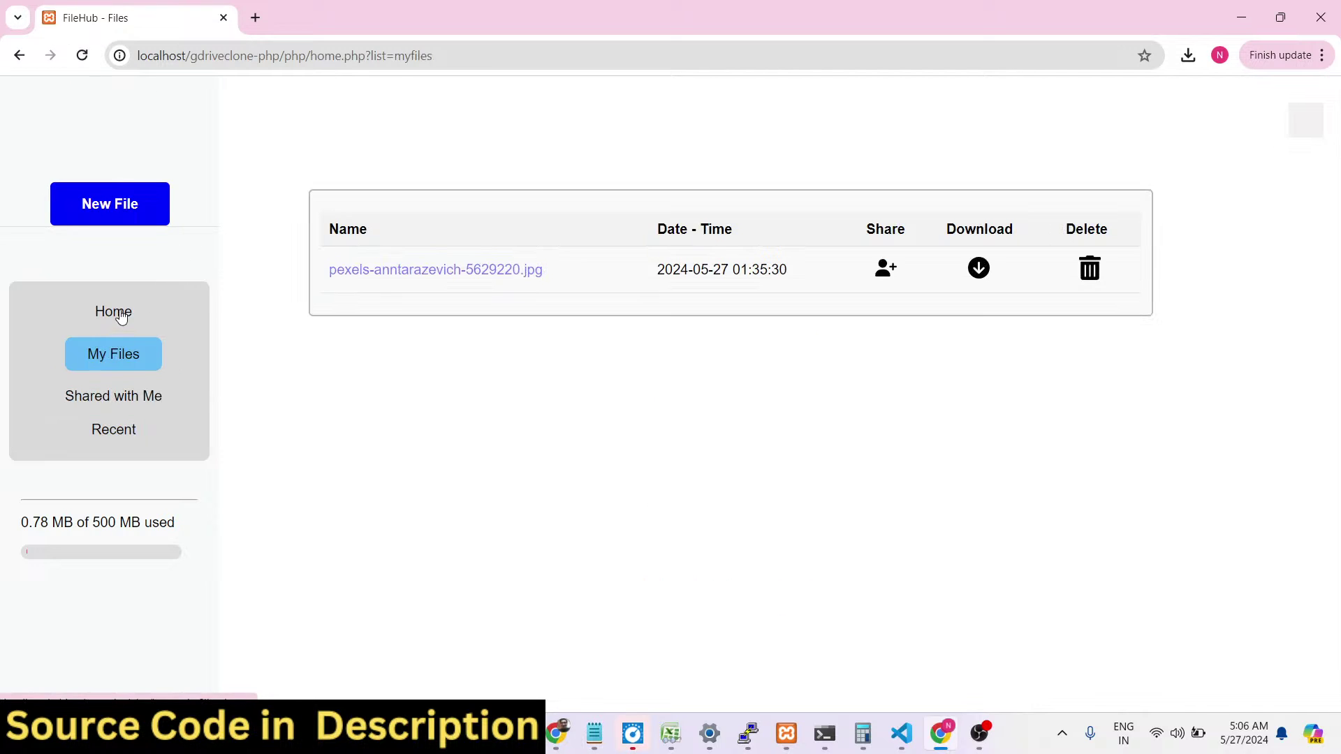
click(125, 399)
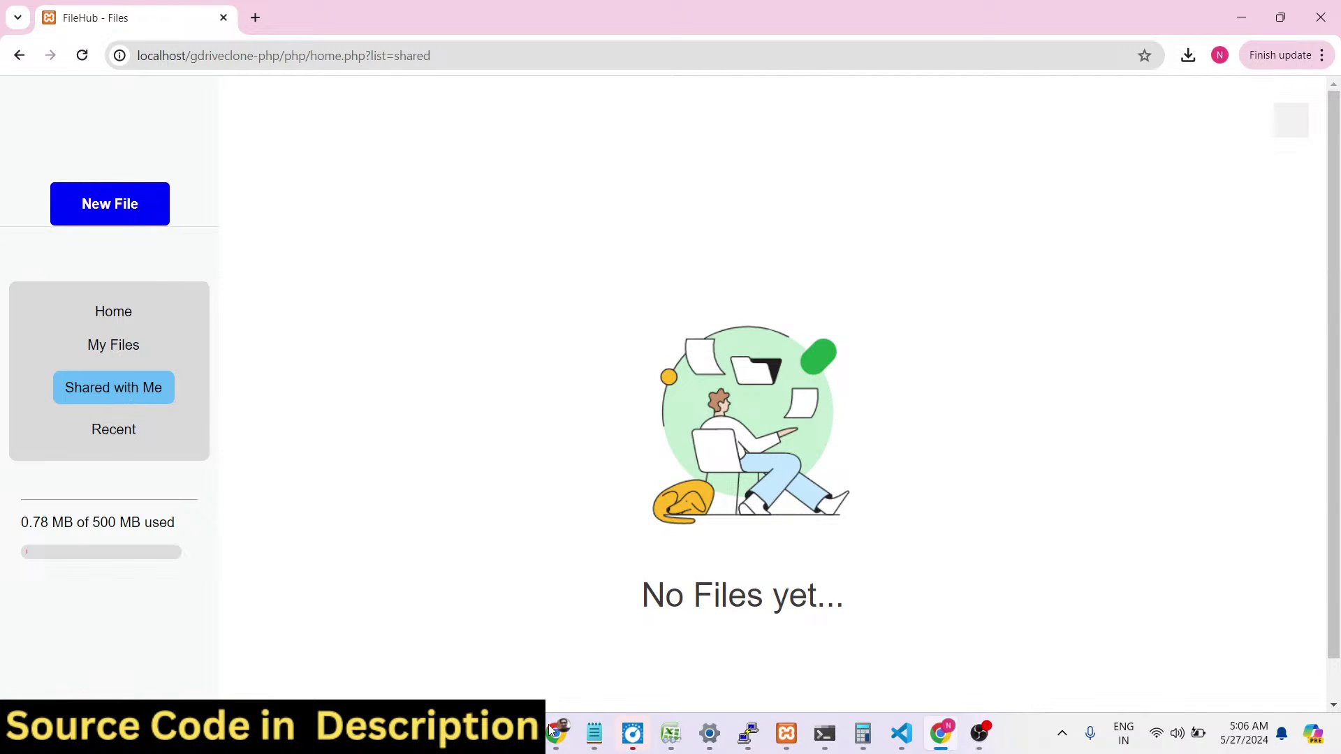
key(alt+Tab)
Re-share the first file with the other user and confirm they appear on its access list.
click(19, 54)
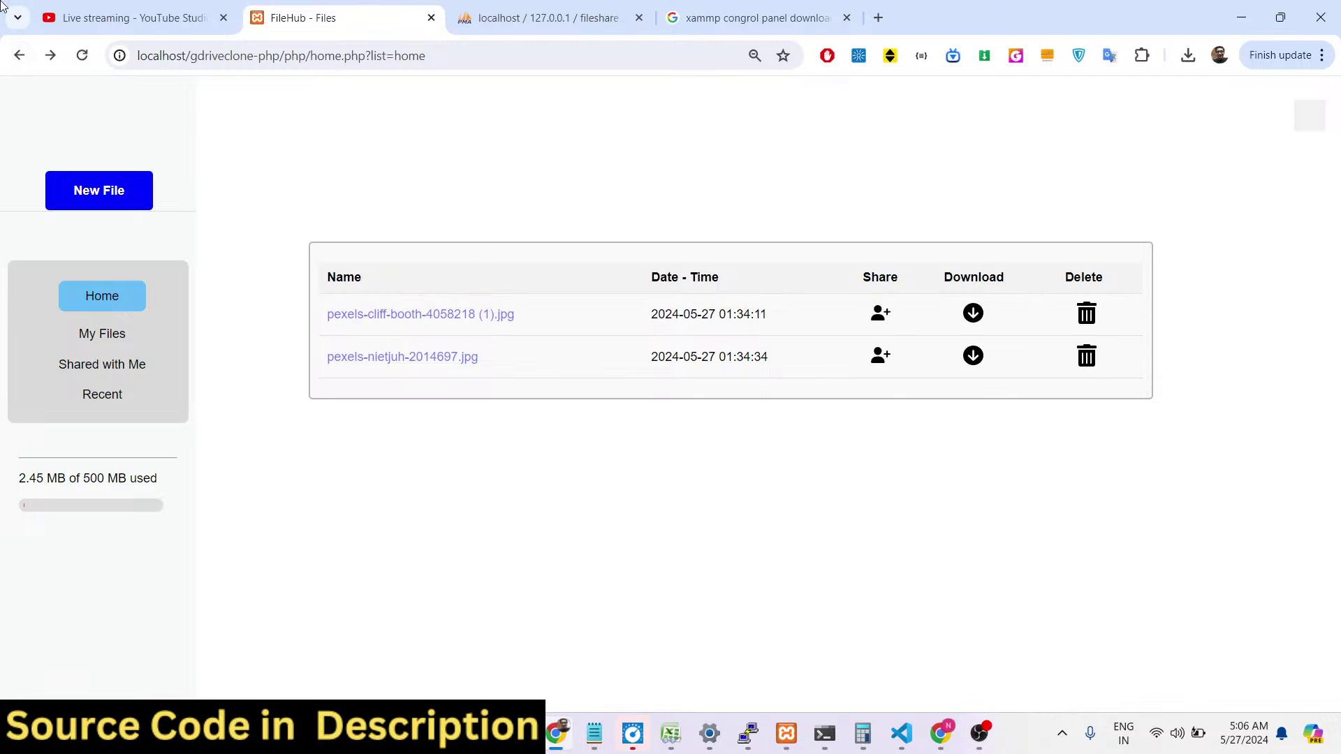
click(880, 314)
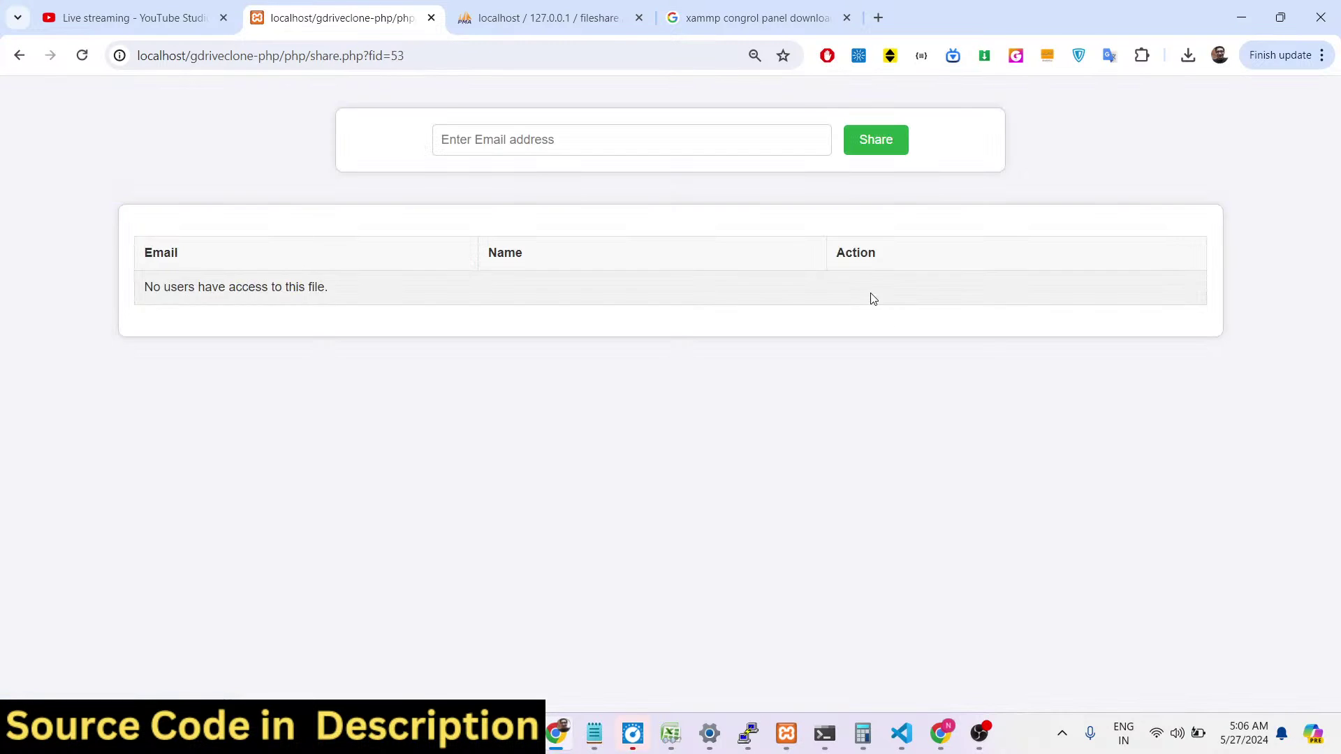
click(643, 140)
click(575, 183)
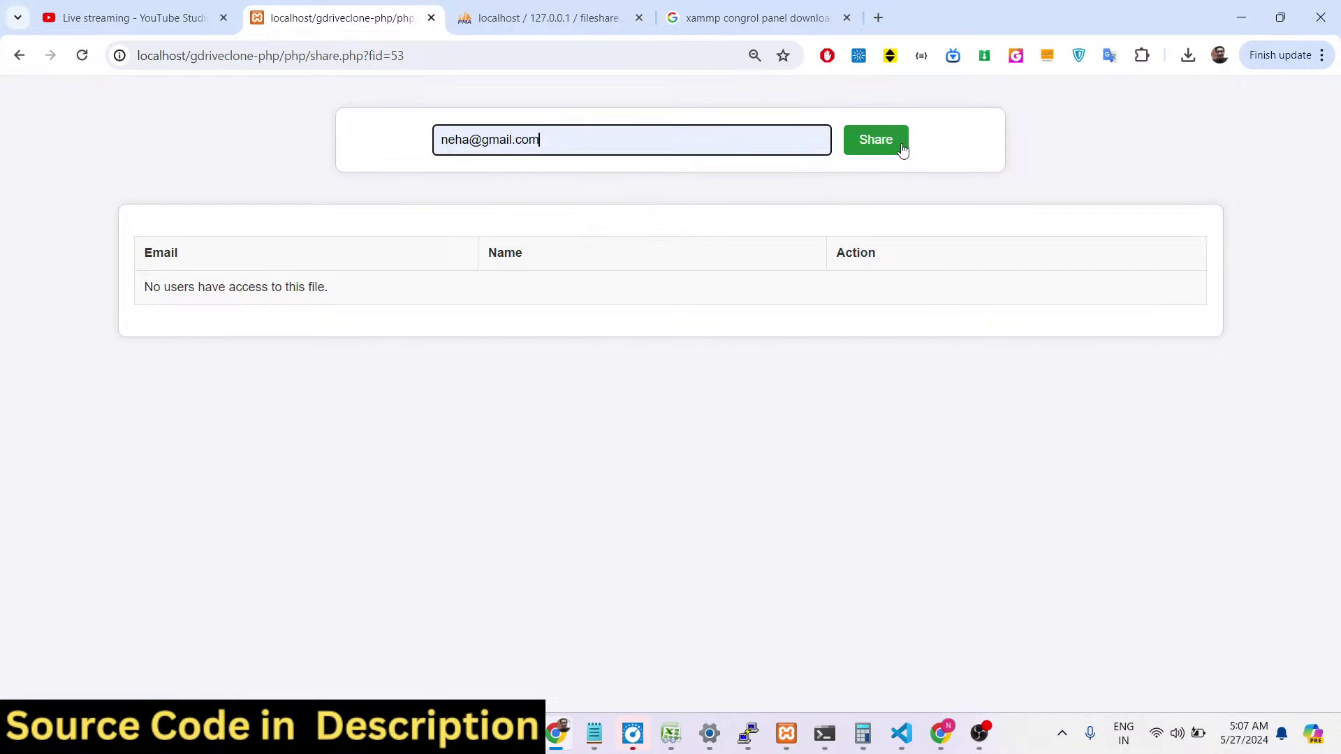
click(875, 141)
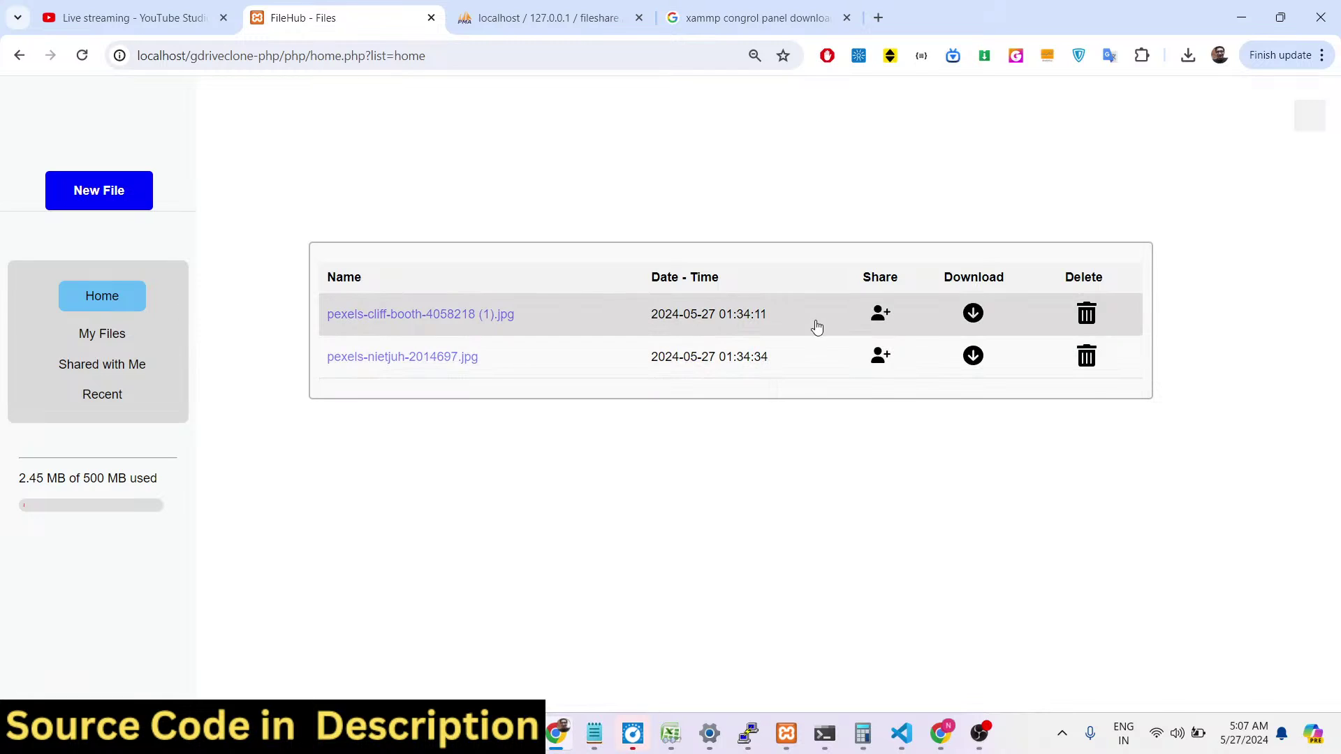
click(880, 314)
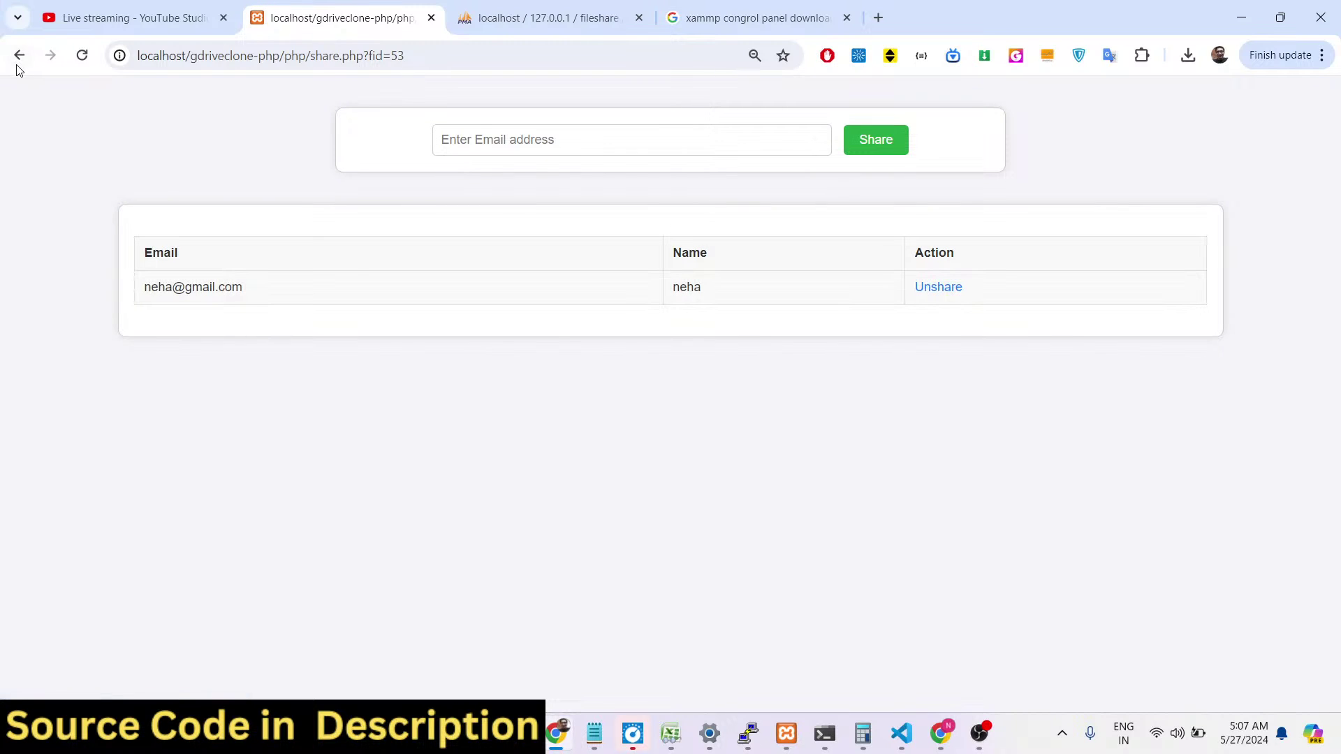
click(19, 55)
Upload pexels-vlada-karpovich-4050430.jpg and view it in My Files.
click(133, 196)
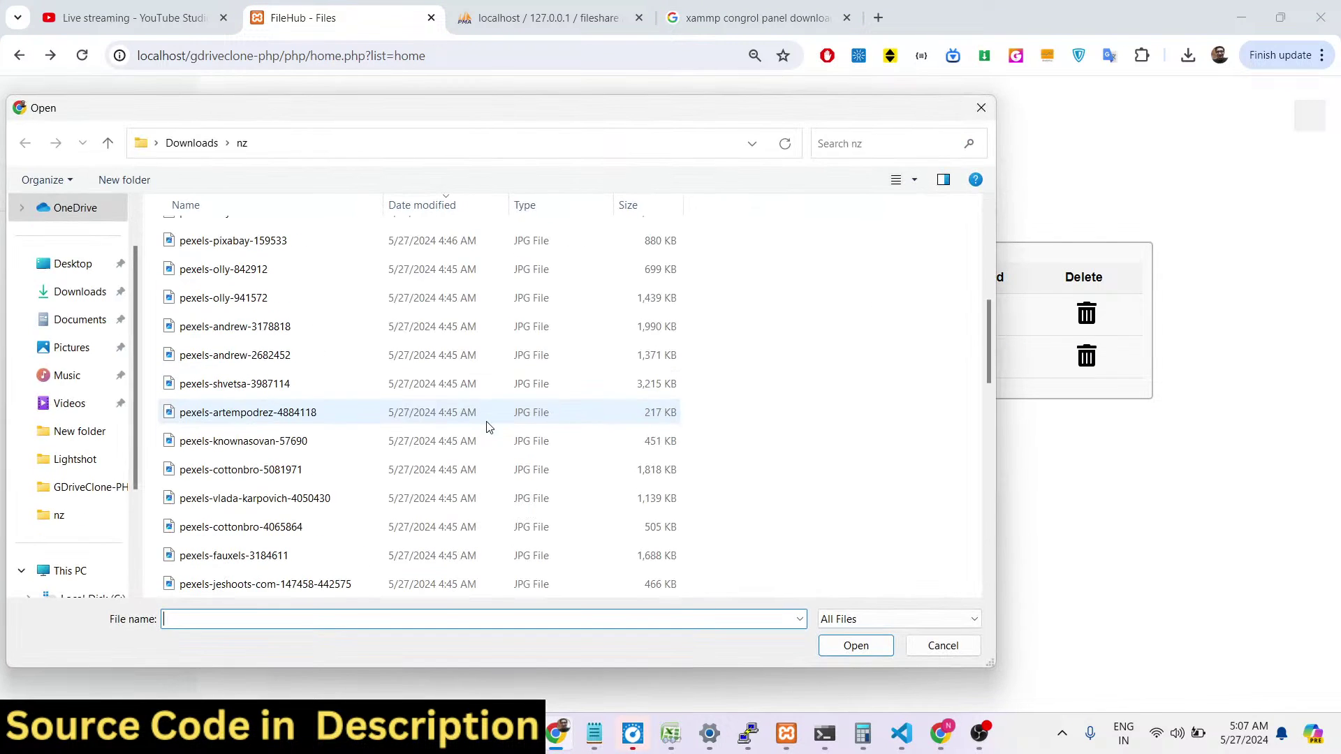
double_click(323, 501)
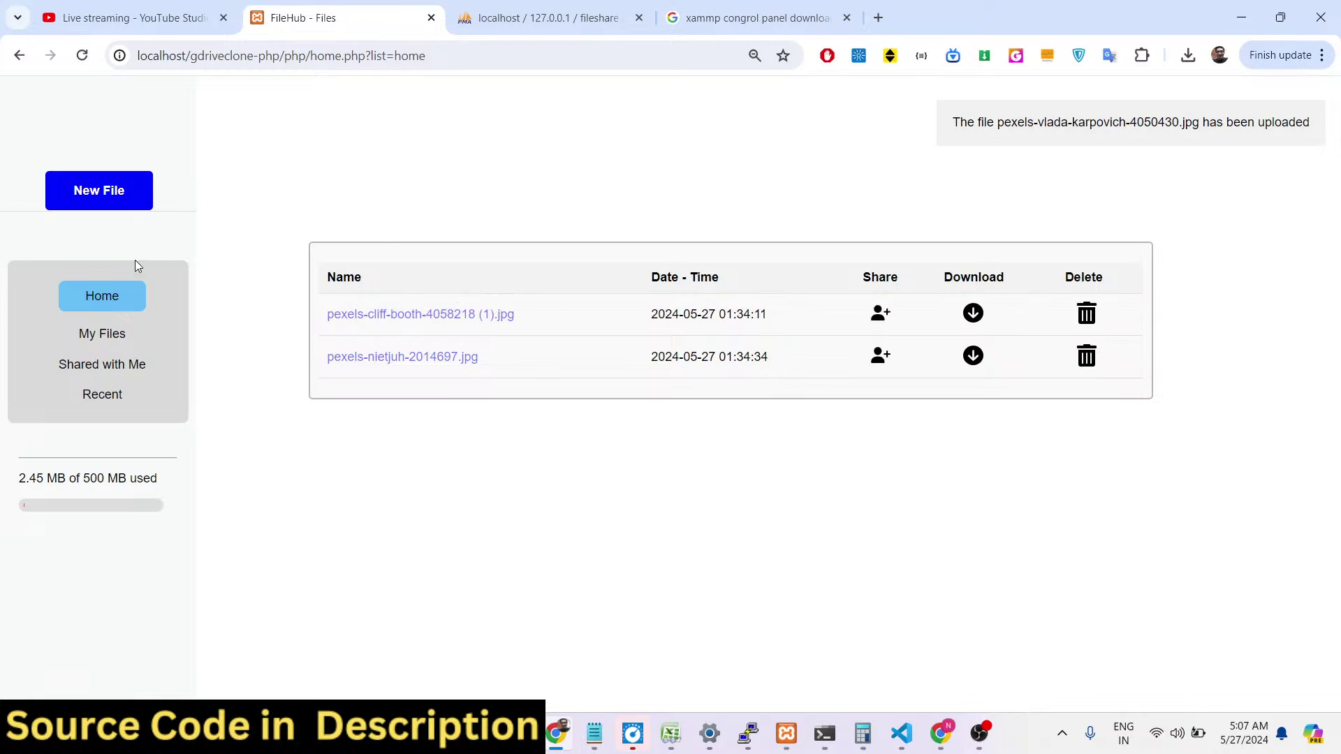
click(111, 343)
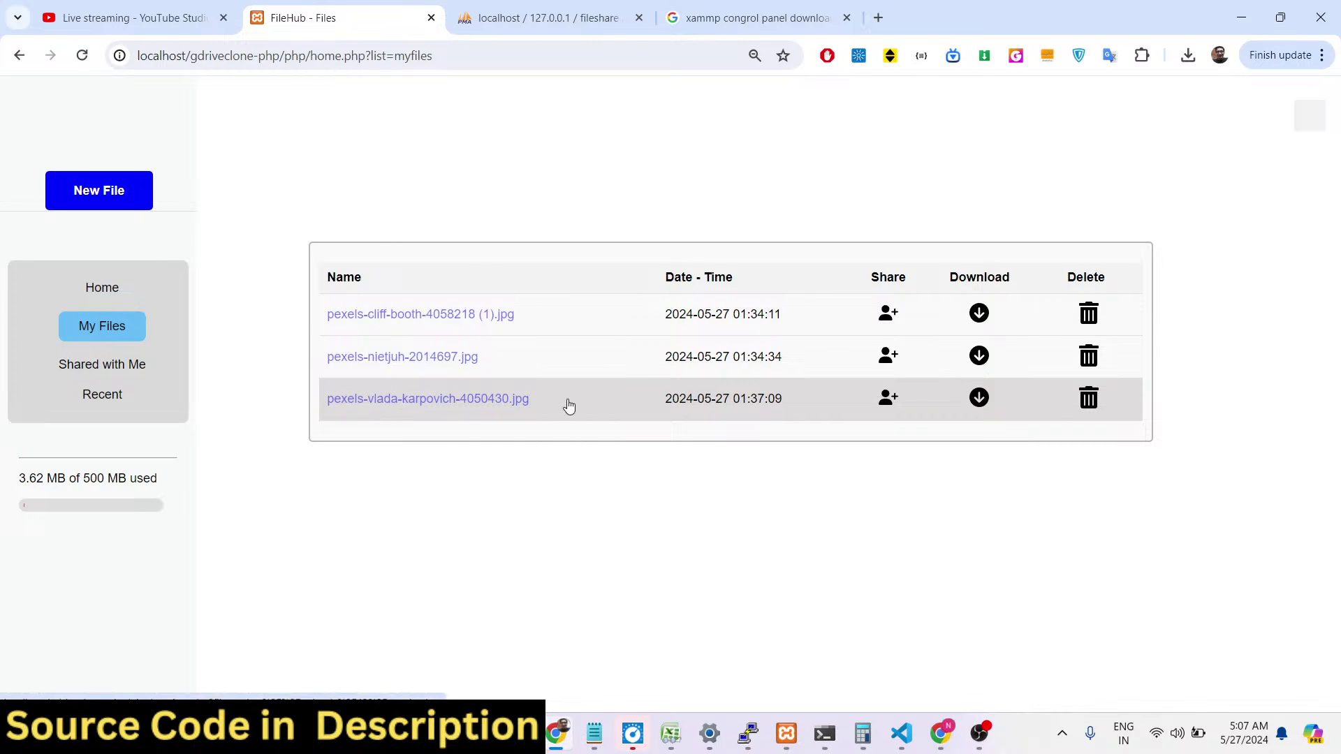
Share the new file with the other user, then check the access lists of all three files.
click(897, 398)
click(548, 148)
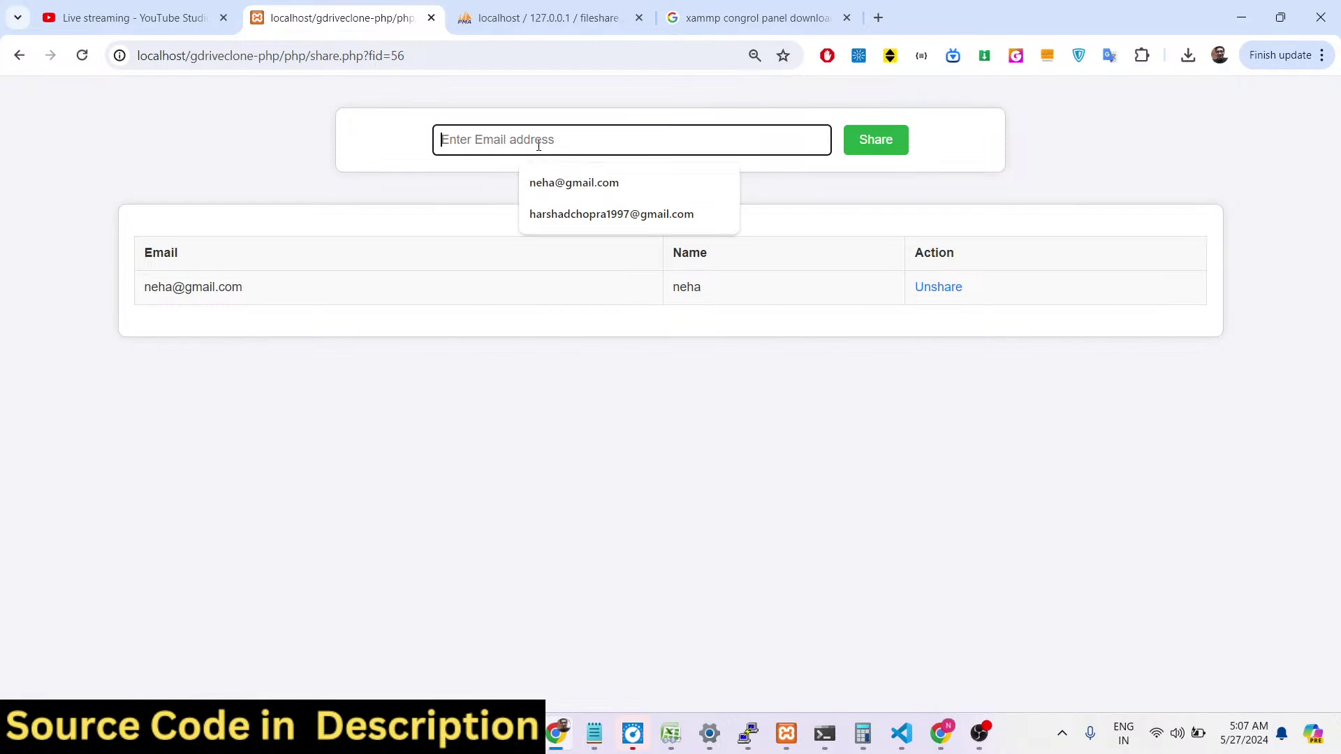
click(585, 185)
click(863, 145)
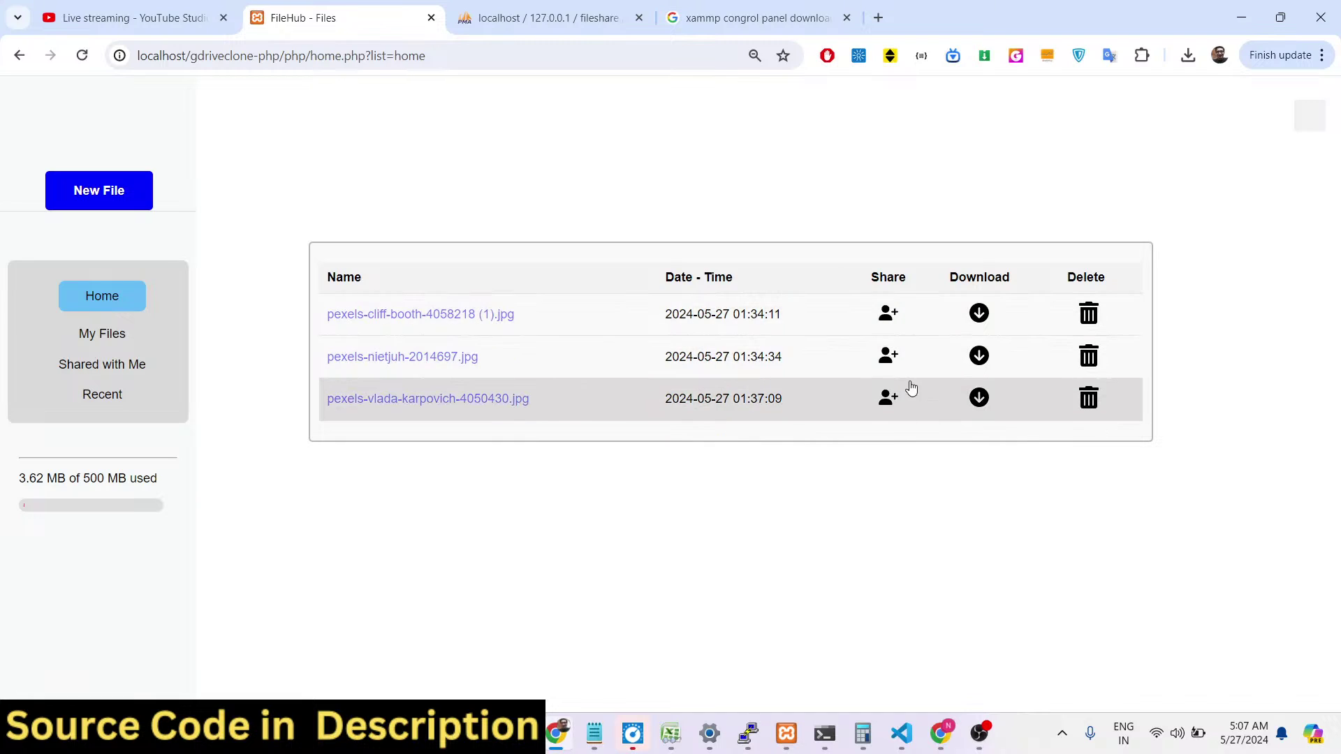
click(887, 400)
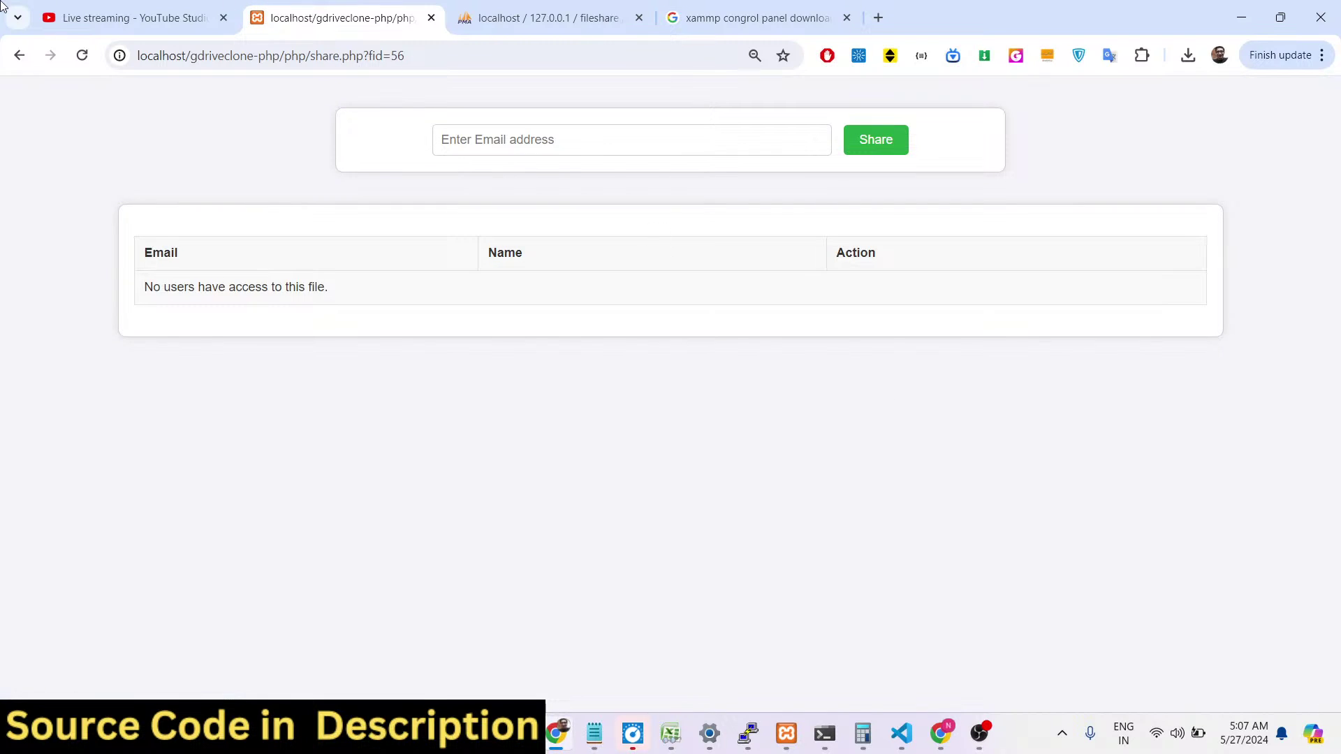
click(16, 55)
click(885, 365)
click(19, 56)
click(885, 325)
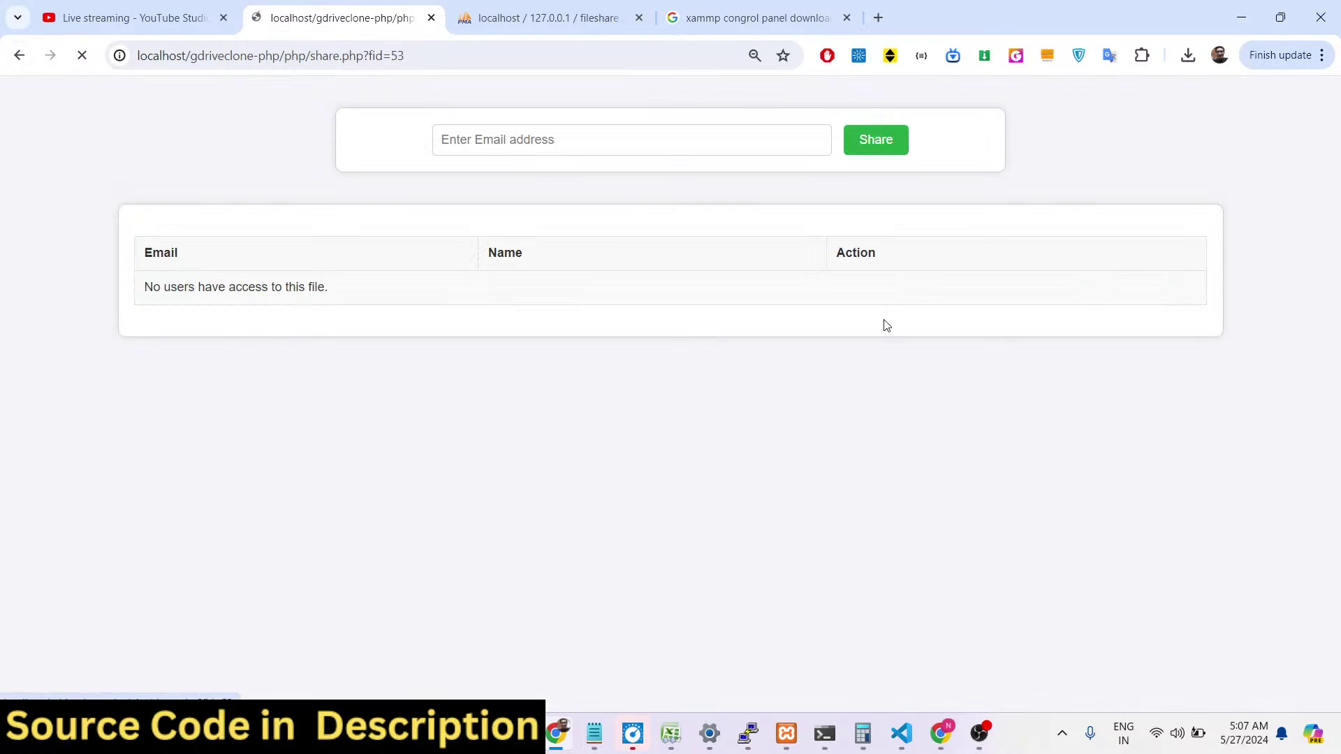
click(17, 55)
Download and view pexels-cliff-booth-4058218 (1).jpg, then return to the YouTube Studio stream.
click(978, 314)
click(1085, 94)
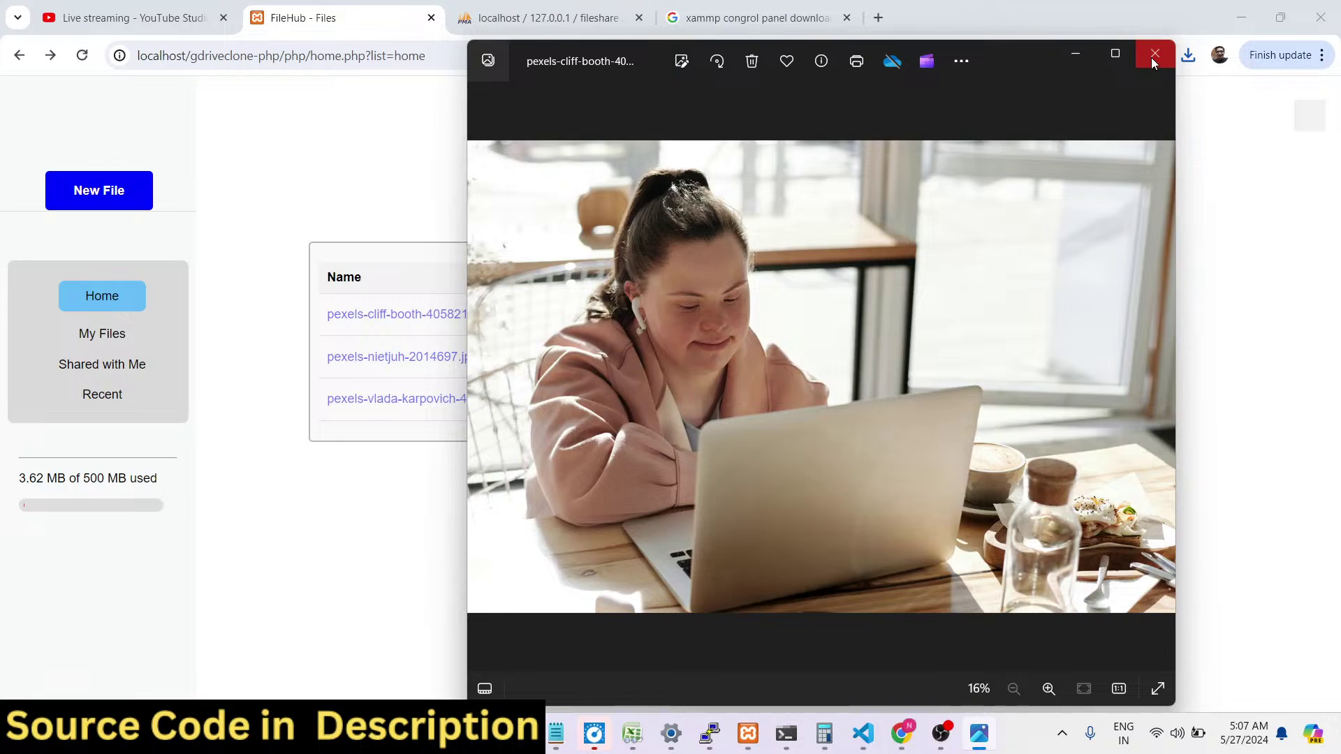
click(1154, 56)
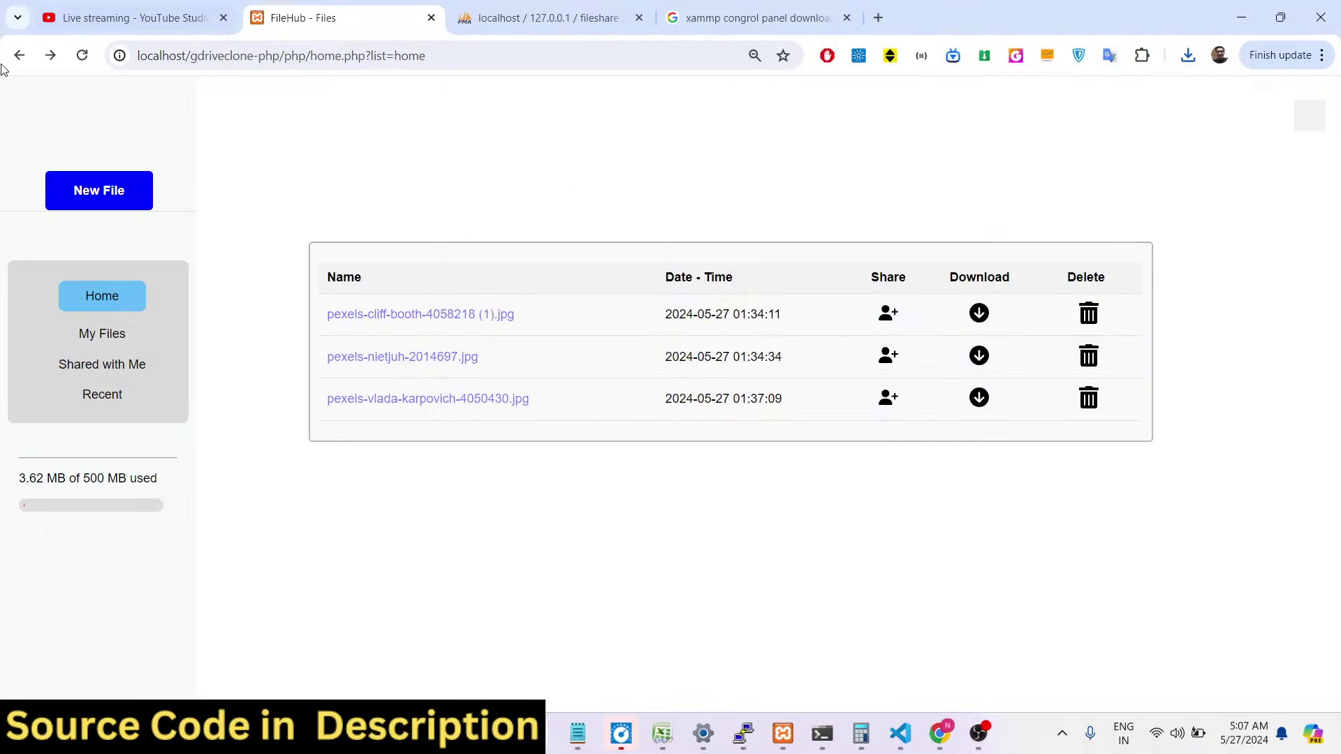
click(73, 5)
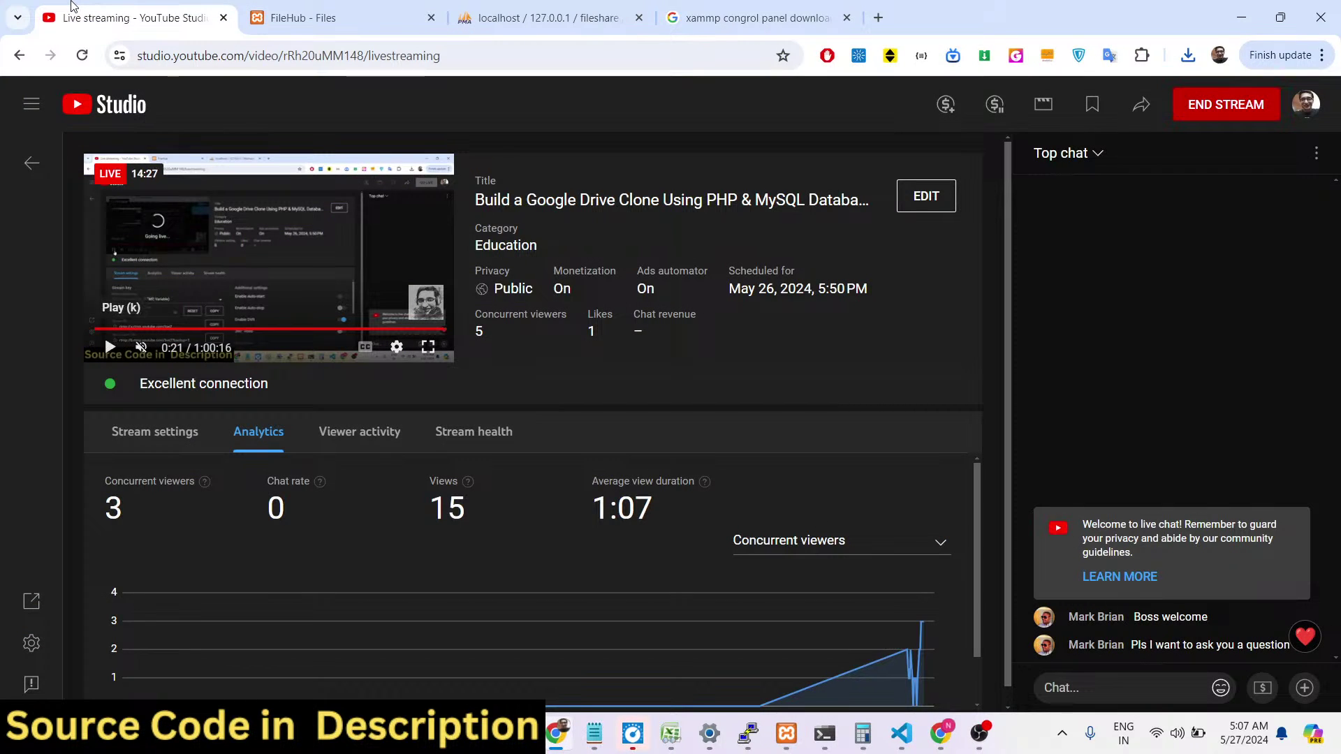